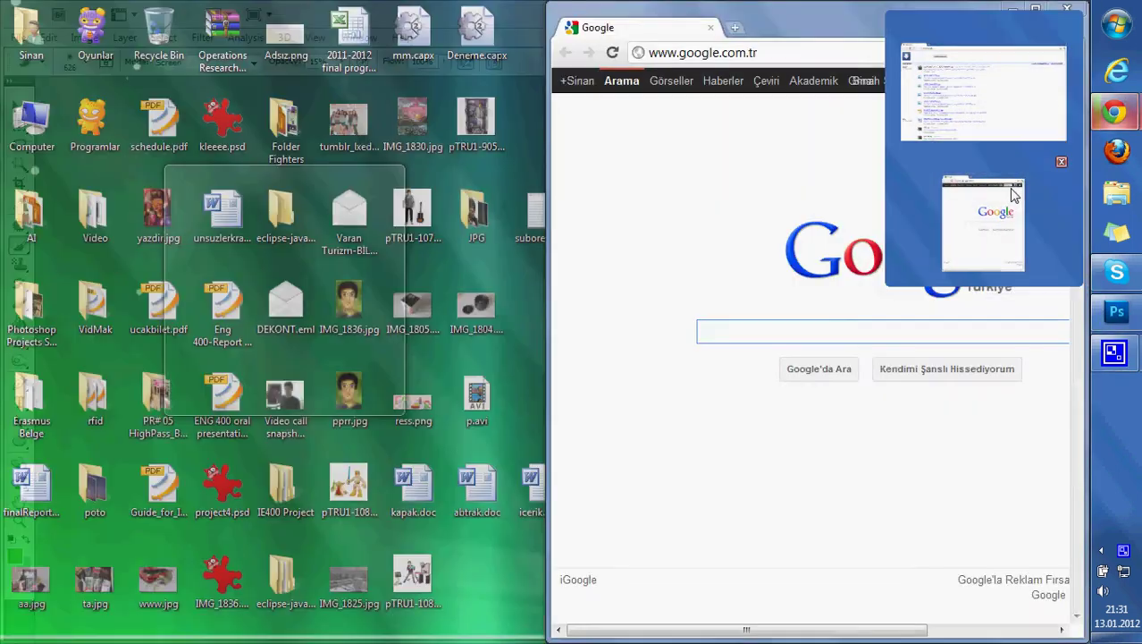
Step: Search Google Images for 'ichigo manga' in the browser
{"action": "left_click", "coordinate": [1016, 195]}
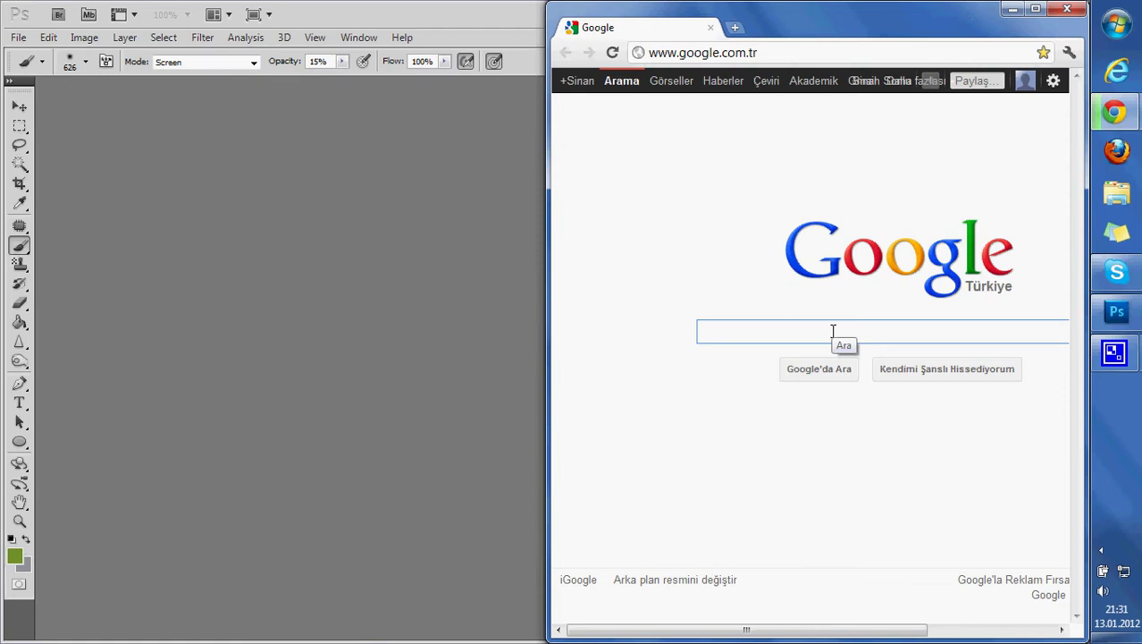
{"action": "type", "text": "ichi"}
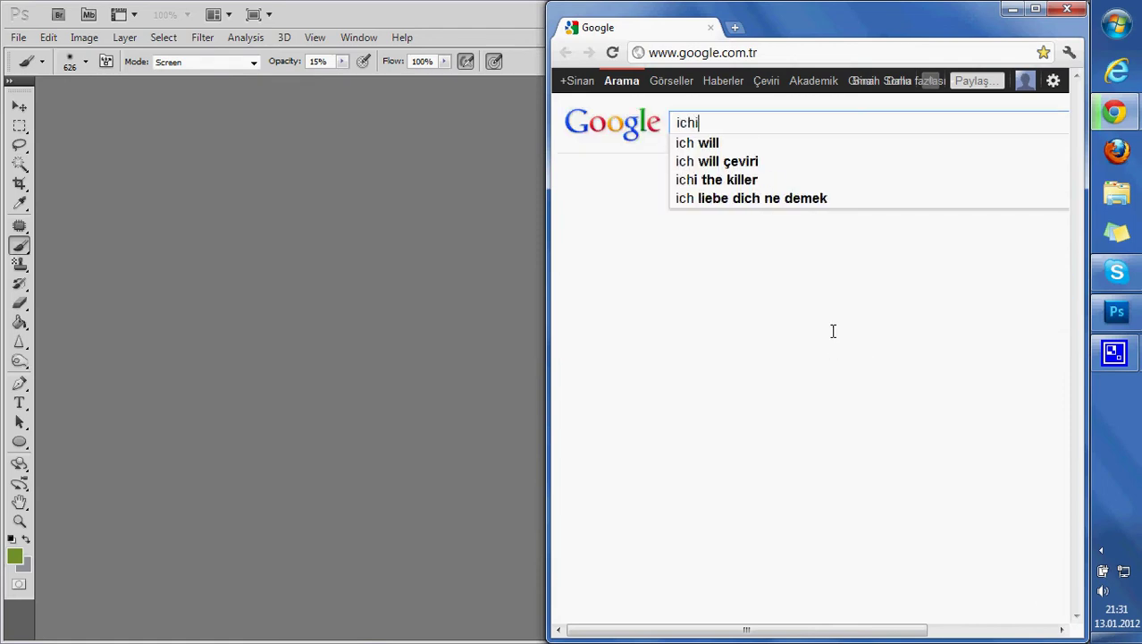
{"action": "type", "text": "go"}
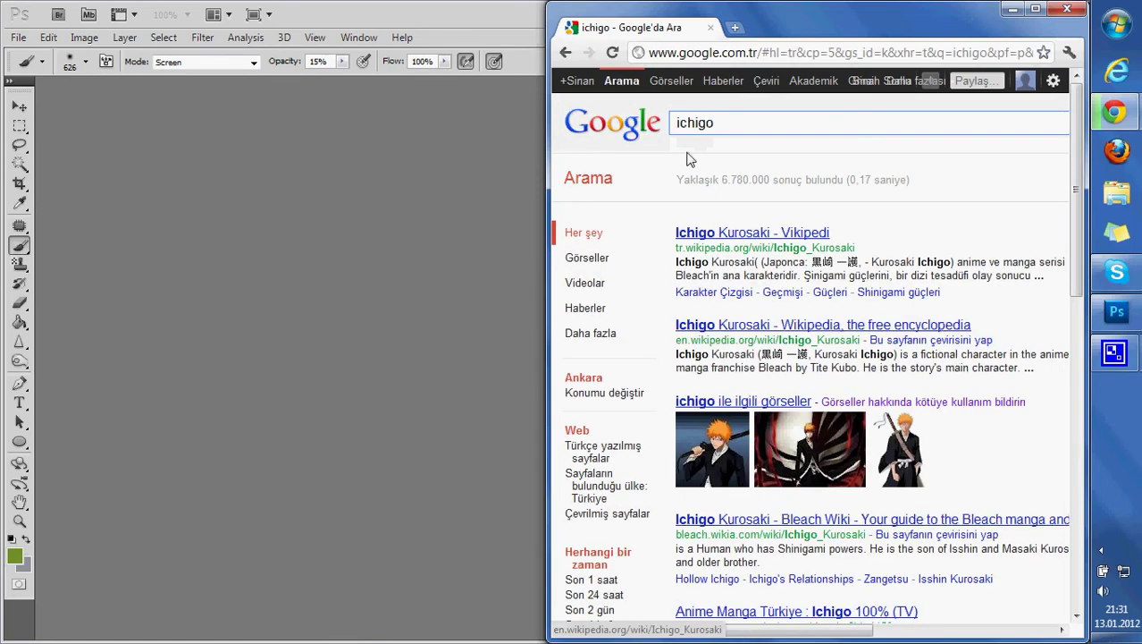
{"action": "left_click", "coordinate": [671, 81]}
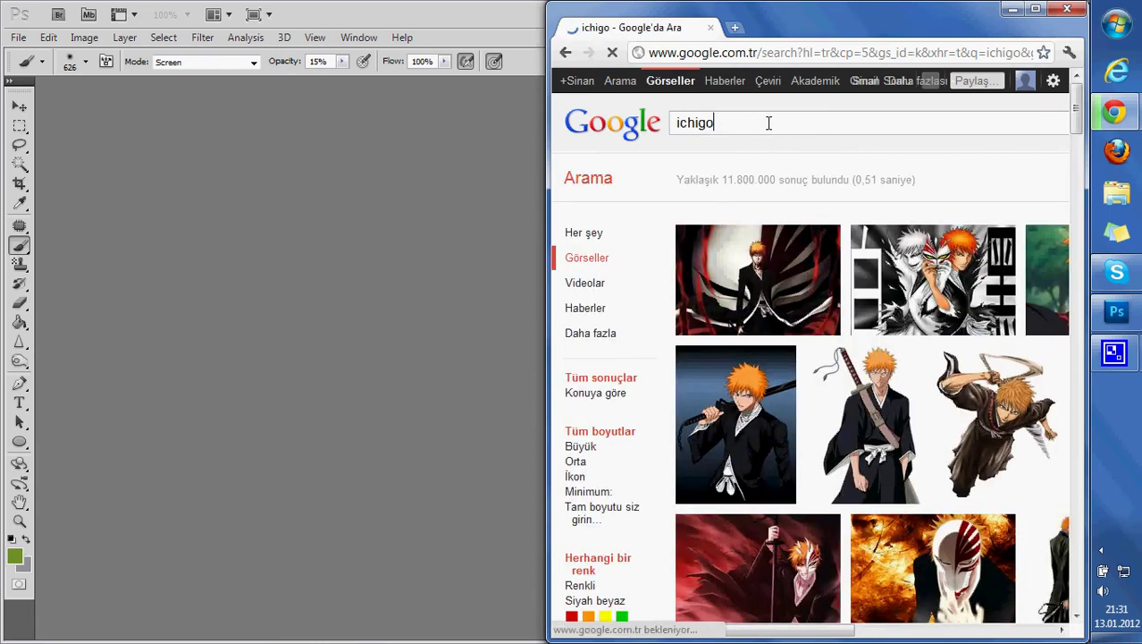
{"action": "type", "text": "manga"}
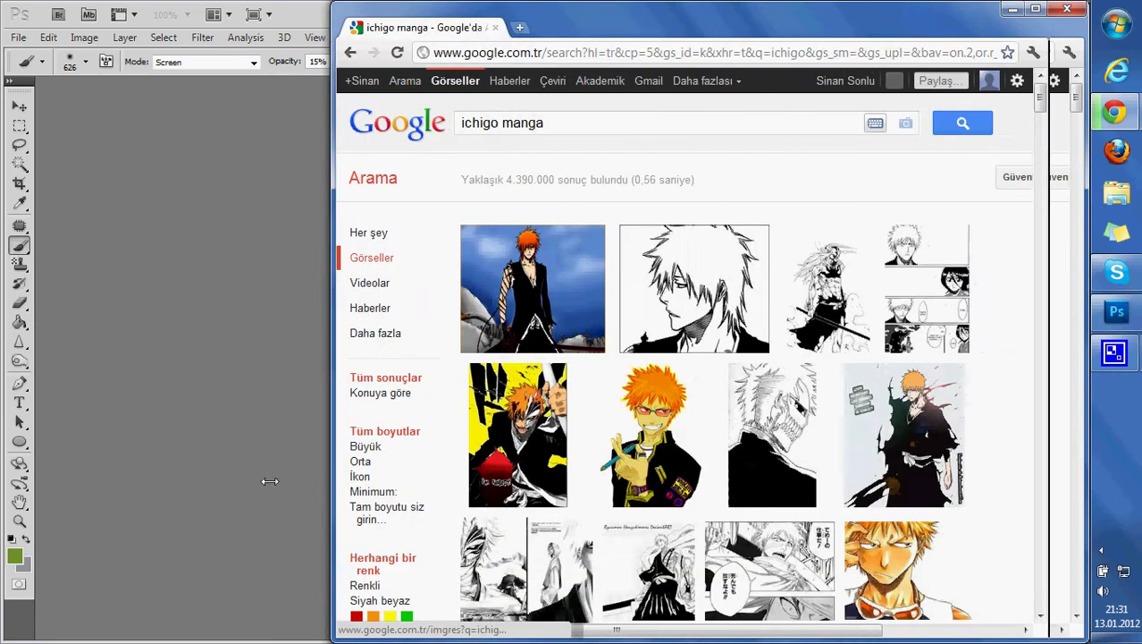
{"action": "left_click_drag", "start_coordinate": [545, 466], "coordinate": [188, 469]}
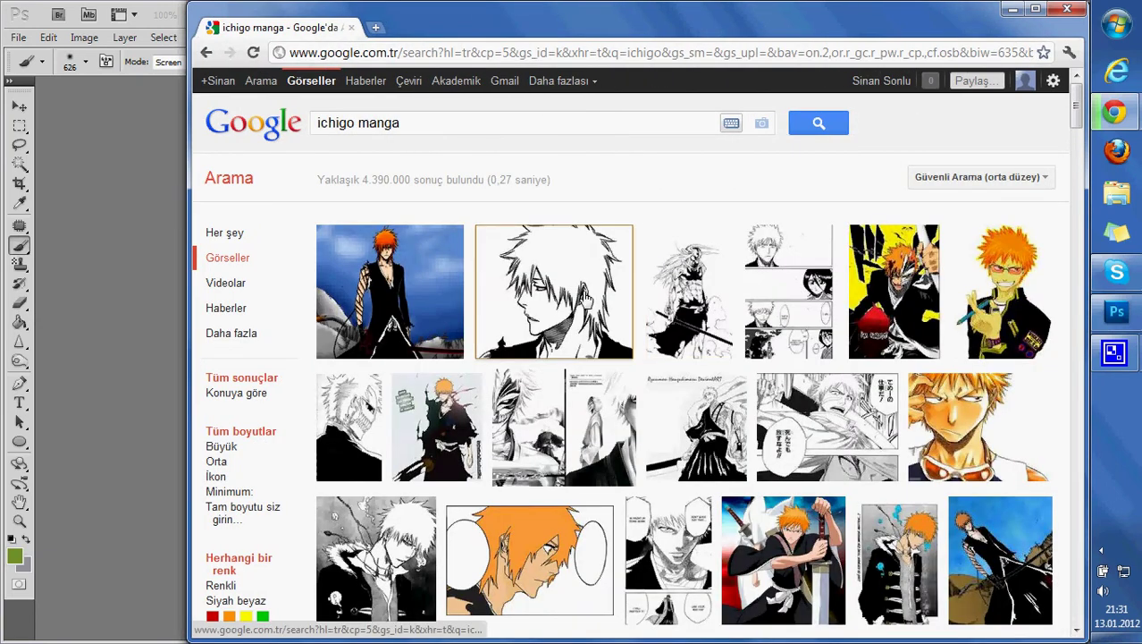
Step: Open the black-and-white Ichigo portrait, copy the image, and return to Photoshop
{"action": "left_click", "coordinate": [590, 295]}
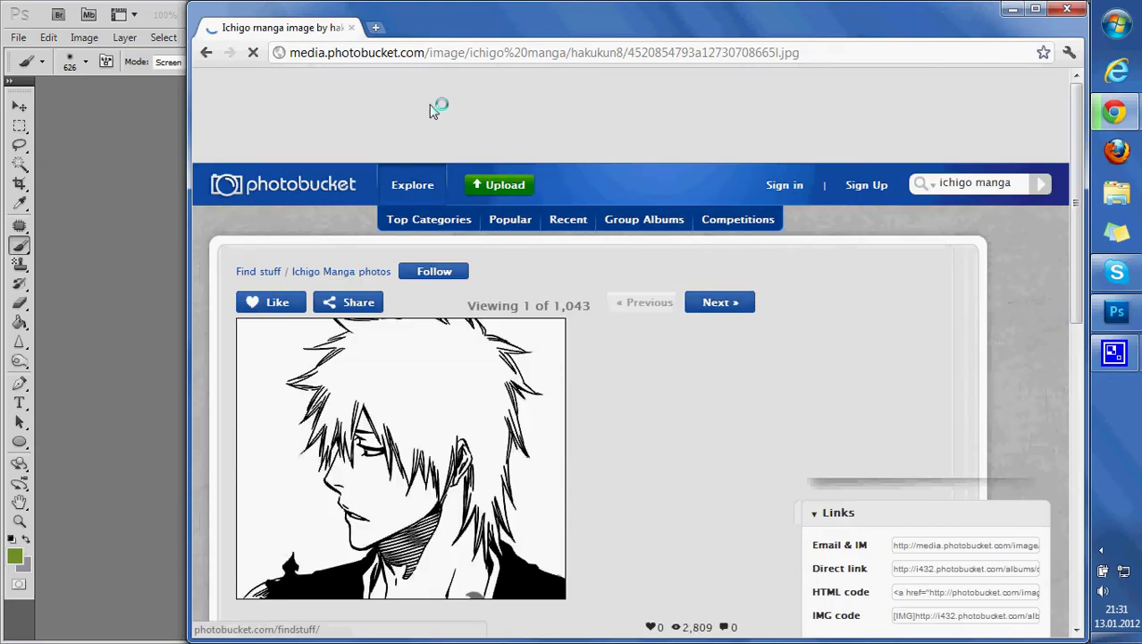
{"action": "right_click", "coordinate": [421, 492]}
{"action": "left_click", "coordinate": [476, 533]}
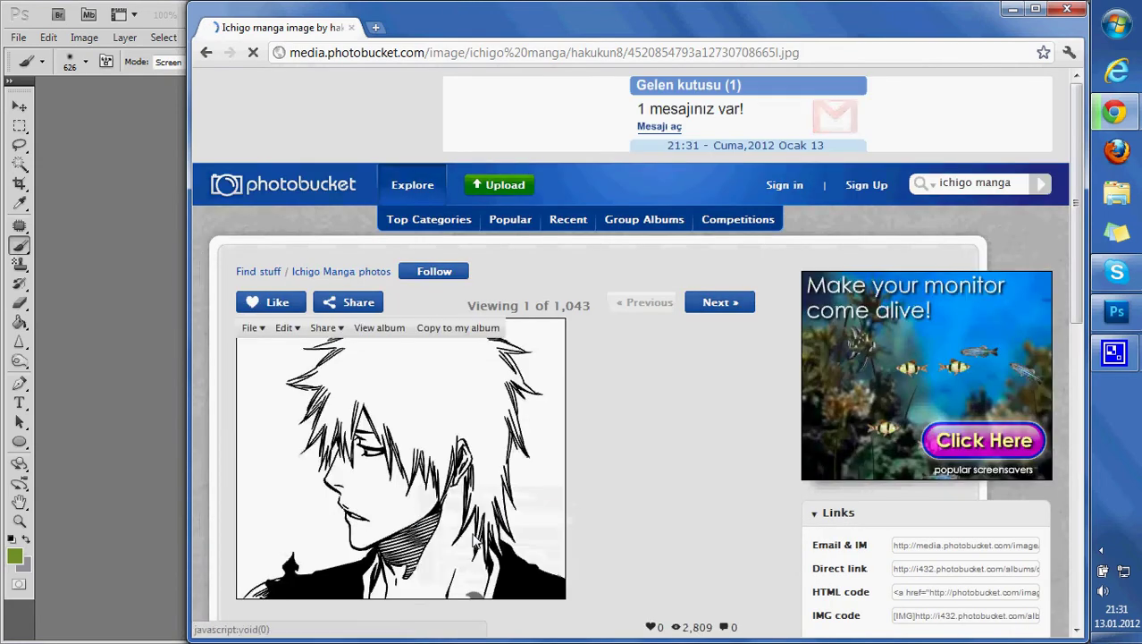
{"action": "left_click", "coordinate": [124, 361]}
Step: Create a new white 394×336 px document using the Clipboard preset
{"action": "left_click", "coordinate": [19, 38]}
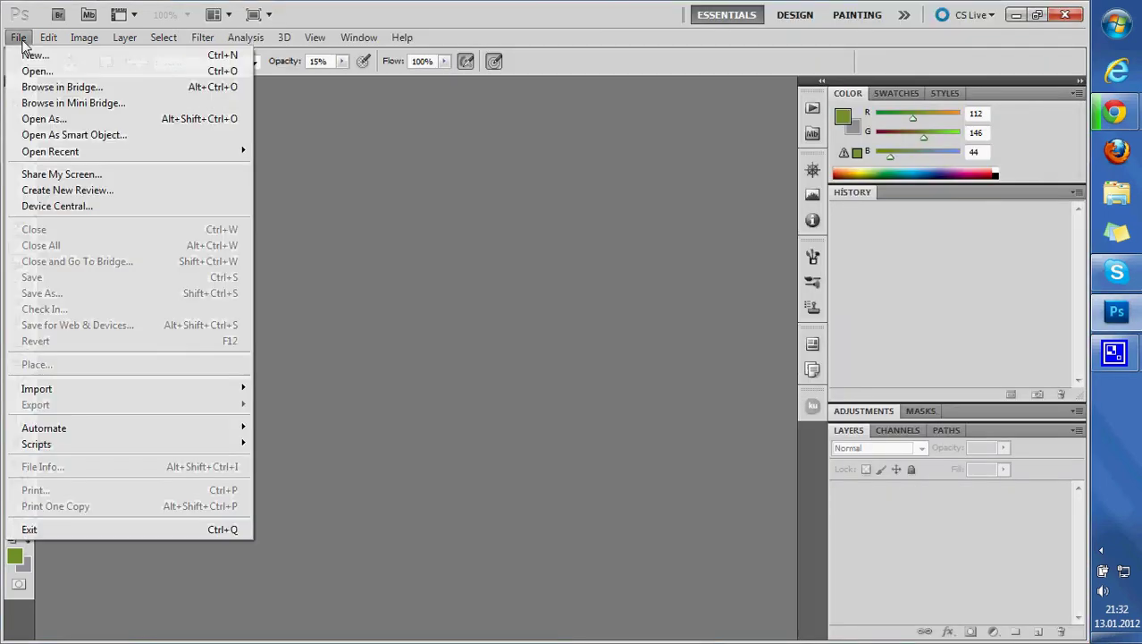
{"action": "left_click", "coordinate": [27, 54]}
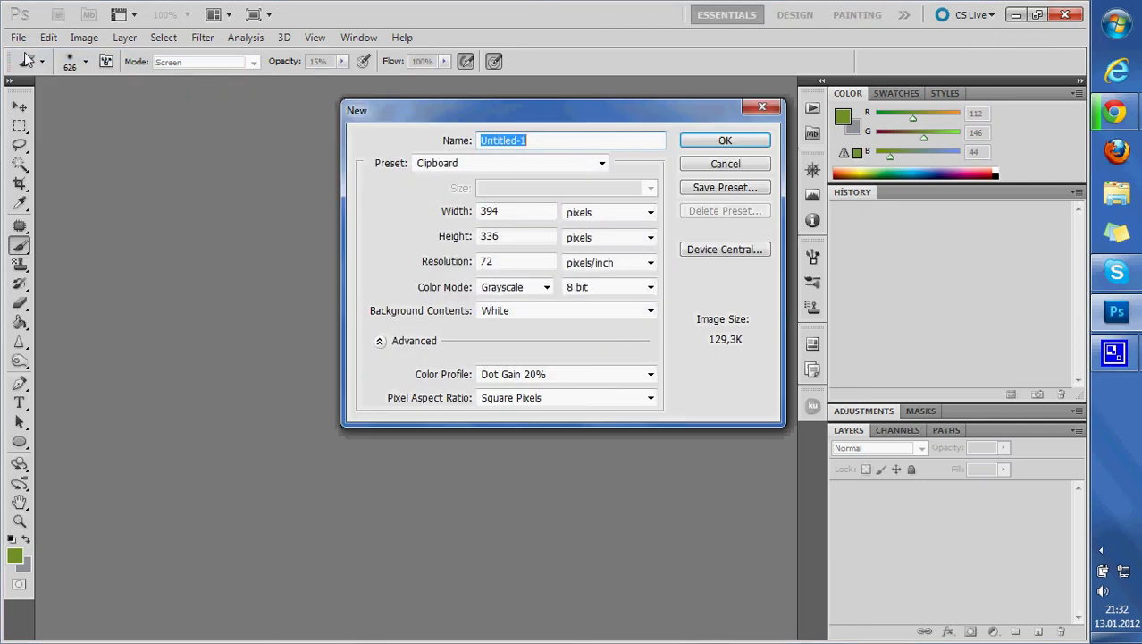
{"action": "left_click_drag", "start_coordinate": [460, 108], "coordinate": [362, 130]}
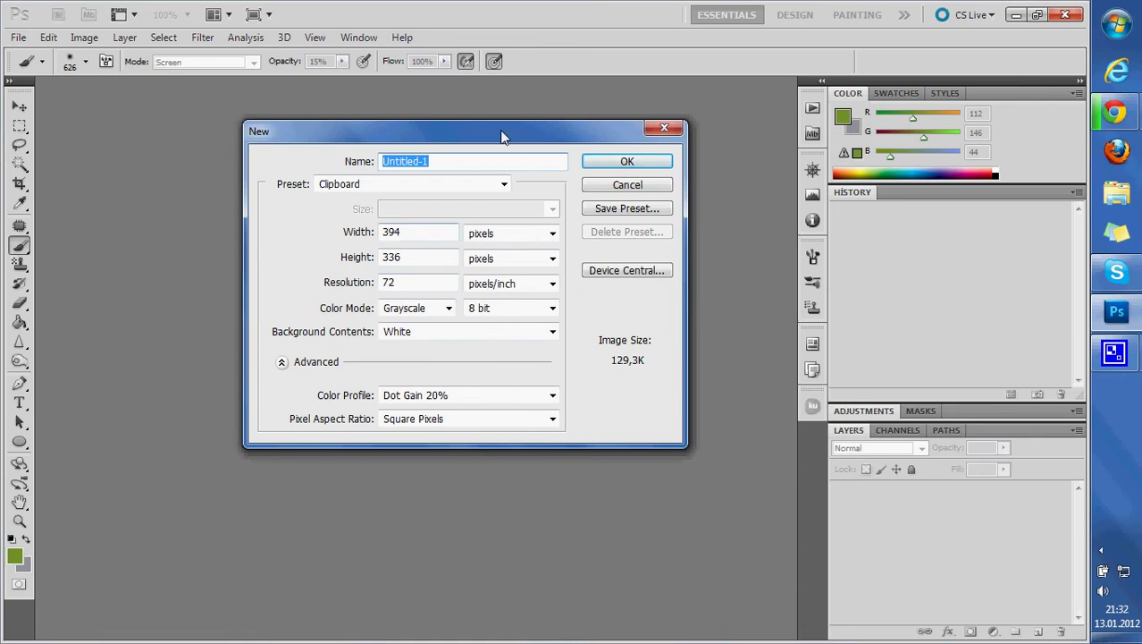
{"action": "left_click", "coordinate": [595, 164]}
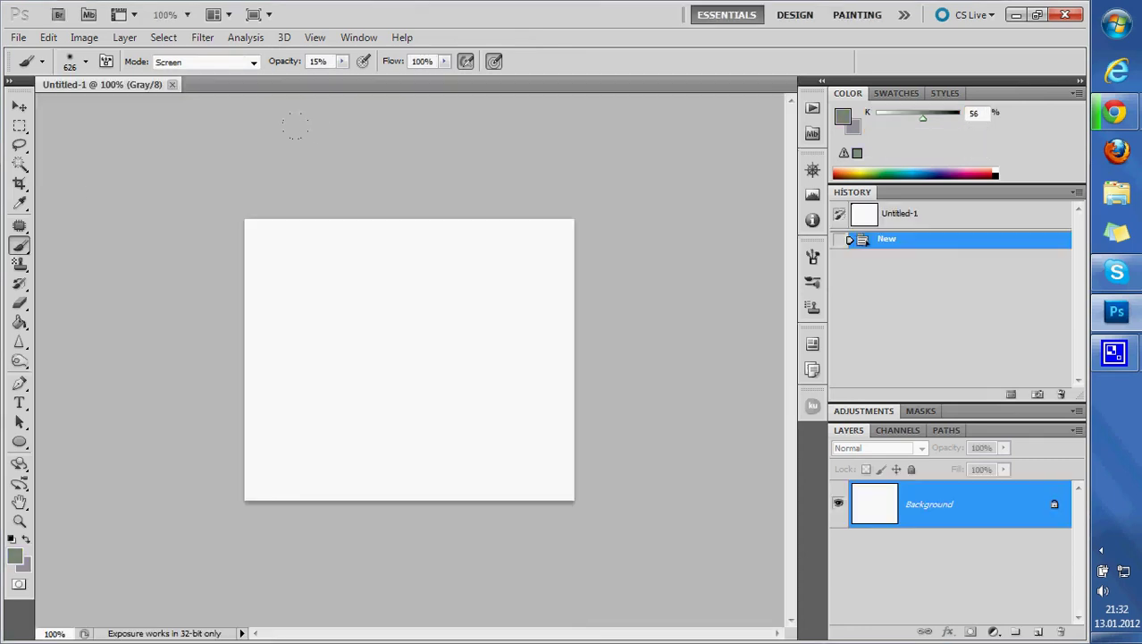
Step: Shrink the brush to 66 px and paste the manga image as Layer 1
{"action": "left_click_drag", "start_coordinate": [484, 306], "coordinate": [429, 309]}
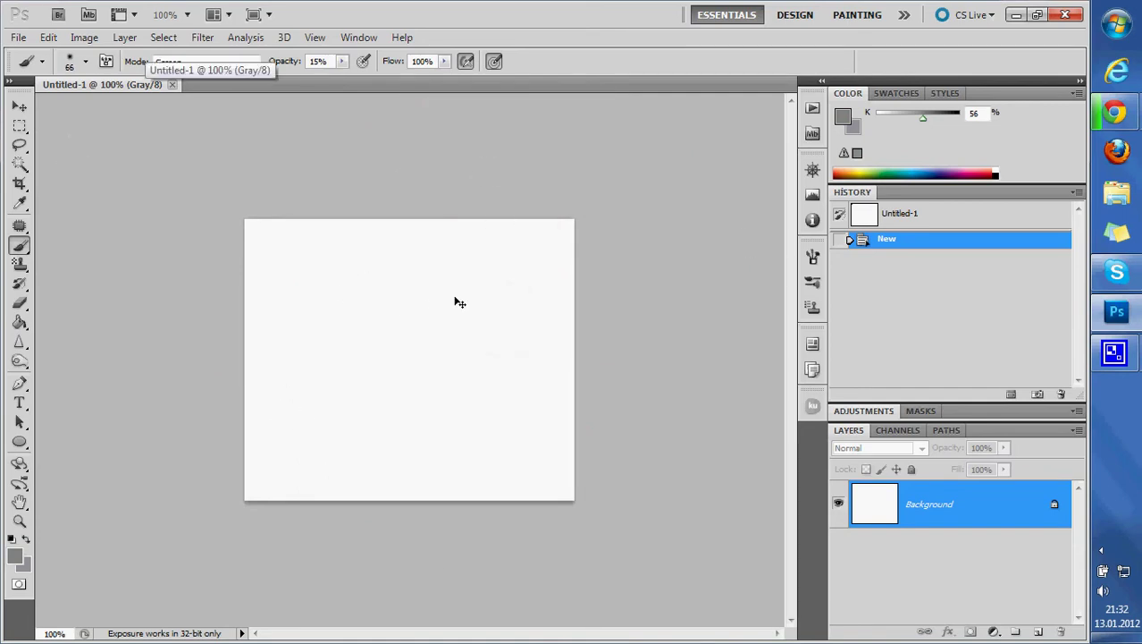
{"action": "key", "text": "ctrl+v"}
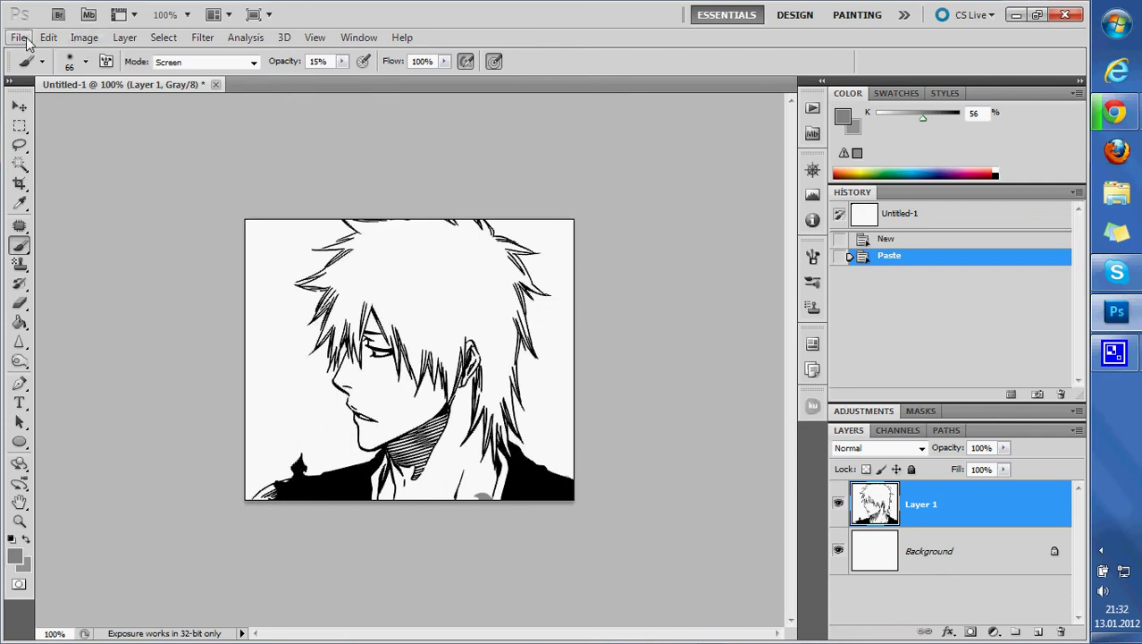
{"action": "left_click", "coordinate": [18, 36]}
Step: Dismiss a second New Document dialog without creating it
{"action": "left_click", "coordinate": [34, 55]}
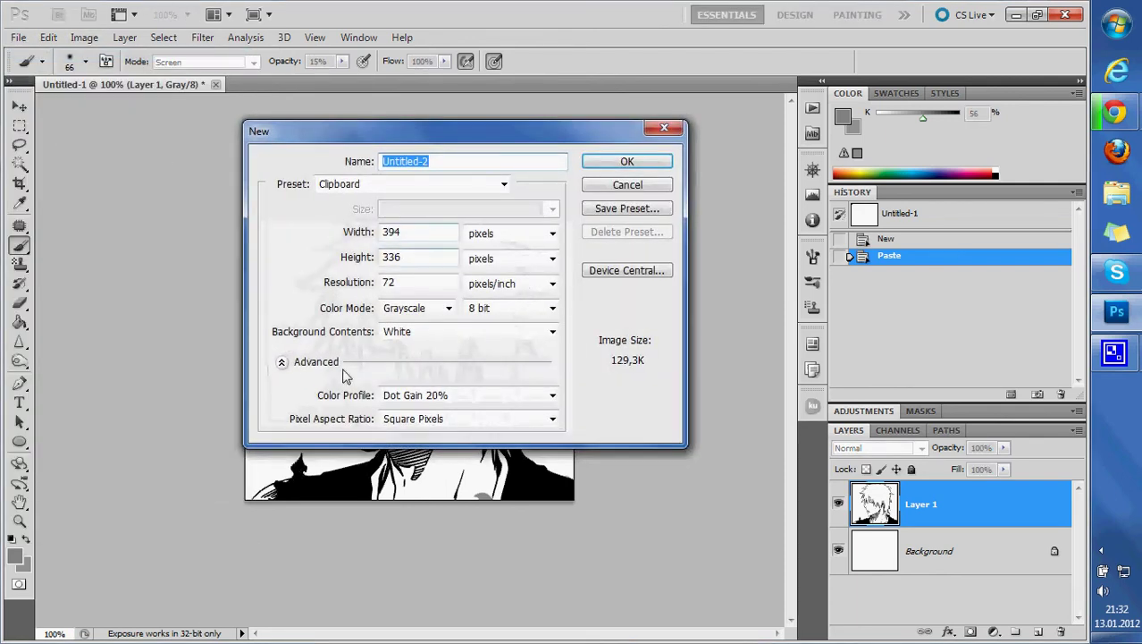
{"action": "left_click", "coordinate": [437, 308]}
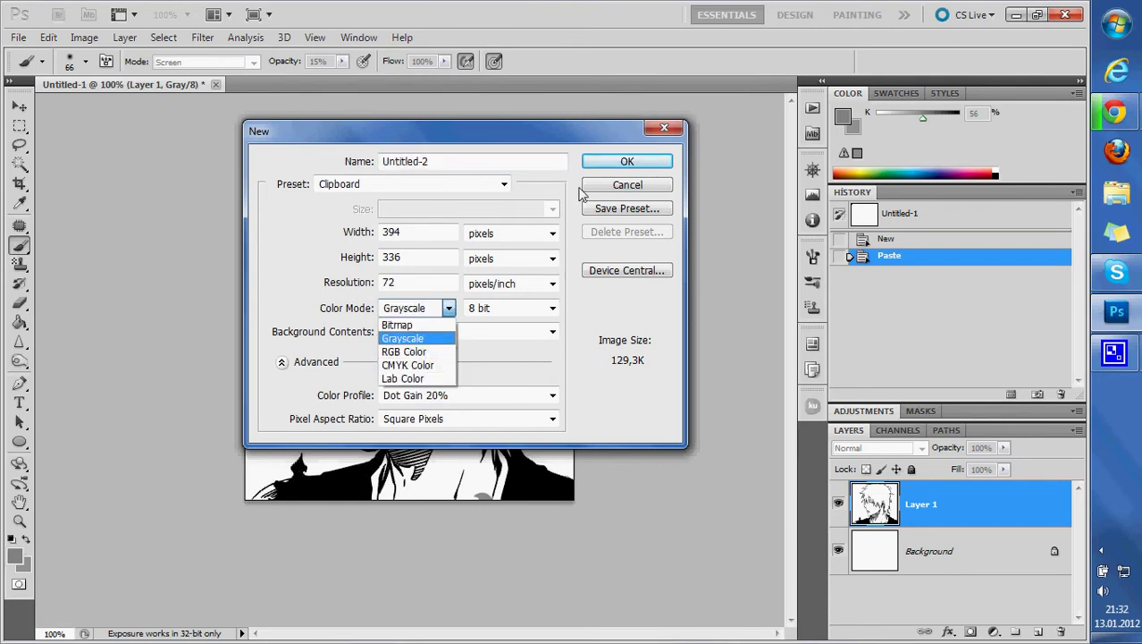
{"action": "left_click", "coordinate": [613, 188]}
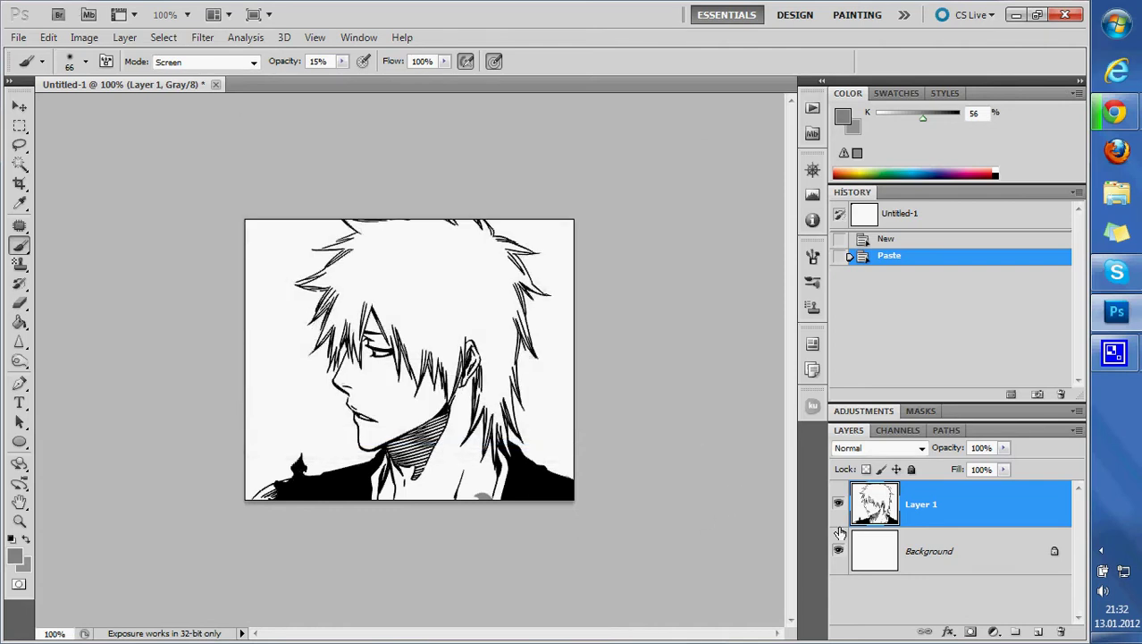
Step: Convert the image to RGB Color, flattening its layers into the Background
{"action": "left_click", "coordinate": [86, 41]}
{"action": "mouse_move", "coordinate": [134, 56]}
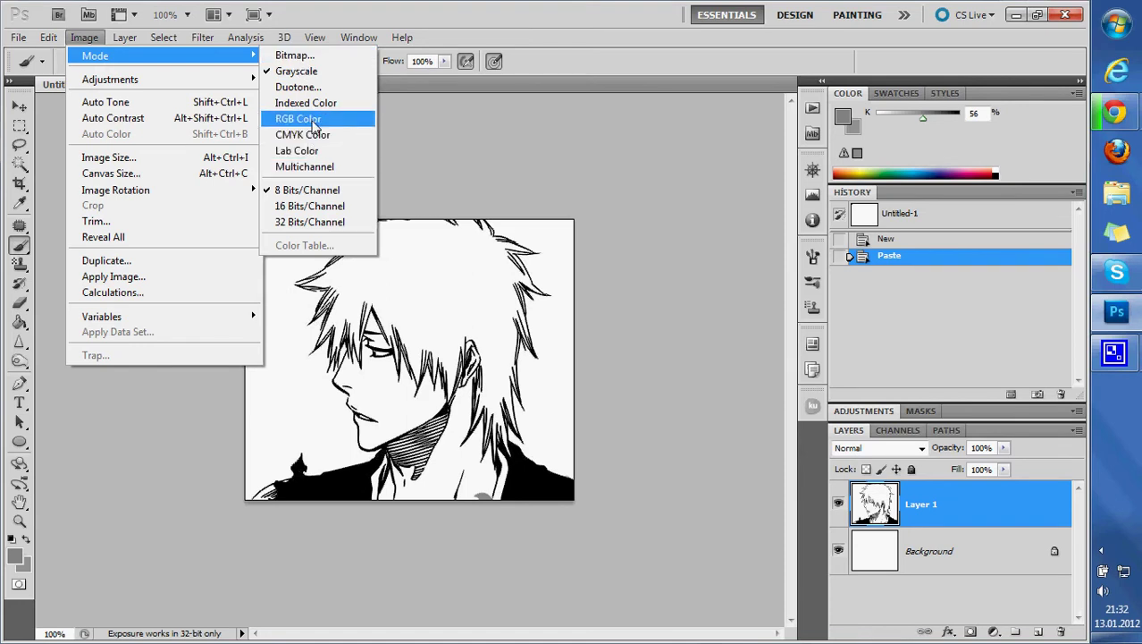
{"action": "left_click", "coordinate": [298, 119]}
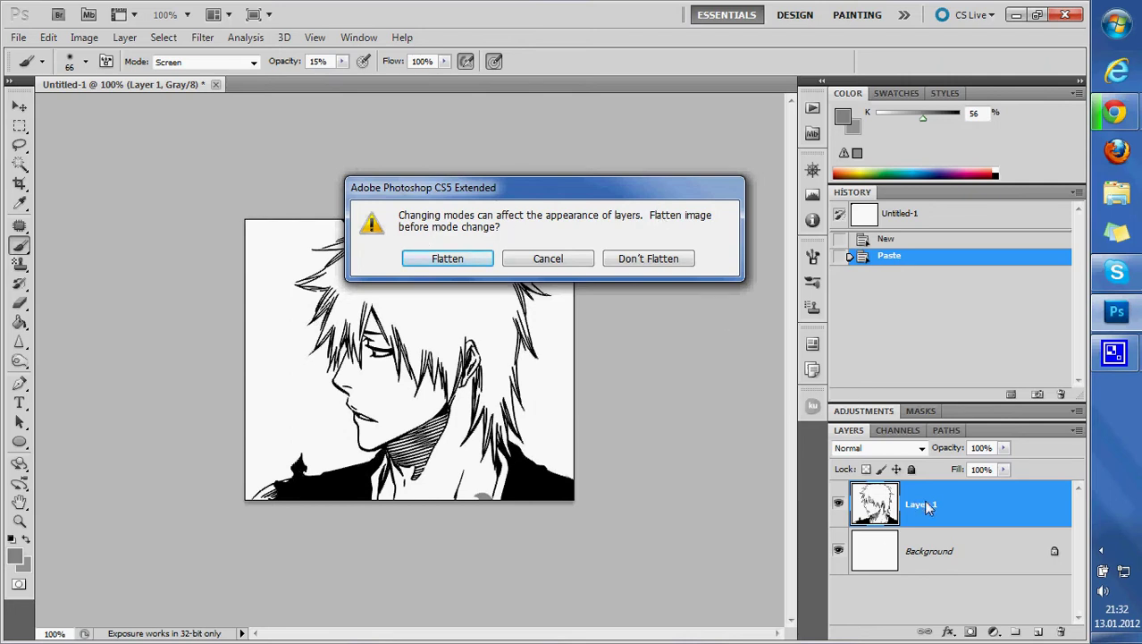
{"action": "left_click", "coordinate": [444, 258]}
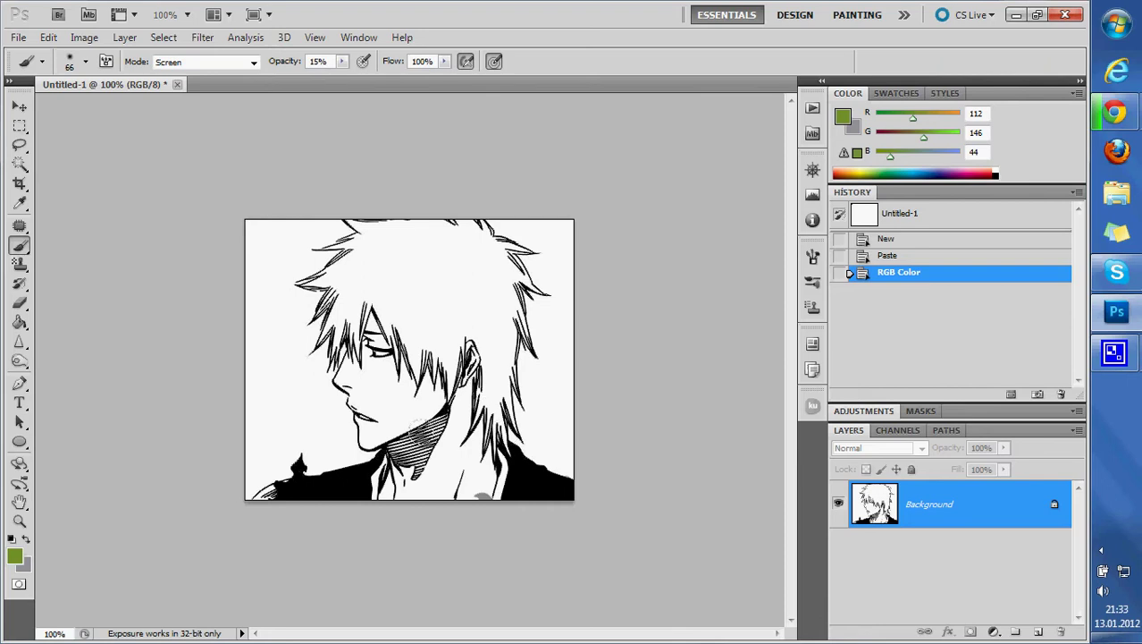
{"action": "scroll", "coordinate": [418, 427], "scroll_direction": "up", "scroll_amount": 5}
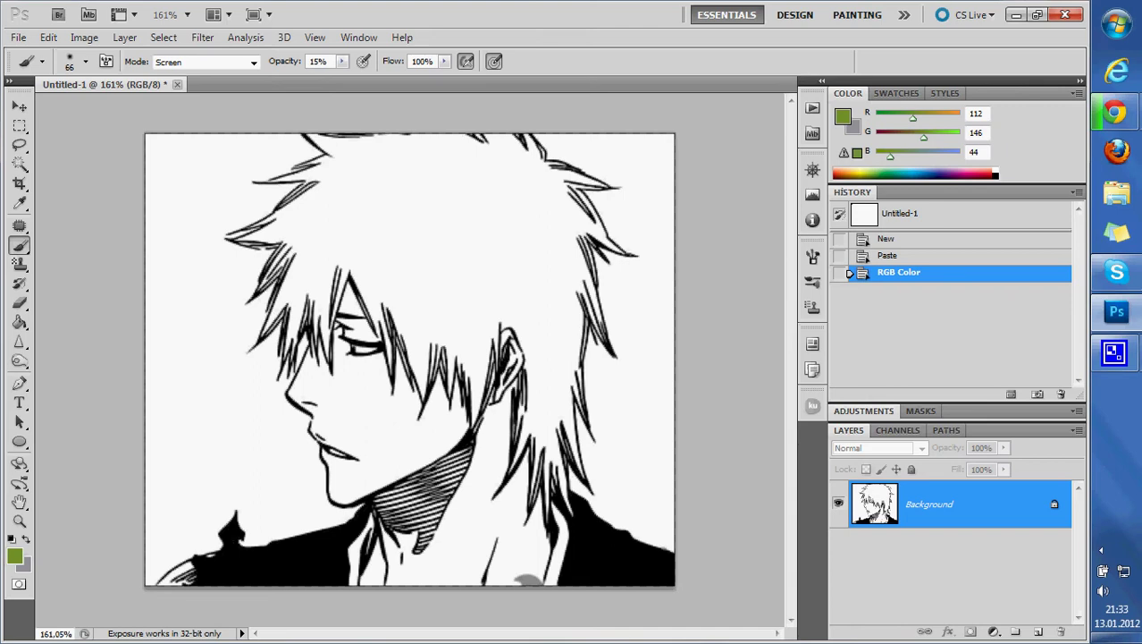
Step: Add an empty Layer 1 above the line-art Background
{"action": "left_click", "coordinate": [1038, 632]}
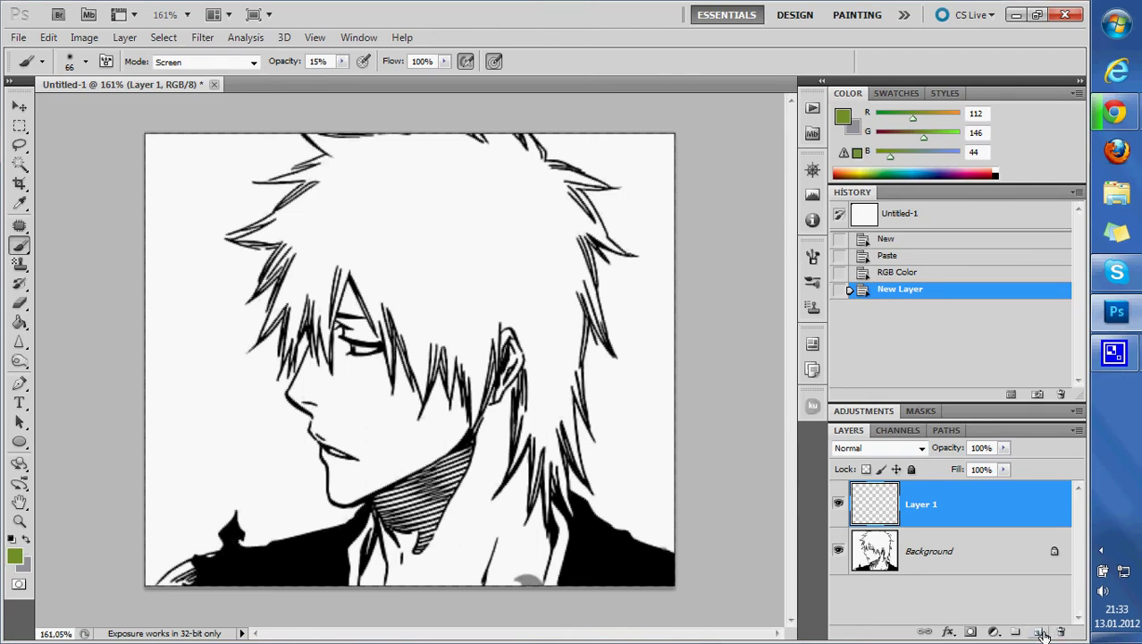
{"action": "left_click", "coordinate": [910, 451]}
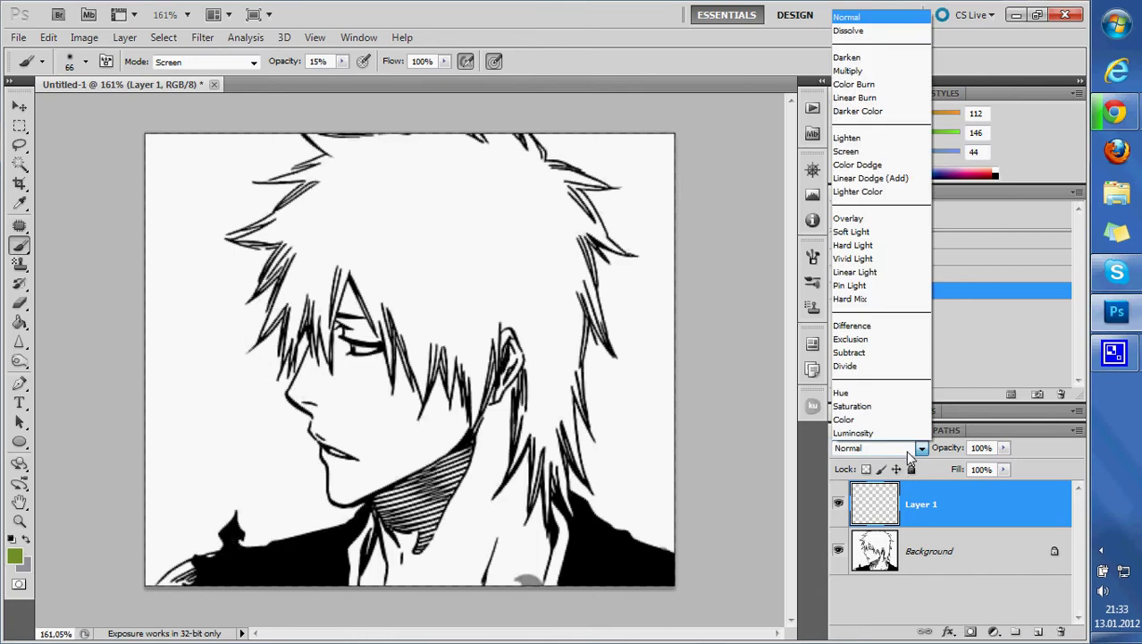
{"action": "left_click", "coordinate": [910, 451]}
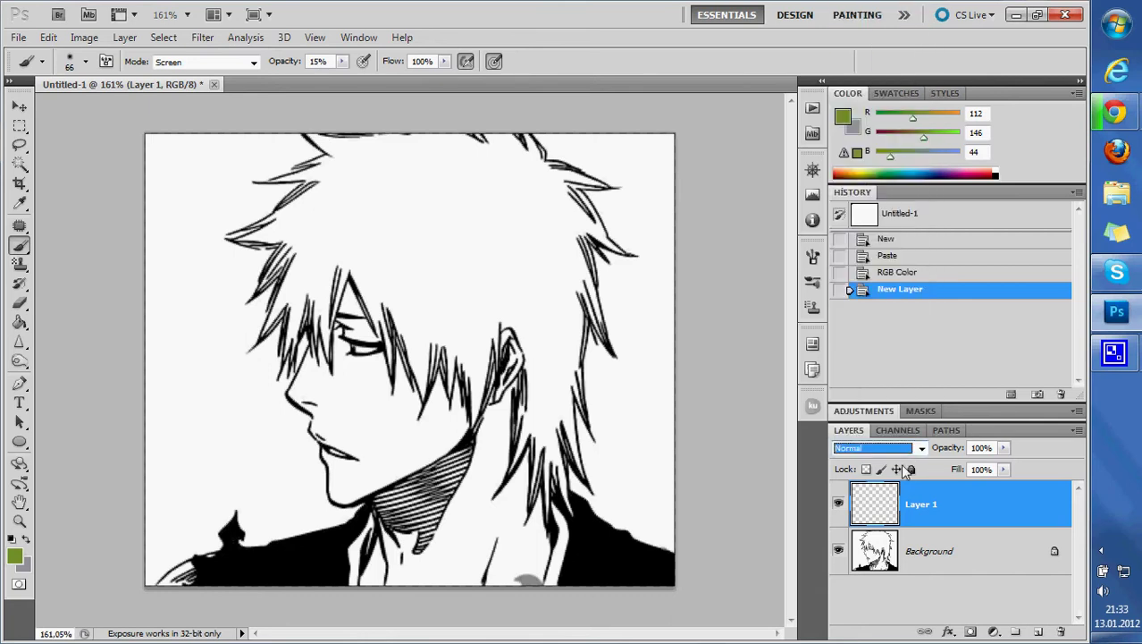
Step: Set the brush to Normal mode with a soft round tip at 0% hardness
{"action": "left_click", "coordinate": [241, 62]}
{"action": "left_click", "coordinate": [195, 78]}
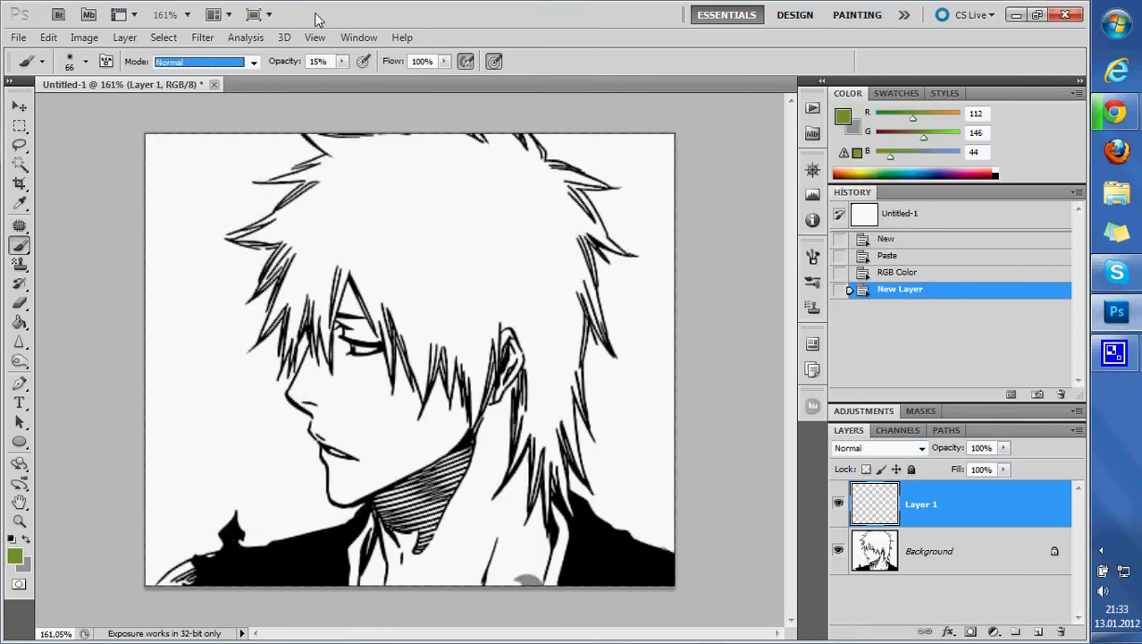
{"action": "left_click", "coordinate": [85, 62]}
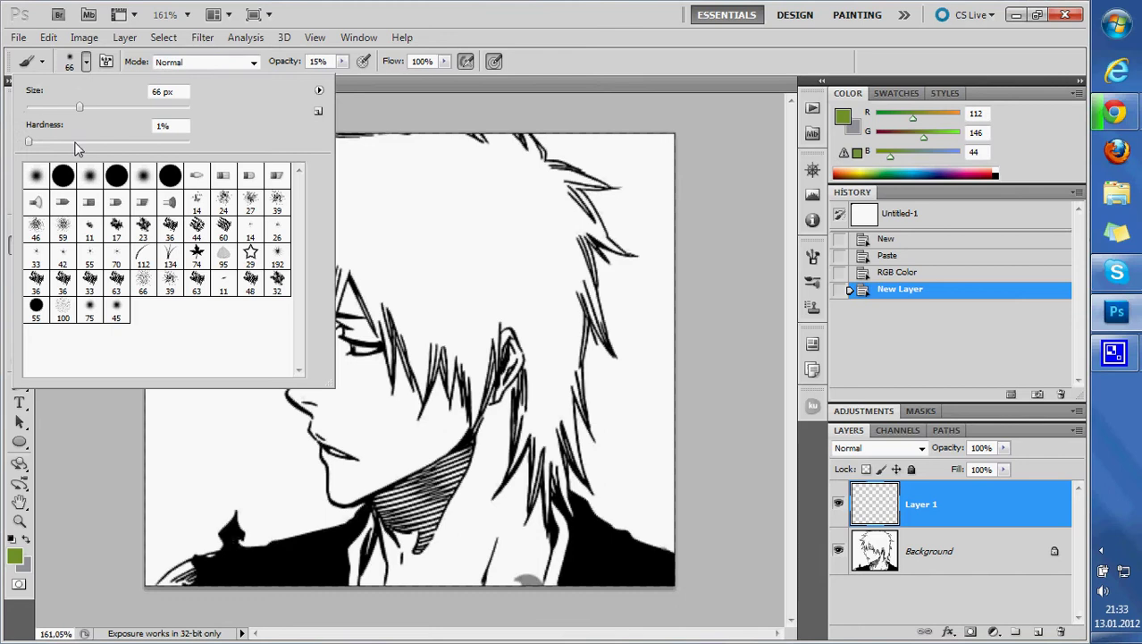
{"action": "left_click", "coordinate": [63, 175]}
{"action": "left_click", "coordinate": [35, 176]}
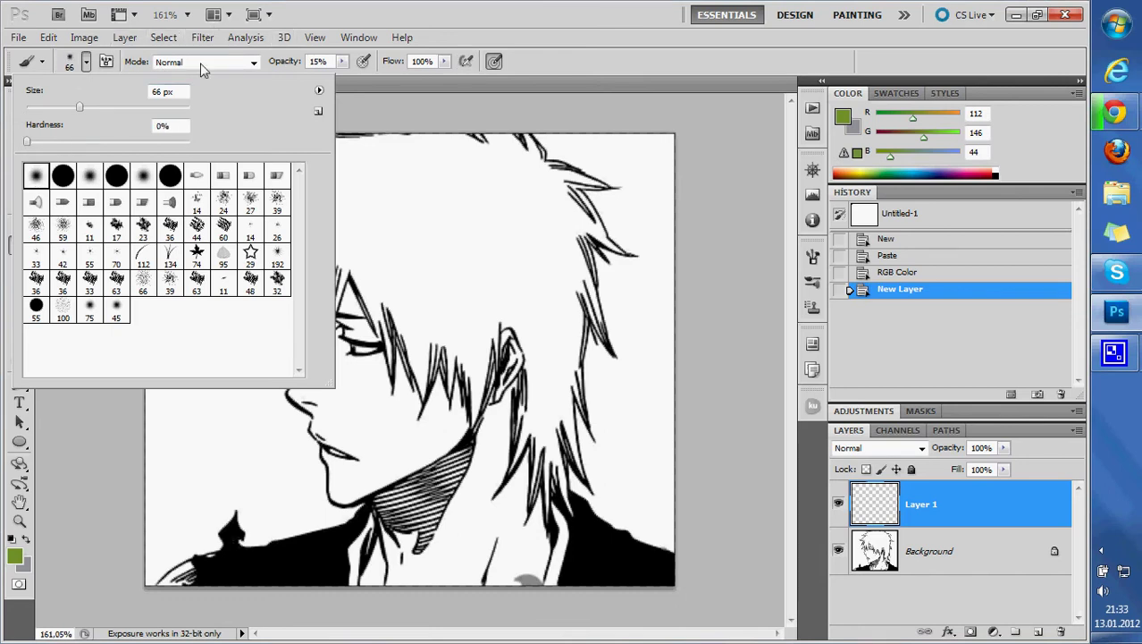
{"action": "left_click", "coordinate": [577, 7]}
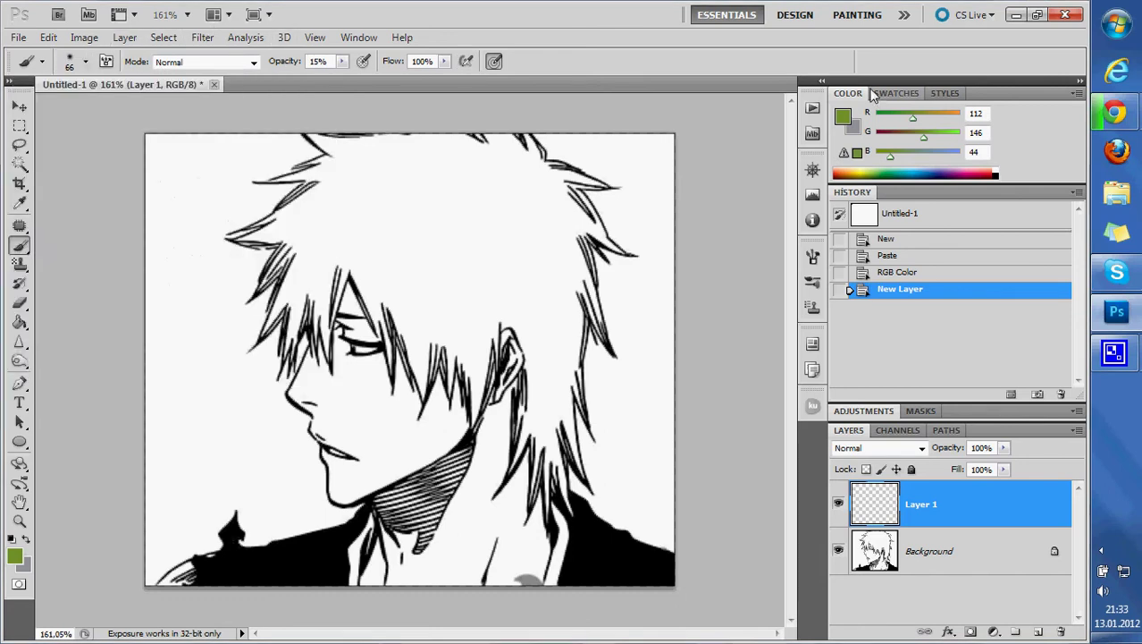
Step: Set the foreground colour to bright blue (0,169,231)
{"action": "left_click", "coordinate": [901, 170]}
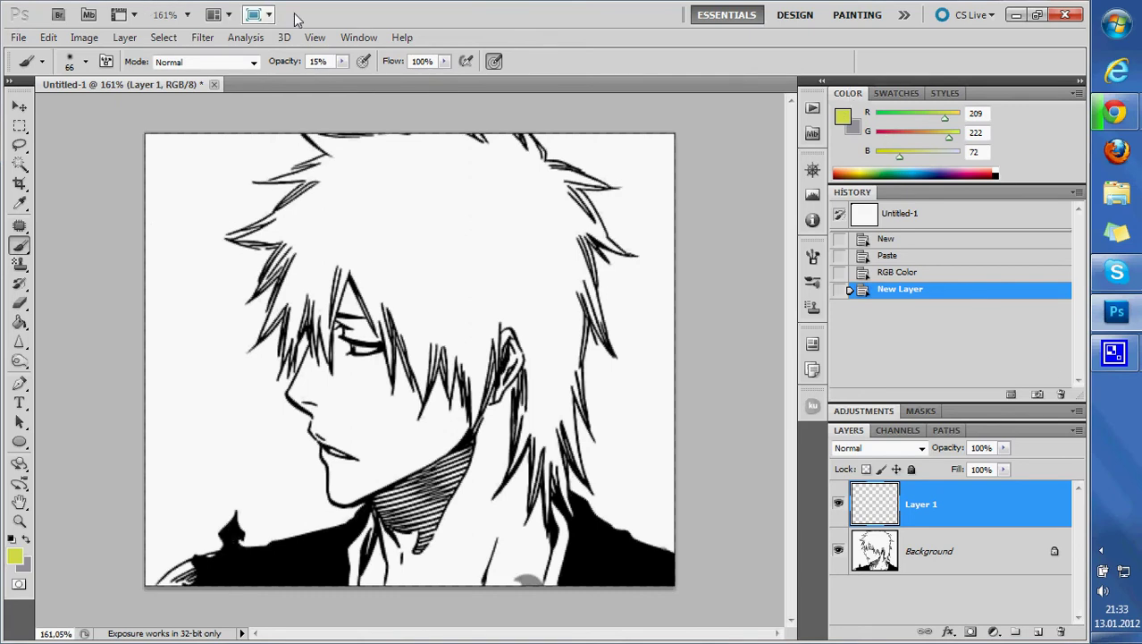
{"action": "left_click", "coordinate": [359, 38]}
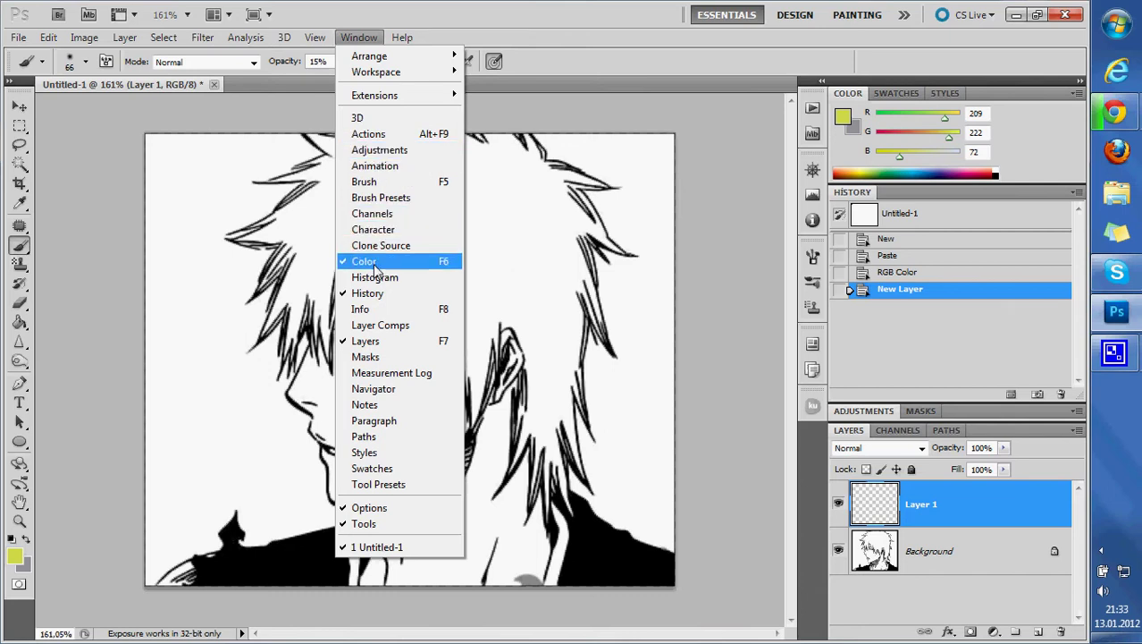
{"action": "left_click", "coordinate": [174, 336]}
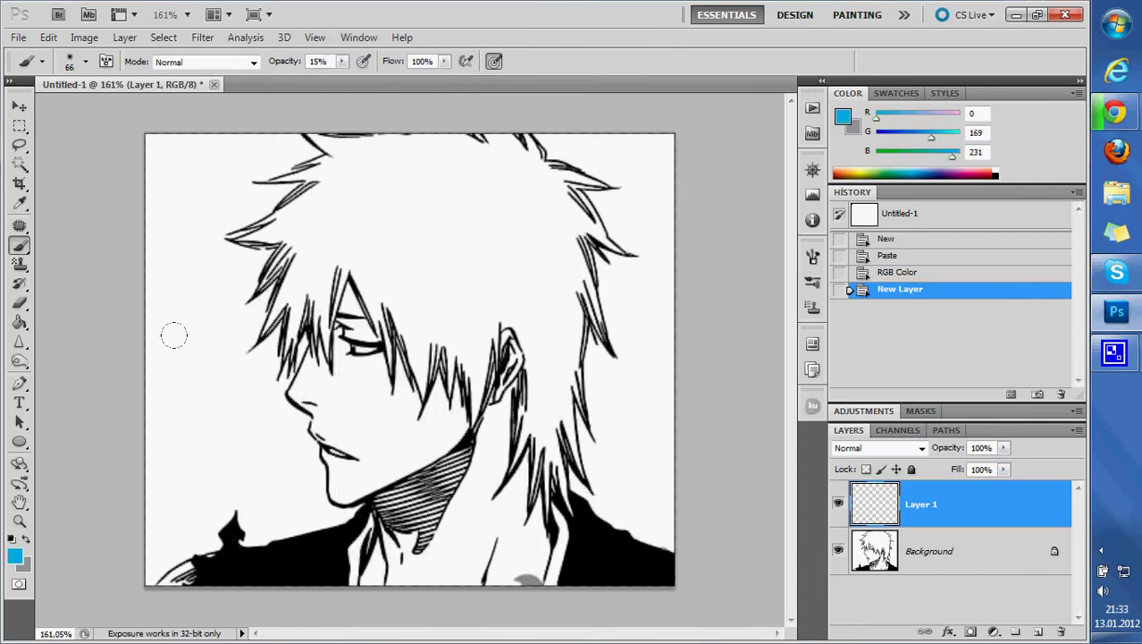
Step: Undo a faint test stroke and raise the brush opacity to 100%
{"action": "left_click_drag", "start_coordinate": [208, 232], "coordinate": [353, 429]}
{"action": "key", "text": "ctrl+z"}
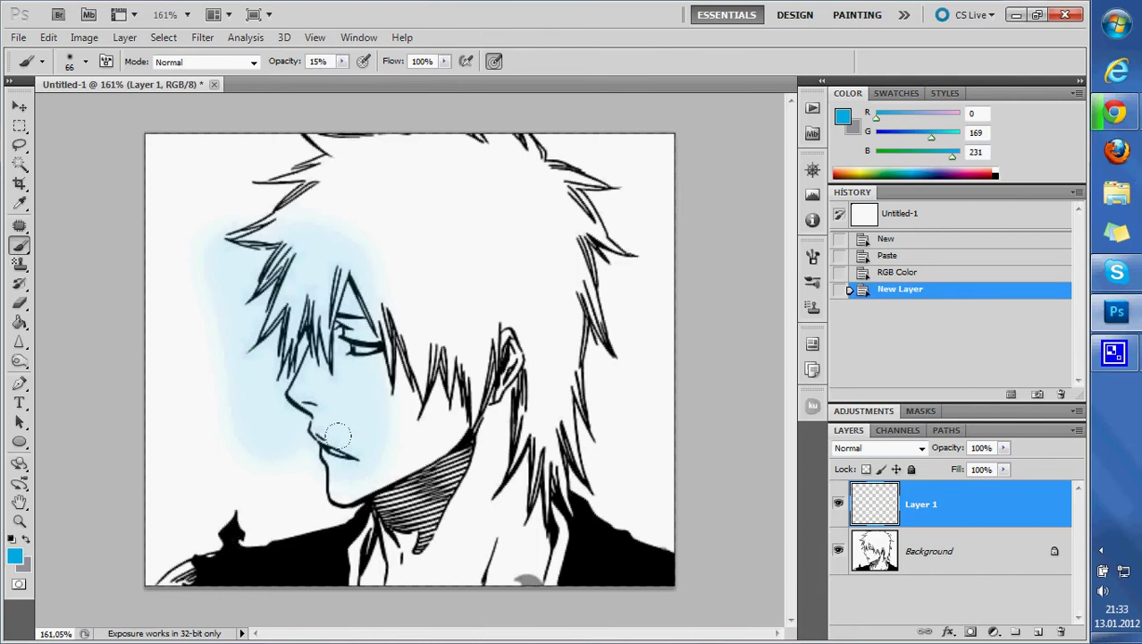
{"action": "left_click", "coordinate": [342, 60]}
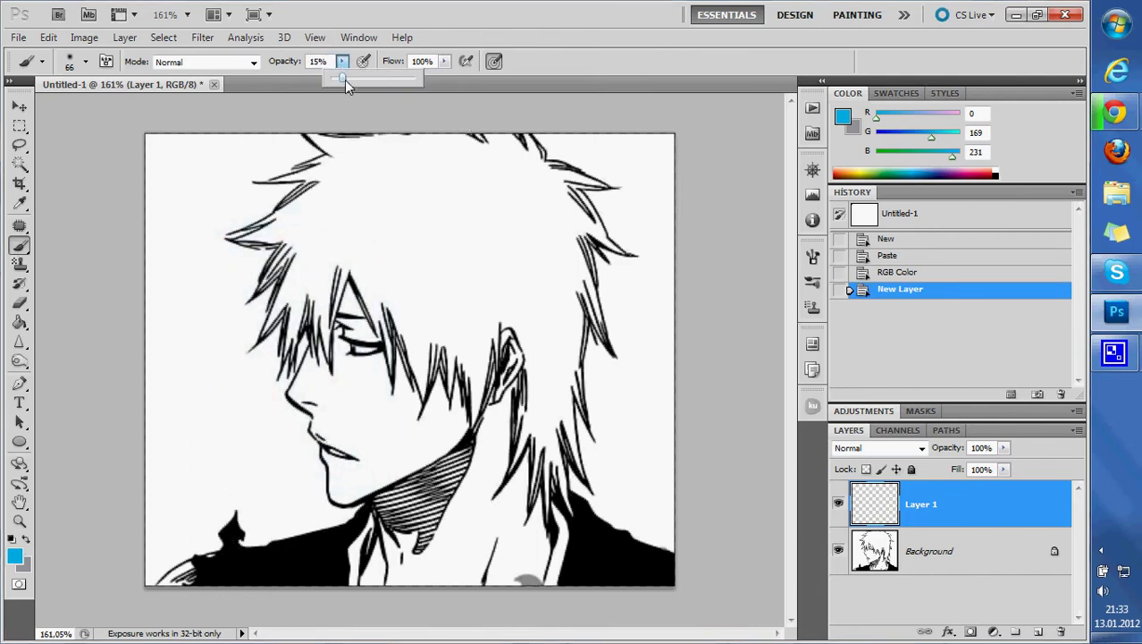
{"action": "left_click_drag", "start_coordinate": [347, 78], "coordinate": [541, 81]}
Step: Paint blue over the hair and face on Layer 1 and set its blend mode to Multiply
{"action": "left_click_drag", "start_coordinate": [300, 246], "coordinate": [228, 443]}
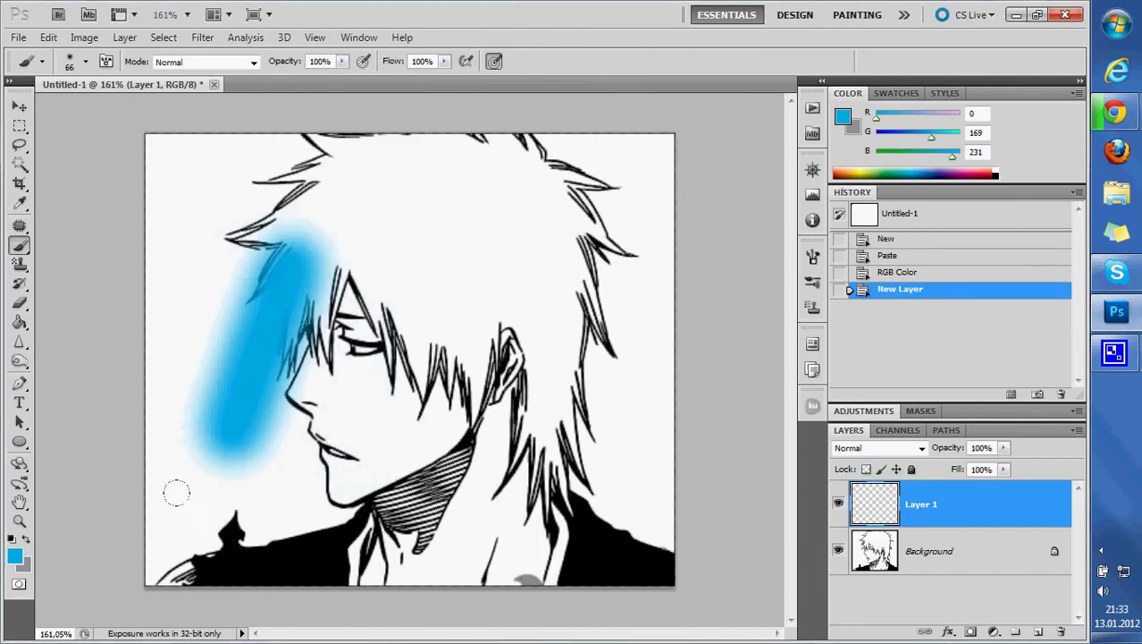
{"action": "left_click_drag", "start_coordinate": [176, 492], "coordinate": [494, 281]}
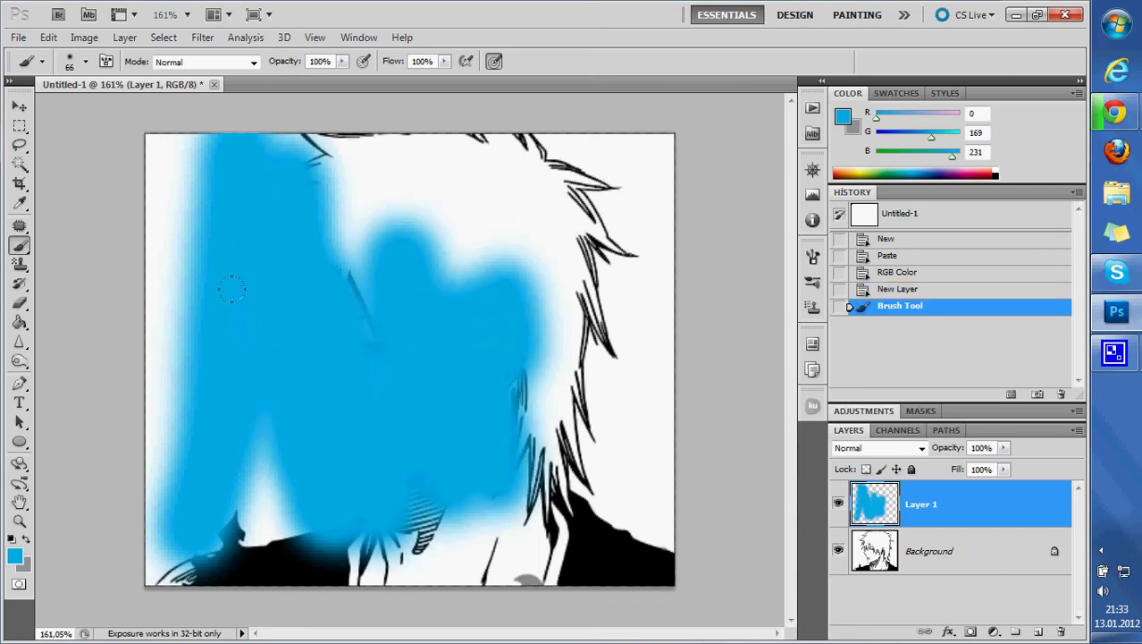
{"action": "left_click", "coordinate": [839, 550]}
{"action": "left_click", "coordinate": [919, 448]}
{"action": "left_click", "coordinate": [849, 70]}
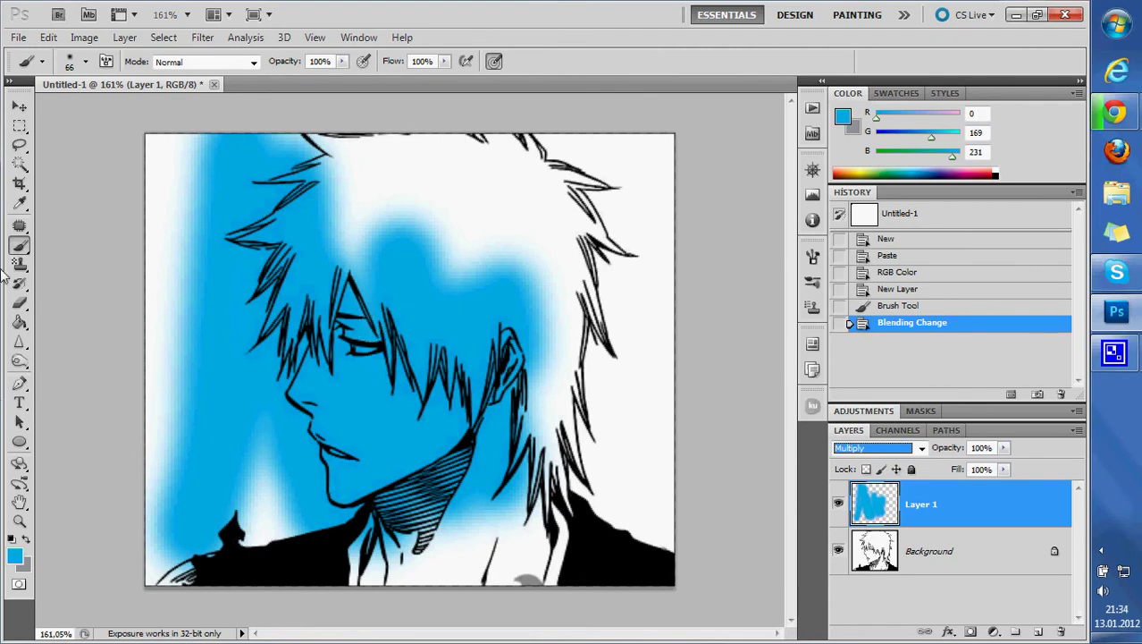
{"action": "left_click", "coordinate": [20, 303]}
Step: Erase all the blue paint from Layer 1 with an enlarged eraser
{"action": "left_click_drag", "start_coordinate": [191, 159], "coordinate": [141, 101]}
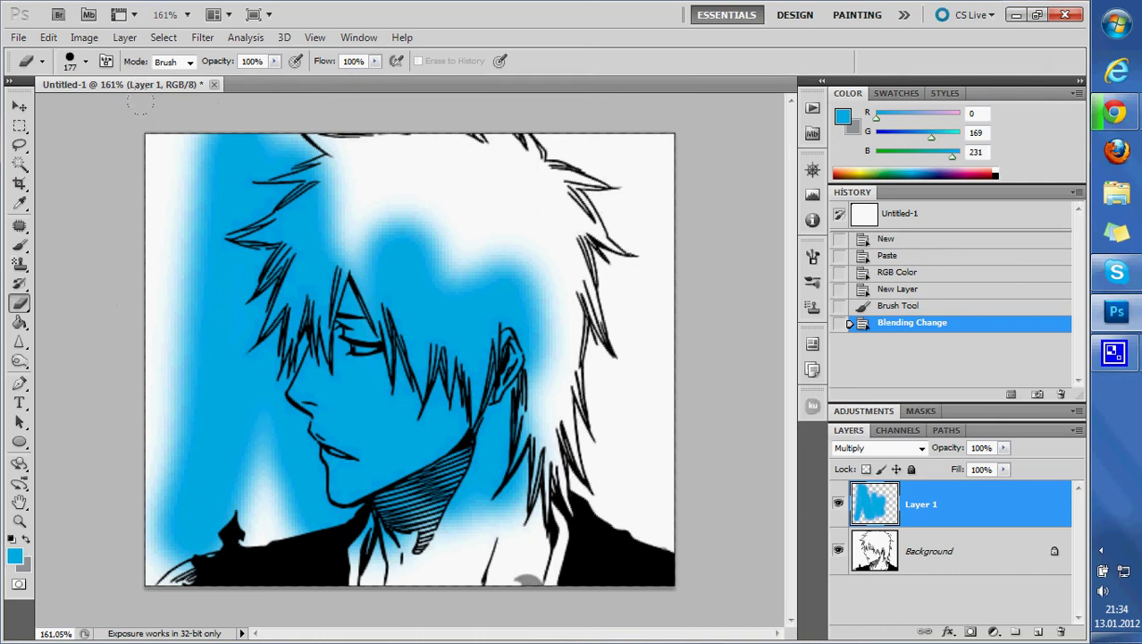
{"action": "left_click_drag", "start_coordinate": [288, 268], "coordinate": [255, 235]}
{"action": "left_click_drag", "start_coordinate": [303, 328], "coordinate": [353, 356]}
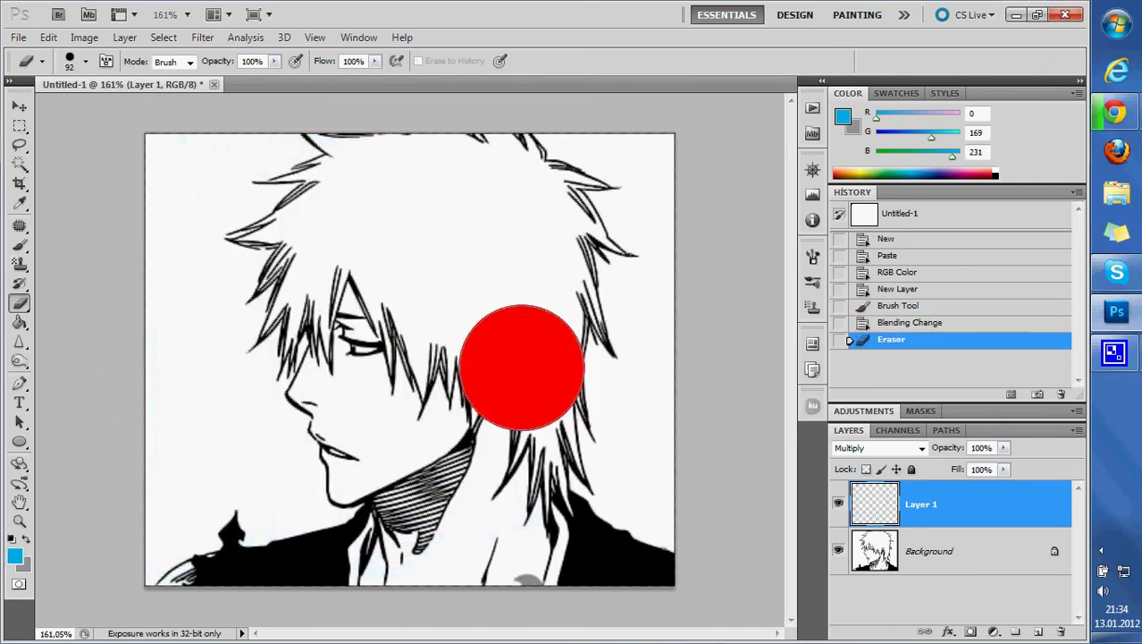
{"action": "left_click_drag", "start_coordinate": [521, 366], "coordinate": [496, 368]}
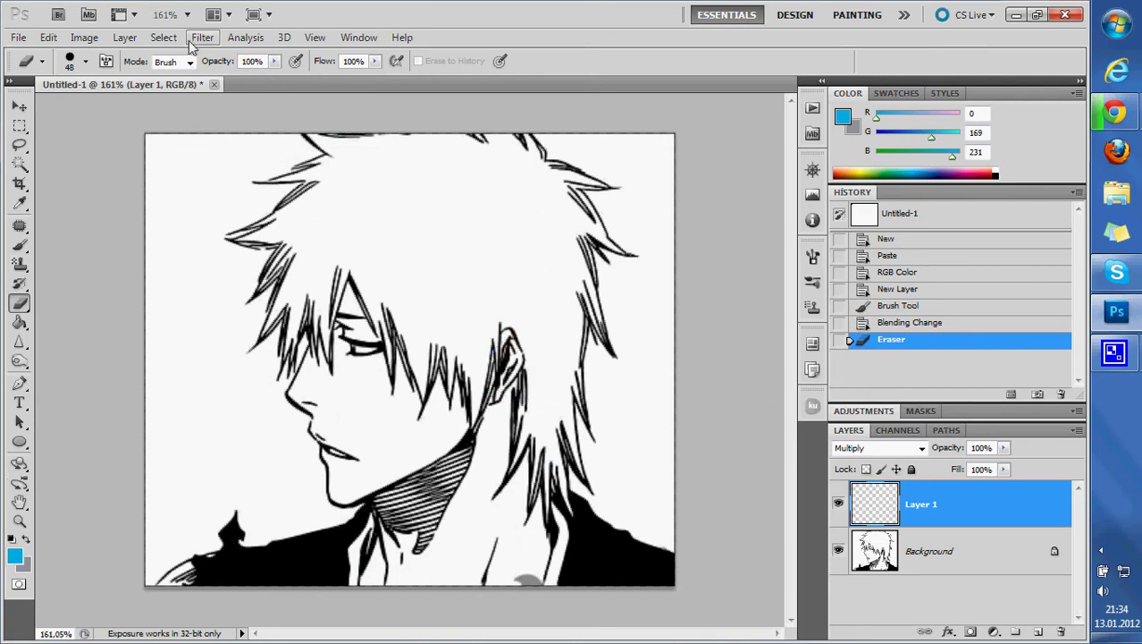
Step: Switch to the Airbrush 75 brush preset and undo a trial stroke over the hair
{"action": "left_click", "coordinate": [20, 244]}
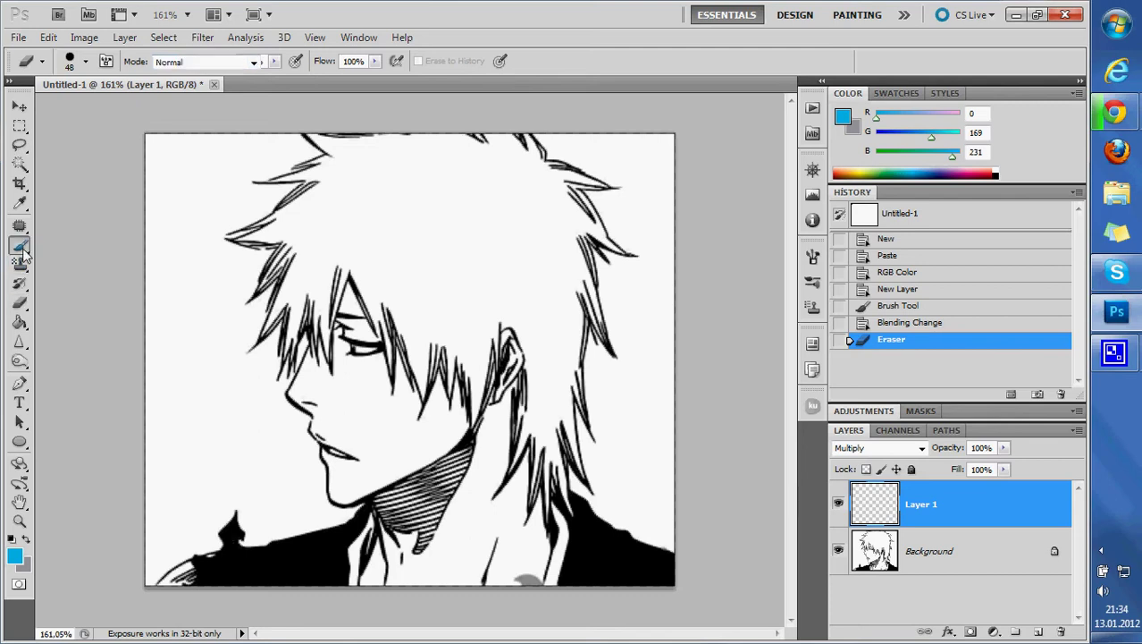
{"action": "left_click", "coordinate": [85, 61]}
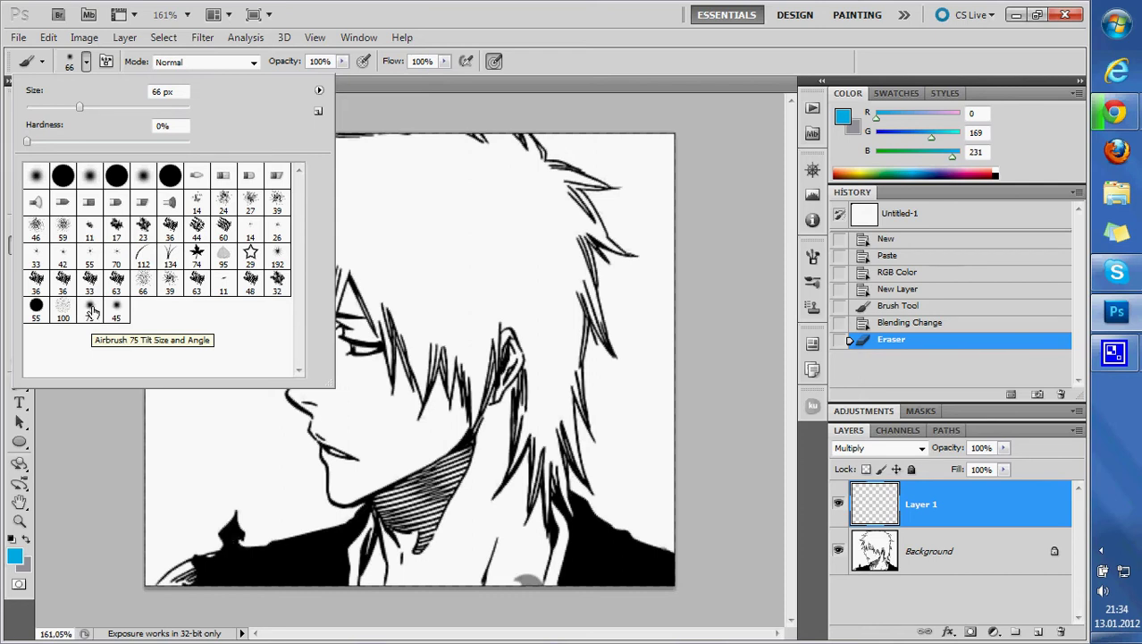
{"action": "left_click", "coordinate": [91, 308]}
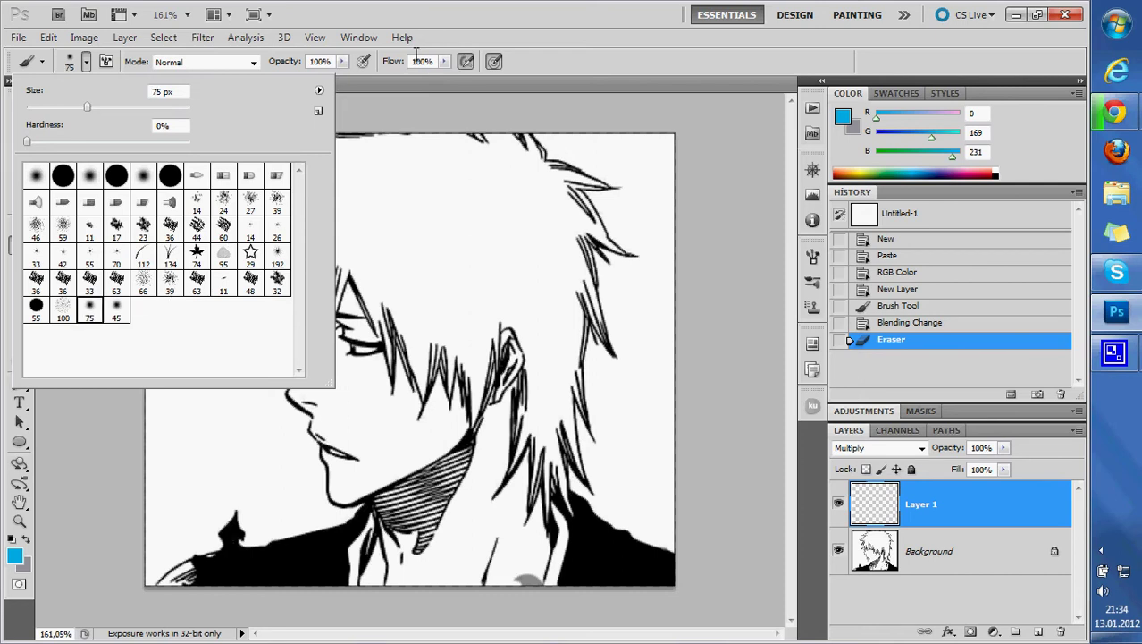
{"action": "key", "text": "Return"}
{"action": "mouse_move", "coordinate": [319, 191]}
{"action": "left_mouse_down"}
{"action": "mouse_move", "coordinate": [453, 246]}
{"action": "mouse_move", "coordinate": [304, 239]}
{"action": "left_mouse_up"}
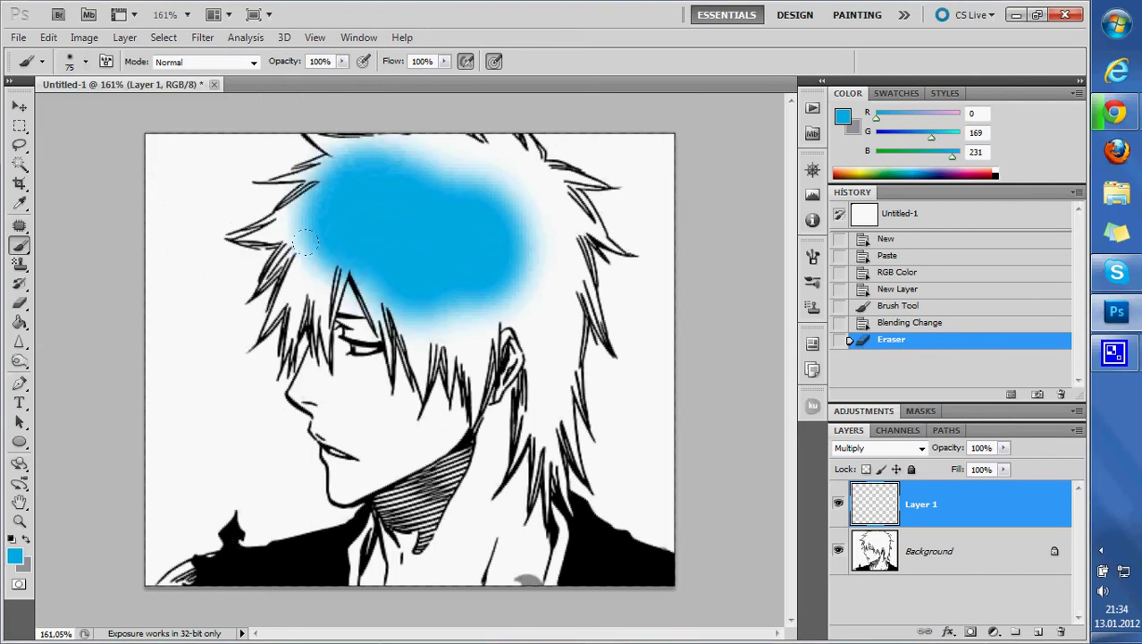
{"action": "left_click_drag", "start_coordinate": [304, 239], "coordinate": [259, 219]}
{"action": "key", "text": "ctrl+z"}
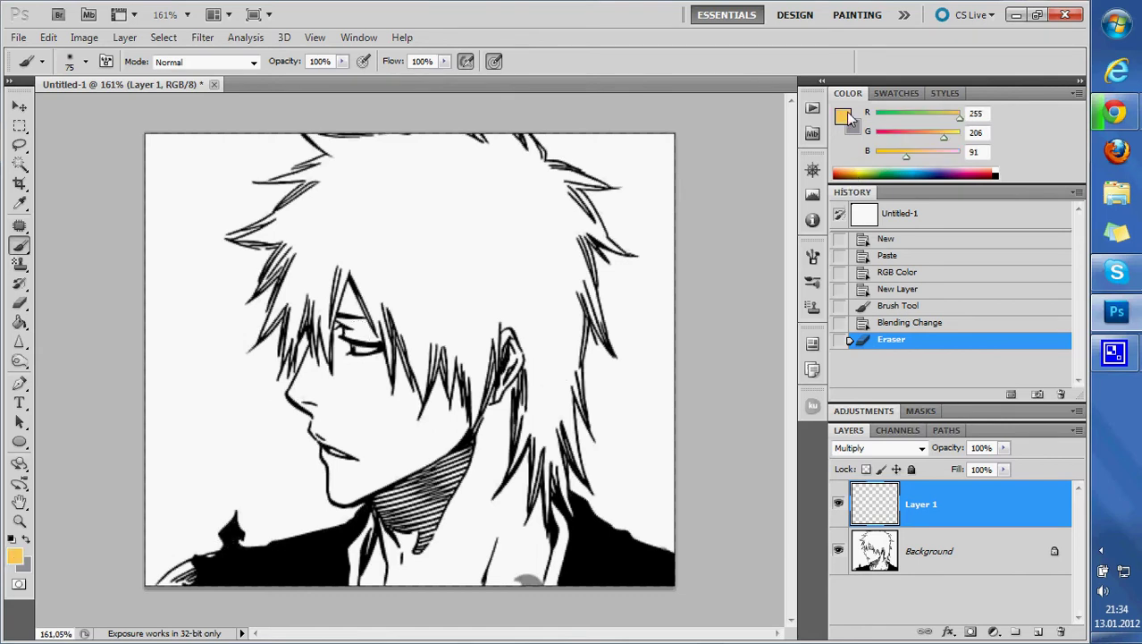
Step: Set the foreground colour to golden yellow #e7bc37 (231, 188, 55)
{"action": "left_click", "coordinate": [16, 552]}
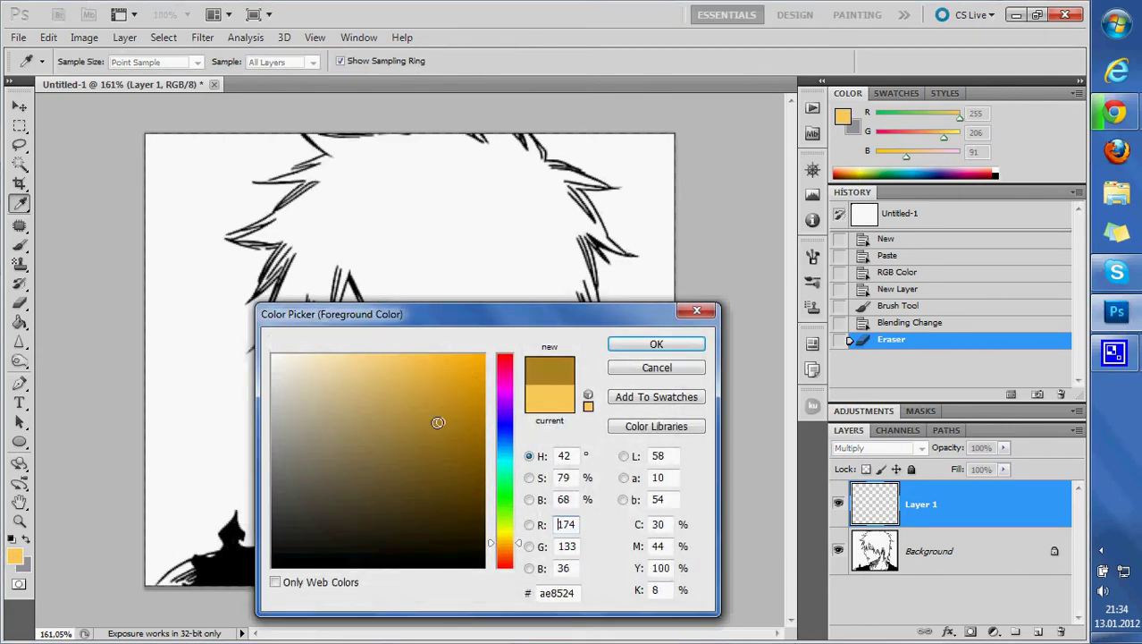
{"action": "left_click", "coordinate": [405, 367]}
{"action": "left_click", "coordinate": [445, 375]}
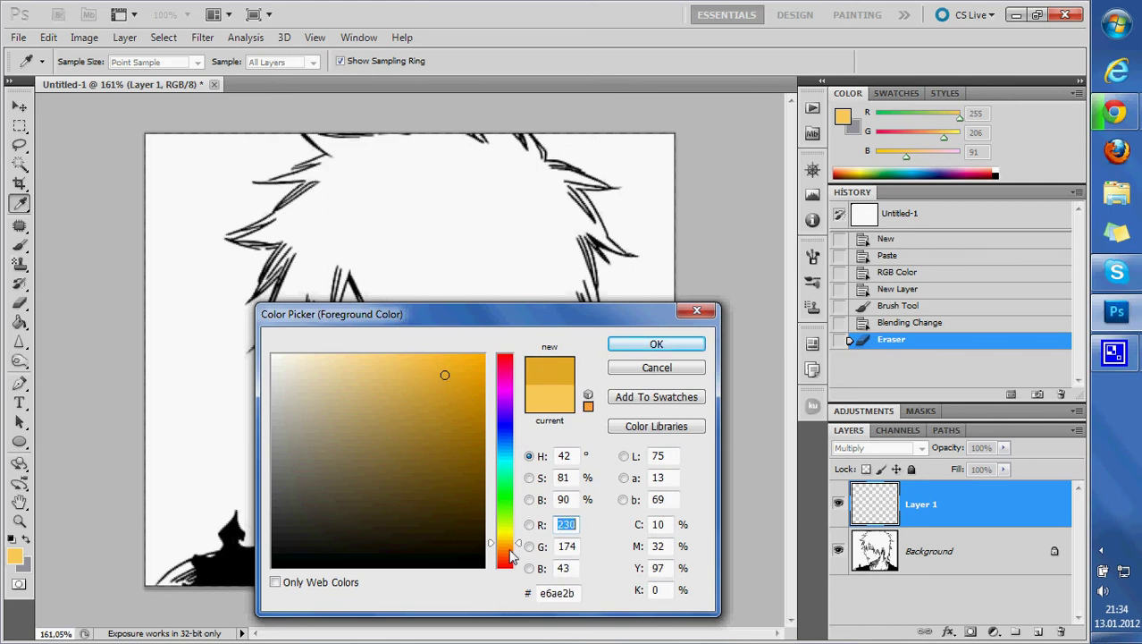
{"action": "mouse_move", "coordinate": [516, 548]}
{"action": "left_mouse_down"}
{"action": "mouse_move", "coordinate": [503, 556]}
{"action": "mouse_move", "coordinate": [503, 541]}
{"action": "left_mouse_up"}
{"action": "left_click", "coordinate": [419, 385]}
{"action": "left_click_drag", "start_coordinate": [419, 385], "coordinate": [433, 374]}
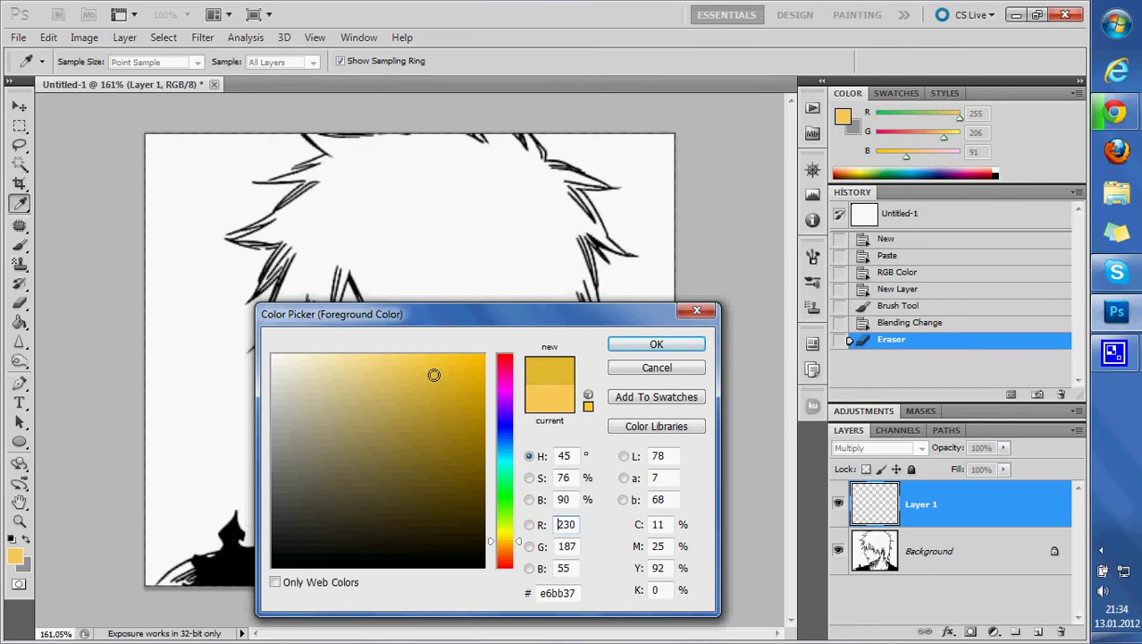
{"action": "left_click", "coordinate": [656, 344]}
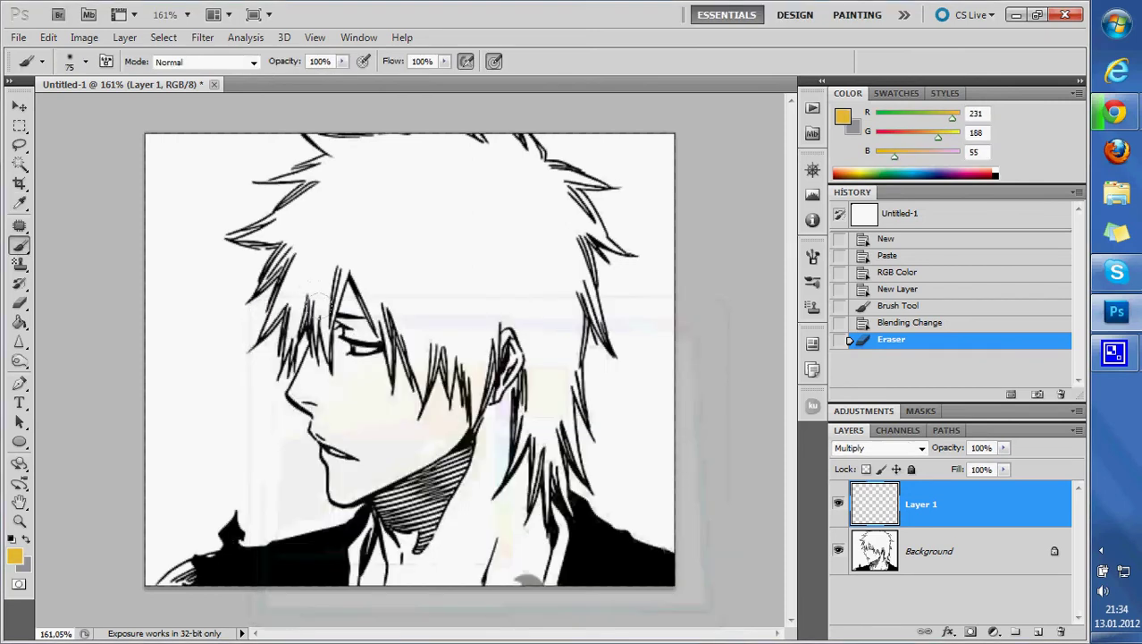
Step: Airbrush golden yellow over the face, neck and chest on Layer 1 with a slightly larger brush
{"action": "key", "text": "bracketright"}
{"action": "mouse_move", "coordinate": [322, 304]}
{"action": "left_mouse_down"}
{"action": "mouse_move", "coordinate": [345, 376]}
{"action": "mouse_move", "coordinate": [414, 407]}
{"action": "mouse_move", "coordinate": [488, 531]}
{"action": "mouse_move", "coordinate": [465, 569]}
{"action": "left_mouse_up"}
{"action": "left_click_drag", "start_coordinate": [220, 541], "coordinate": [170, 564]}
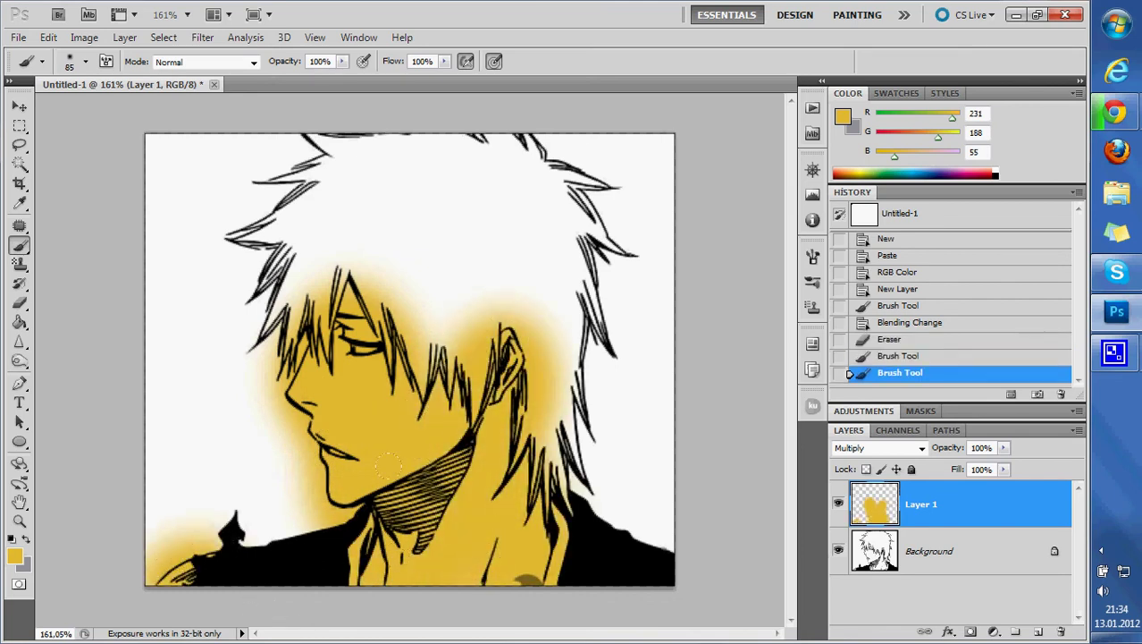
{"action": "left_click_drag", "start_coordinate": [313, 284], "coordinate": [353, 284]}
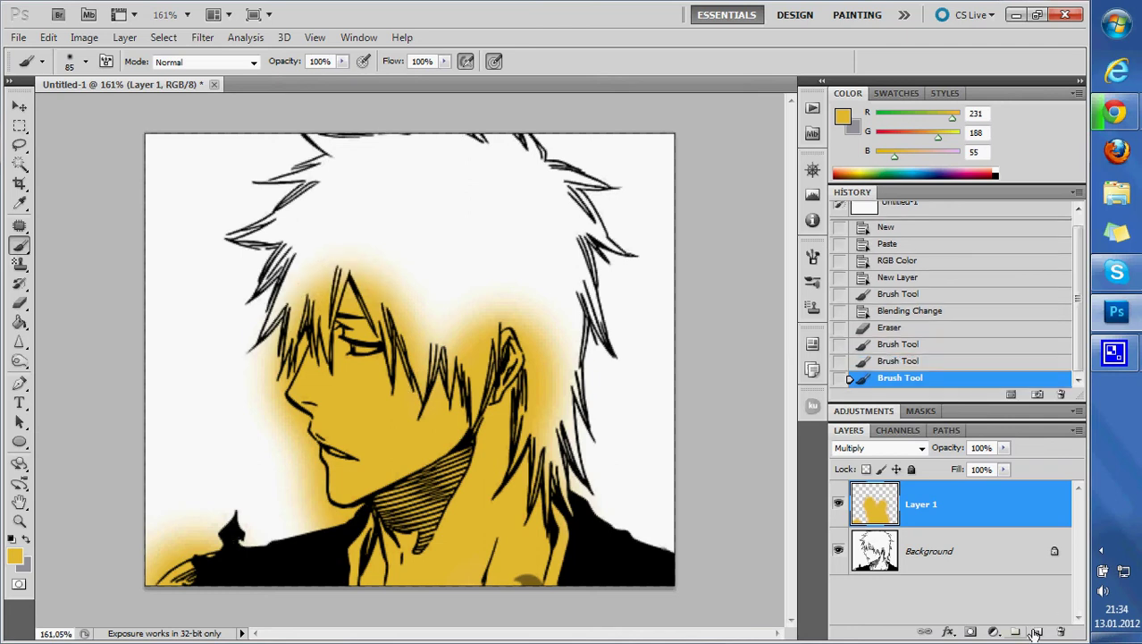
Step: Add empty Layer 2, set burnt orange #db4d0e (219, 77, 14) and a 123 px brush
{"action": "left_click", "coordinate": [1035, 633]}
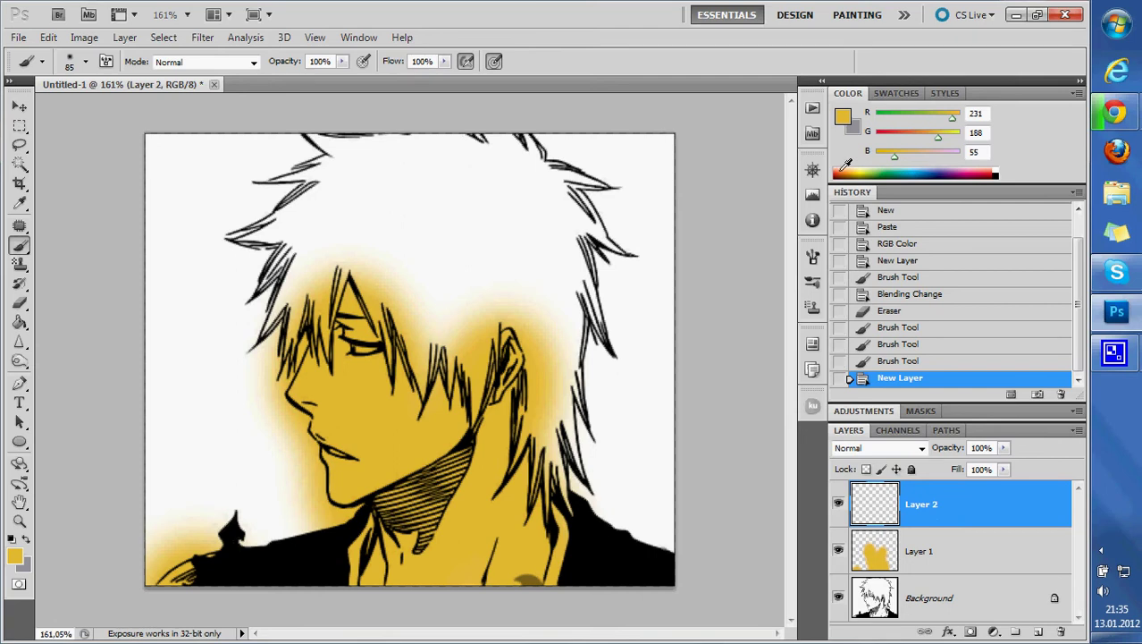
{"action": "mouse_move", "coordinate": [846, 166]}
{"action": "left_mouse_down"}
{"action": "mouse_move", "coordinate": [869, 164]}
{"action": "mouse_move", "coordinate": [842, 168]}
{"action": "left_mouse_up"}
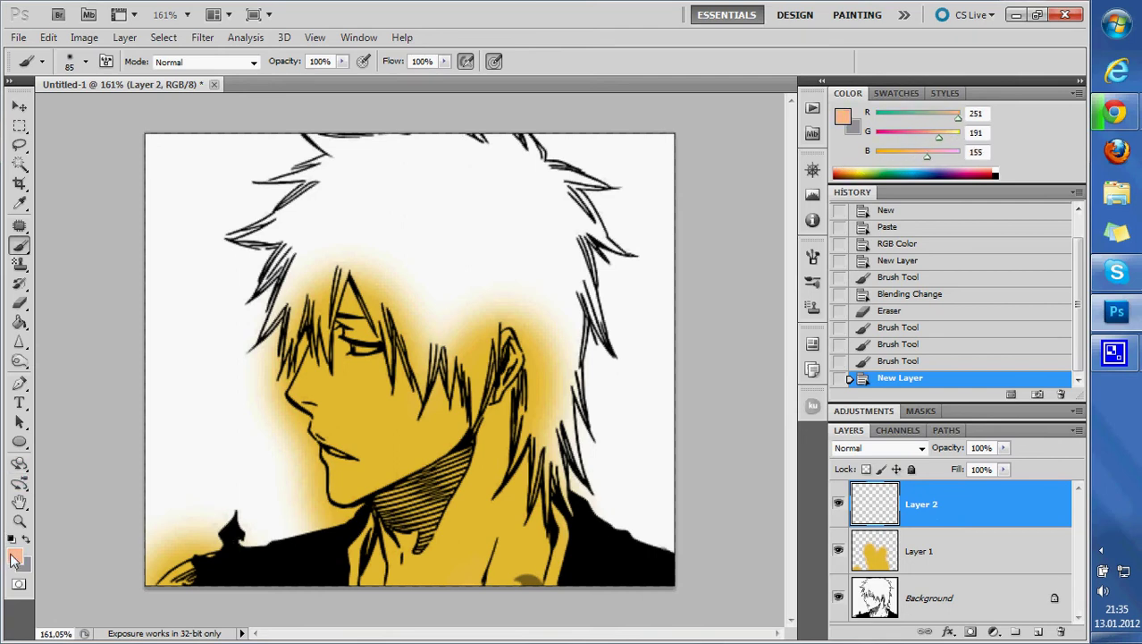
{"action": "left_click", "coordinate": [13, 559]}
{"action": "left_click_drag", "start_coordinate": [503, 561], "coordinate": [509, 565]}
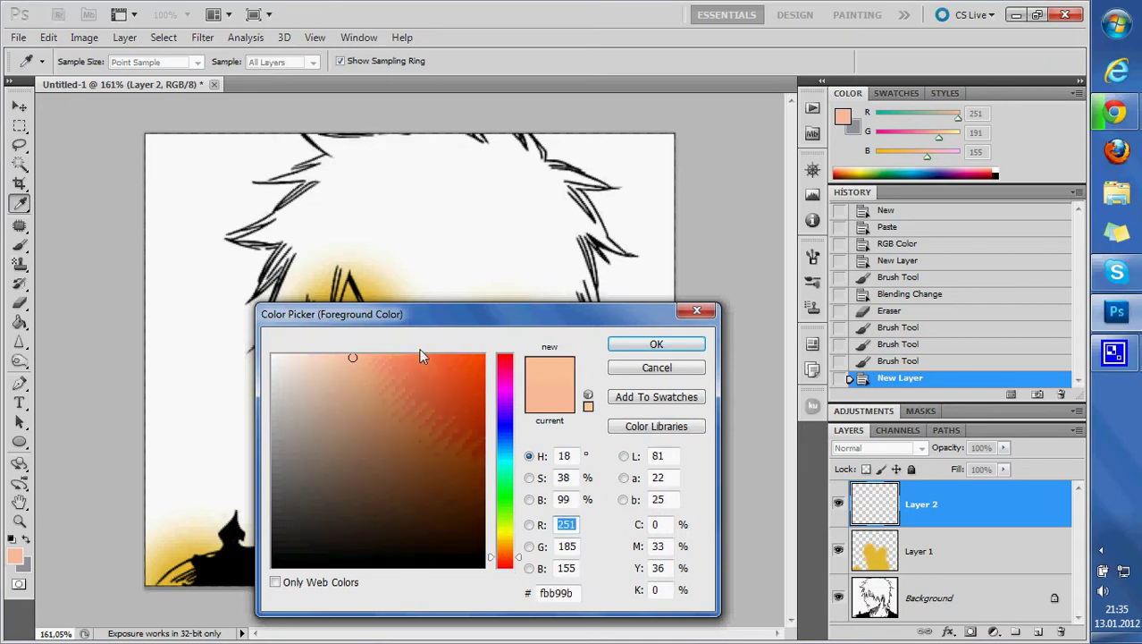
{"action": "mouse_move", "coordinate": [453, 403]}
{"action": "left_mouse_down"}
{"action": "mouse_move", "coordinate": [491, 357]}
{"action": "mouse_move", "coordinate": [472, 378]}
{"action": "left_mouse_up"}
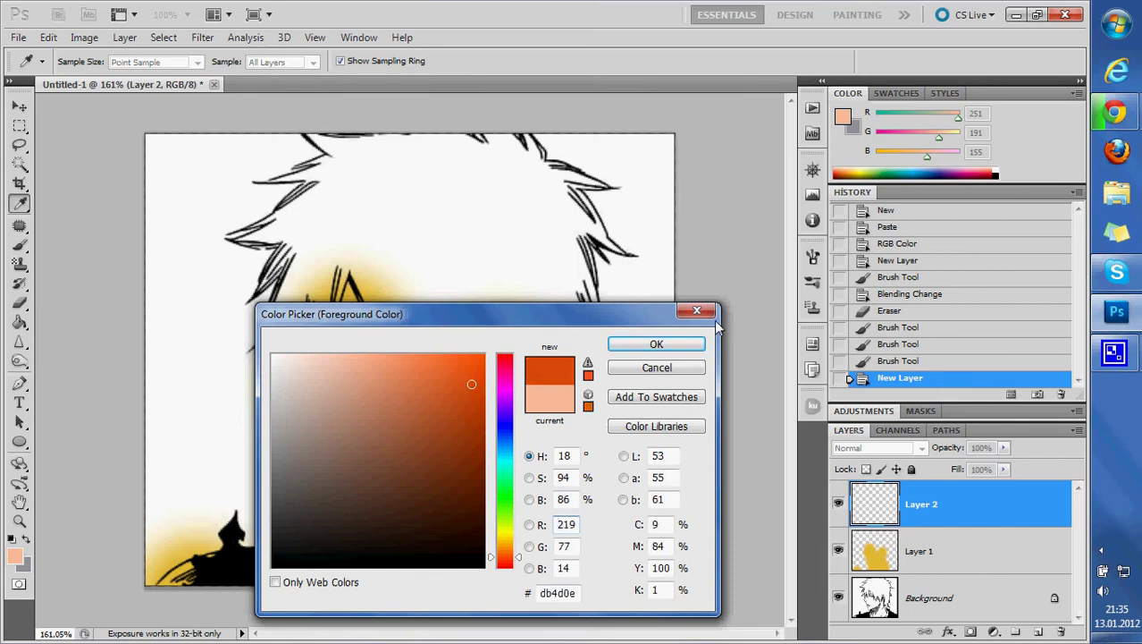
{"action": "left_click", "coordinate": [657, 344]}
{"action": "left_click_drag", "start_coordinate": [268, 232], "coordinate": [304, 235]}
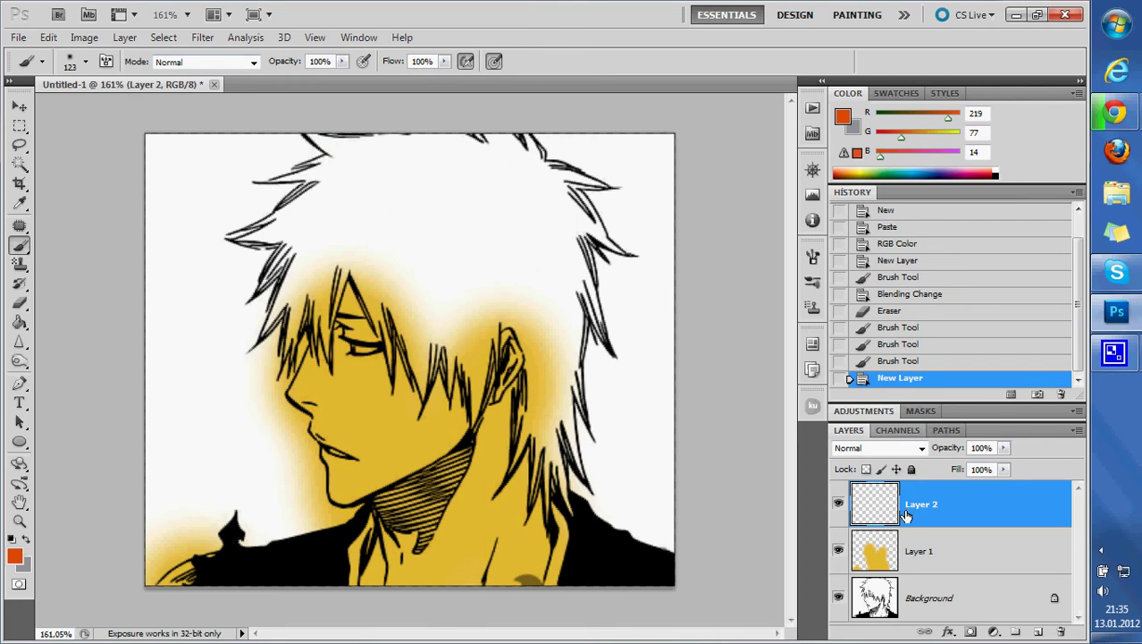
{"action": "left_click", "coordinate": [920, 450]}
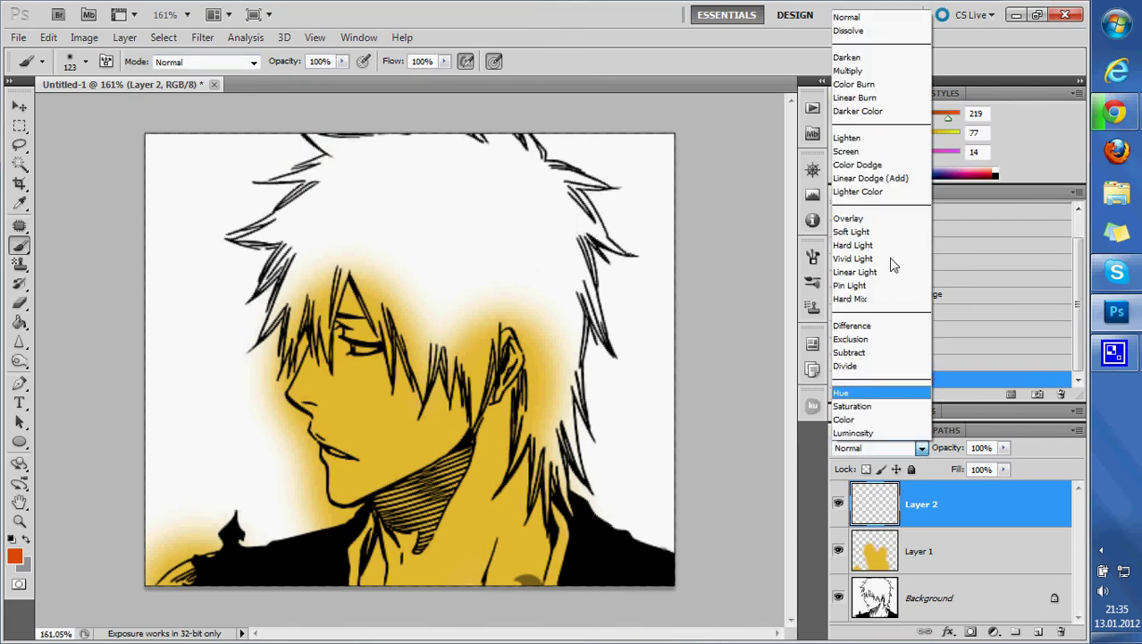
{"action": "left_click", "coordinate": [869, 65]}
{"action": "mouse_move", "coordinate": [228, 405]}
{"action": "left_mouse_down"}
{"action": "mouse_move", "coordinate": [332, 234]}
{"action": "mouse_move", "coordinate": [260, 251]}
{"action": "mouse_move", "coordinate": [268, 178]}
{"action": "mouse_move", "coordinate": [335, 158]}
{"action": "mouse_move", "coordinate": [375, 366]}
{"action": "mouse_move", "coordinate": [415, 352]}
{"action": "mouse_move", "coordinate": [525, 352]}
{"action": "mouse_move", "coordinate": [474, 411]}
{"action": "mouse_move", "coordinate": [608, 483]}
{"action": "left_mouse_up"}
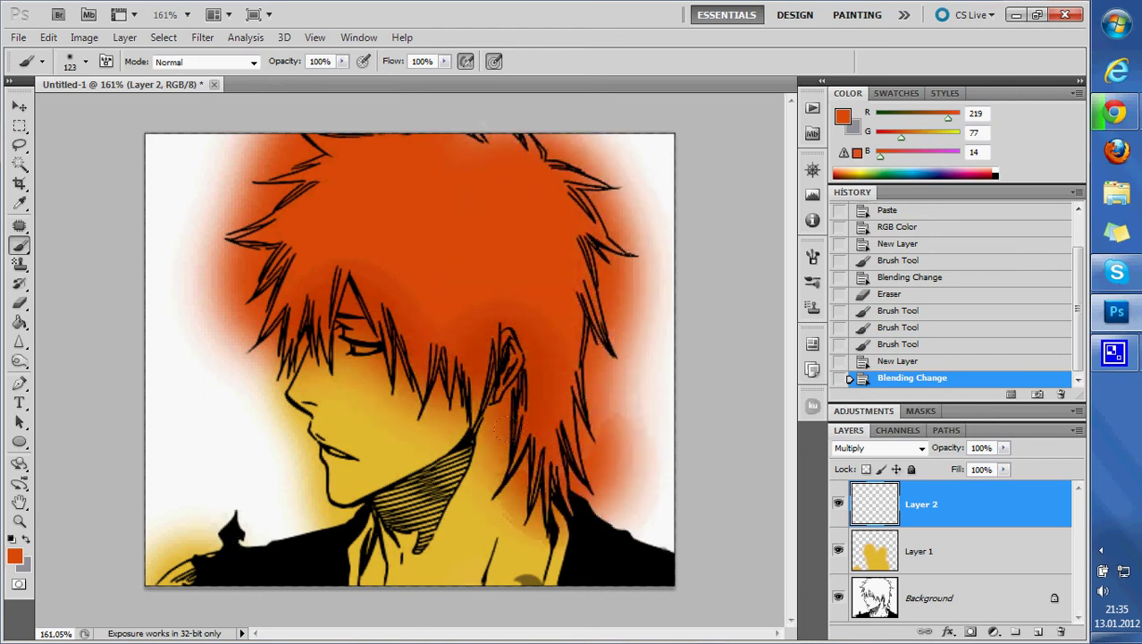
{"action": "left_click", "coordinate": [839, 506]}
{"action": "left_click", "coordinate": [838, 504]}
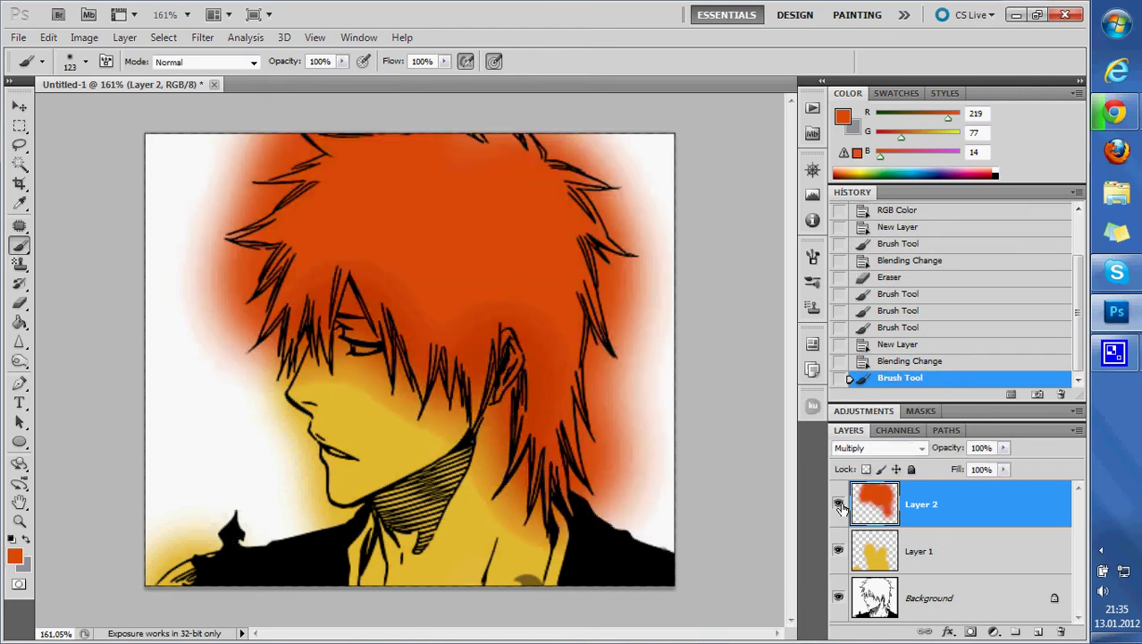
{"action": "left_click", "coordinate": [839, 551]}
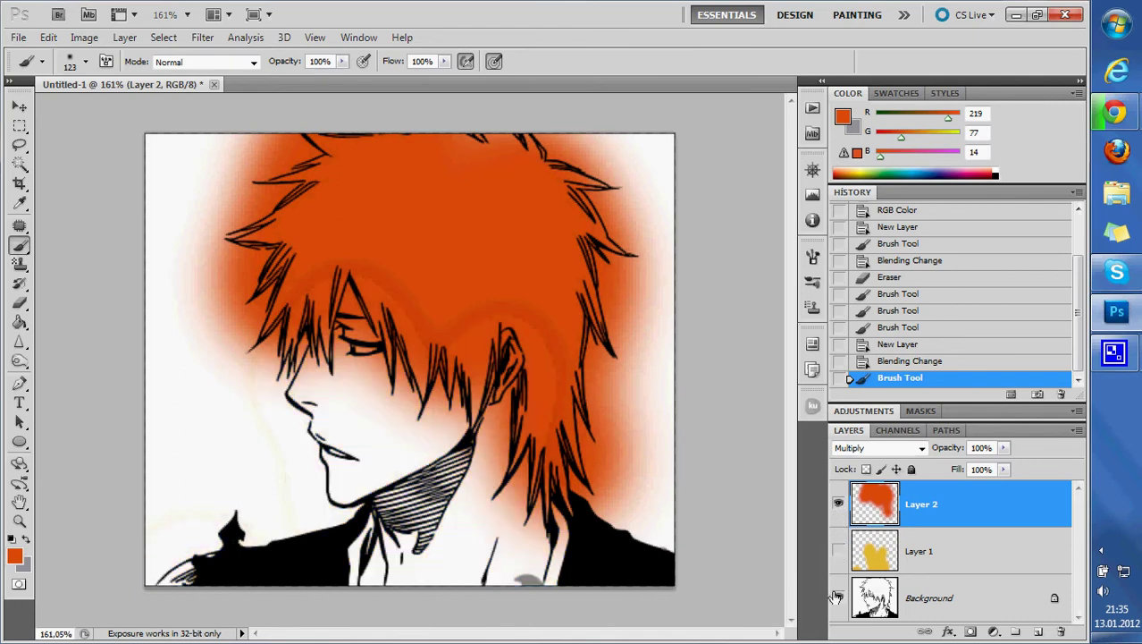
{"action": "left_click", "coordinate": [838, 598]}
{"action": "left_click", "coordinate": [838, 598]}
{"action": "left_click", "coordinate": [838, 551]}
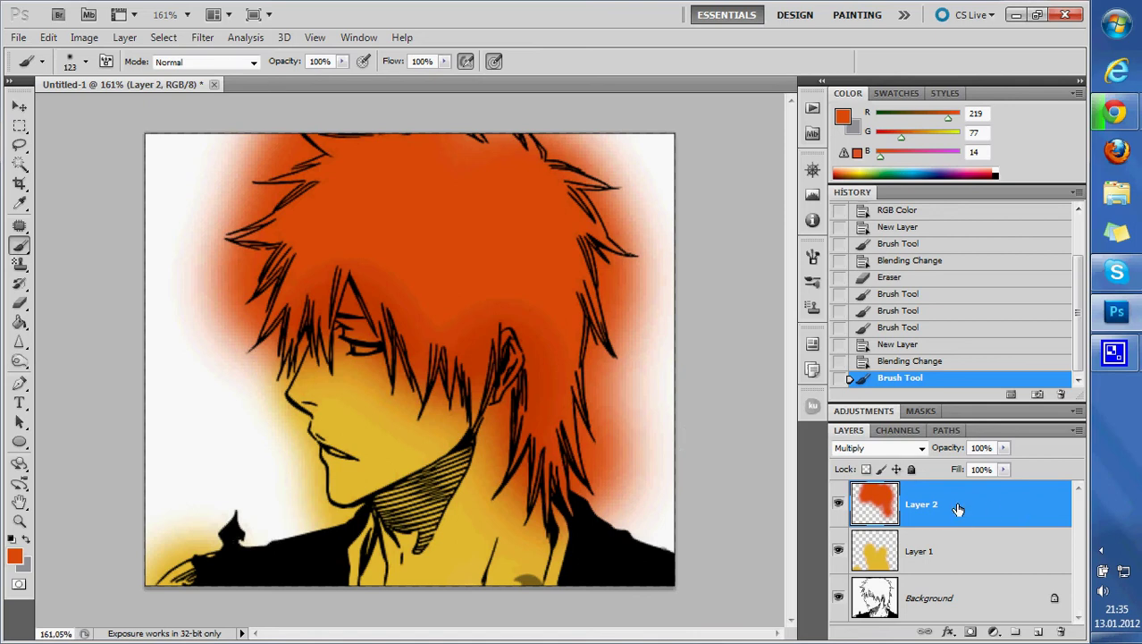
Step: Set the brush to Screen mode and undo a trial hair-brightening stroke
{"action": "left_click", "coordinate": [220, 72]}
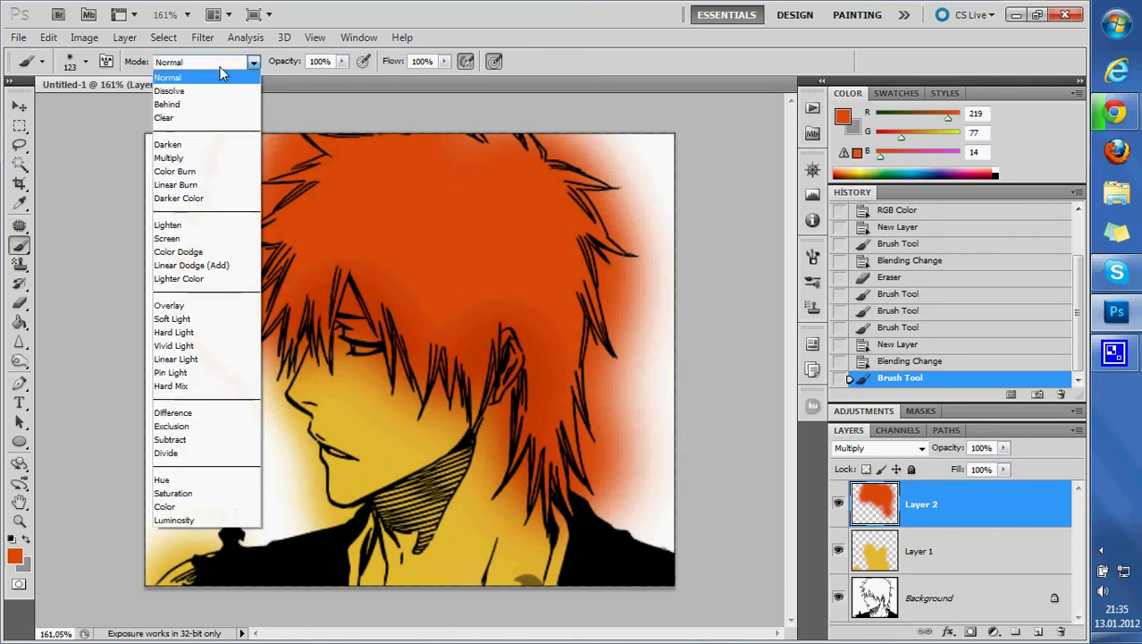
{"action": "left_click", "coordinate": [174, 238]}
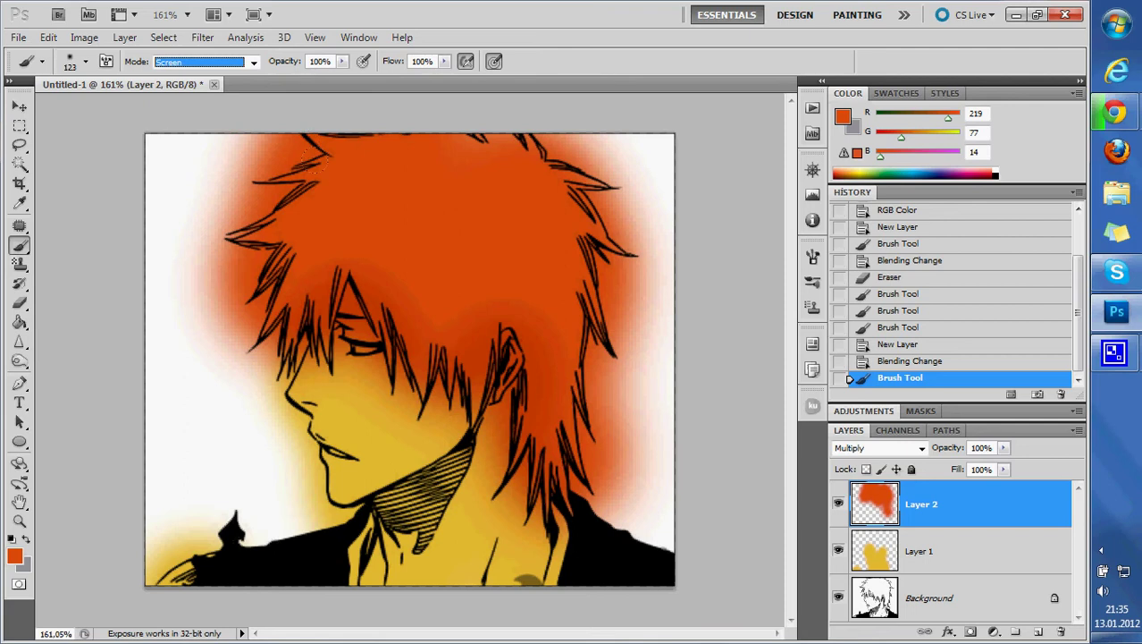
{"action": "mouse_move", "coordinate": [318, 160]}
{"action": "left_mouse_down"}
{"action": "mouse_move", "coordinate": [402, 259]}
{"action": "mouse_move", "coordinate": [572, 268]}
{"action": "mouse_move", "coordinate": [340, 223]}
{"action": "mouse_move", "coordinate": [434, 204]}
{"action": "left_mouse_up"}
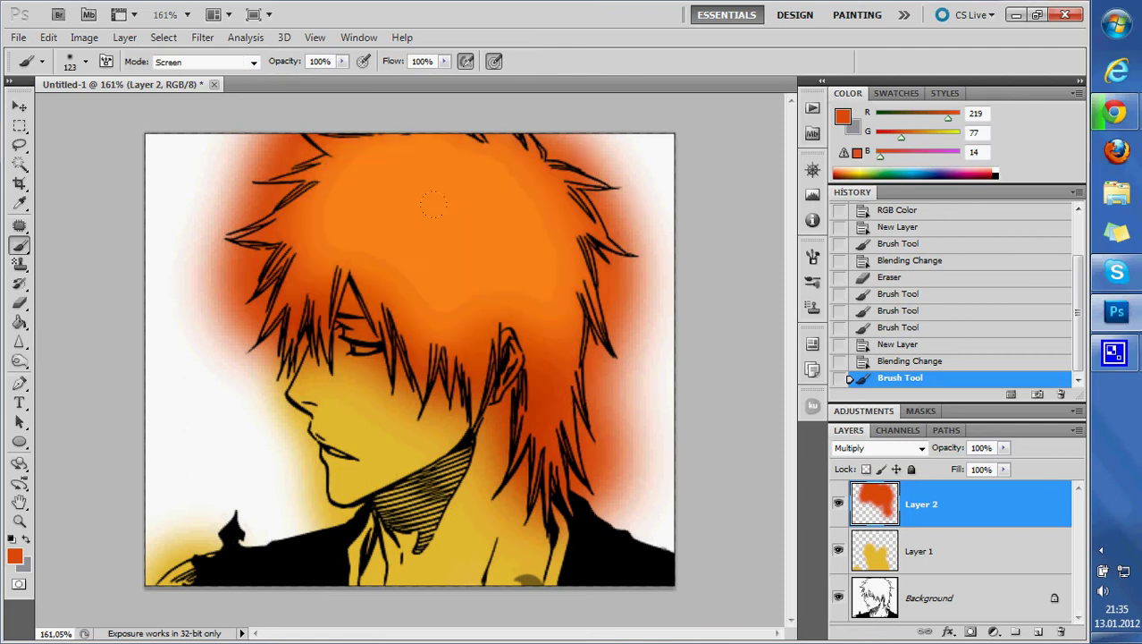
{"action": "key", "text": "ctrl+z"}
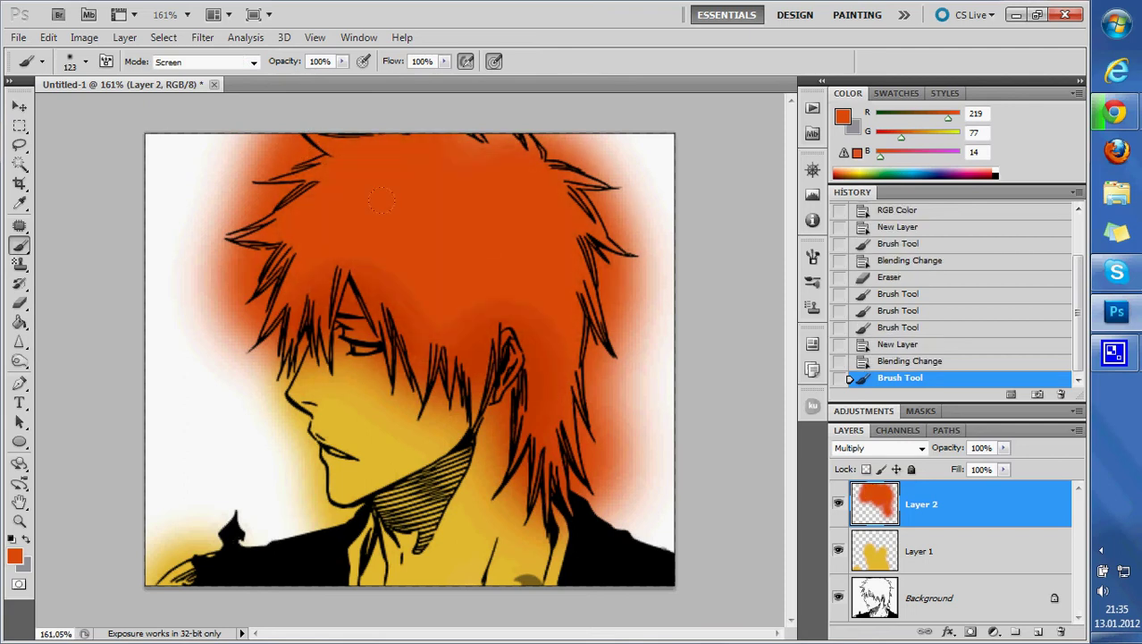
Step: Lower brush opacity, try soft hair-lightening strokes, then revert them through History
{"action": "left_click", "coordinate": [343, 62]}
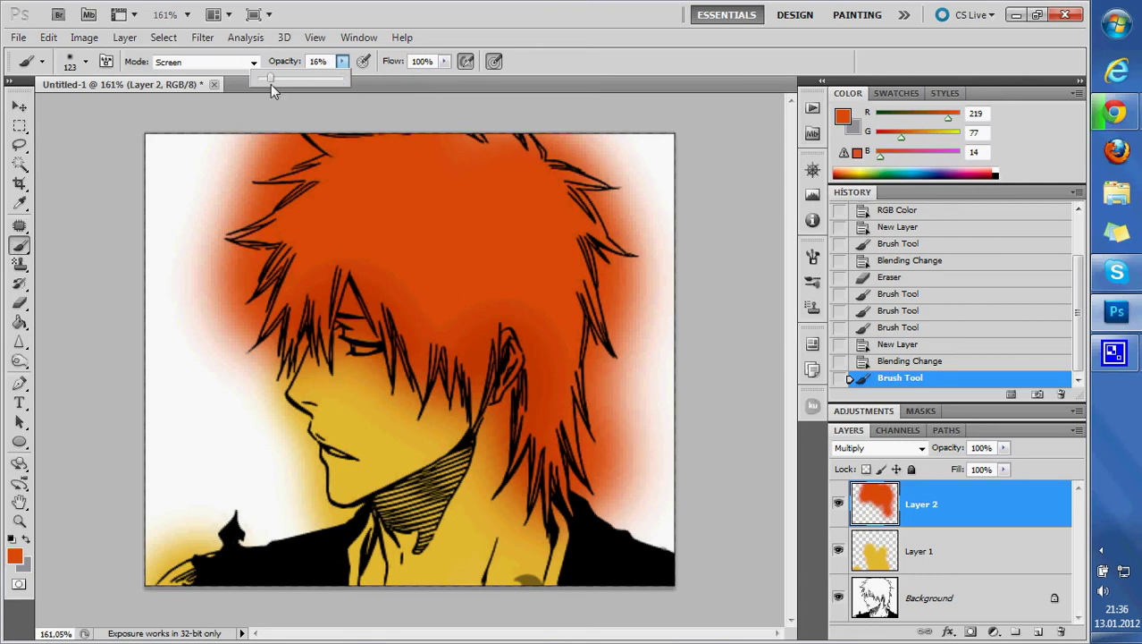
{"action": "left_click", "coordinate": [359, 100]}
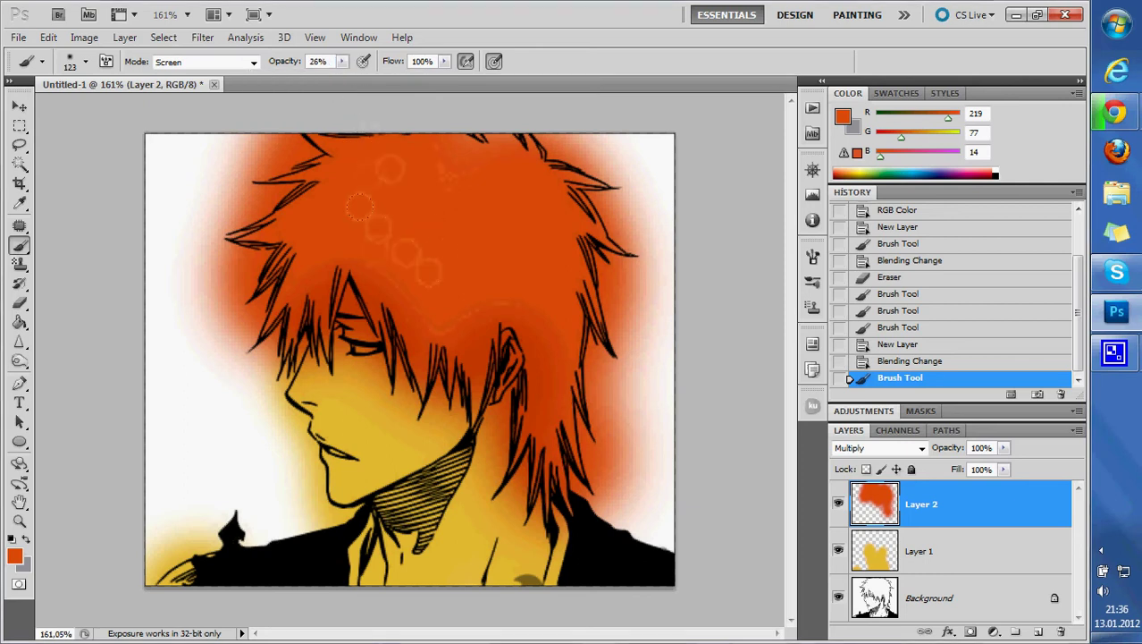
{"action": "left_click_drag", "start_coordinate": [360, 207], "coordinate": [447, 259]}
{"action": "left_click_drag", "start_coordinate": [429, 214], "coordinate": [391, 174]}
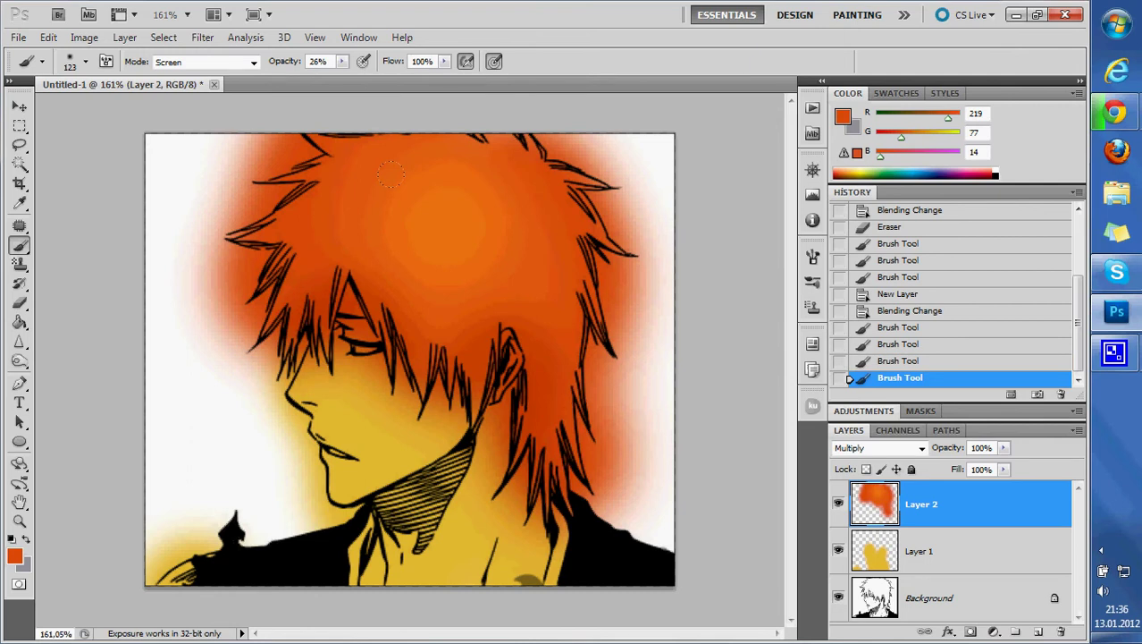
{"action": "left_click", "coordinate": [909, 313]}
{"action": "left_click", "coordinate": [905, 329]}
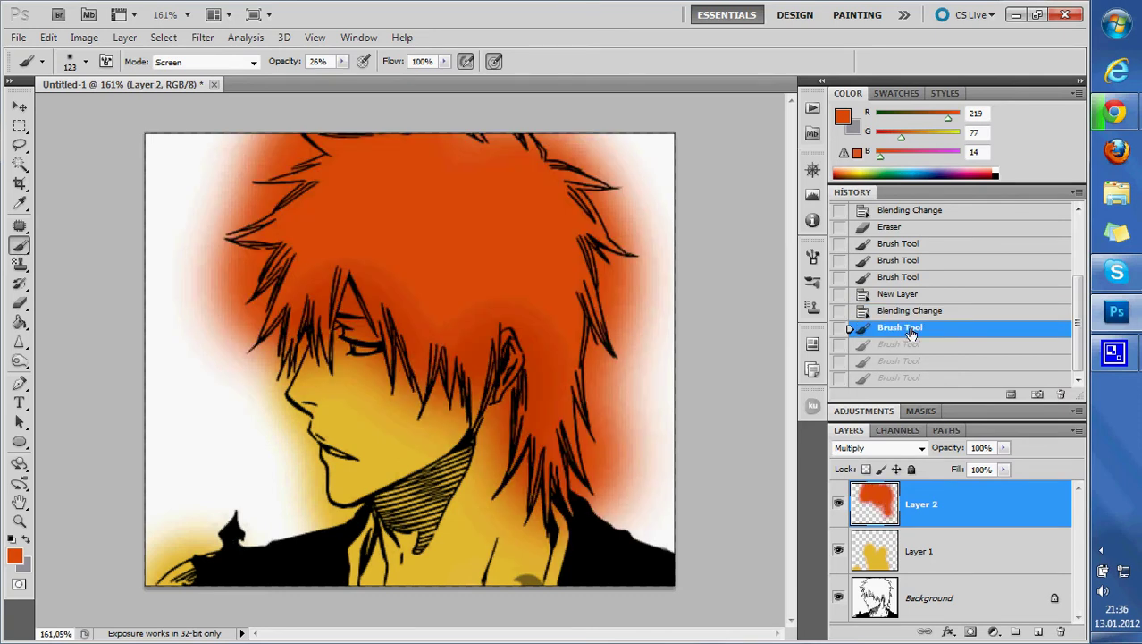
{"action": "left_click", "coordinate": [343, 61]}
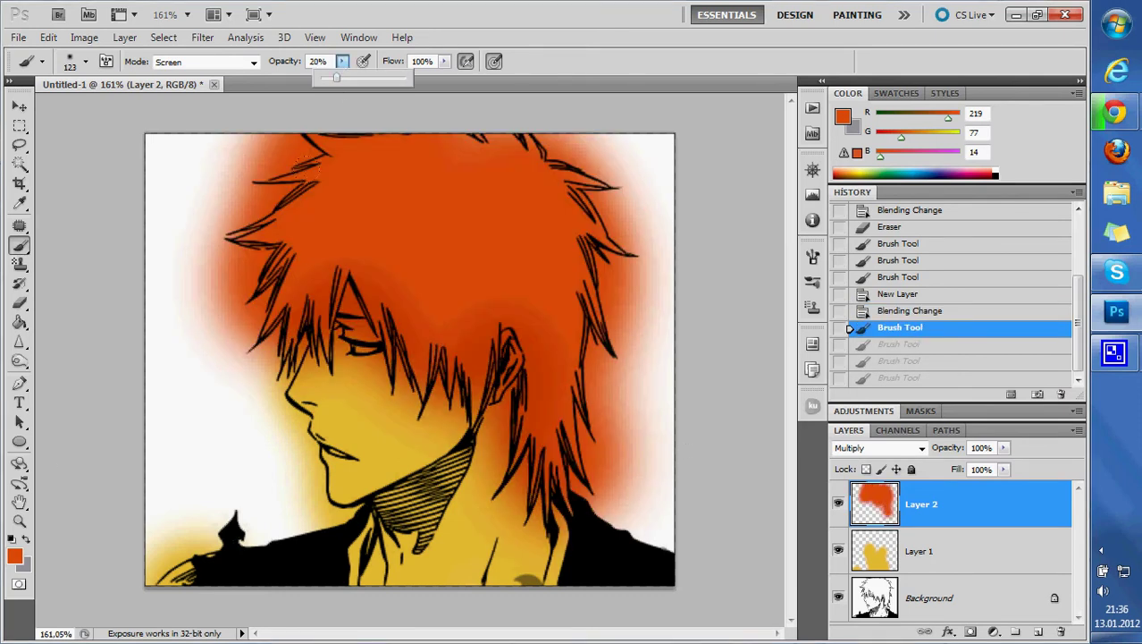
Step: At 20% opacity, build Screen-mode highlights across the upper and central hair
{"action": "mouse_move", "coordinate": [367, 178]}
{"action": "left_mouse_down"}
{"action": "mouse_move", "coordinate": [342, 231]}
{"action": "mouse_move", "coordinate": [393, 179]}
{"action": "mouse_move", "coordinate": [501, 215]}
{"action": "left_mouse_up"}
{"action": "left_click_drag", "start_coordinate": [340, 152], "coordinate": [429, 223]}
{"action": "left_click_drag", "start_coordinate": [357, 179], "coordinate": [490, 206]}
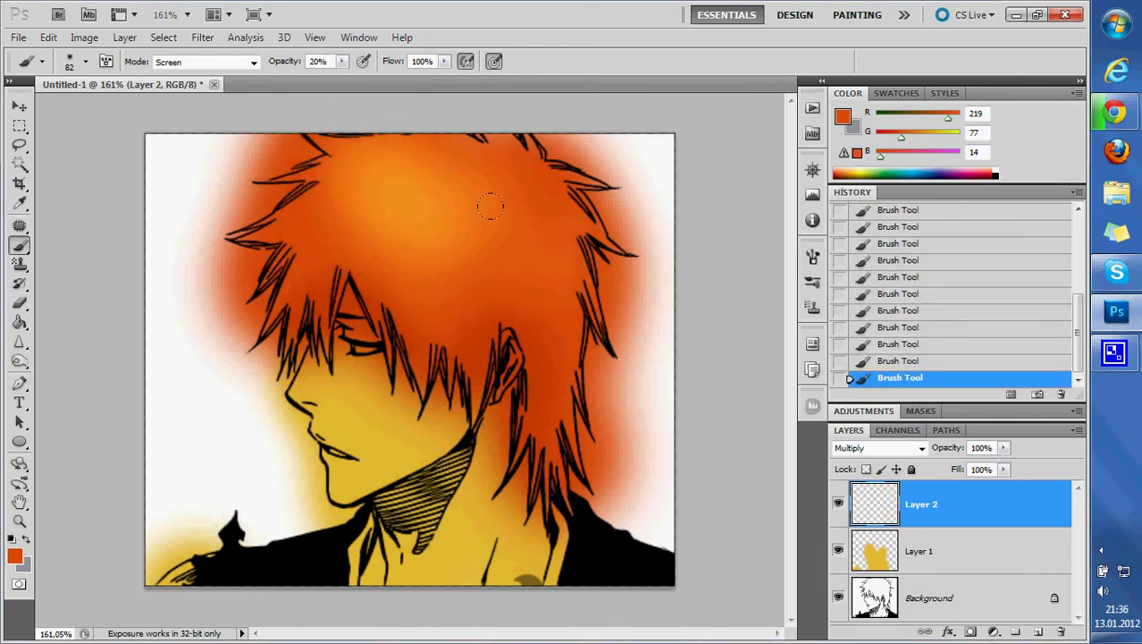
{"action": "mouse_move", "coordinate": [301, 204]}
{"action": "left_mouse_down"}
{"action": "mouse_move", "coordinate": [322, 268]}
{"action": "mouse_move", "coordinate": [408, 192]}
{"action": "left_mouse_up"}
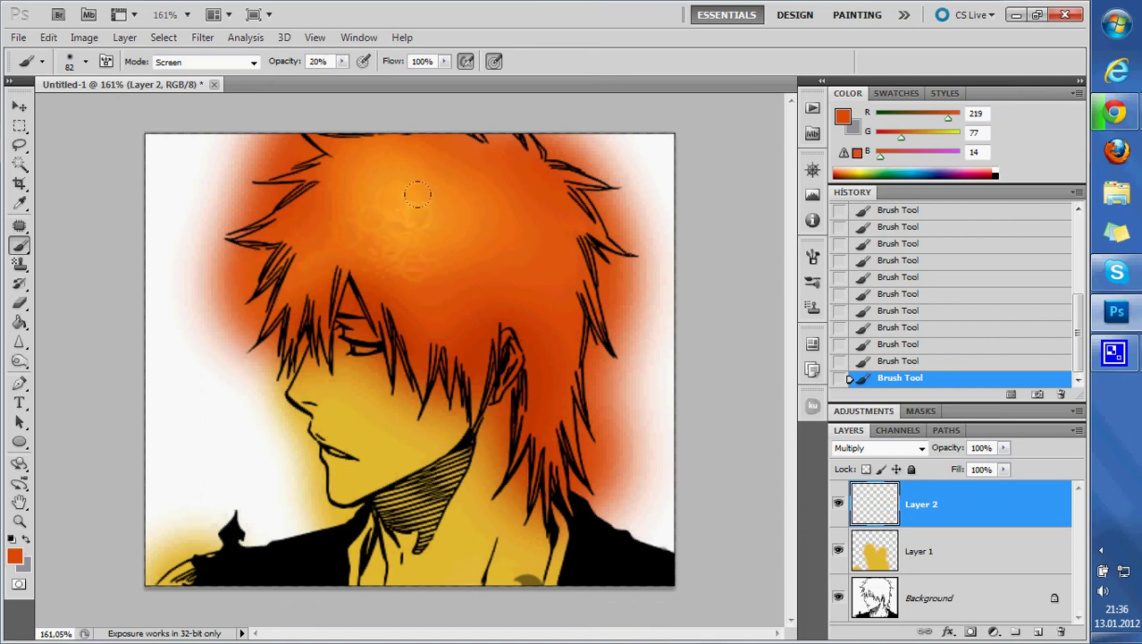
{"action": "mouse_move", "coordinate": [357, 277]}
{"action": "left_mouse_down"}
{"action": "mouse_move", "coordinate": [442, 169]}
{"action": "mouse_move", "coordinate": [519, 251]}
{"action": "left_mouse_up"}
{"action": "left_click_drag", "start_coordinate": [536, 196], "coordinate": [474, 312]}
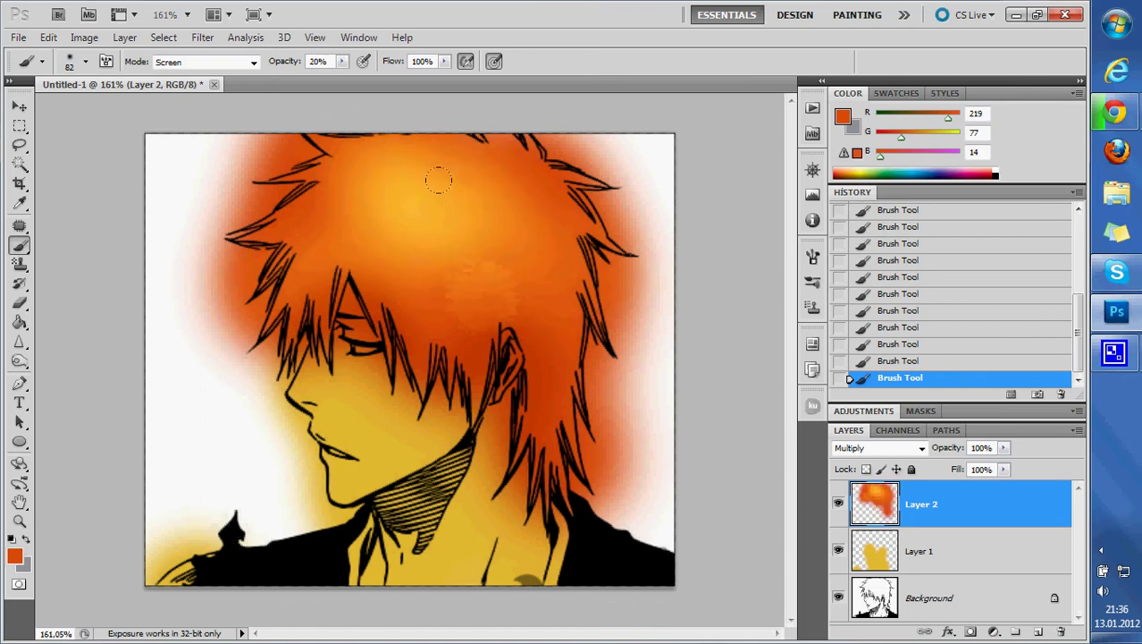
{"action": "mouse_move", "coordinate": [465, 188]}
{"action": "left_mouse_down"}
{"action": "mouse_move", "coordinate": [429, 166]}
{"action": "mouse_move", "coordinate": [536, 233]}
{"action": "left_mouse_up"}
{"action": "left_click_drag", "start_coordinate": [411, 148], "coordinate": [434, 181]}
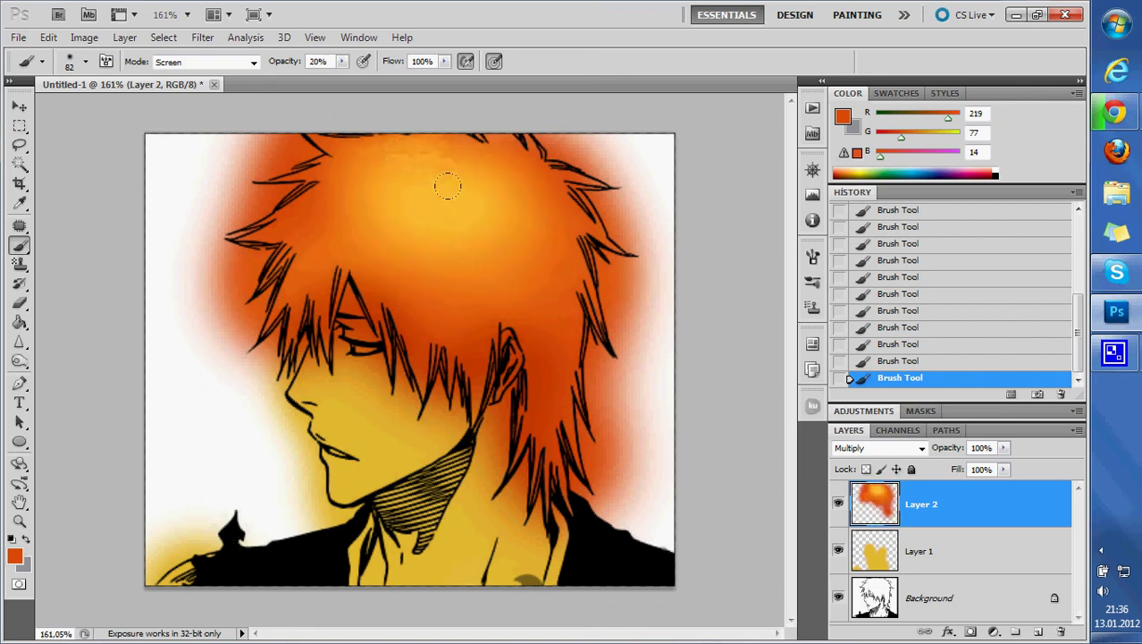
{"action": "mouse_move", "coordinate": [431, 251]}
{"action": "left_mouse_down"}
{"action": "mouse_move", "coordinate": [465, 304]}
{"action": "mouse_move", "coordinate": [473, 349]}
{"action": "left_mouse_up"}
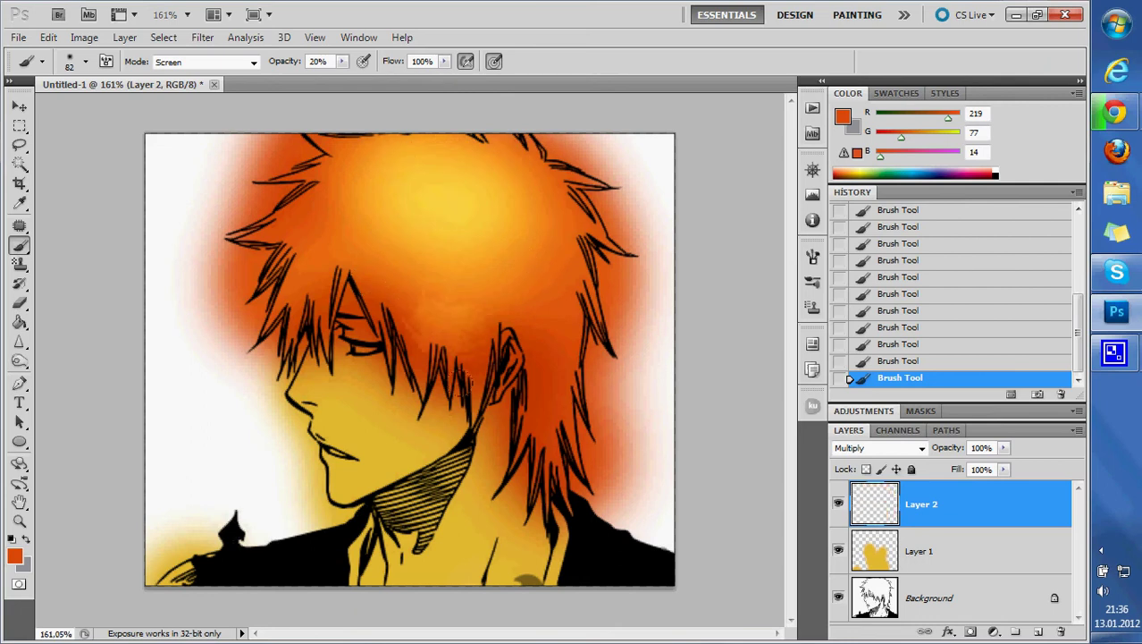
{"action": "left_click_drag", "start_coordinate": [483, 299], "coordinate": [488, 367]}
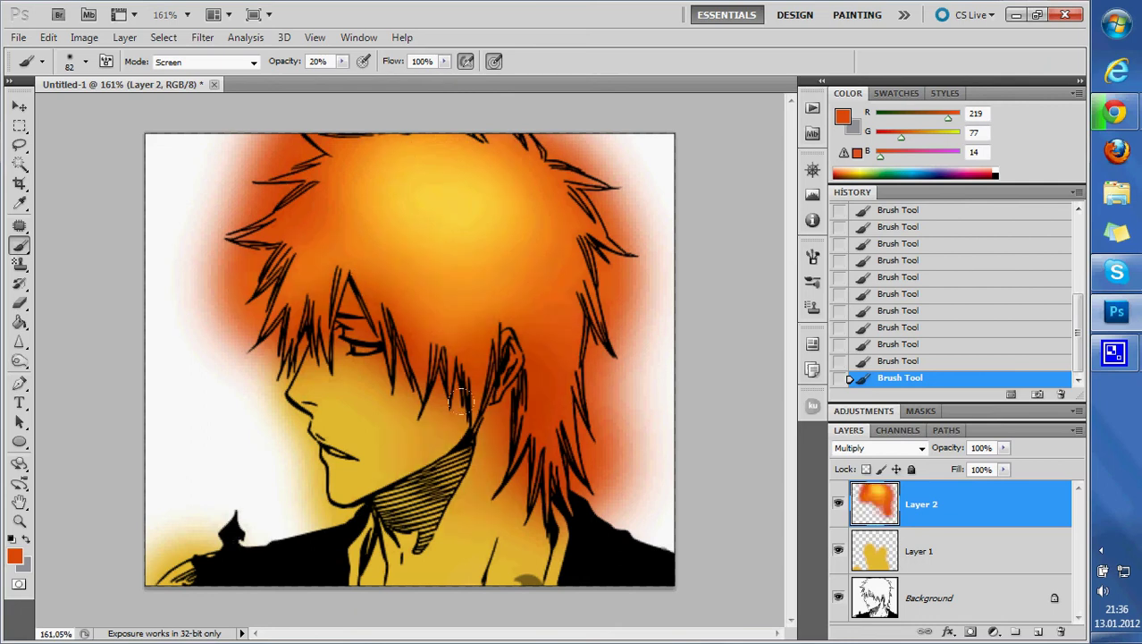
Step: Switch the brush to Multiply and shade the hair's left side, temple and upper edges
{"action": "left_click", "coordinate": [253, 62]}
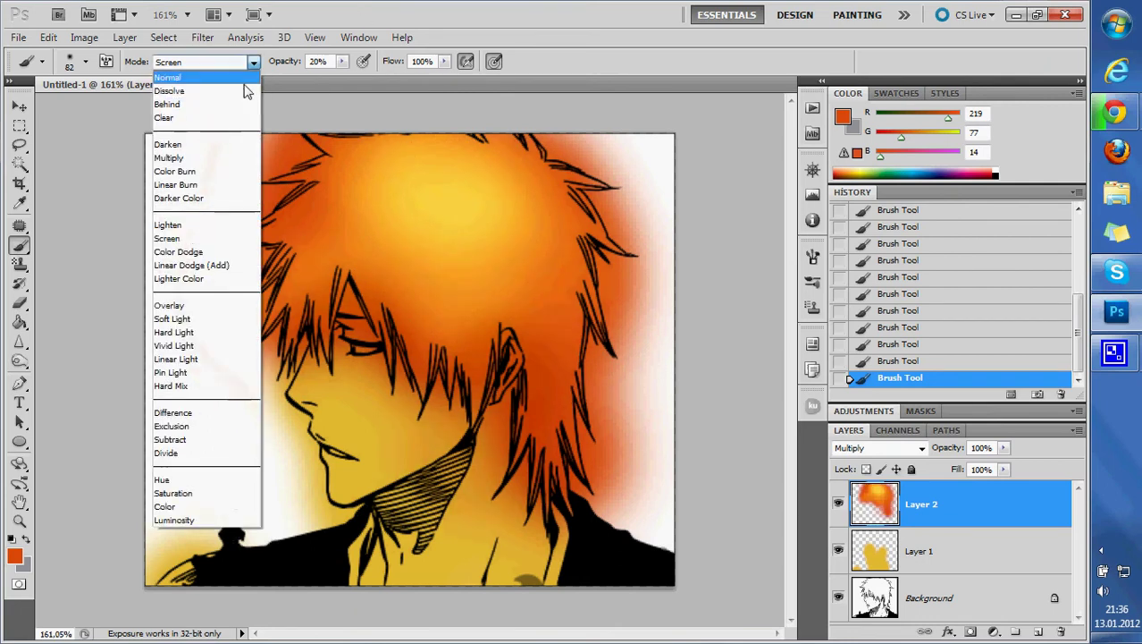
{"action": "left_click", "coordinate": [183, 157]}
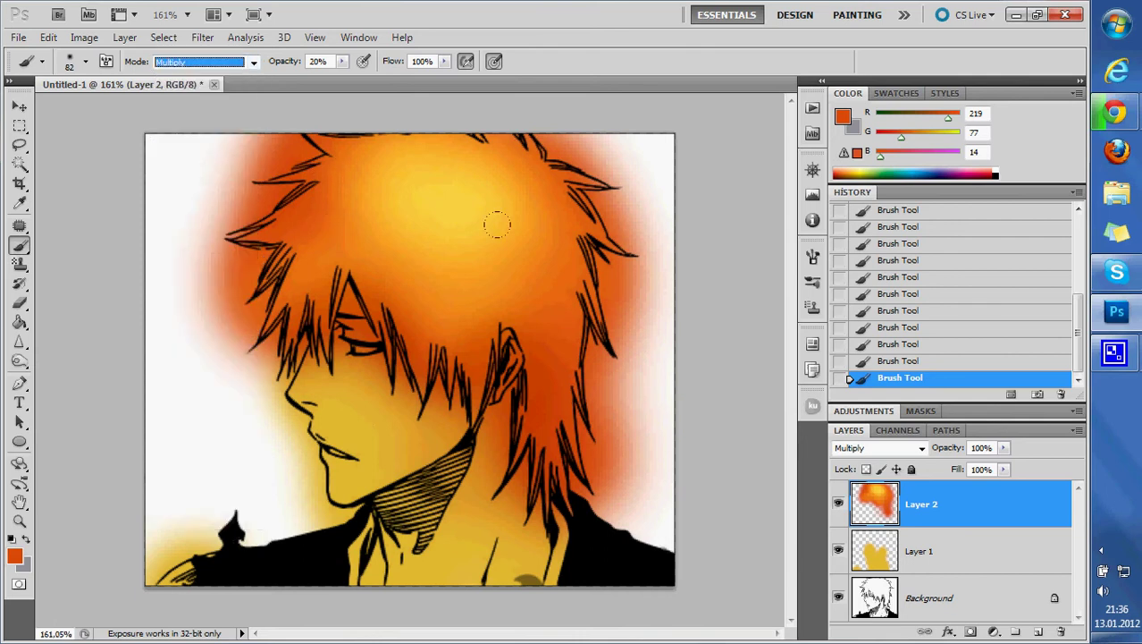
{"action": "mouse_move", "coordinate": [497, 224]}
{"action": "left_mouse_down"}
{"action": "mouse_move", "coordinate": [483, 306]}
{"action": "mouse_move", "coordinate": [366, 394]}
{"action": "left_mouse_up"}
{"action": "left_click_drag", "start_coordinate": [303, 269], "coordinate": [250, 376]}
{"action": "left_click_drag", "start_coordinate": [322, 313], "coordinate": [272, 228]}
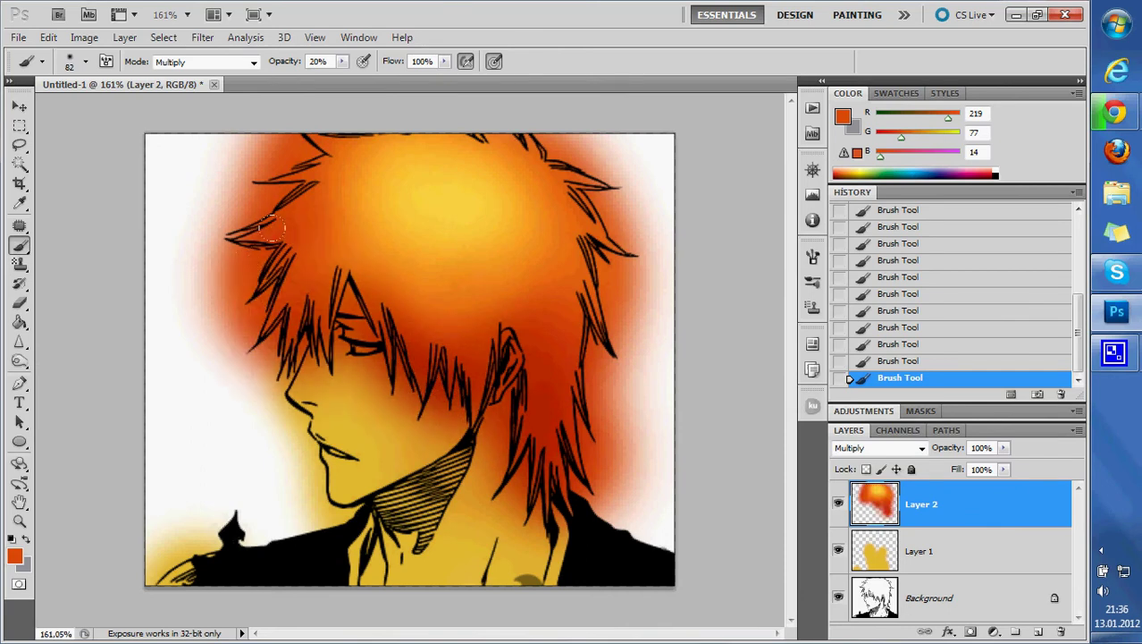
{"action": "left_click_drag", "start_coordinate": [489, 183], "coordinate": [454, 299]}
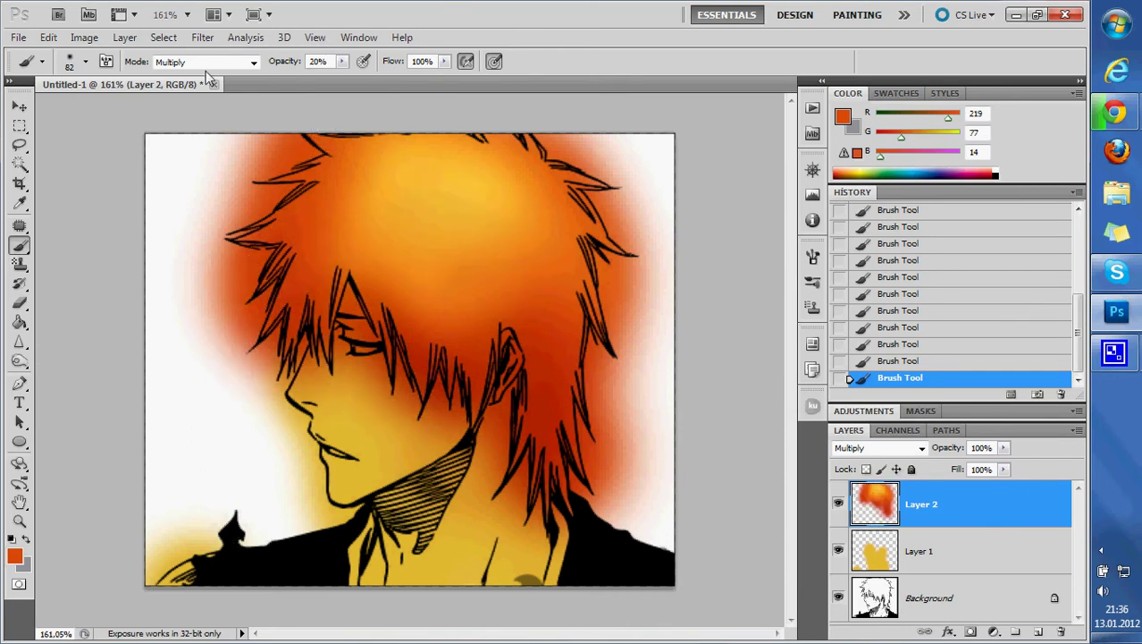
Step: Switch back to Screen mode and brighten the upper hair to yellow-orange
{"action": "left_click", "coordinate": [240, 64]}
{"action": "left_click", "coordinate": [187, 238]}
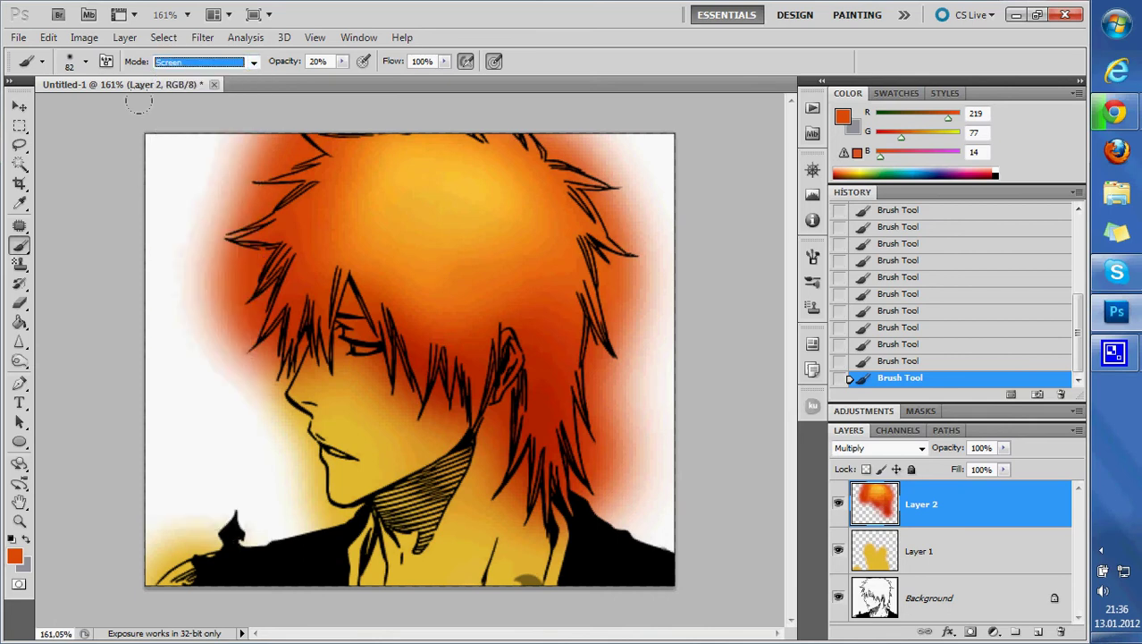
{"action": "left_click", "coordinate": [281, 226]}
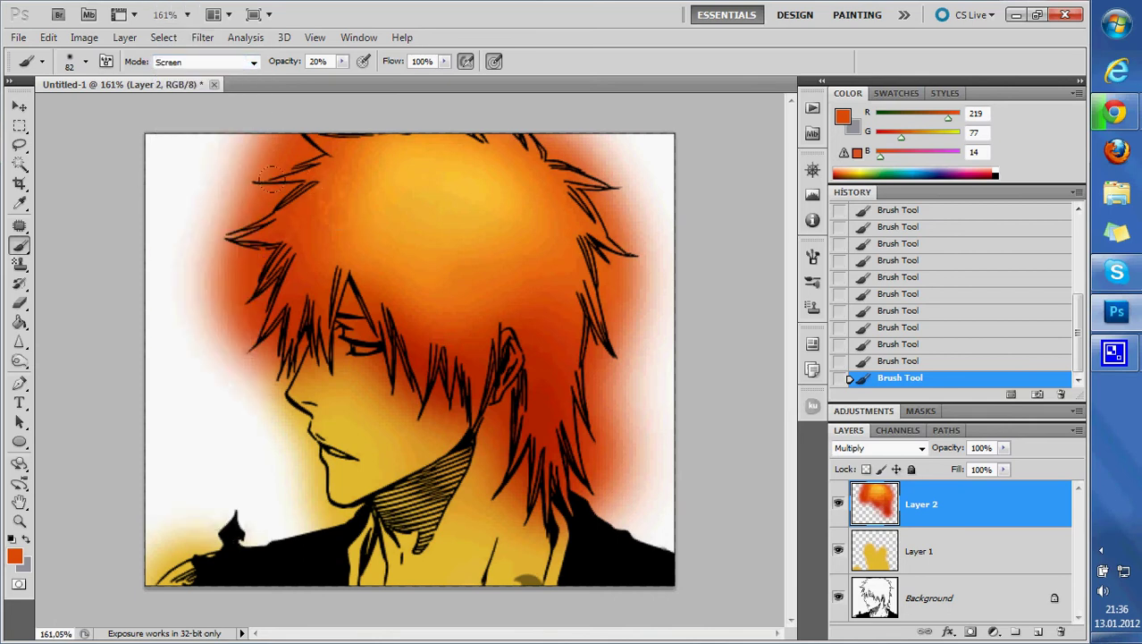
{"action": "left_click_drag", "start_coordinate": [273, 178], "coordinate": [358, 259]}
{"action": "left_click_drag", "start_coordinate": [527, 165], "coordinate": [523, 228]}
{"action": "mouse_move", "coordinate": [532, 273]}
{"action": "left_mouse_down"}
{"action": "mouse_move", "coordinate": [431, 259]}
{"action": "mouse_move", "coordinate": [509, 251]}
{"action": "left_mouse_up"}
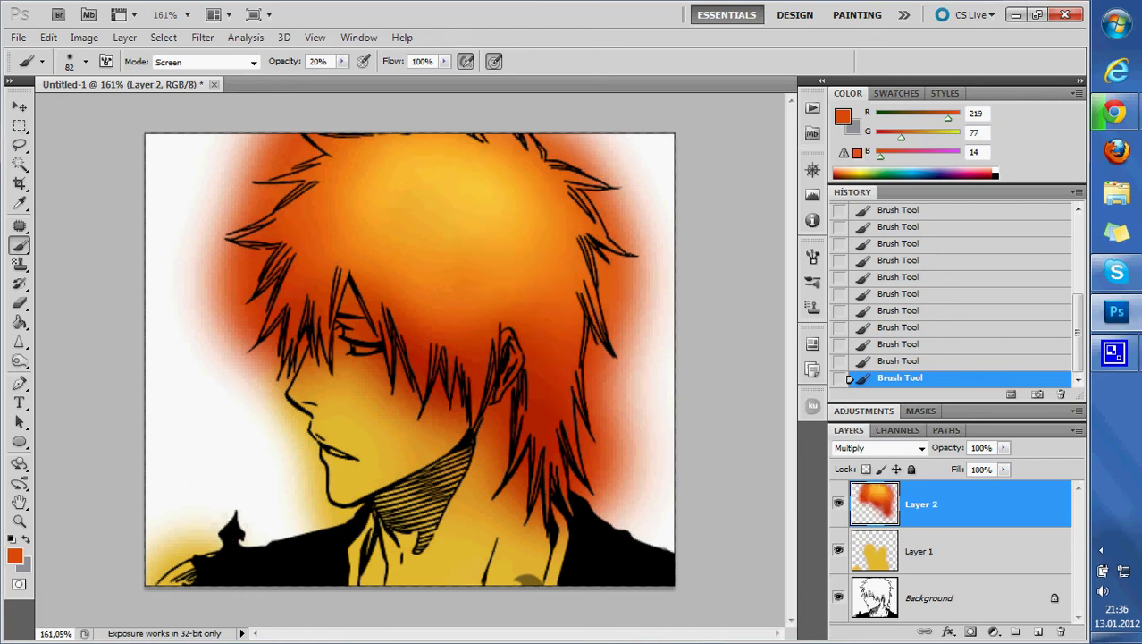
{"action": "scroll", "coordinate": [209, 304], "scroll_direction": "up", "scroll_amount": 3}
{"action": "scroll", "coordinate": [242, 306], "scroll_direction": "down", "scroll_amount": 3}
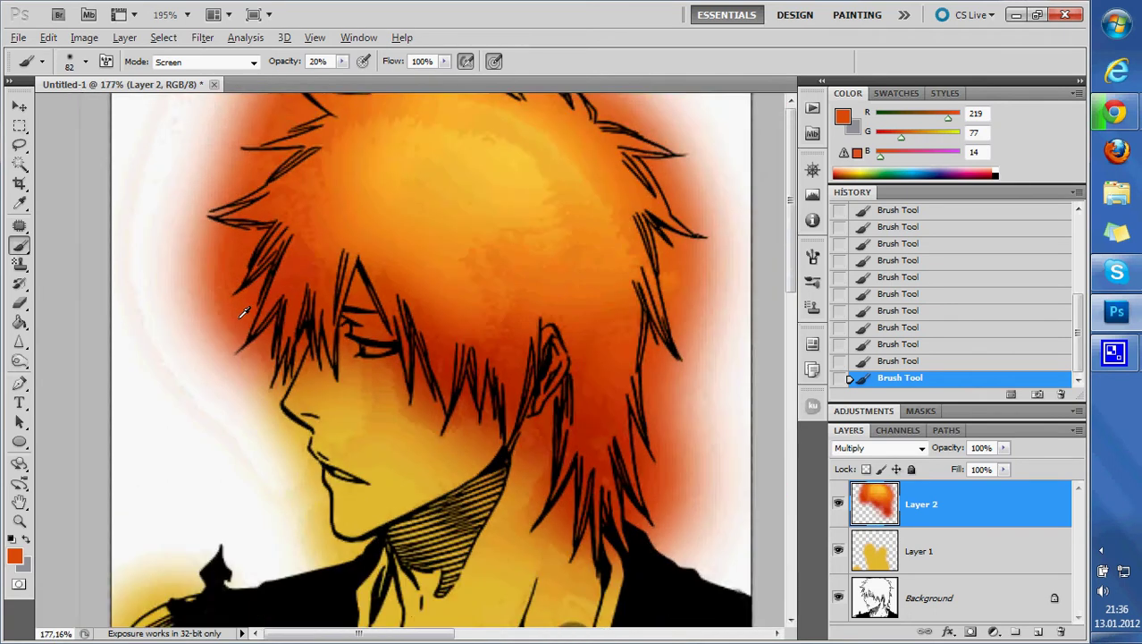
Step: Hide the yellow skin layer, Layer 1
{"action": "left_click", "coordinate": [839, 552]}
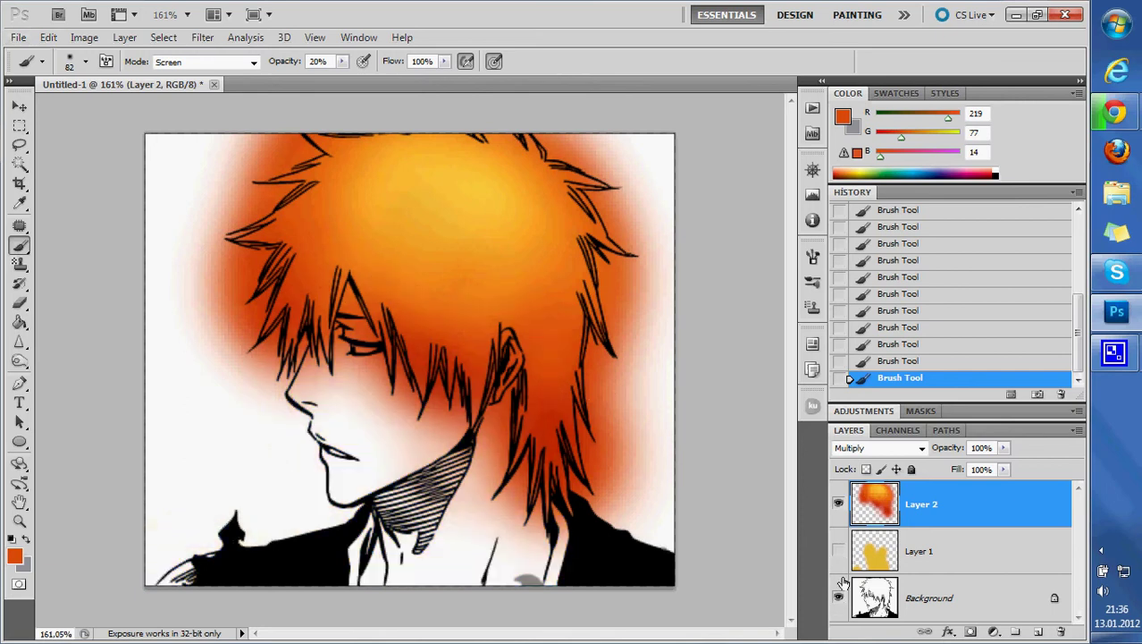
{"action": "scroll", "coordinate": [258, 359], "scroll_direction": "up", "scroll_amount": 2}
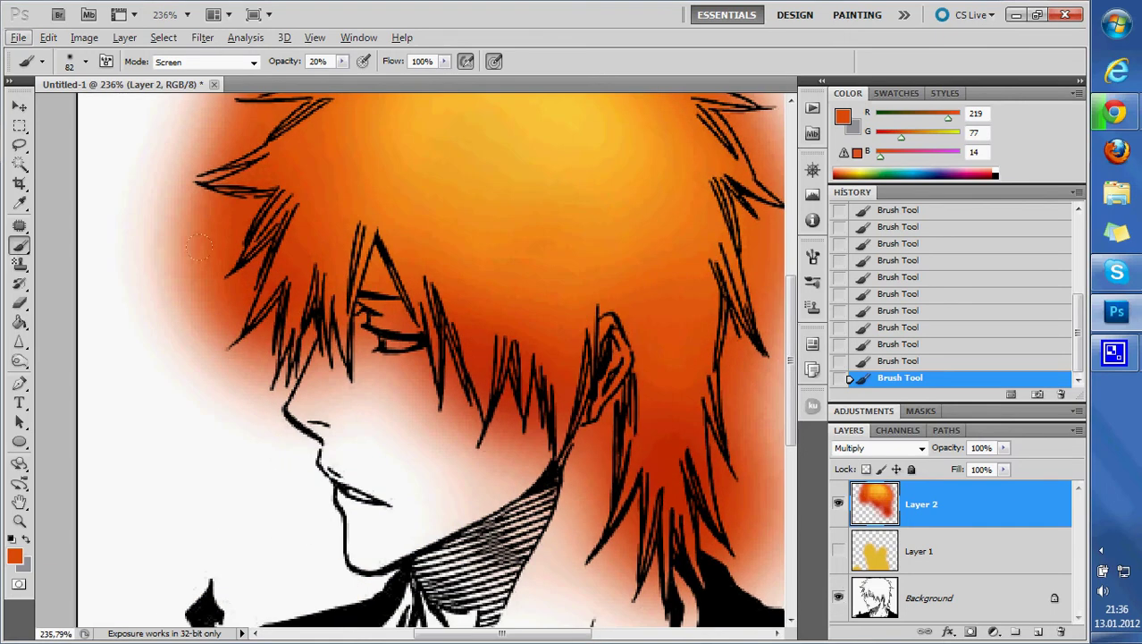
{"action": "scroll", "coordinate": [340, 475], "scroll_direction": "up", "scroll_amount": 2}
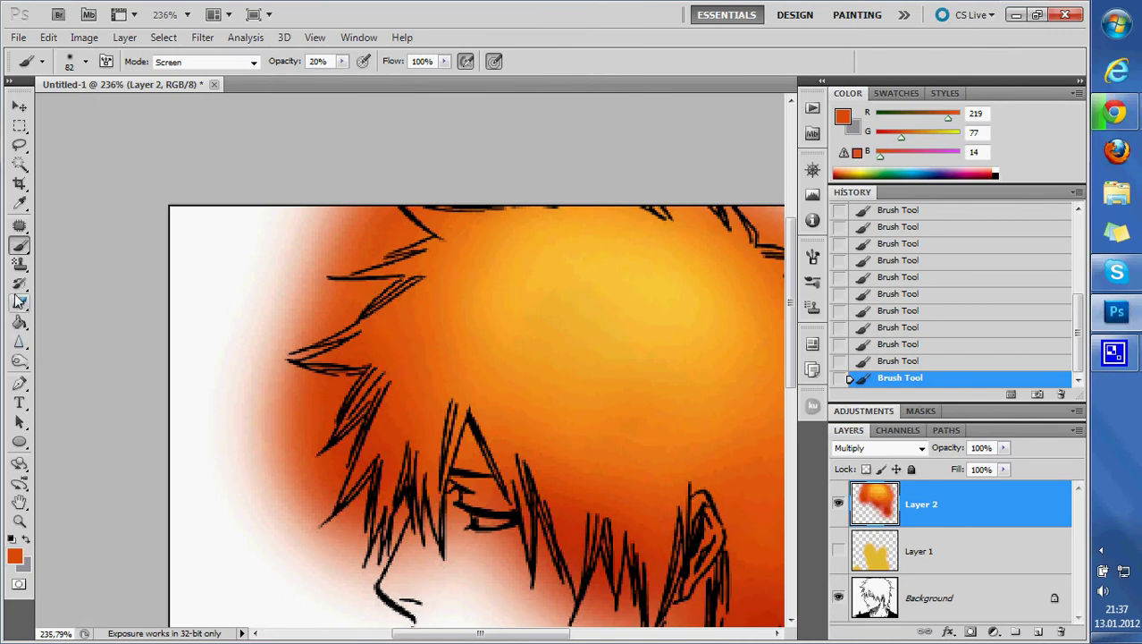
Step: Quick-select the white background left of the hair on the Background layer
{"action": "left_click", "coordinate": [20, 301]}
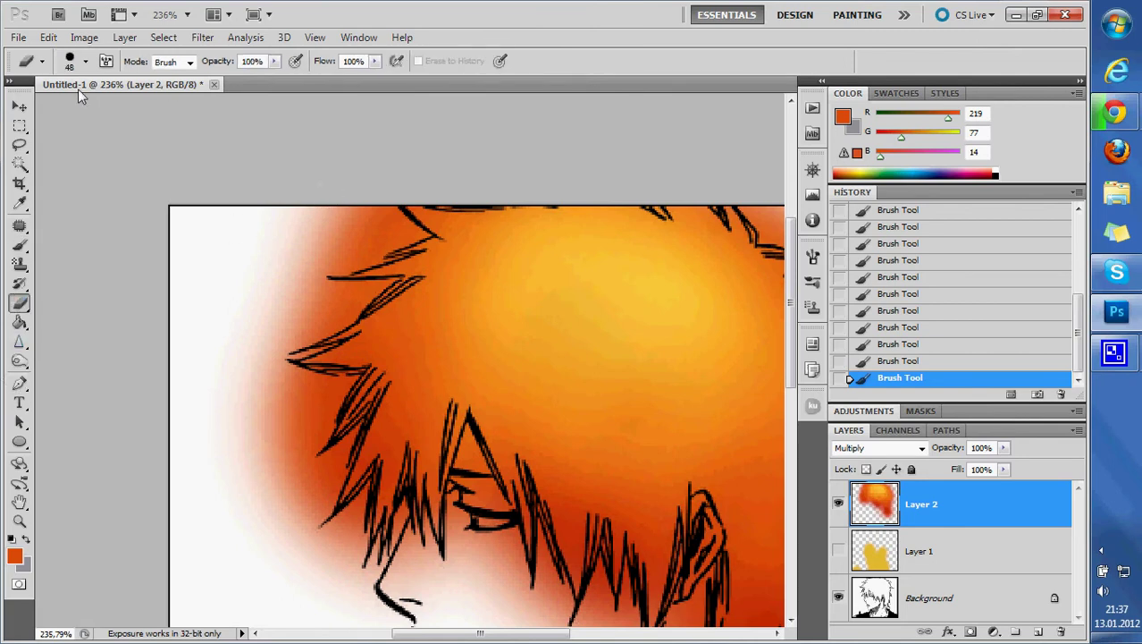
{"action": "left_click", "coordinate": [20, 144]}
{"action": "left_click", "coordinate": [879, 594]}
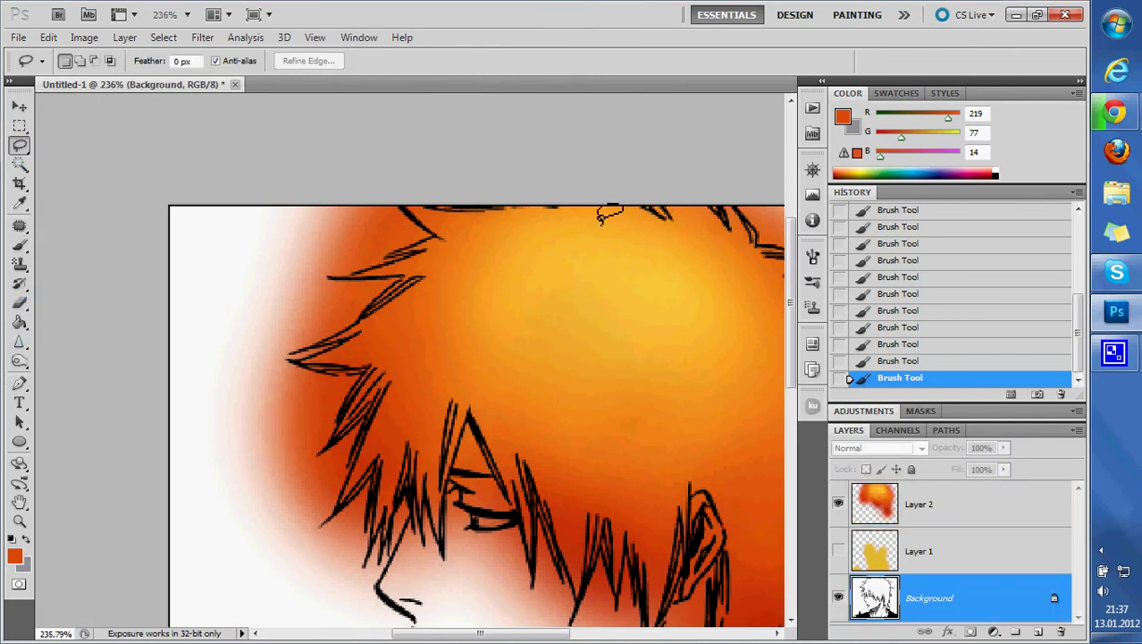
{"action": "scroll", "coordinate": [483, 452], "scroll_direction": "down", "scroll_amount": 2}
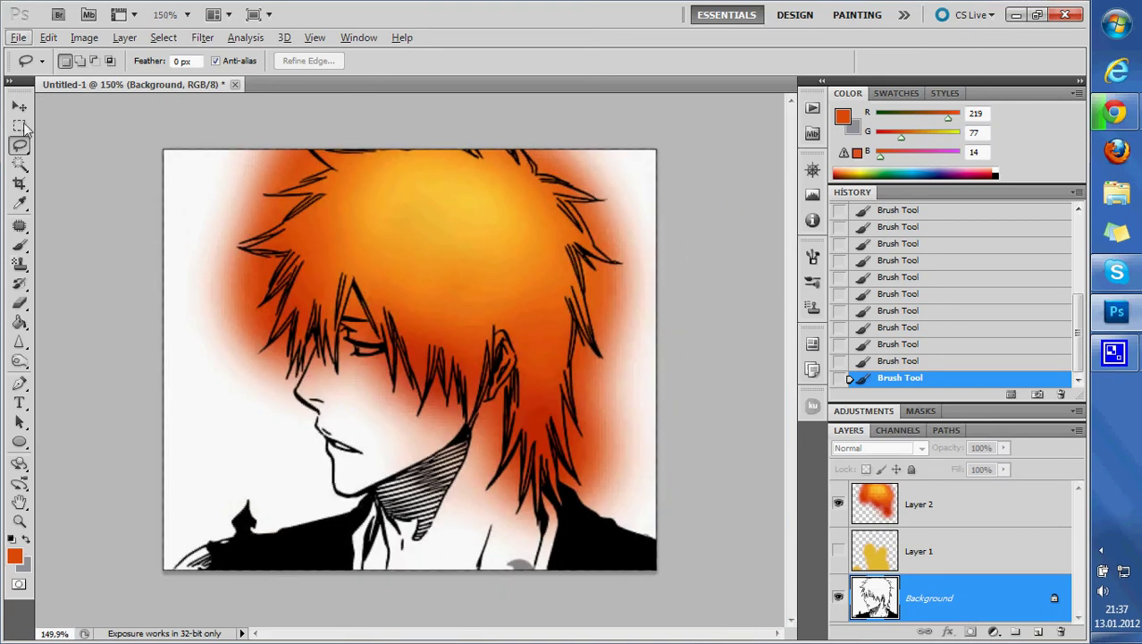
{"action": "left_click_drag", "start_coordinate": [19, 163], "coordinate": [72, 170]}
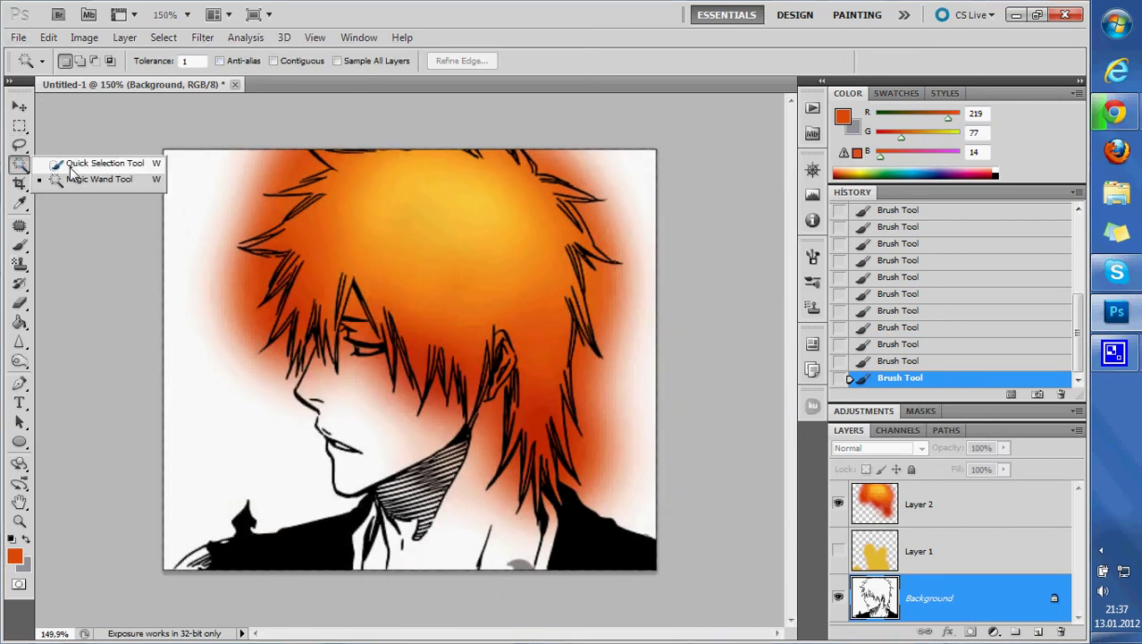
{"action": "left_click", "coordinate": [72, 170]}
{"action": "left_click_drag", "start_coordinate": [244, 163], "coordinate": [247, 344]}
Step: Erase the orange spill inside that selection on Layer 2, then deselect
{"action": "key", "text": "b"}
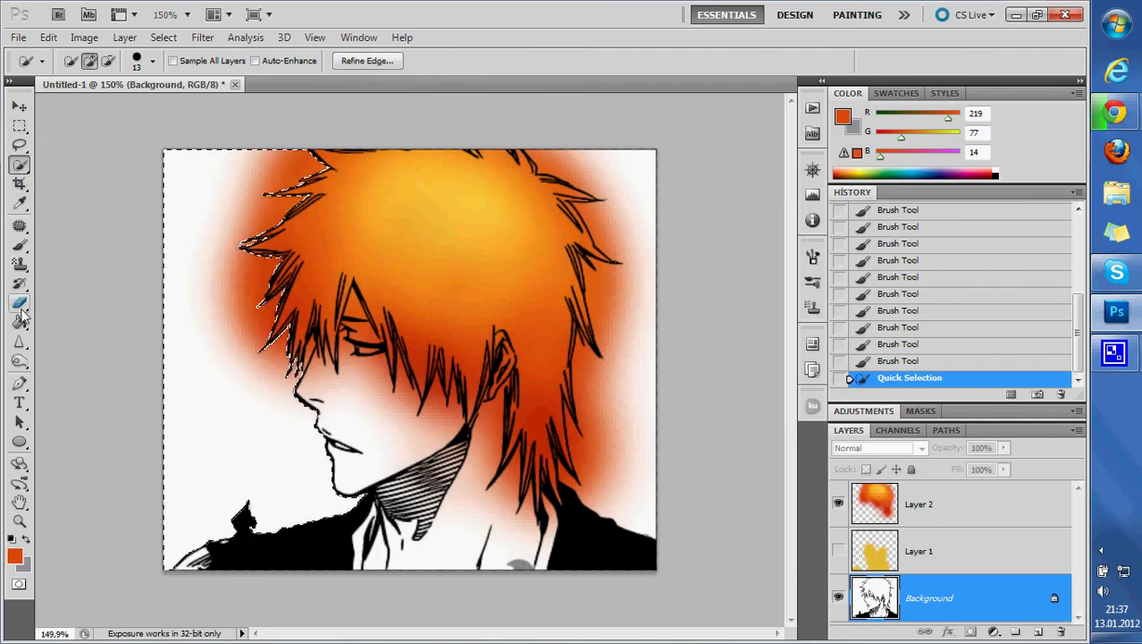
{"action": "left_click_drag", "start_coordinate": [286, 492], "coordinate": [192, 170]}
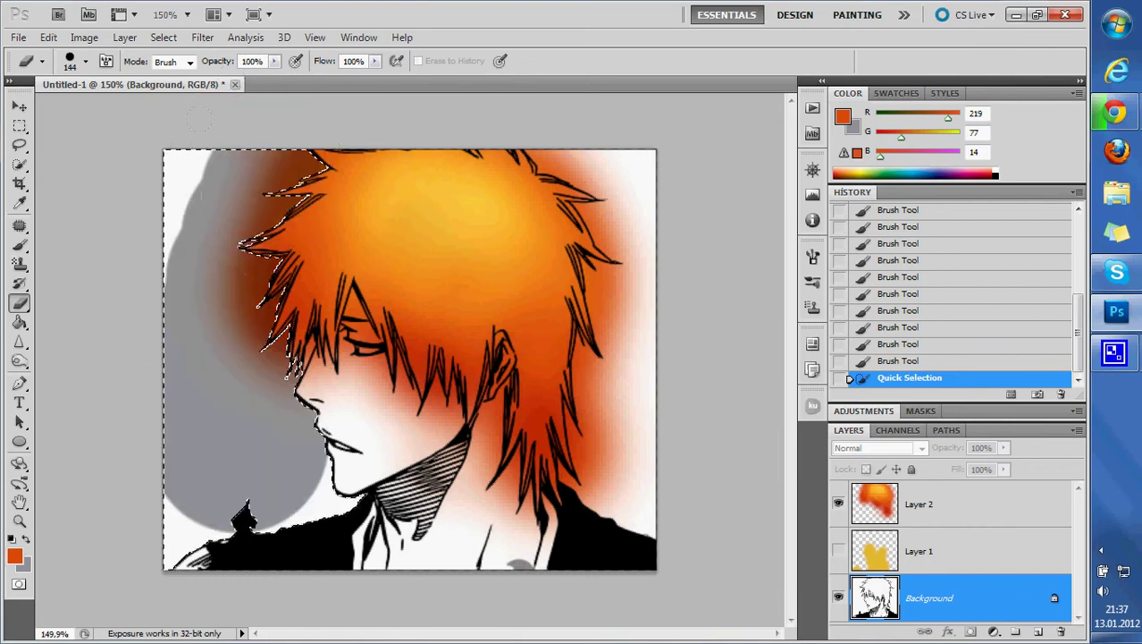
{"action": "key", "text": "ctrl+z"}
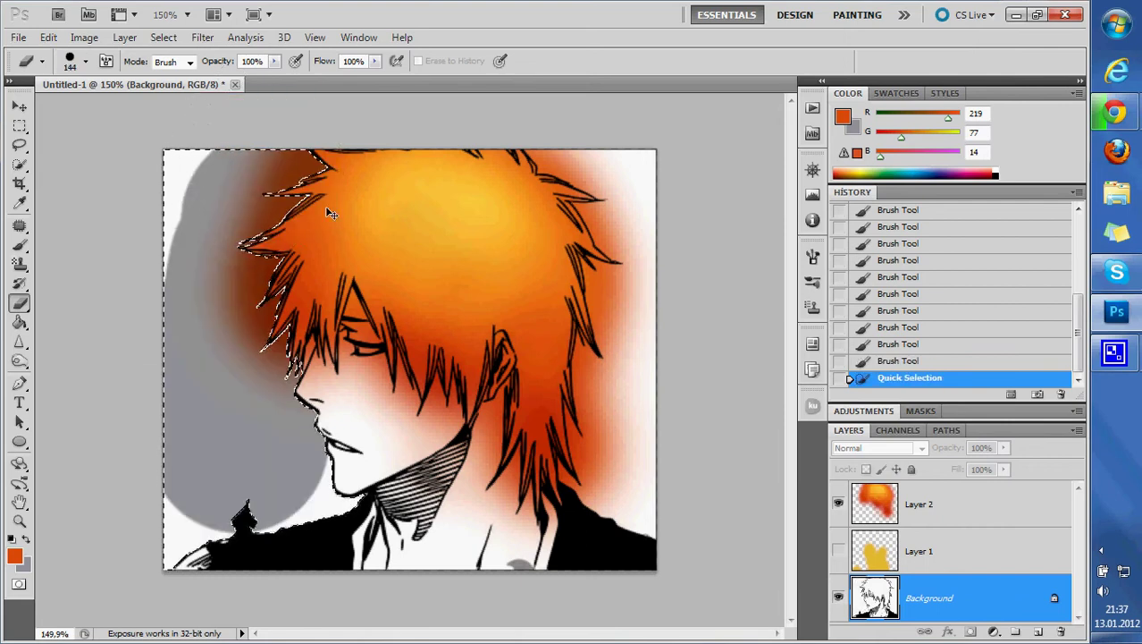
{"action": "left_click", "coordinate": [921, 503]}
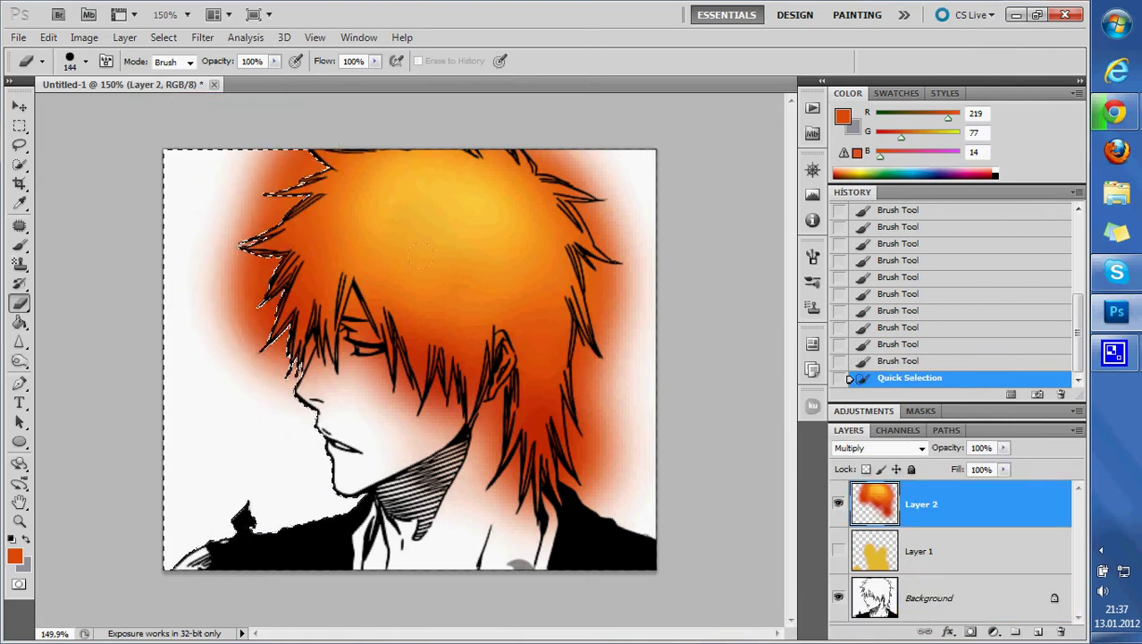
{"action": "left_click_drag", "start_coordinate": [184, 233], "coordinate": [224, 311]}
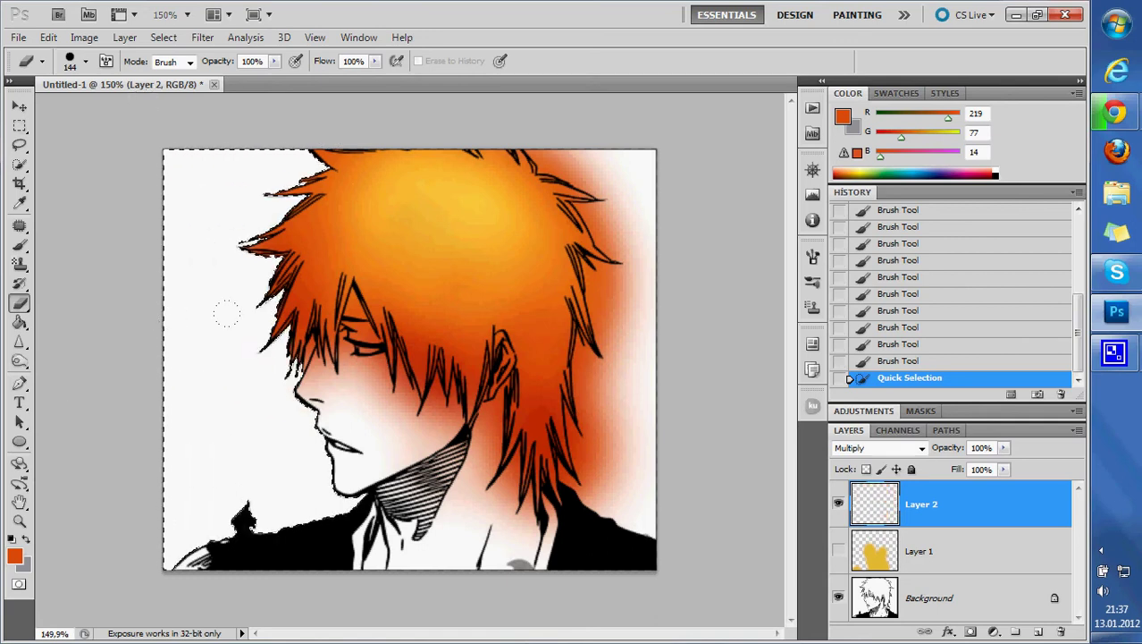
{"action": "key", "text": "ctrl+d"}
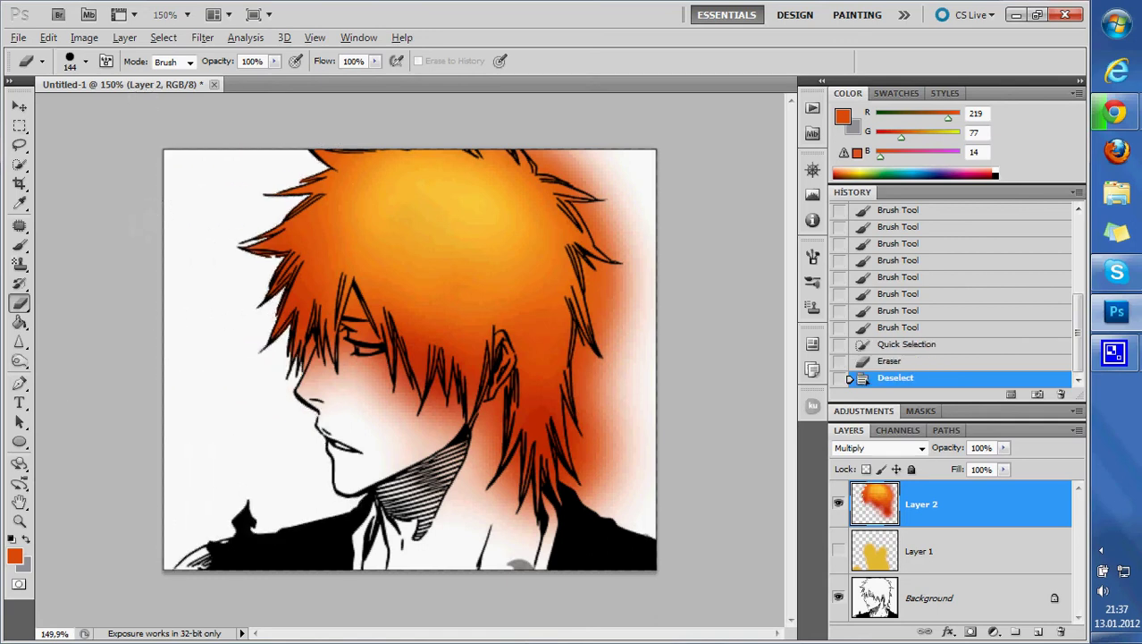
Step: Zoom in and erase stray orange along the hair edge with a tiny eraser
{"action": "scroll", "coordinate": [280, 244], "scroll_direction": "up", "scroll_amount": 3}
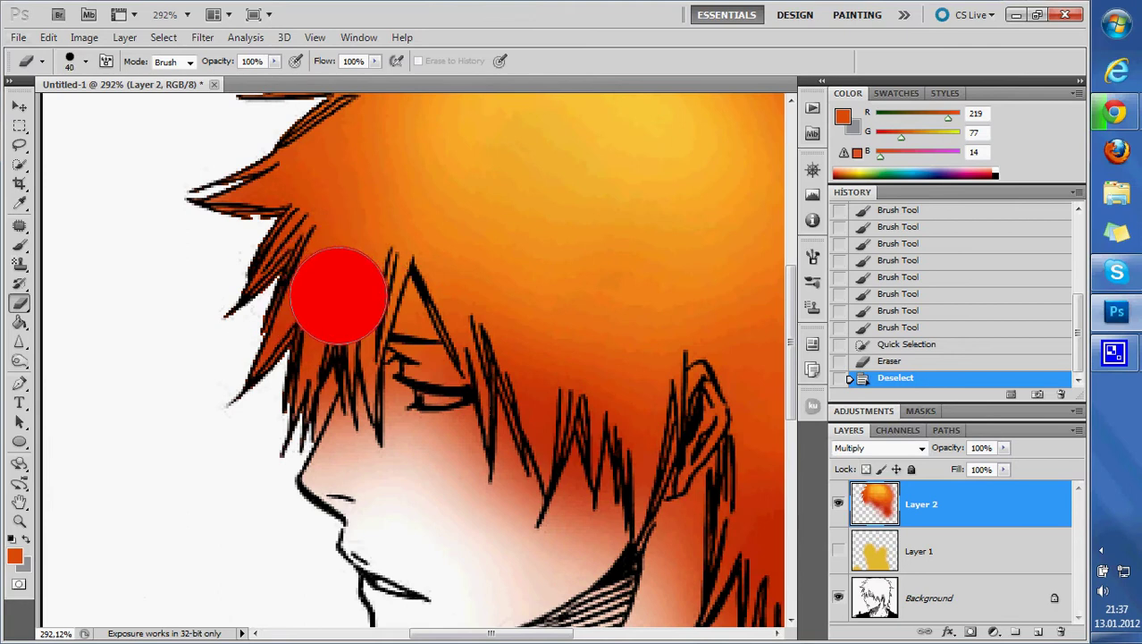
{"action": "mouse_move", "coordinate": [233, 268]}
{"action": "left_mouse_down"}
{"action": "mouse_move", "coordinate": [255, 554]}
{"action": "mouse_move", "coordinate": [262, 247]}
{"action": "left_mouse_up"}
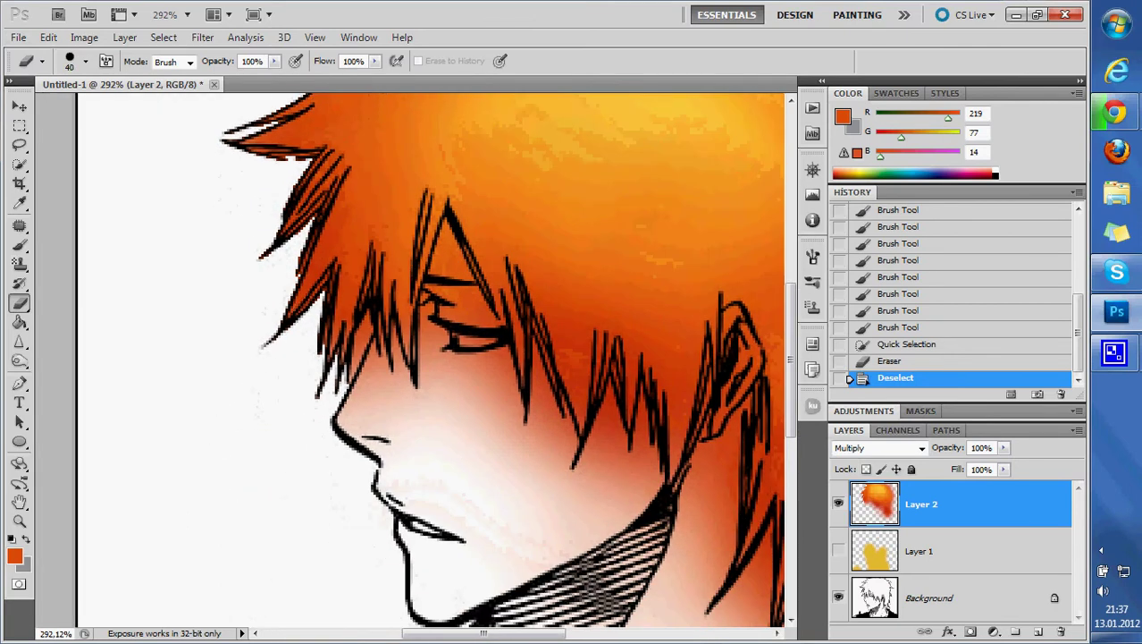
{"action": "scroll", "coordinate": [357, 318], "scroll_direction": "up", "scroll_amount": 1}
{"action": "scroll", "coordinate": [358, 317], "scroll_direction": "up", "scroll_amount": 1}
{"action": "left_click_drag", "start_coordinate": [358, 315], "coordinate": [367, 336]}
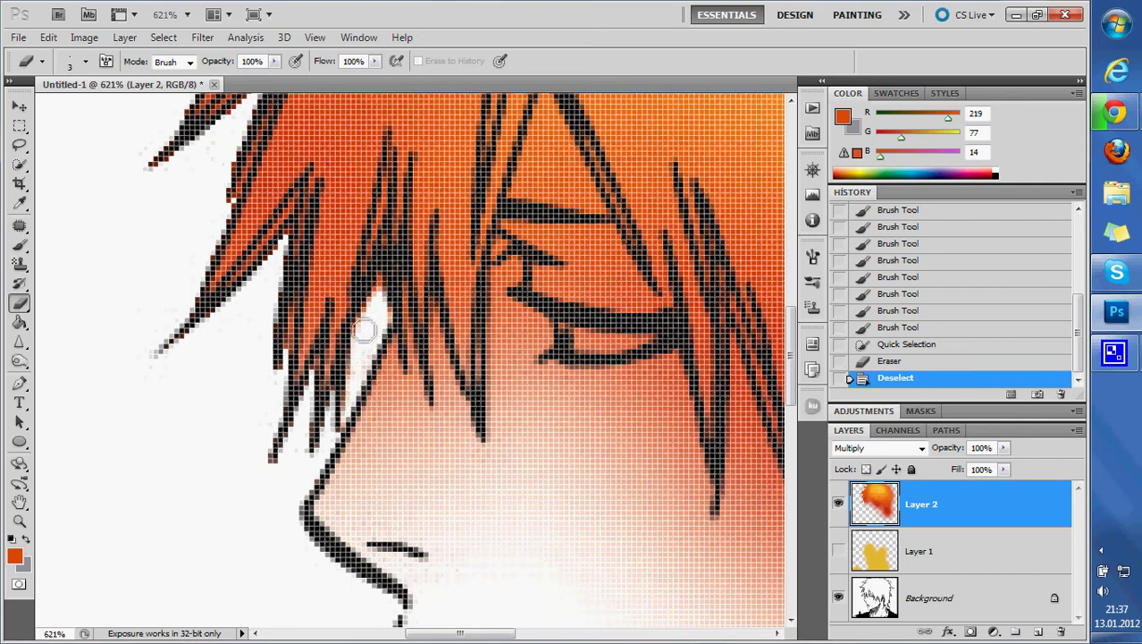
{"action": "left_click_drag", "start_coordinate": [365, 345], "coordinate": [382, 285]}
{"action": "scroll", "coordinate": [368, 367], "scroll_direction": "down", "scroll_amount": 3}
{"action": "scroll", "coordinate": [367, 367], "scroll_direction": "down", "scroll_amount": 3}
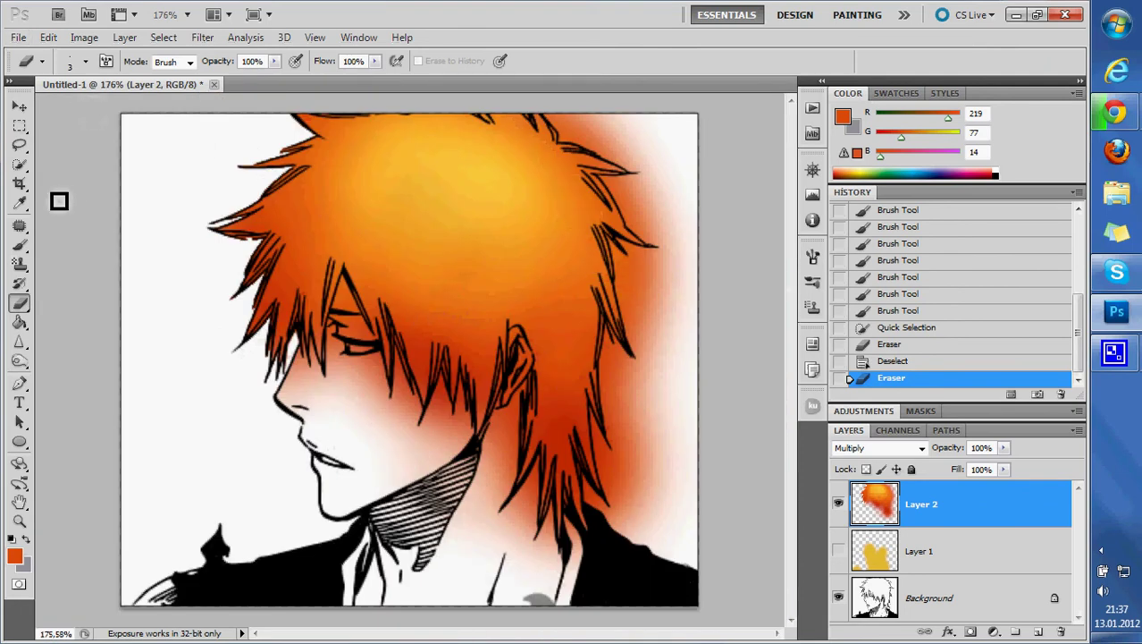
Step: Select the background right of the hair and erase its orange glow on Layer 2
{"action": "left_click", "coordinate": [19, 165]}
{"action": "left_click", "coordinate": [929, 608]}
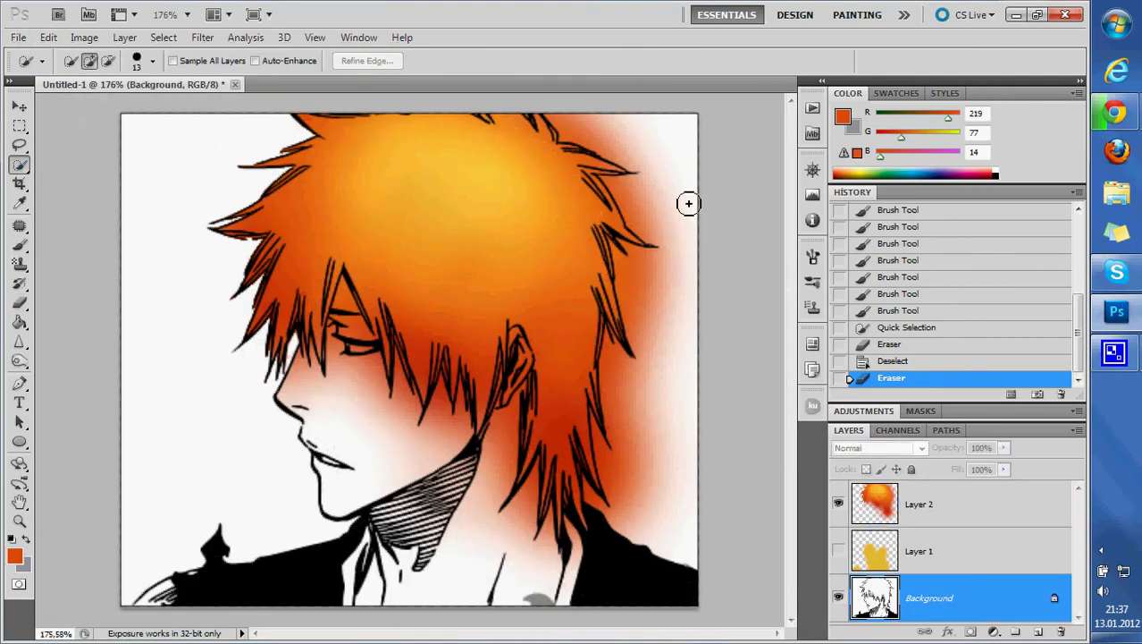
{"action": "mouse_move", "coordinate": [635, 135]}
{"action": "left_mouse_down"}
{"action": "mouse_move", "coordinate": [681, 222]}
{"action": "mouse_move", "coordinate": [666, 421]}
{"action": "left_mouse_up"}
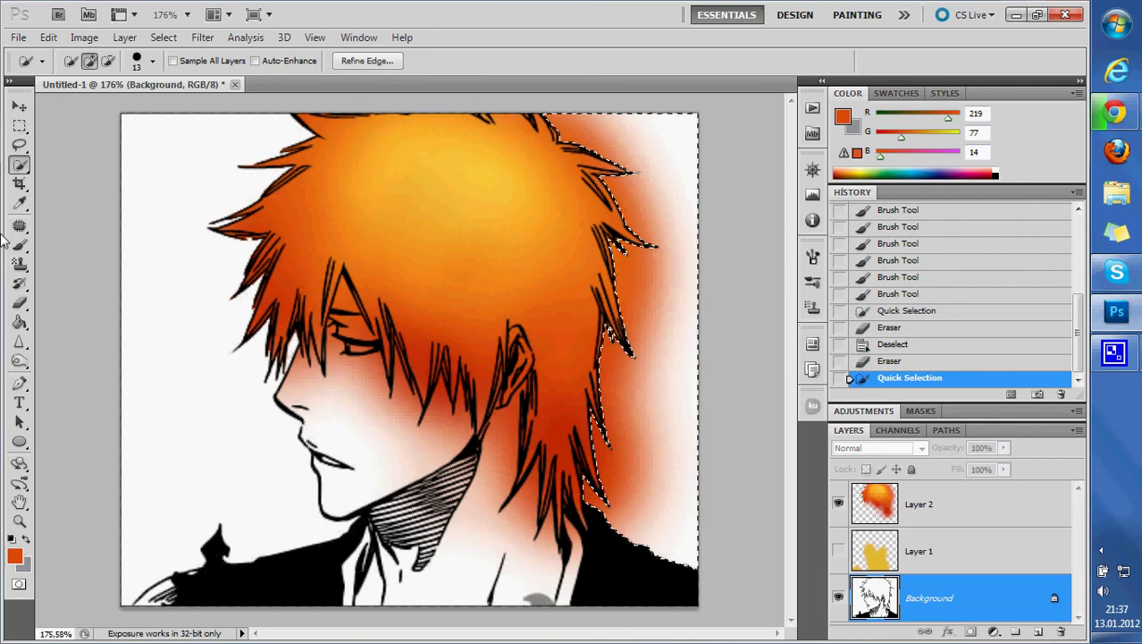
{"action": "left_click", "coordinate": [948, 504]}
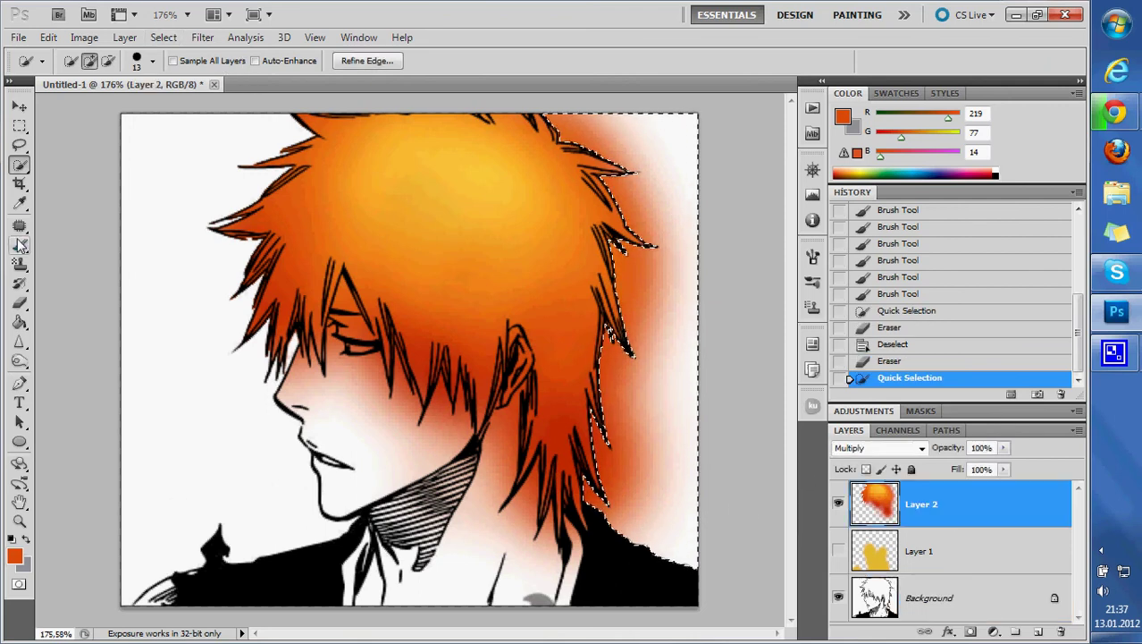
{"action": "left_click", "coordinate": [19, 302]}
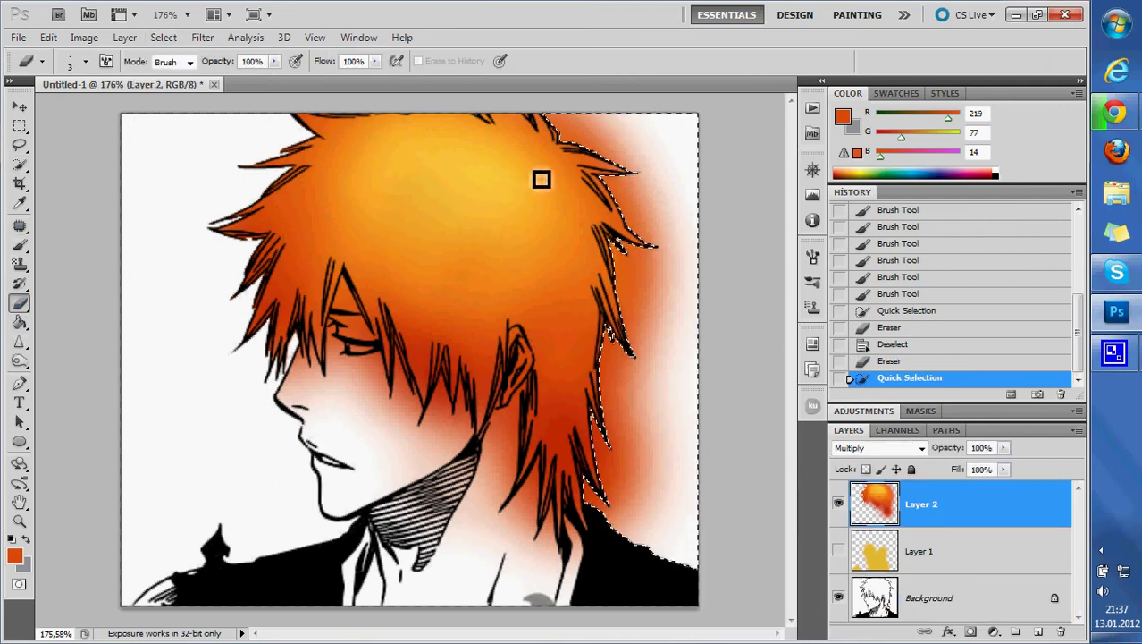
{"action": "key", "text": "Delete"}
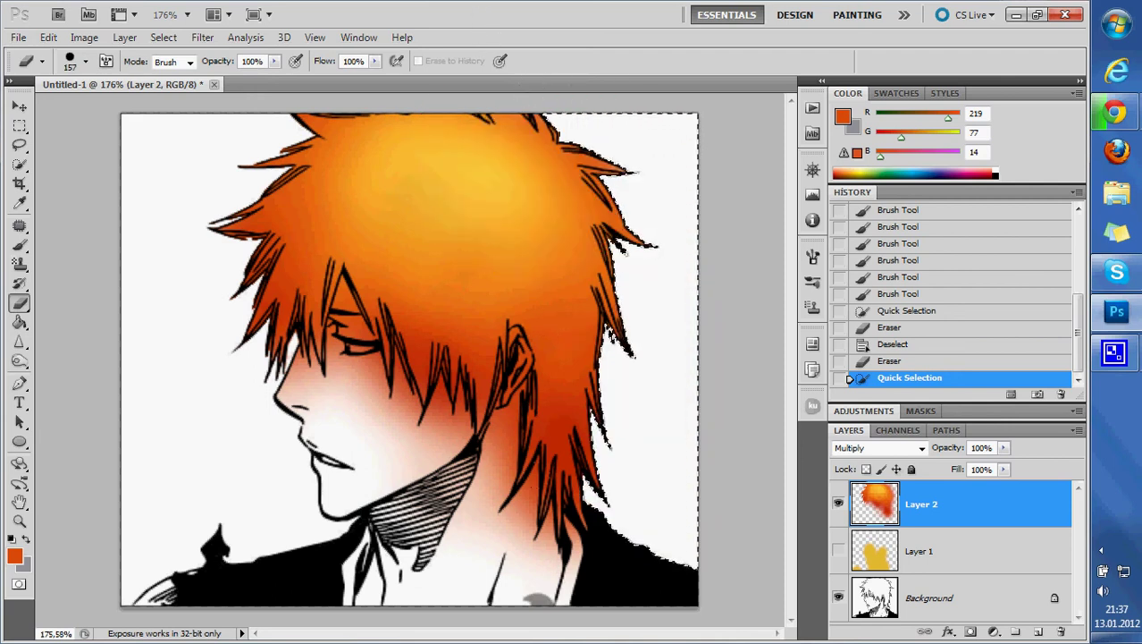
{"action": "left_click_drag", "start_coordinate": [569, 340], "coordinate": [595, 477]}
{"action": "key", "text": "ctrl+h"}
{"action": "key", "text": "ctrl+d"}
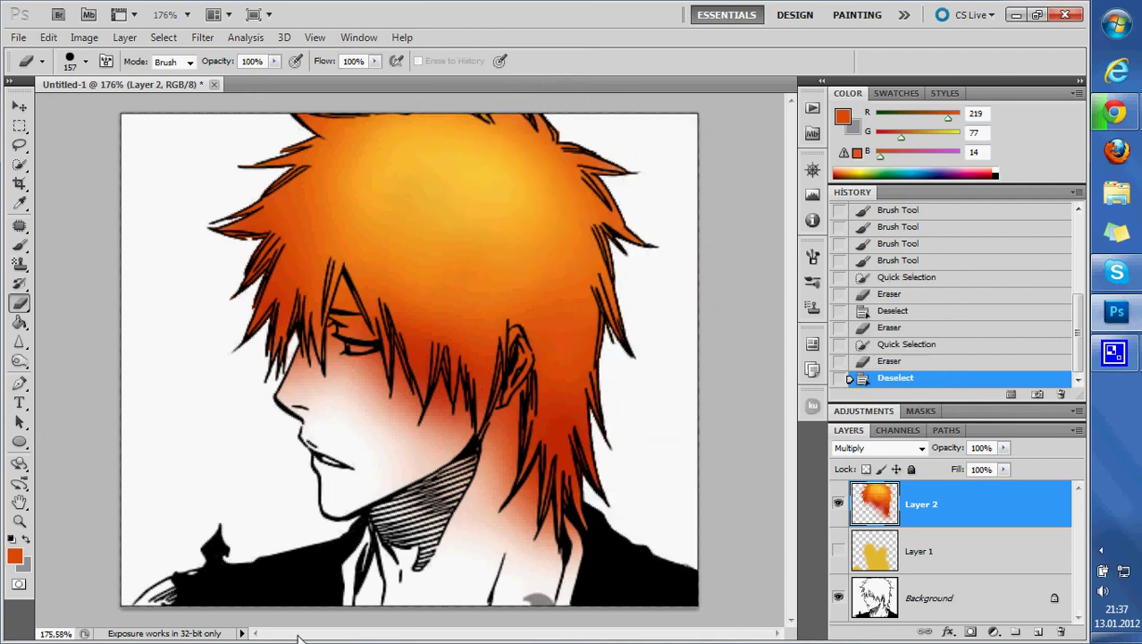
Step: Select the face and neck and erase the tint over them on Layer 2
{"action": "left_click", "coordinate": [20, 165]}
{"action": "left_click", "coordinate": [864, 590]}
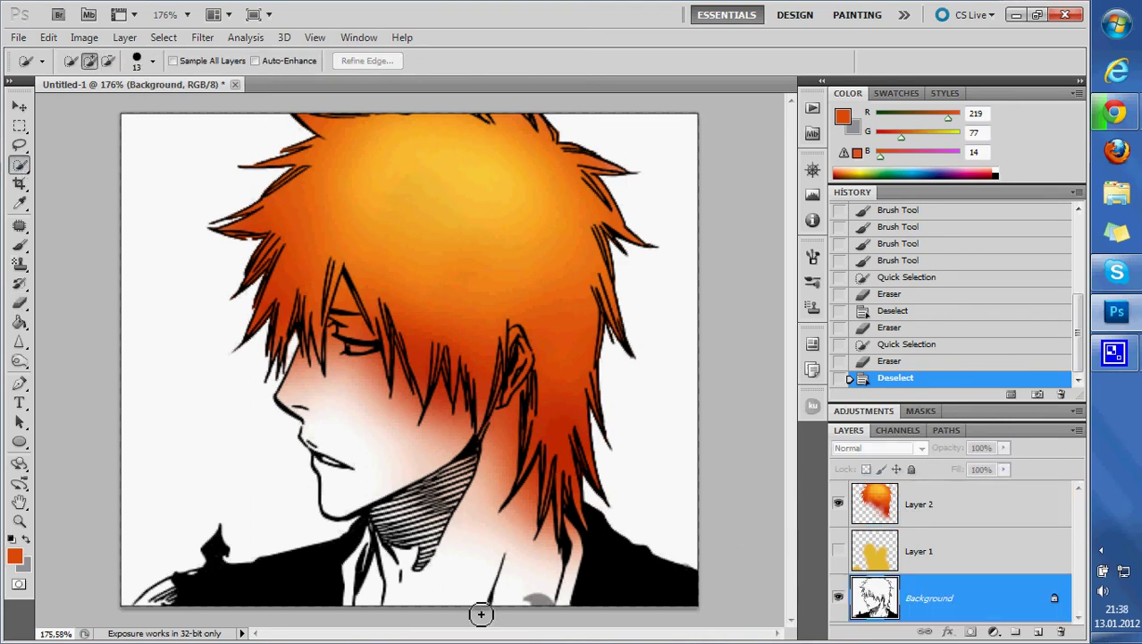
{"action": "mouse_move", "coordinate": [344, 402]}
{"action": "left_mouse_down"}
{"action": "mouse_move", "coordinate": [485, 467]}
{"action": "mouse_move", "coordinate": [496, 572]}
{"action": "left_mouse_up"}
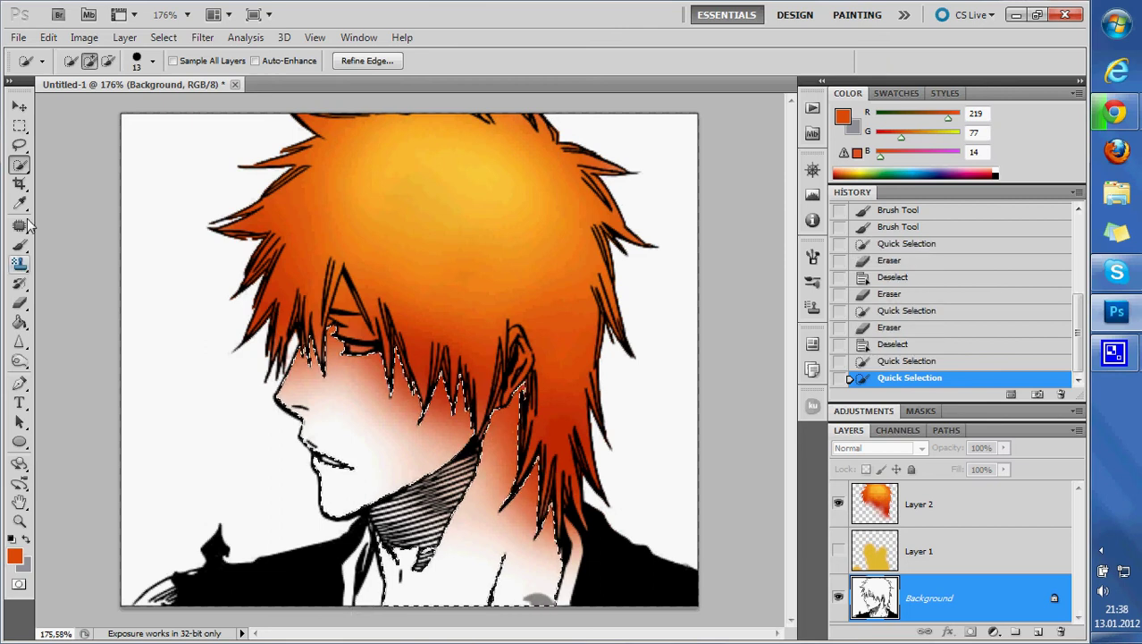
{"action": "left_click", "coordinate": [20, 303]}
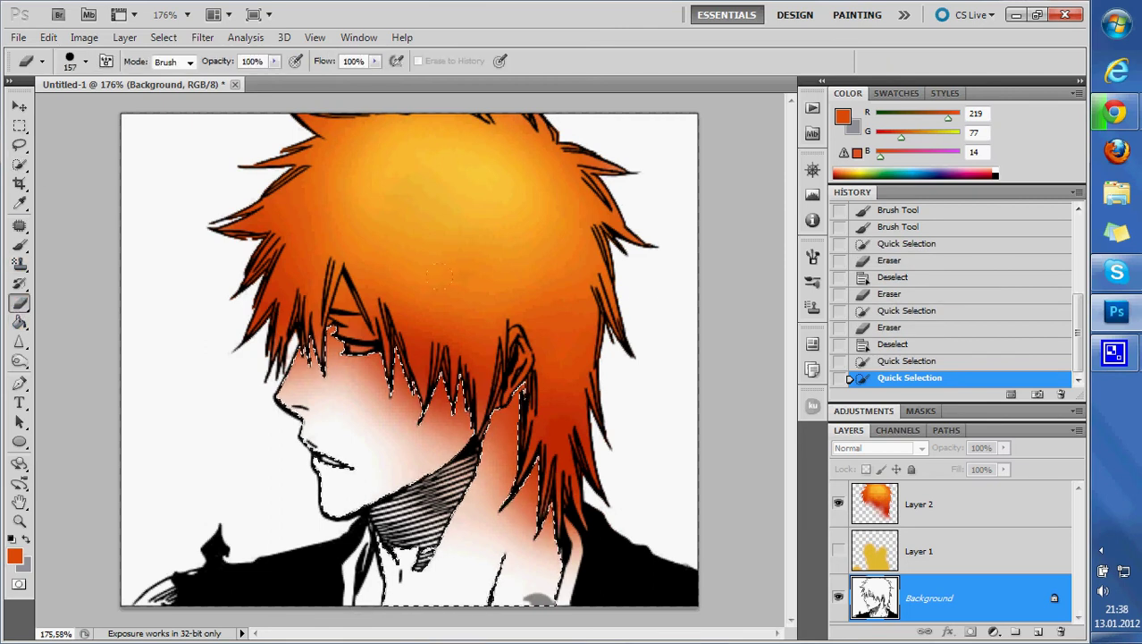
{"action": "left_click", "coordinate": [921, 503]}
{"action": "left_click_drag", "start_coordinate": [376, 429], "coordinate": [161, 333]}
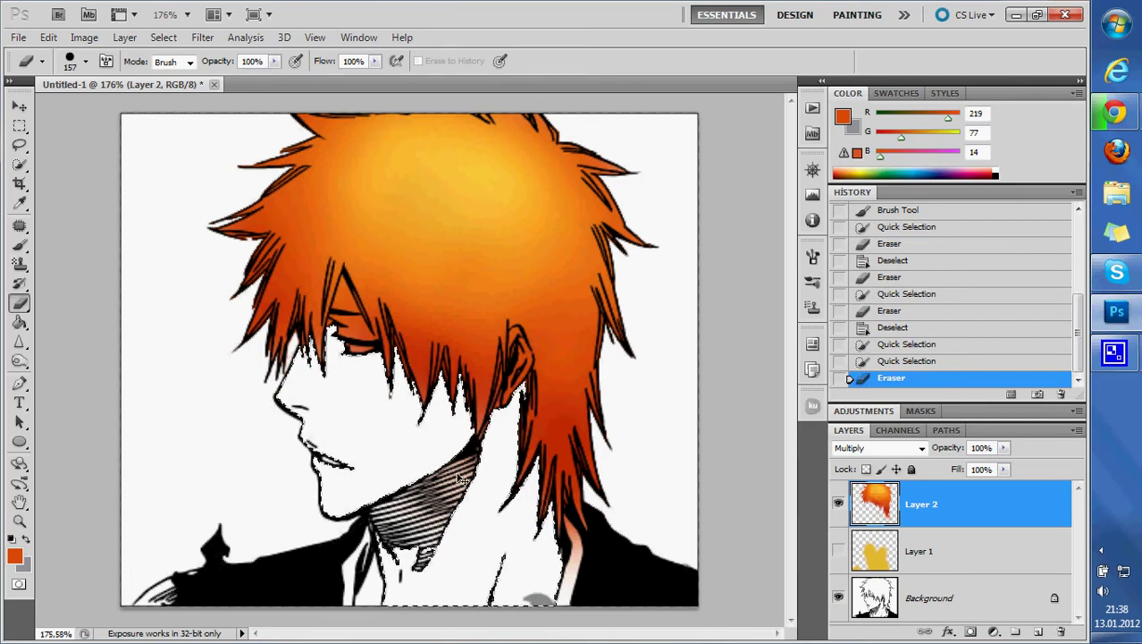
{"action": "key", "text": "ctrl+d"}
{"action": "scroll", "coordinate": [327, 327], "scroll_direction": "up", "scroll_amount": 5}
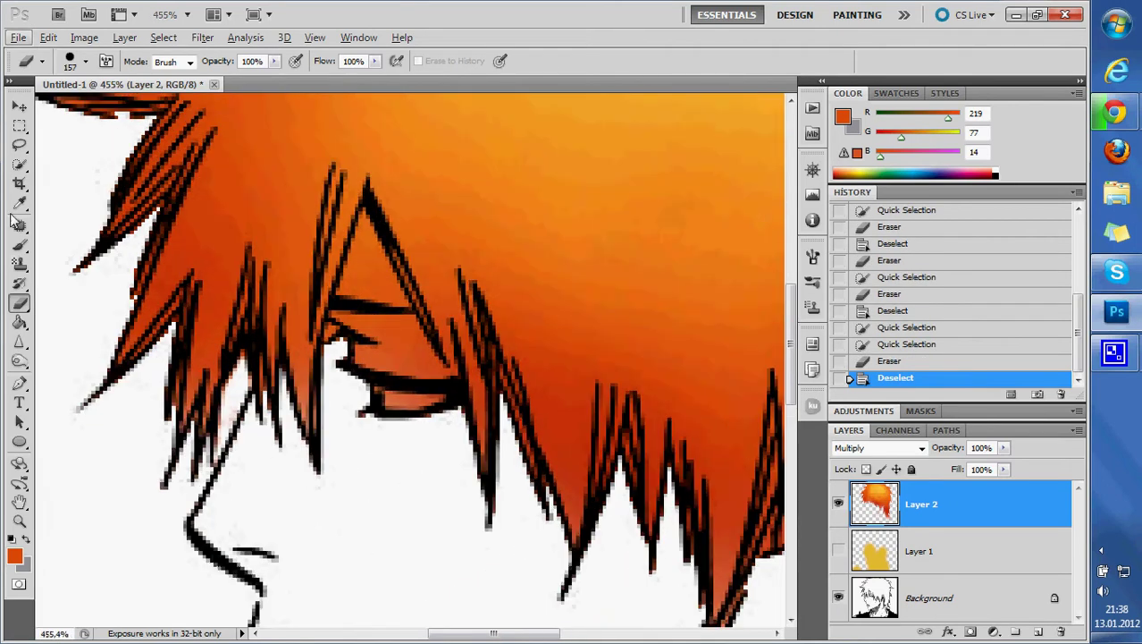
Step: Try a small quick selection beside the eye, then deselect it
{"action": "left_click", "coordinate": [19, 166]}
{"action": "key", "text": "bracketleft"}
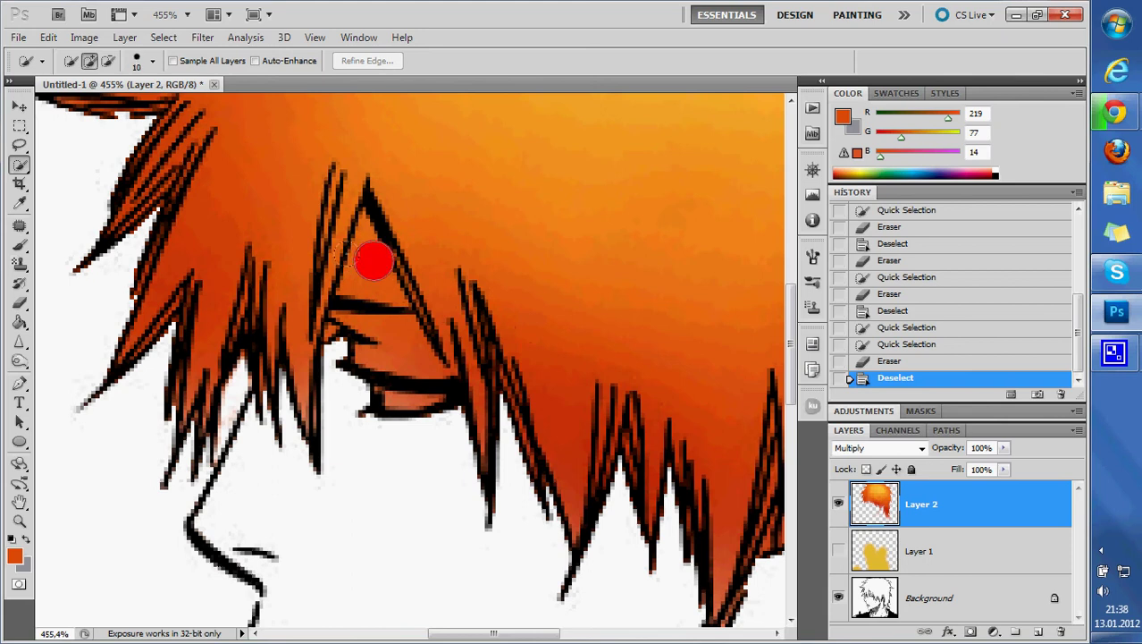
{"action": "left_click", "coordinate": [375, 272]}
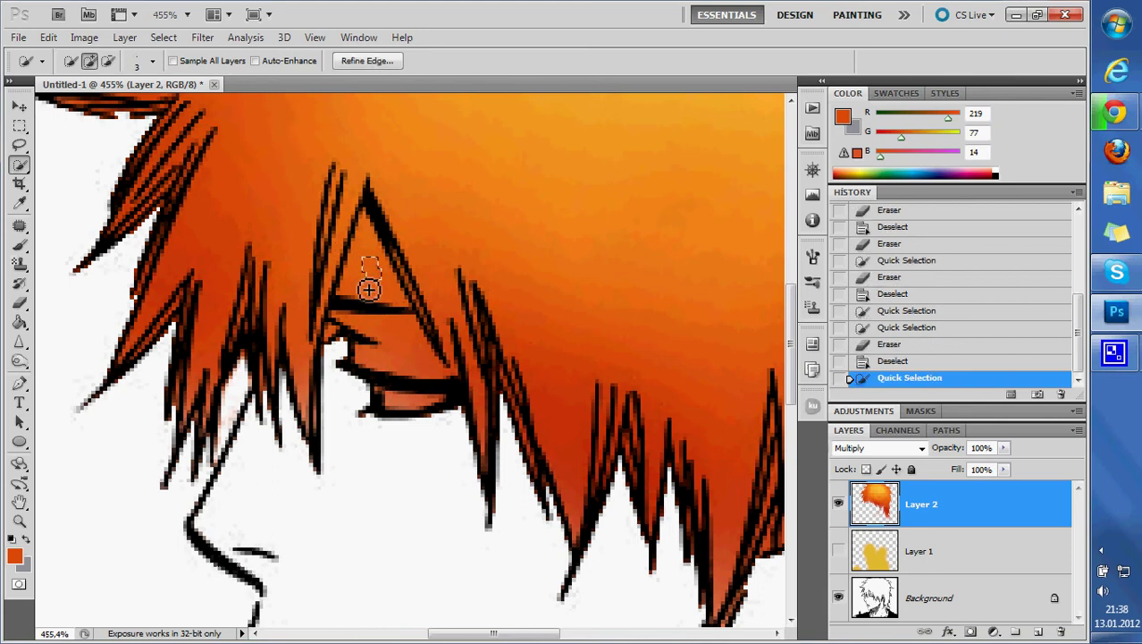
{"action": "left_click", "coordinate": [369, 271]}
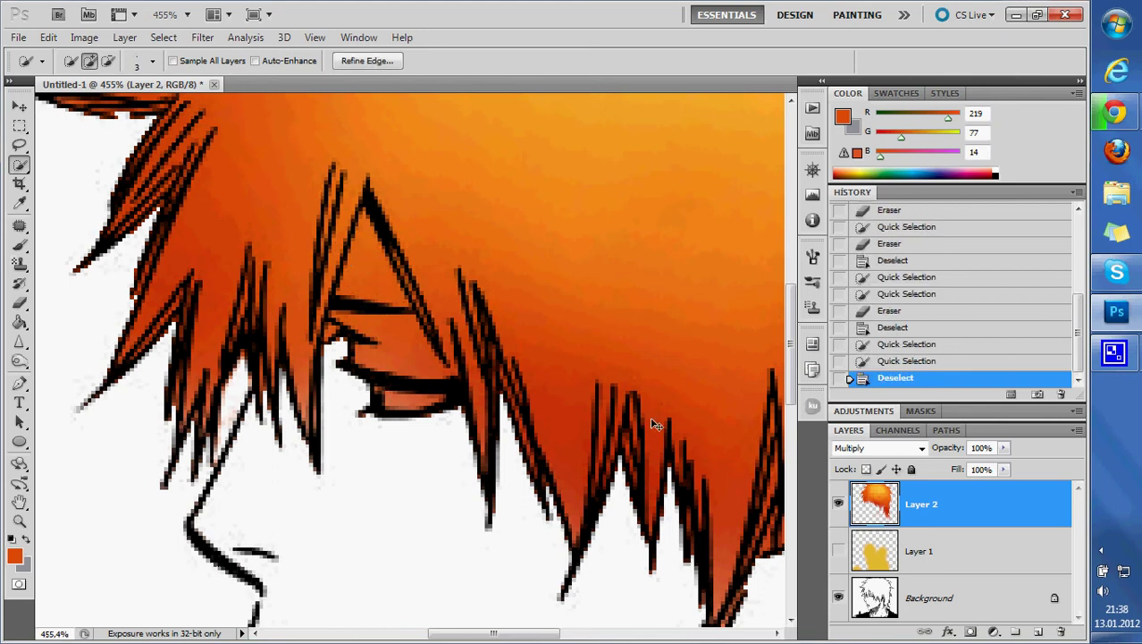
{"action": "key", "text": "ctrl+d"}
Step: On Background, quick-select hair gaps around the eye, ear and lower strands
{"action": "left_click", "coordinate": [930, 597]}
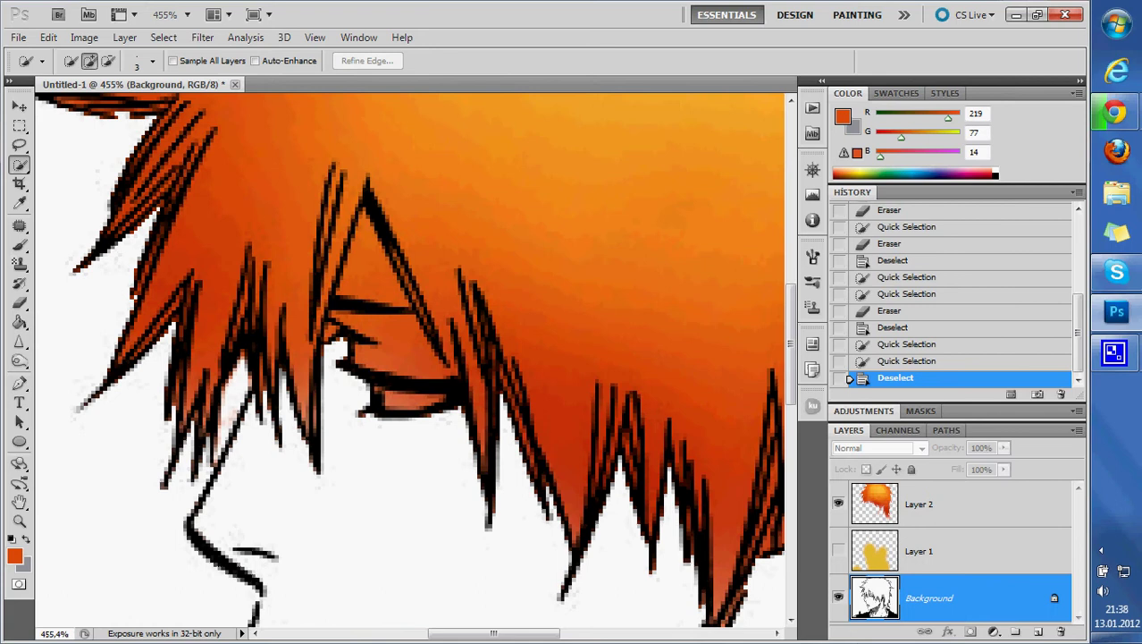
{"action": "left_click", "coordinate": [371, 256]}
{"action": "left_click_drag", "start_coordinate": [383, 337], "coordinate": [408, 352]}
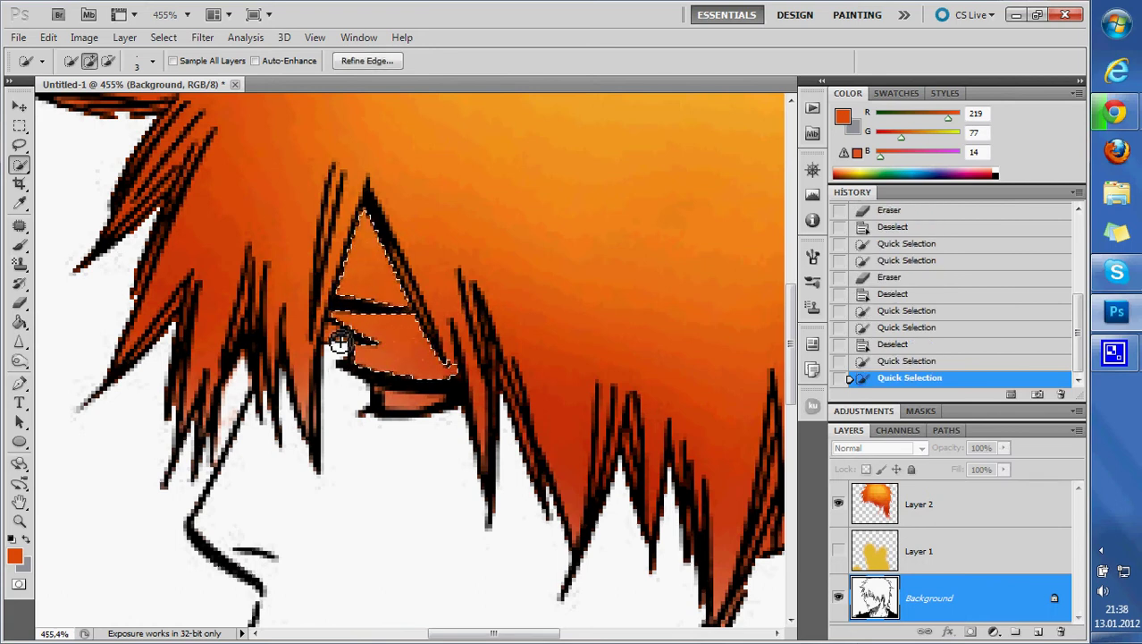
{"action": "left_click_drag", "start_coordinate": [336, 337], "coordinate": [372, 375]}
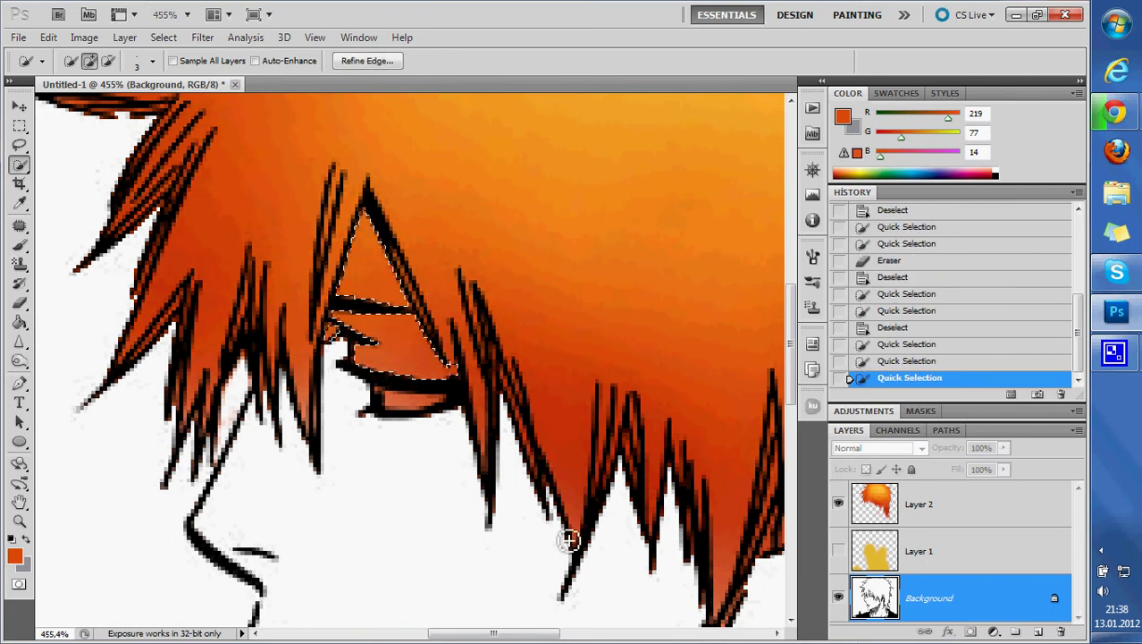
{"action": "left_click_drag", "start_coordinate": [565, 540], "coordinate": [478, 465]}
{"action": "left_click", "coordinate": [306, 322]}
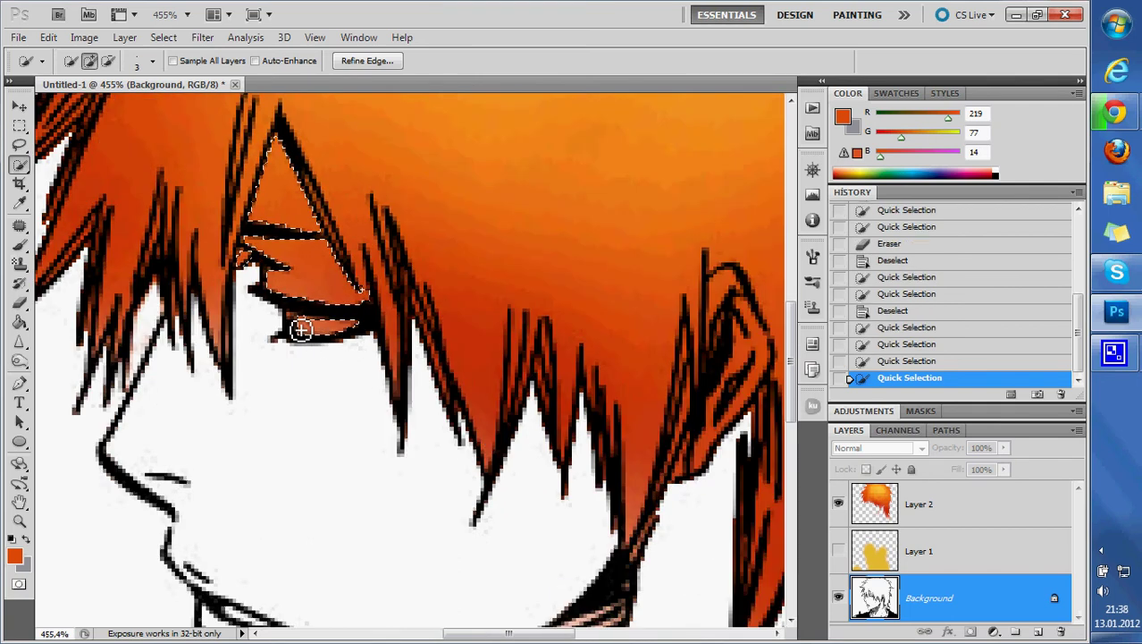
{"action": "mouse_move", "coordinate": [520, 502]}
{"action": "left_mouse_down"}
{"action": "mouse_move", "coordinate": [185, 303]}
{"action": "mouse_move", "coordinate": [242, 377]}
{"action": "left_mouse_up"}
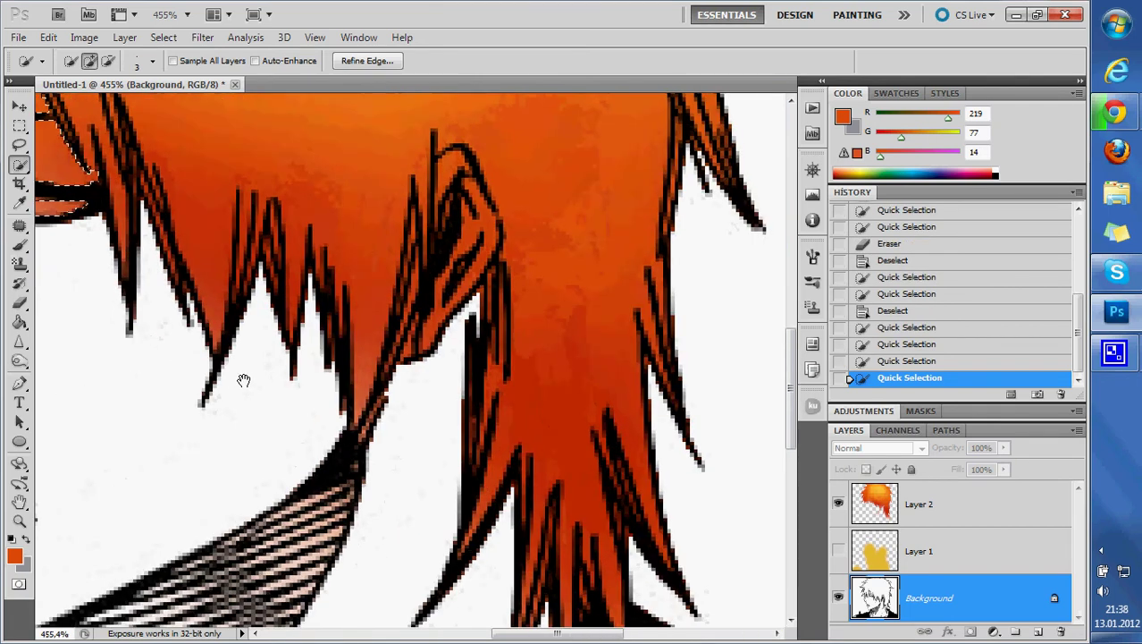
{"action": "mouse_move", "coordinate": [444, 159]}
{"action": "left_mouse_down"}
{"action": "mouse_move", "coordinate": [470, 242]}
{"action": "mouse_move", "coordinate": [426, 355]}
{"action": "mouse_move", "coordinate": [407, 356]}
{"action": "left_mouse_up"}
{"action": "mouse_move", "coordinate": [425, 402]}
{"action": "left_mouse_down"}
{"action": "mouse_move", "coordinate": [594, 262]}
{"action": "mouse_move", "coordinate": [581, 426]}
{"action": "mouse_move", "coordinate": [640, 546]}
{"action": "mouse_move", "coordinate": [634, 604]}
{"action": "left_mouse_up"}
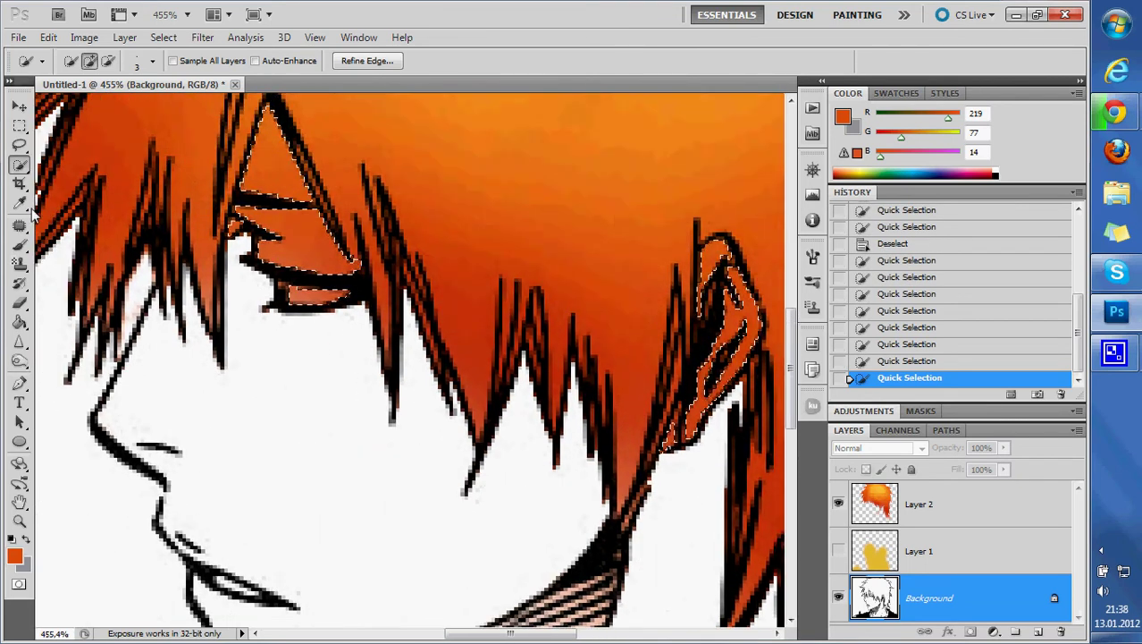
Step: Erase the orange inside the selected gaps on the hair layer and deselect
{"action": "left_click", "coordinate": [20, 303]}
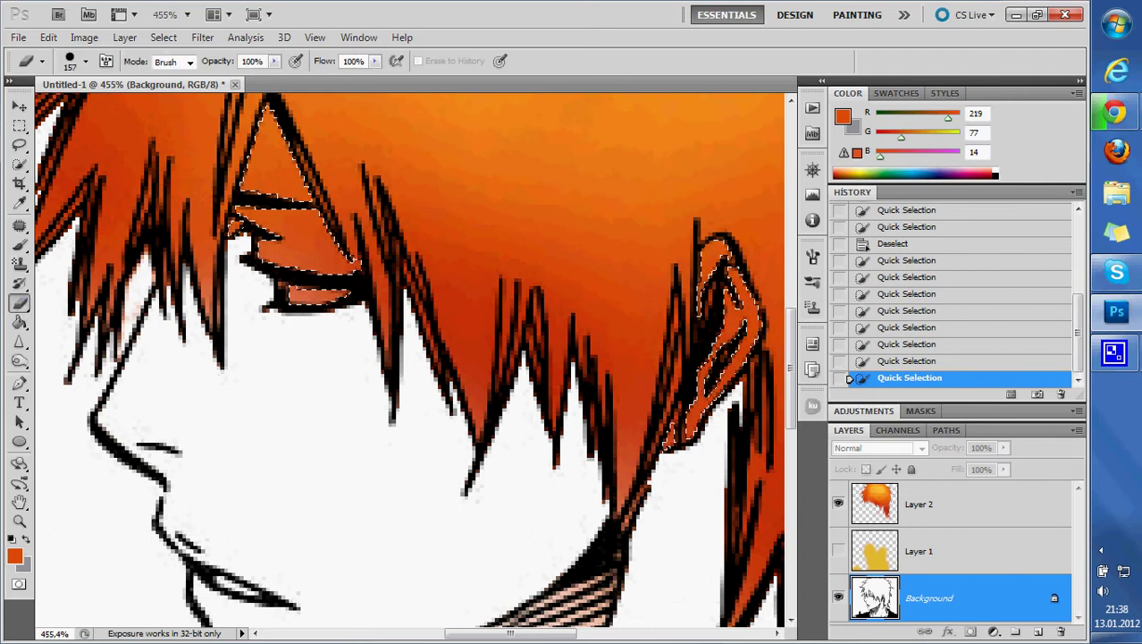
{"action": "left_click", "coordinate": [905, 500]}
{"action": "left_click_drag", "start_coordinate": [286, 242], "coordinate": [724, 340]}
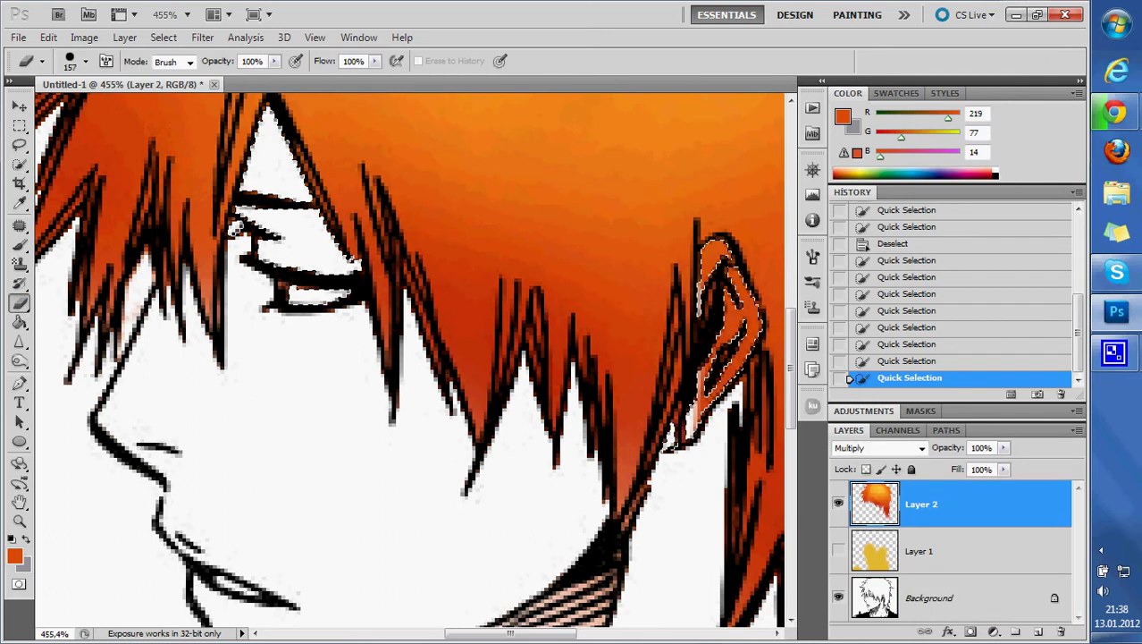
{"action": "left_click", "coordinate": [236, 229]}
{"action": "key", "text": "ctrl+d"}
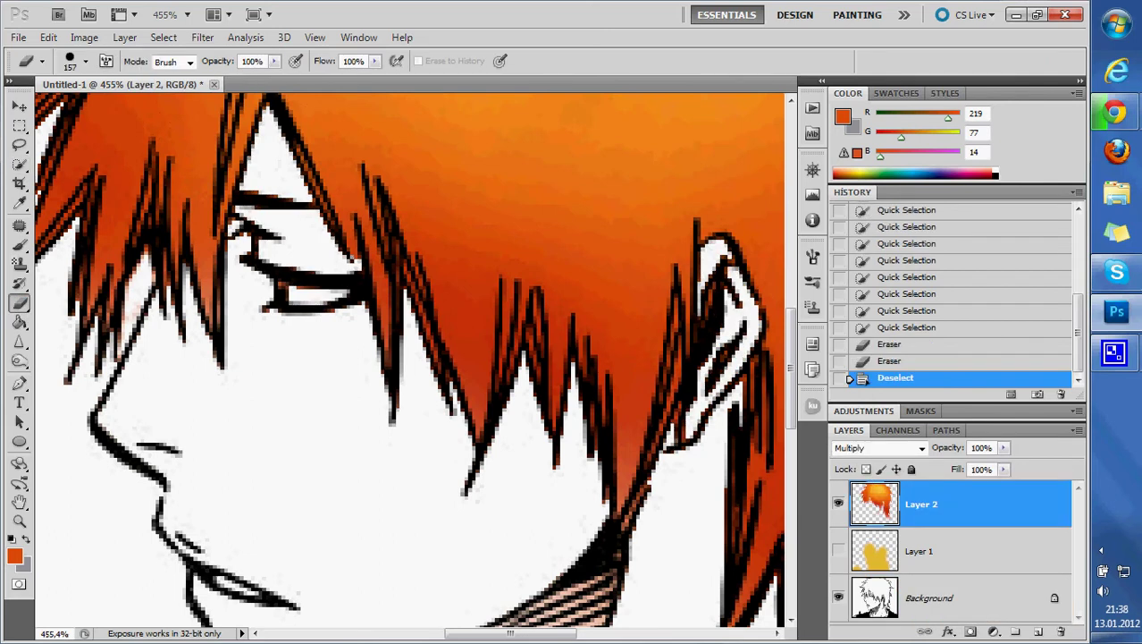
Step: Erase stray orange near the eye lines with a much smaller eraser
{"action": "left_click_drag", "start_coordinate": [311, 273], "coordinate": [208, 289]}
{"action": "left_click", "coordinate": [261, 284]}
{"action": "left_click", "coordinate": [250, 234]}
{"action": "left_click", "coordinate": [253, 240]}
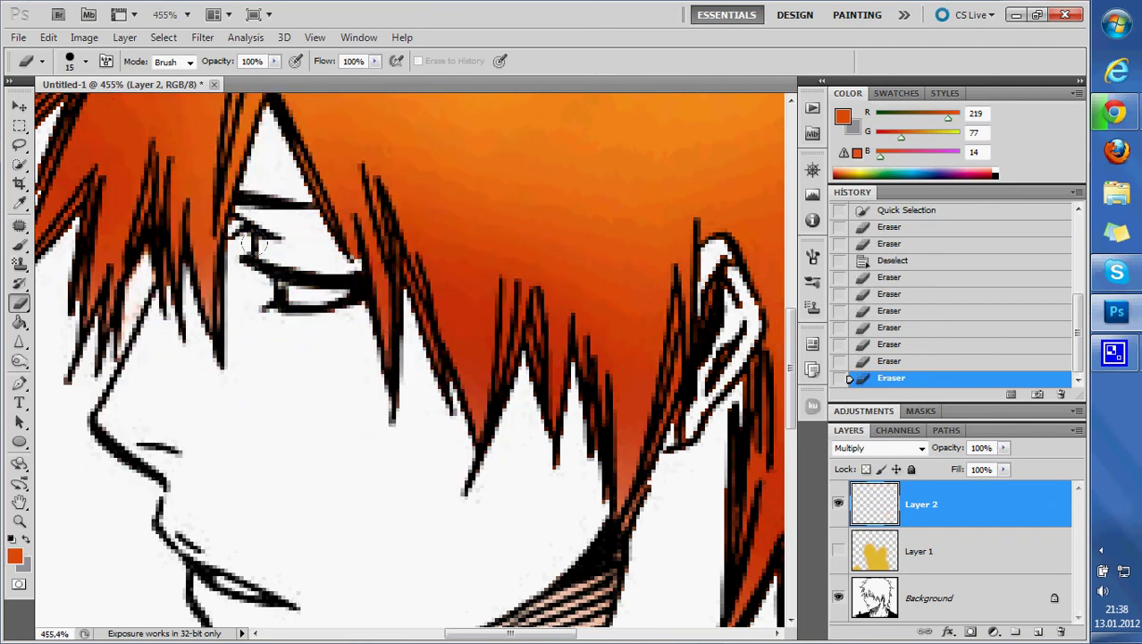
{"action": "scroll", "coordinate": [254, 241], "scroll_direction": "down", "scroll_amount": 5}
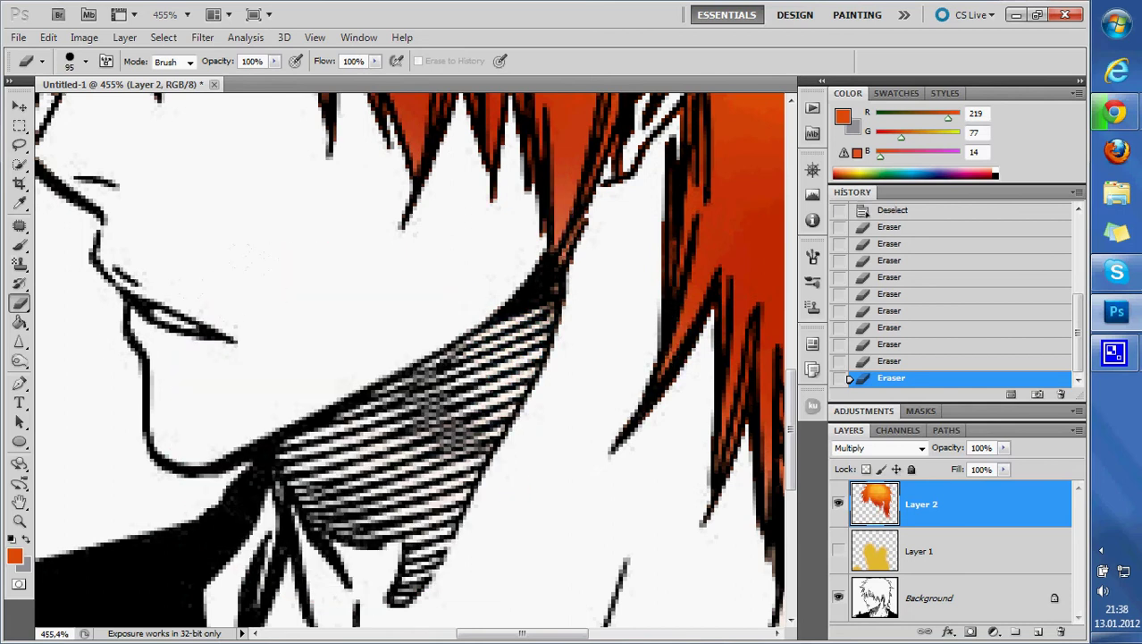
{"action": "left_click_drag", "start_coordinate": [456, 366], "coordinate": [430, 278]}
{"action": "right_click", "coordinate": [398, 431]}
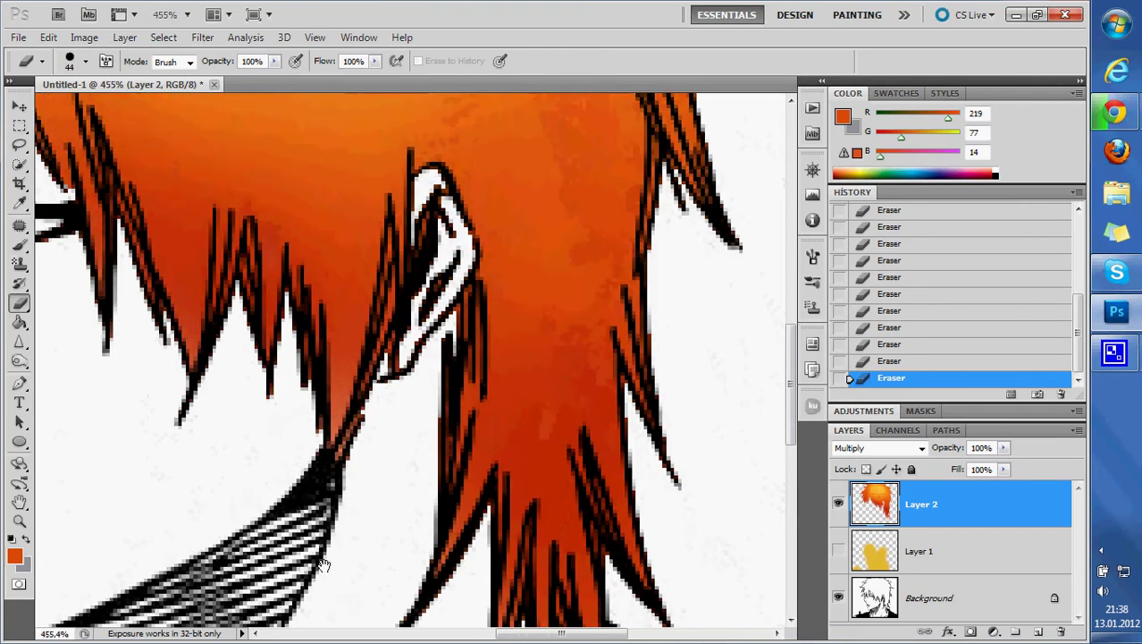
{"action": "left_click_drag", "start_coordinate": [536, 369], "coordinate": [322, 581]}
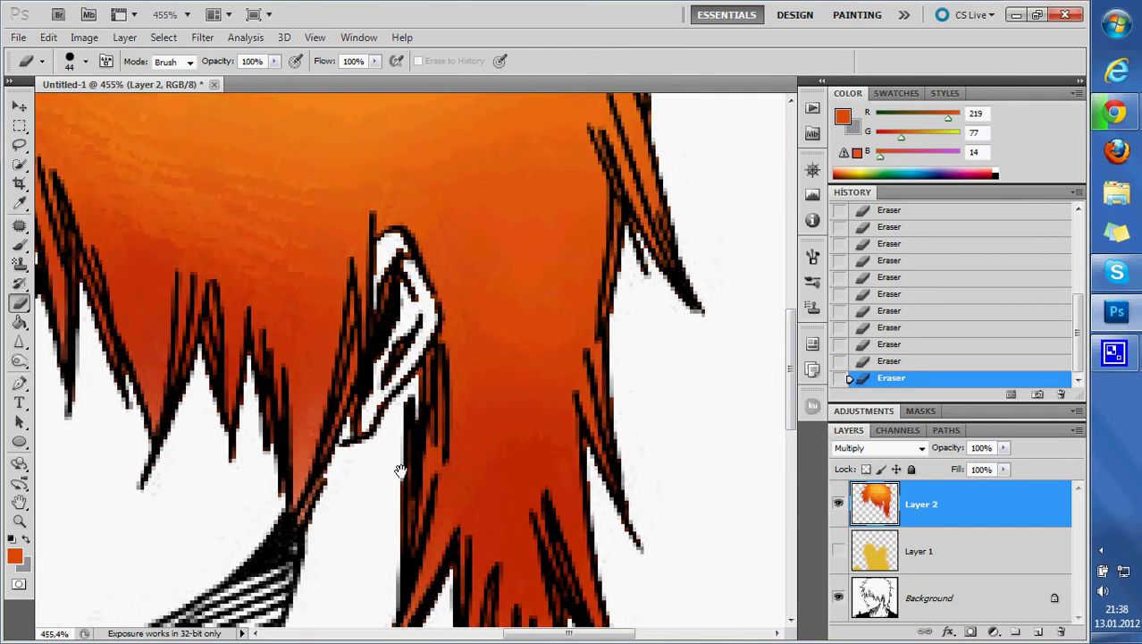
{"action": "mouse_move", "coordinate": [420, 357]}
{"action": "left_mouse_down"}
{"action": "mouse_move", "coordinate": [393, 357]}
{"action": "mouse_move", "coordinate": [375, 339]}
{"action": "left_mouse_up"}
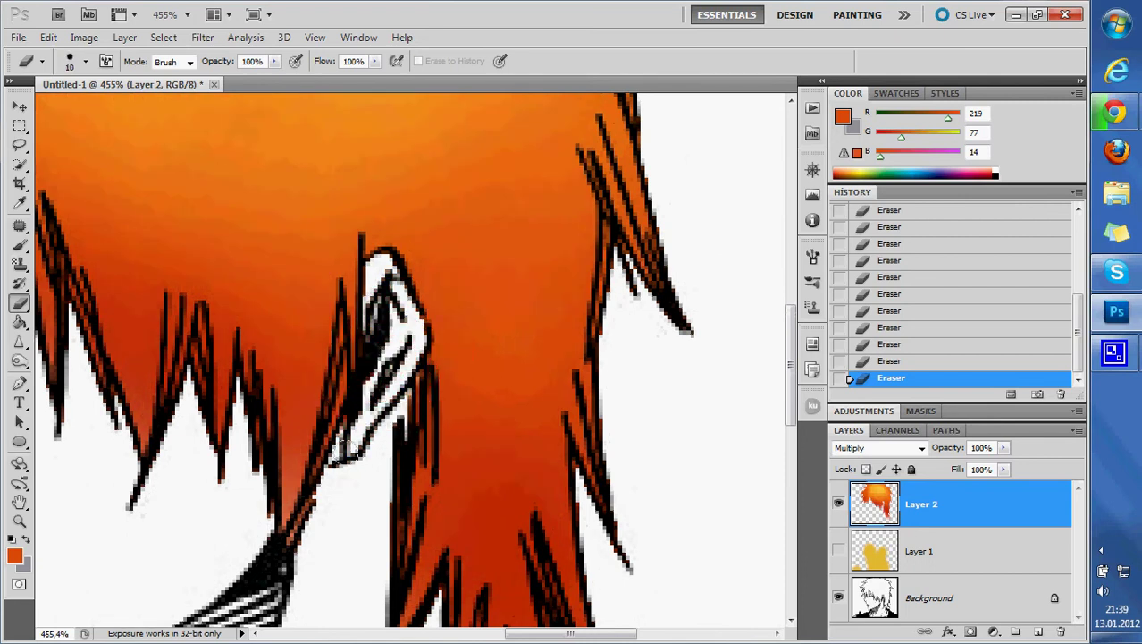
Step: Erase the orange strip along the hair tip above the collar
{"action": "scroll", "coordinate": [369, 400], "scroll_direction": "down", "scroll_amount": 3}
{"action": "scroll", "coordinate": [421, 454], "scroll_direction": "down", "scroll_amount": 2}
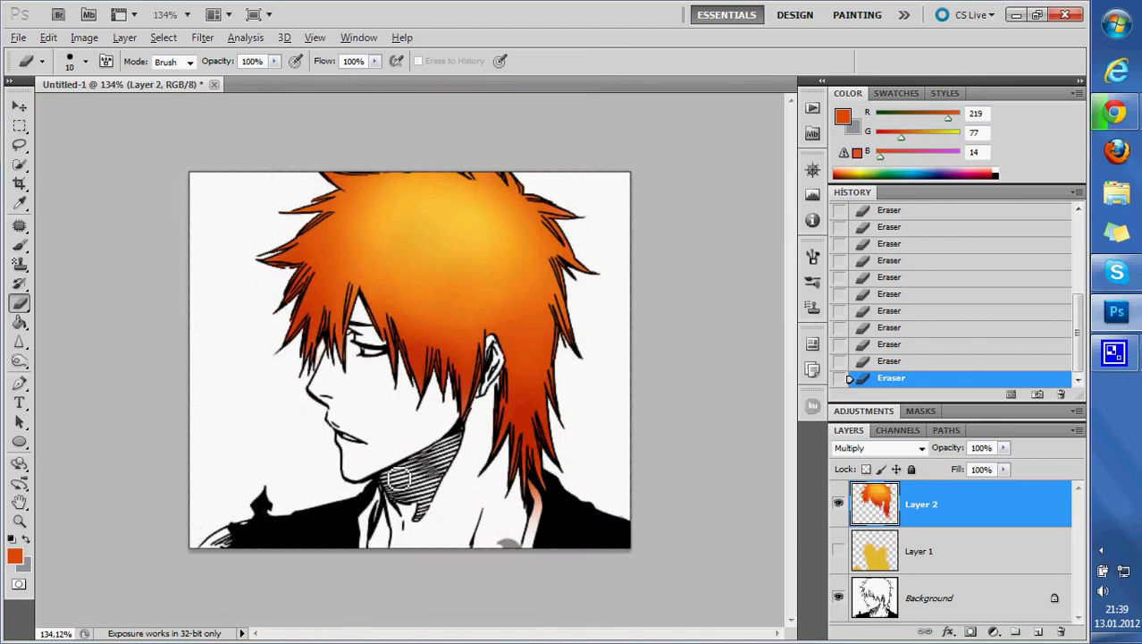
{"action": "scroll", "coordinate": [539, 537], "scroll_direction": "up", "scroll_amount": 1}
{"action": "left_click_drag", "start_coordinate": [550, 533], "coordinate": [560, 535]}
{"action": "scroll", "coordinate": [557, 545], "scroll_direction": "up", "scroll_amount": 1}
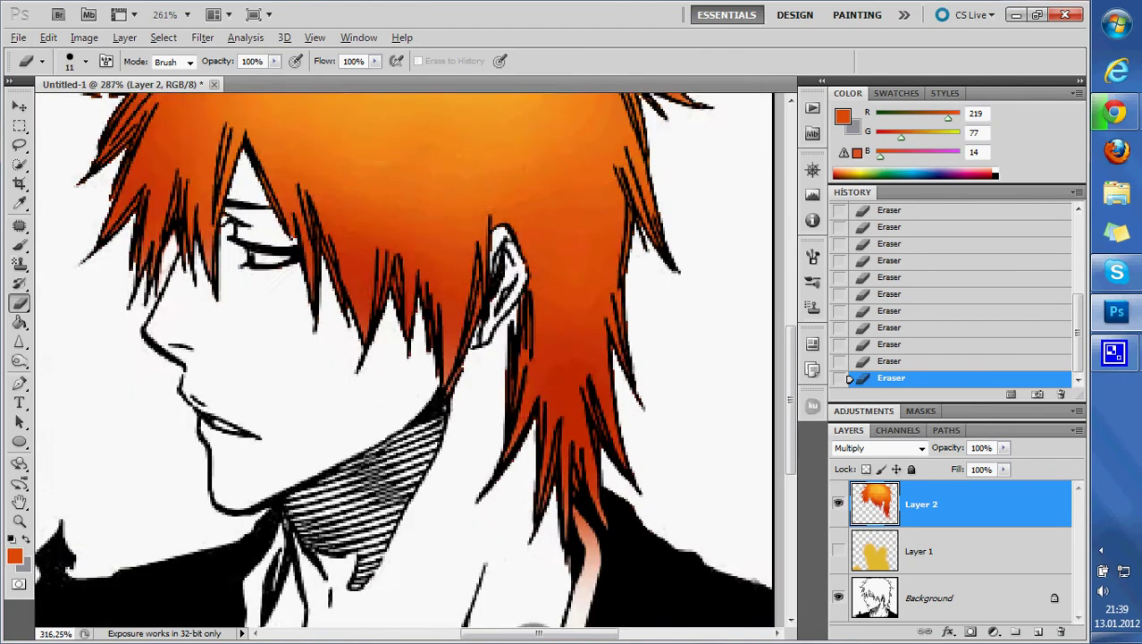
{"action": "scroll", "coordinate": [546, 501], "scroll_direction": "up", "scroll_amount": 1}
{"action": "scroll", "coordinate": [532, 447], "scroll_direction": "up", "scroll_amount": 1}
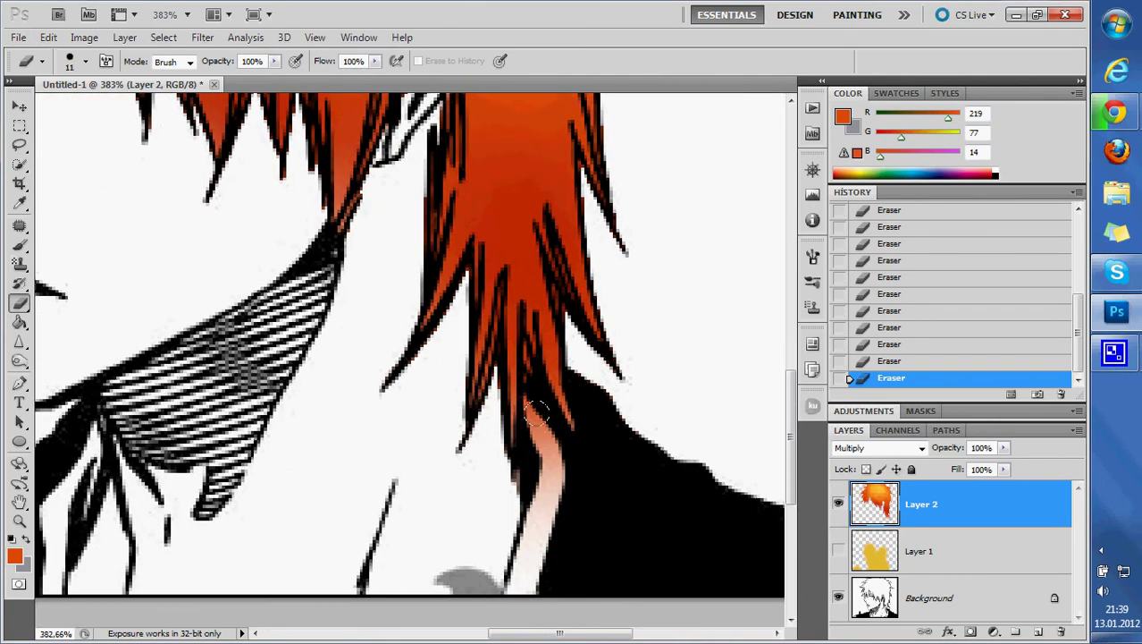
{"action": "left_click_drag", "start_coordinate": [536, 411], "coordinate": [518, 600]}
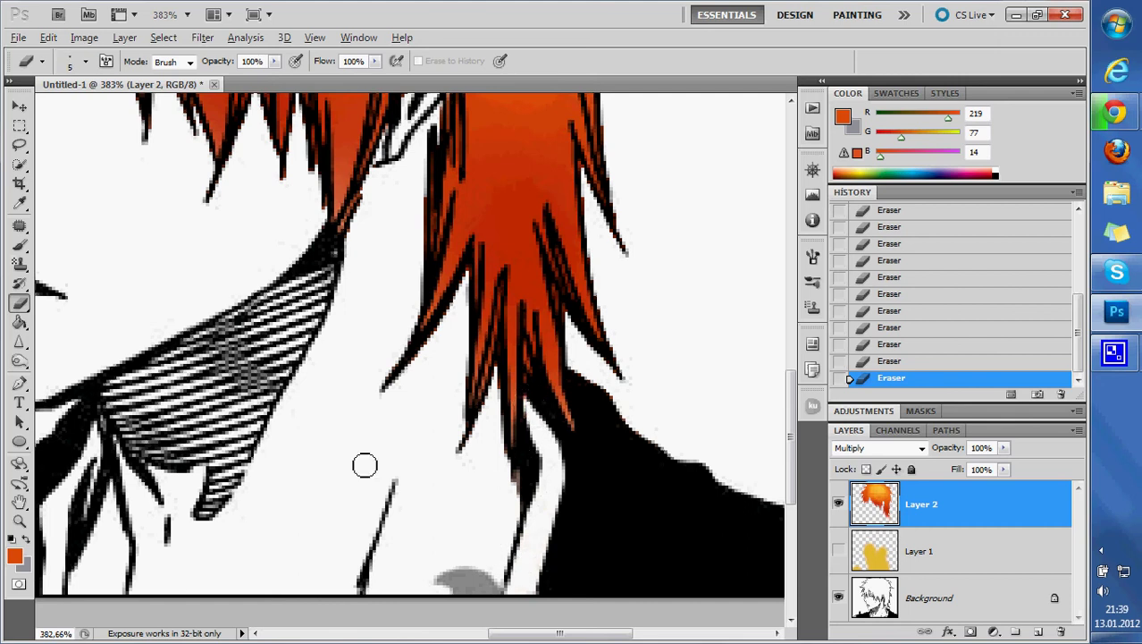
{"action": "scroll", "coordinate": [364, 465], "scroll_direction": "down", "scroll_amount": 2}
{"action": "scroll", "coordinate": [383, 451], "scroll_direction": "down", "scroll_amount": 1}
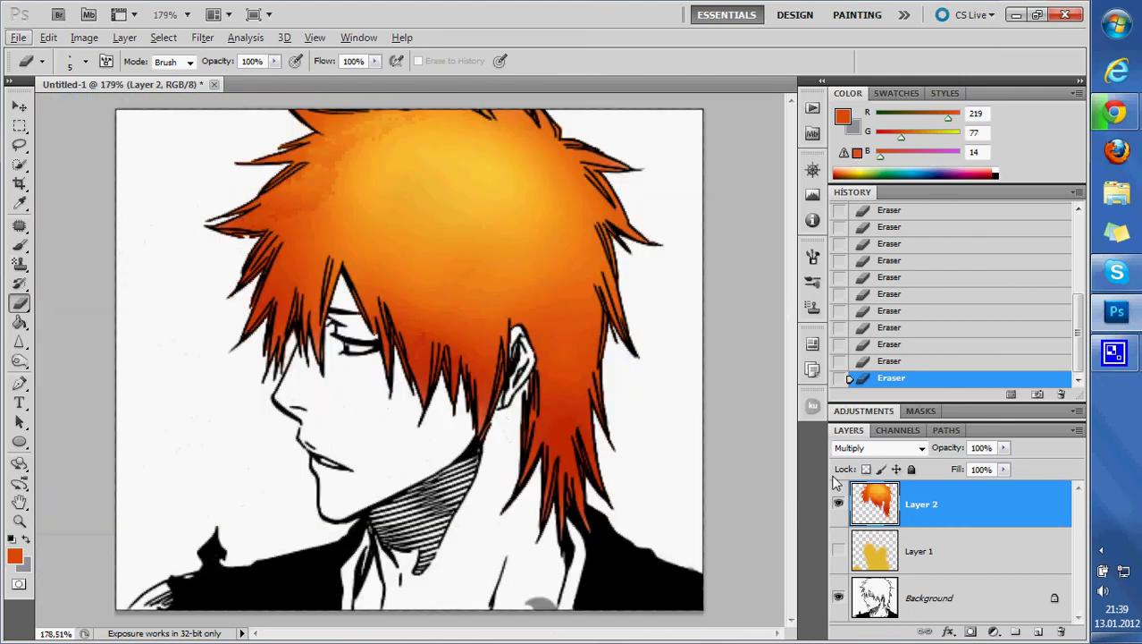
{"action": "left_click", "coordinate": [852, 557]}
Step: Show Layer 1 and brighten cheek, jaw and neck with the yellow skin tone brush
{"action": "left_click", "coordinate": [839, 552]}
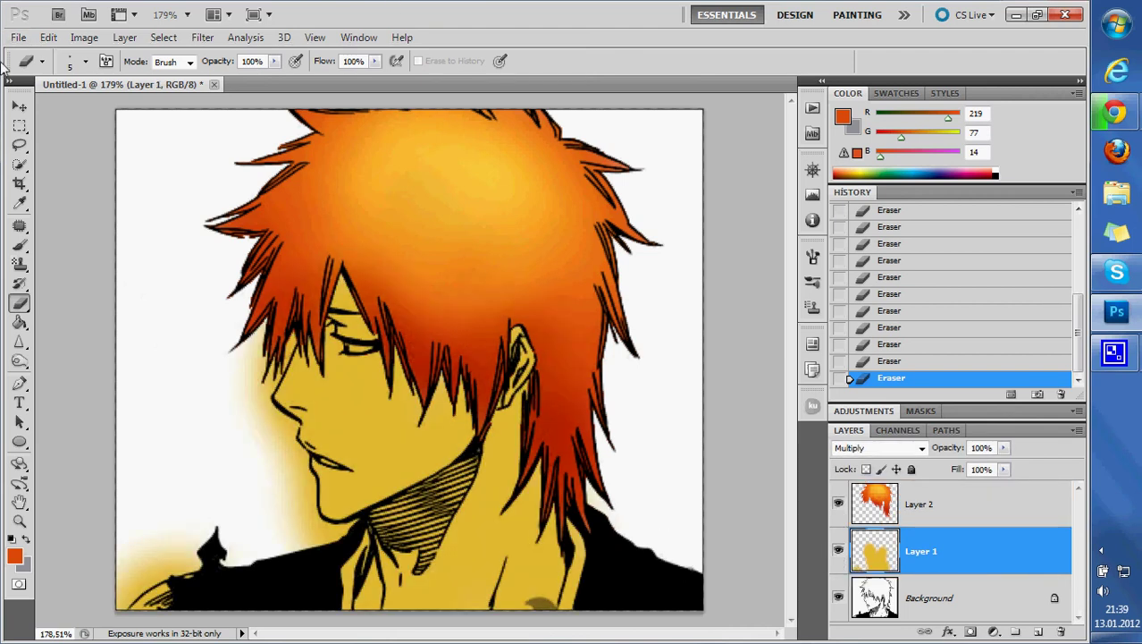
{"action": "left_click", "coordinate": [20, 246]}
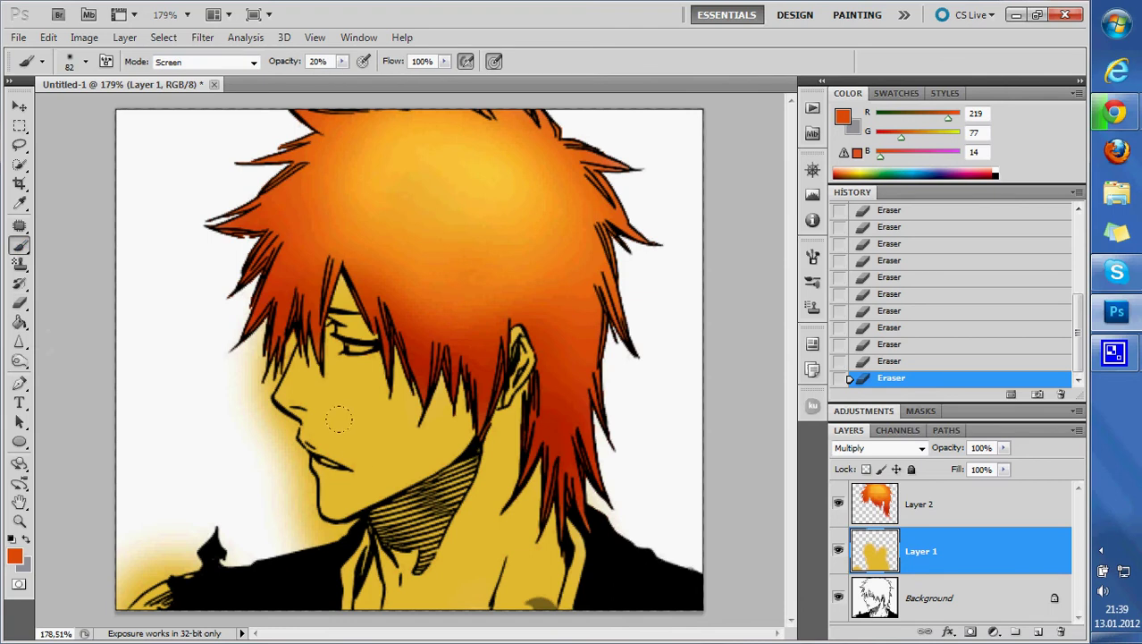
{"action": "left_click", "coordinate": [382, 440], "text": "alt"}
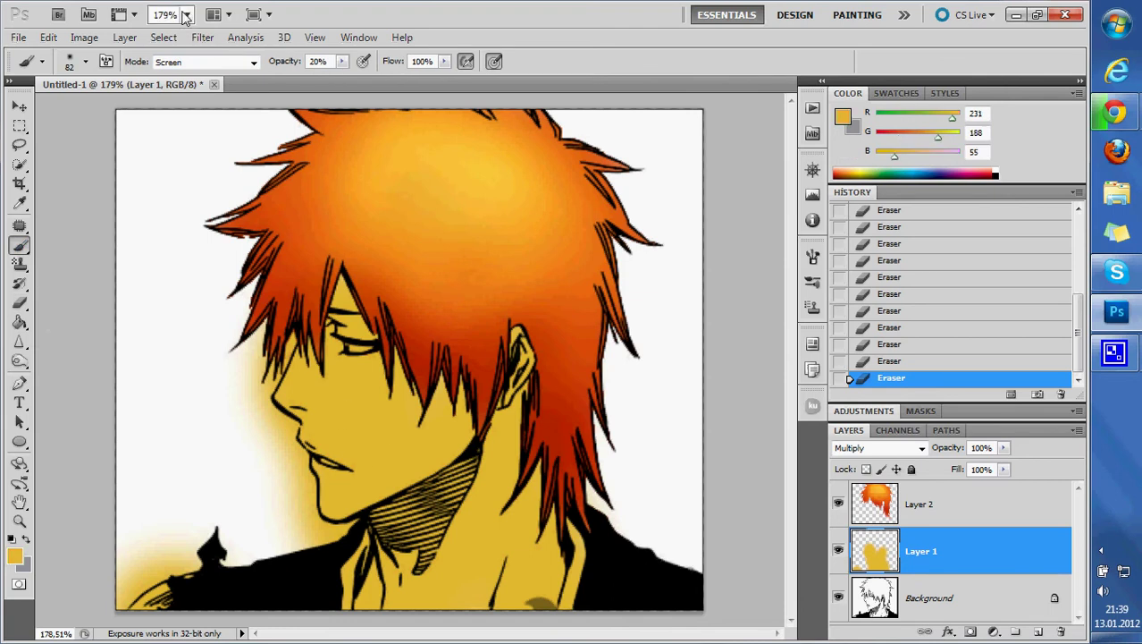
{"action": "mouse_move", "coordinate": [344, 424]}
{"action": "left_mouse_down"}
{"action": "mouse_move", "coordinate": [353, 389]}
{"action": "mouse_move", "coordinate": [327, 393]}
{"action": "mouse_move", "coordinate": [344, 442]}
{"action": "left_mouse_up"}
{"action": "left_click", "coordinate": [333, 377]}
{"action": "left_click_drag", "start_coordinate": [340, 403], "coordinate": [394, 474]}
{"action": "left_click_drag", "start_coordinate": [375, 406], "coordinate": [429, 469]}
{"action": "left_click_drag", "start_coordinate": [438, 407], "coordinate": [353, 464]}
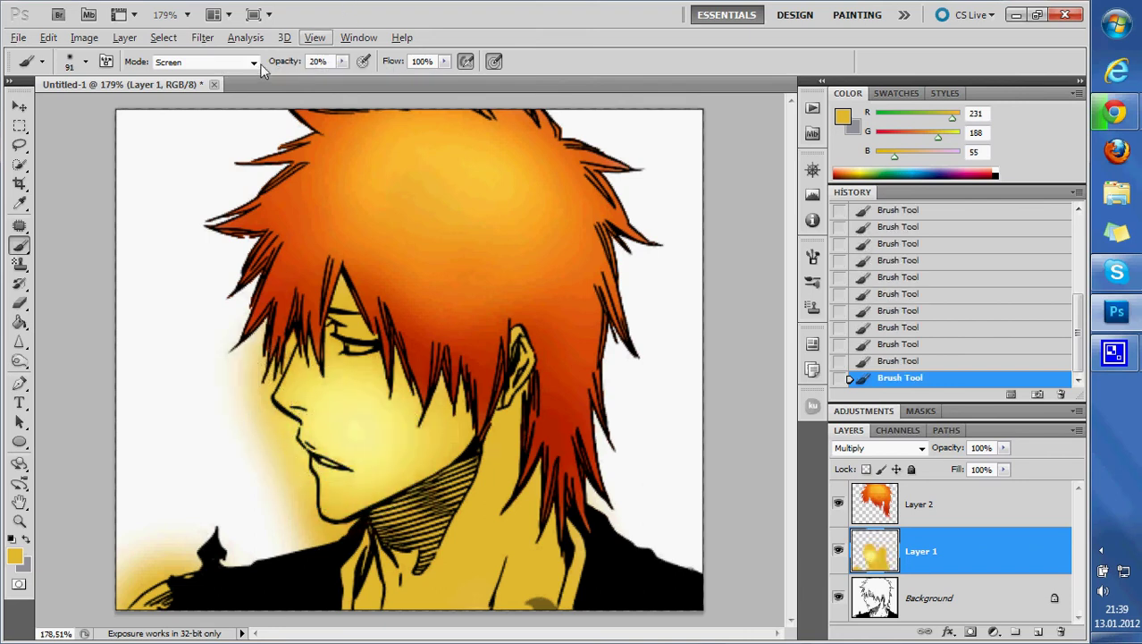
Step: Switch the brush to Multiply and shade the neck, collar and cheek
{"action": "left_click", "coordinate": [257, 64]}
{"action": "left_click", "coordinate": [168, 157]}
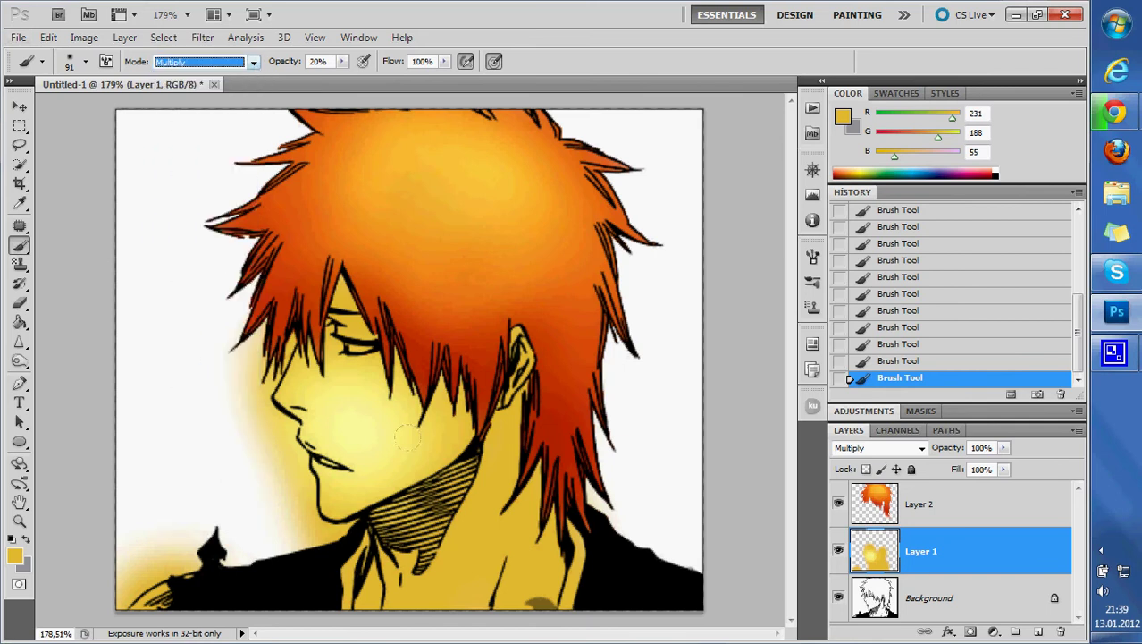
{"action": "mouse_move", "coordinate": [403, 481]}
{"action": "left_mouse_down"}
{"action": "mouse_move", "coordinate": [447, 572]}
{"action": "mouse_move", "coordinate": [375, 474]}
{"action": "mouse_move", "coordinate": [393, 581]}
{"action": "mouse_move", "coordinate": [462, 422]}
{"action": "mouse_move", "coordinate": [510, 594]}
{"action": "left_mouse_up"}
{"action": "mouse_move", "coordinate": [488, 518]}
{"action": "left_mouse_down"}
{"action": "mouse_move", "coordinate": [429, 599]}
{"action": "mouse_move", "coordinate": [404, 472]}
{"action": "left_mouse_up"}
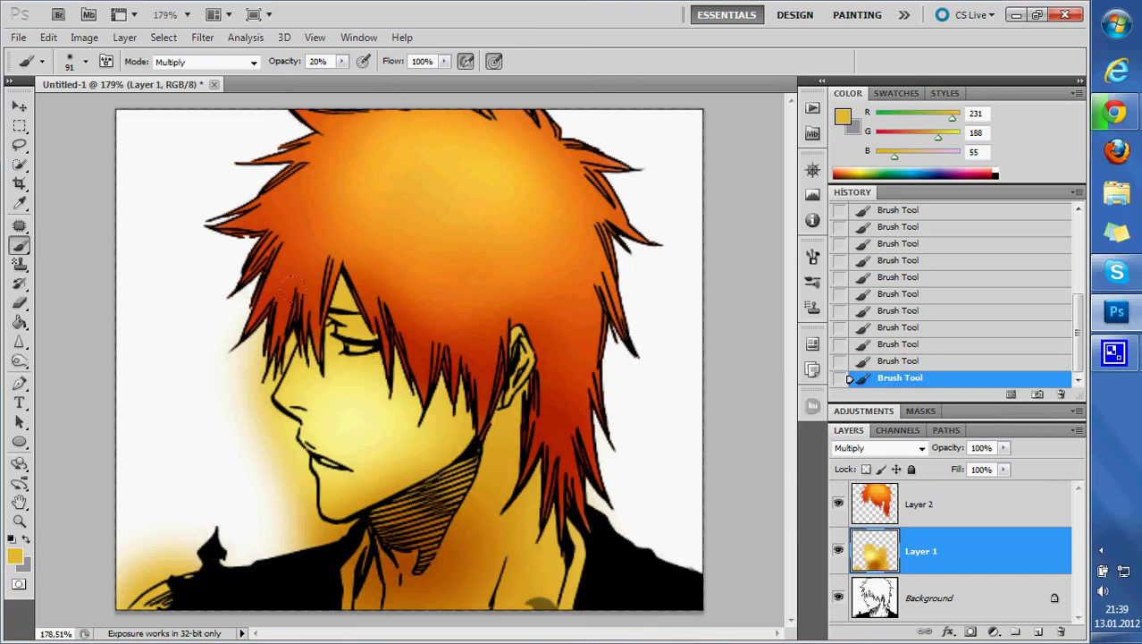
{"action": "left_click_drag", "start_coordinate": [300, 259], "coordinate": [307, 264]}
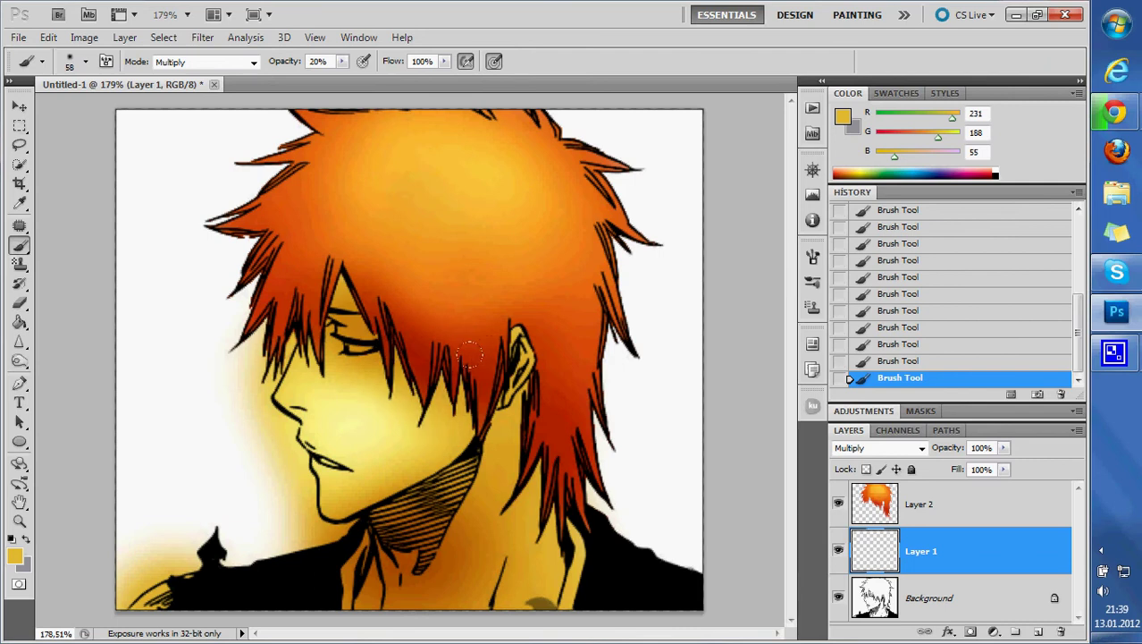
{"action": "mouse_move", "coordinate": [393, 420]}
{"action": "left_mouse_down"}
{"action": "mouse_move", "coordinate": [299, 385]}
{"action": "mouse_move", "coordinate": [340, 402]}
{"action": "left_mouse_up"}
{"action": "mouse_move", "coordinate": [277, 357]}
{"action": "left_mouse_down"}
{"action": "mouse_move", "coordinate": [353, 416]}
{"action": "mouse_move", "coordinate": [384, 378]}
{"action": "mouse_move", "coordinate": [443, 420]}
{"action": "mouse_move", "coordinate": [527, 308]}
{"action": "left_mouse_up"}
{"action": "mouse_move", "coordinate": [303, 396]}
{"action": "left_mouse_down"}
{"action": "mouse_move", "coordinate": [366, 456]}
{"action": "mouse_move", "coordinate": [505, 438]}
{"action": "left_mouse_up"}
{"action": "left_click", "coordinate": [183, 63]}
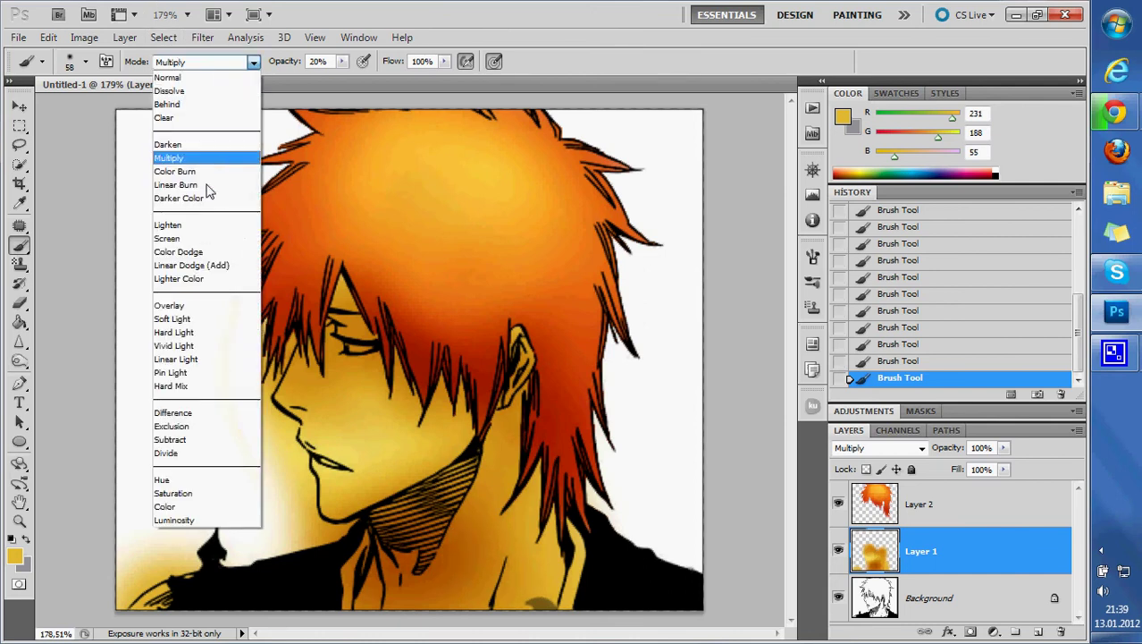
Step: Paint Color Dodge strokes over the cheek, chin and neck
{"action": "left_click", "coordinate": [193, 250]}
{"action": "mouse_move", "coordinate": [331, 367]}
{"action": "left_mouse_down"}
{"action": "mouse_move", "coordinate": [393, 438]}
{"action": "mouse_move", "coordinate": [438, 465]}
{"action": "left_mouse_up"}
{"action": "mouse_move", "coordinate": [314, 430]}
{"action": "left_mouse_down"}
{"action": "mouse_move", "coordinate": [295, 384]}
{"action": "mouse_move", "coordinate": [322, 438]}
{"action": "left_mouse_up"}
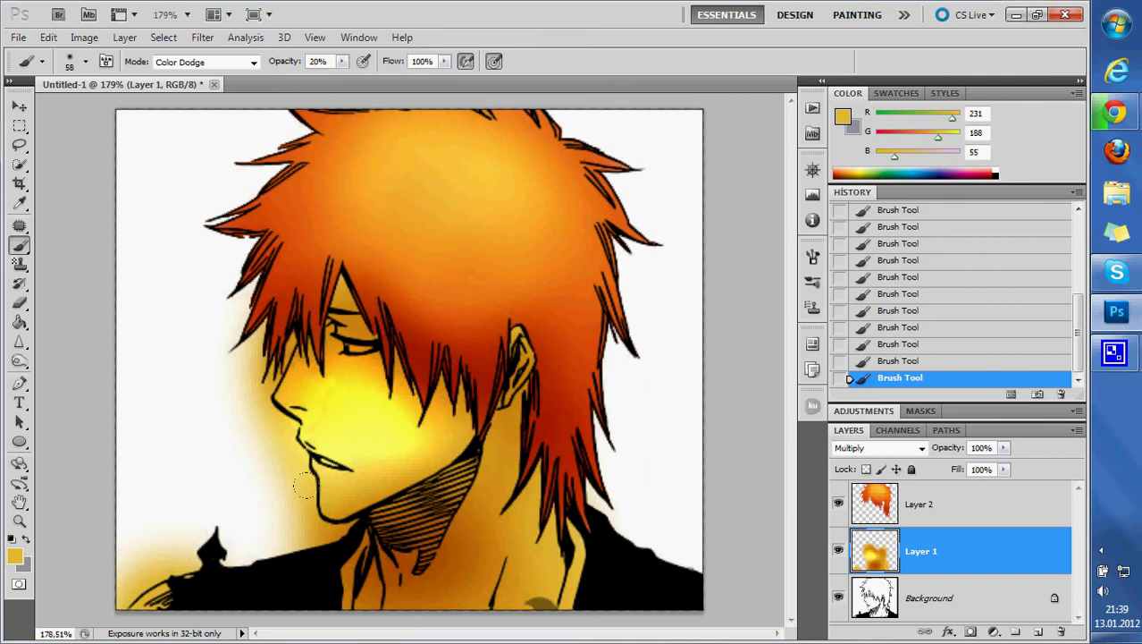
{"action": "mouse_move", "coordinate": [304, 482]}
{"action": "left_mouse_down"}
{"action": "mouse_move", "coordinate": [371, 500]}
{"action": "mouse_move", "coordinate": [404, 491]}
{"action": "left_mouse_up"}
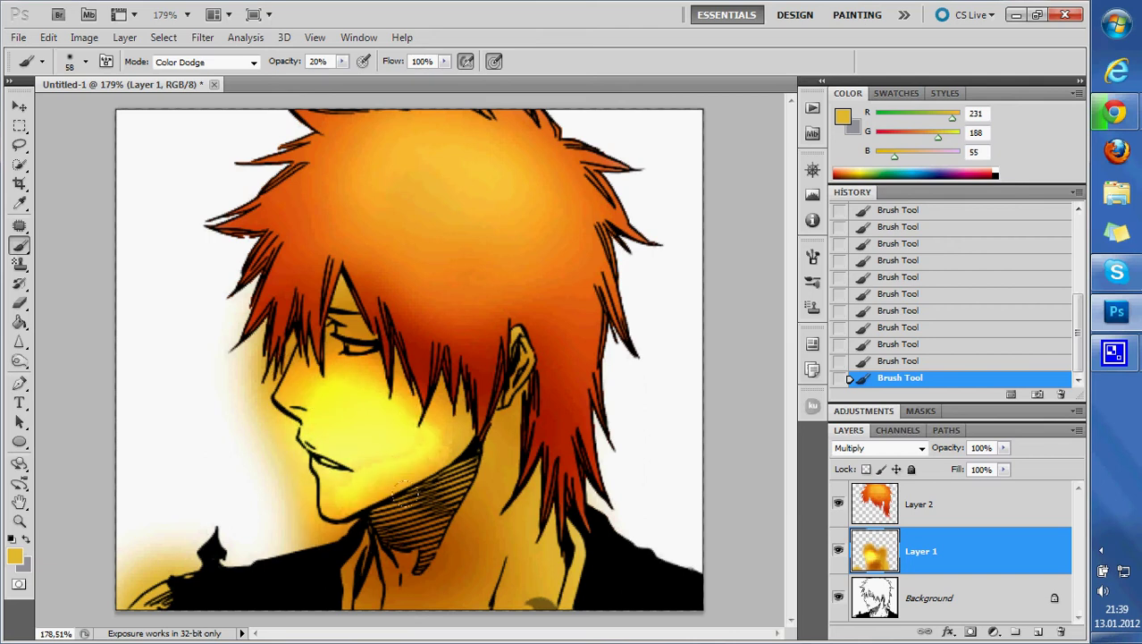
{"action": "left_click", "coordinate": [192, 64]}
{"action": "left_click", "coordinate": [436, 7]}
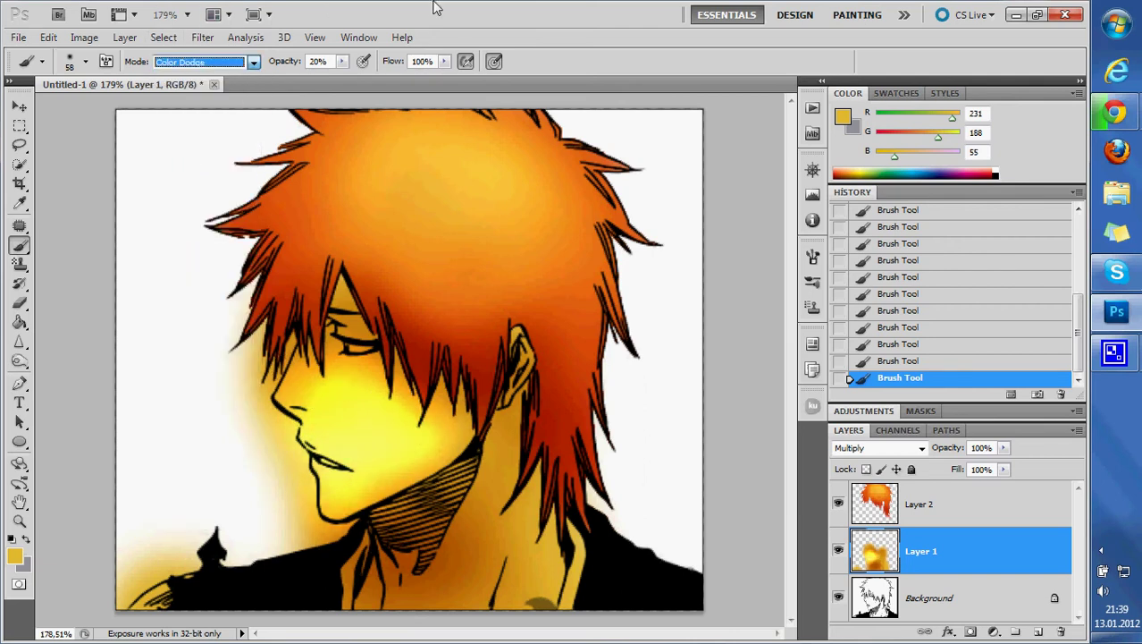
Step: Step back in the History panel to remove the dodge strokes
{"action": "left_click", "coordinate": [926, 277]}
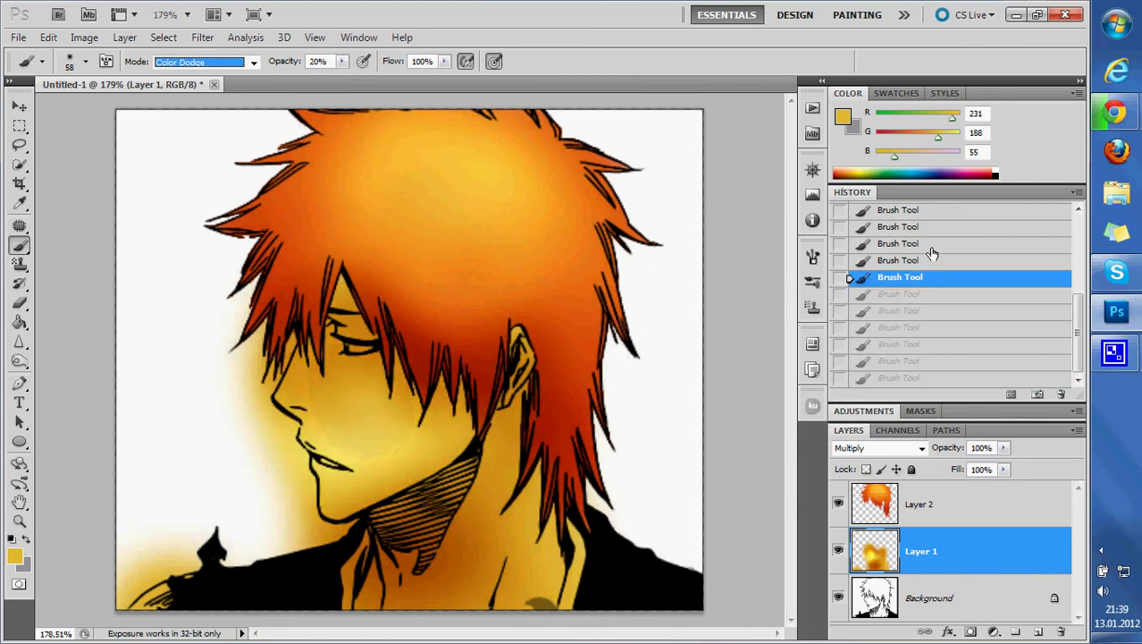
{"action": "left_click", "coordinate": [931, 249]}
{"action": "scroll", "coordinate": [930, 259], "scroll_direction": "up", "scroll_amount": 3}
{"action": "left_click", "coordinate": [918, 266]}
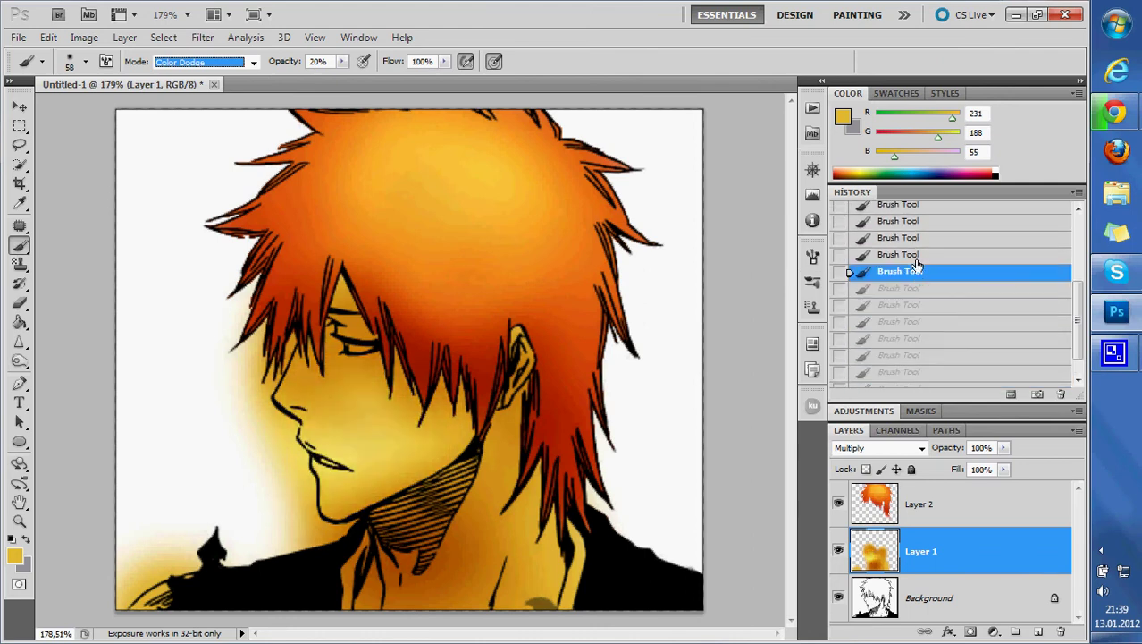
{"action": "left_click", "coordinate": [916, 257]}
{"action": "left_click", "coordinate": [912, 289]}
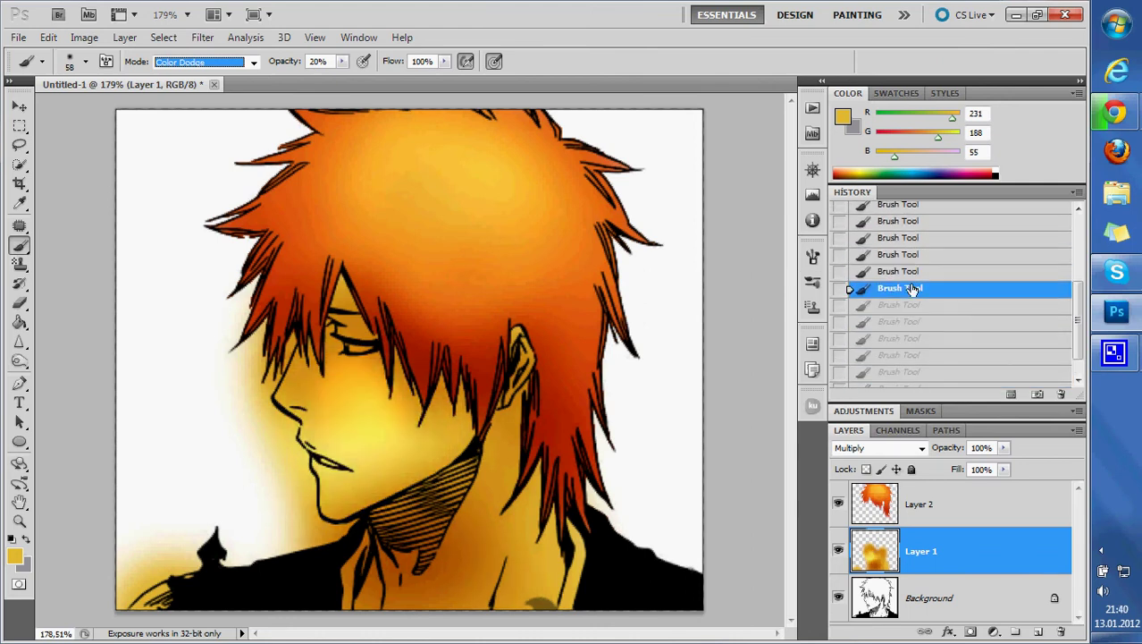
{"action": "left_click", "coordinate": [913, 273]}
Step: Lighten the face and neck with the brush in Screen mode
{"action": "left_click", "coordinate": [202, 64]}
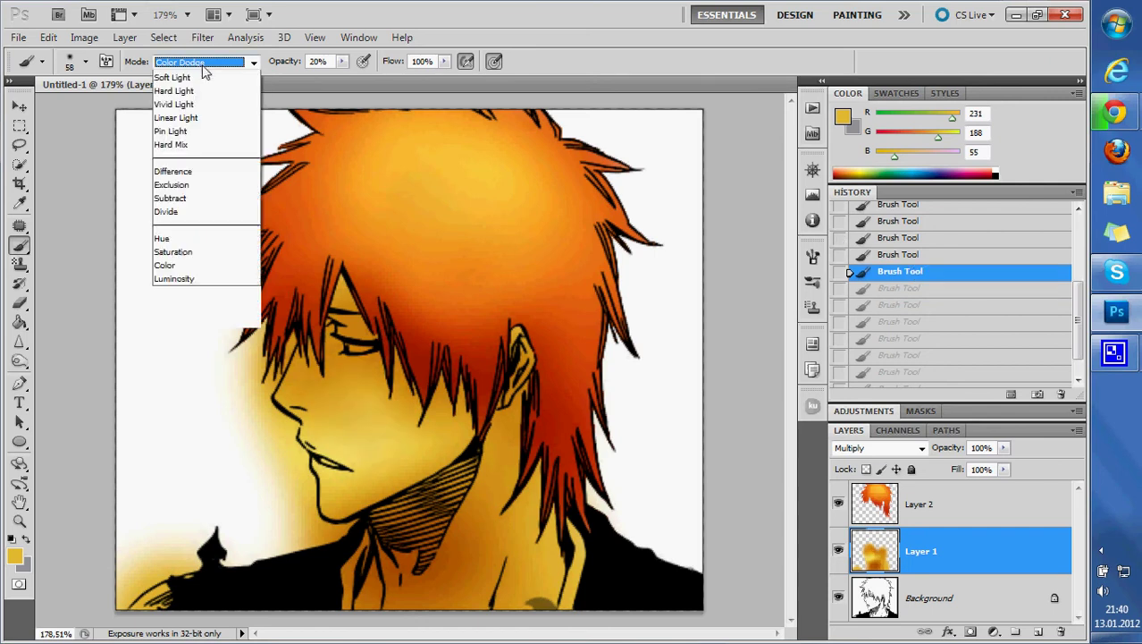
{"action": "left_click", "coordinate": [191, 237]}
{"action": "left_click_drag", "start_coordinate": [284, 365], "coordinate": [331, 412]}
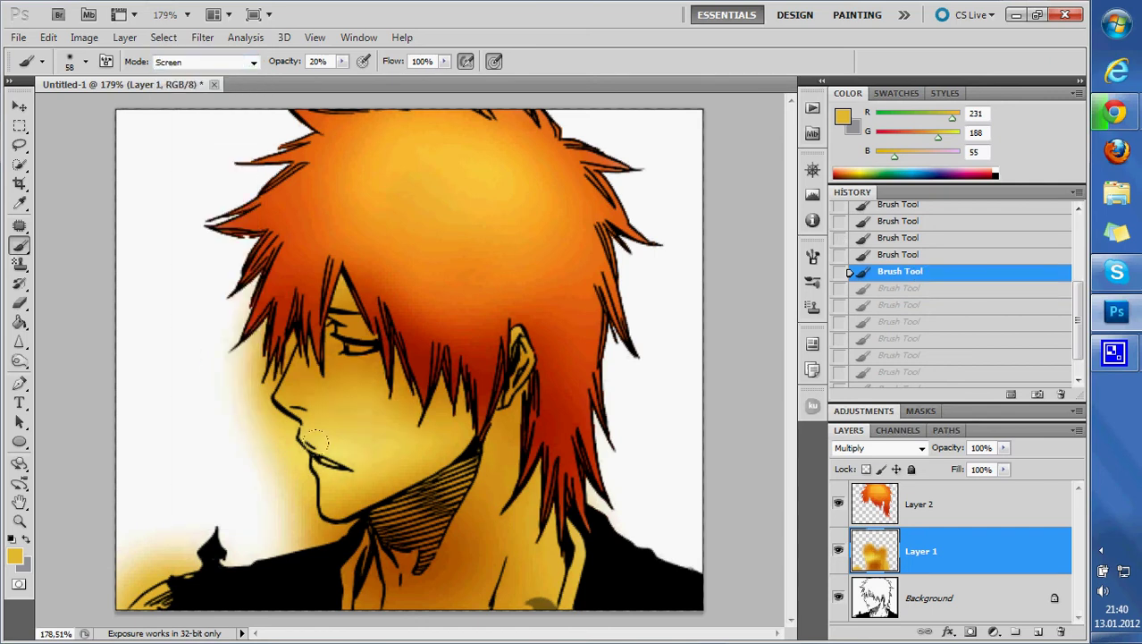
{"action": "mouse_move", "coordinate": [313, 349]}
{"action": "left_mouse_down"}
{"action": "mouse_move", "coordinate": [376, 421]}
{"action": "mouse_move", "coordinate": [438, 526]}
{"action": "mouse_move", "coordinate": [482, 482]}
{"action": "left_mouse_up"}
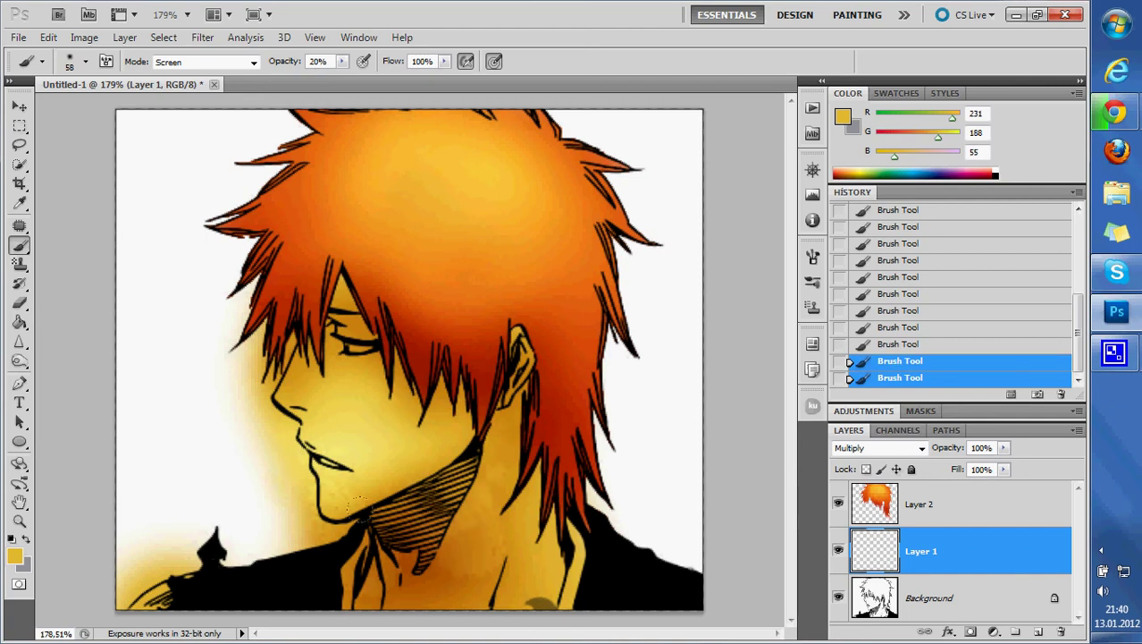
{"action": "mouse_move", "coordinate": [509, 537]}
{"action": "left_mouse_down"}
{"action": "mouse_move", "coordinate": [534, 474]}
{"action": "mouse_move", "coordinate": [547, 595]}
{"action": "mouse_move", "coordinate": [497, 606]}
{"action": "left_mouse_up"}
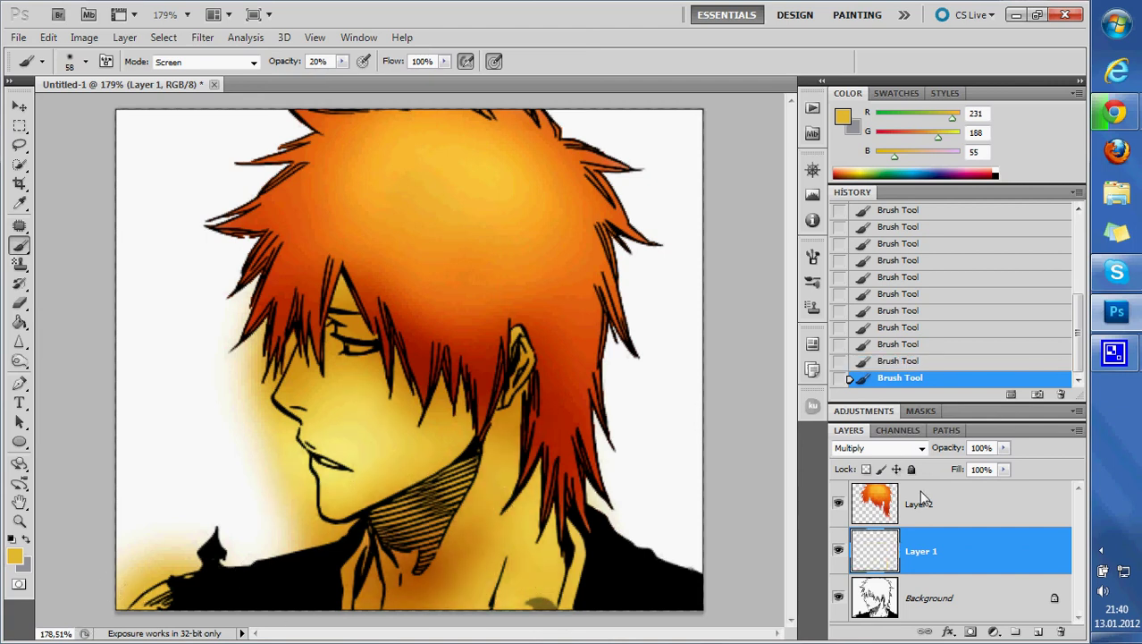
Step: Toggle the orange hair layer to check the skin, then try a size-30 eraser stroke and undo it
{"action": "left_click", "coordinate": [837, 507]}
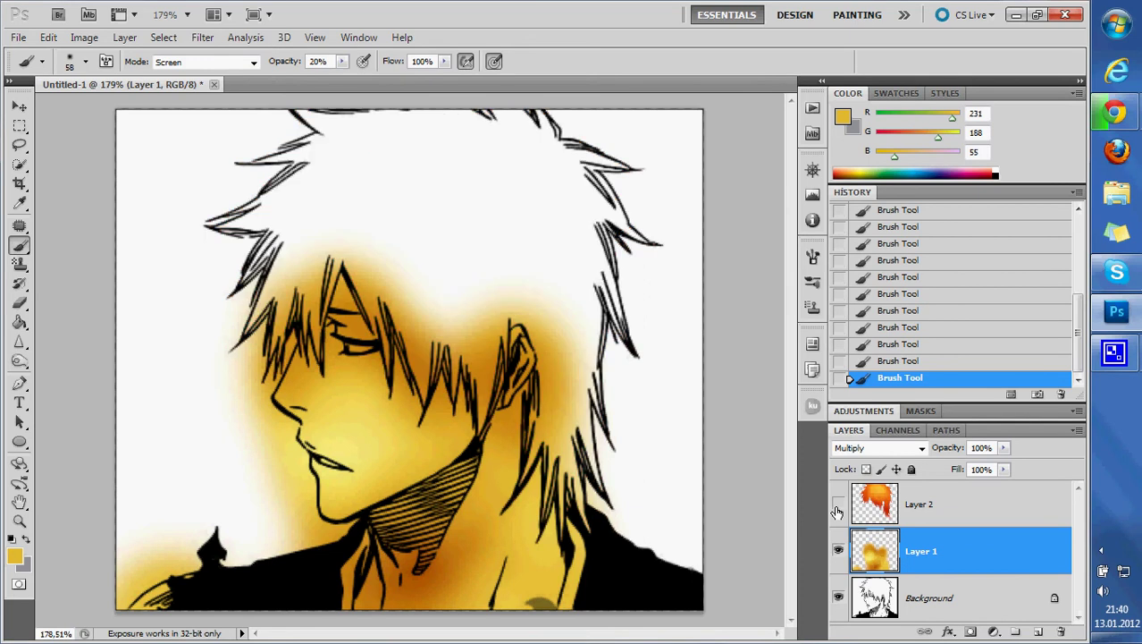
{"action": "left_click", "coordinate": [838, 508]}
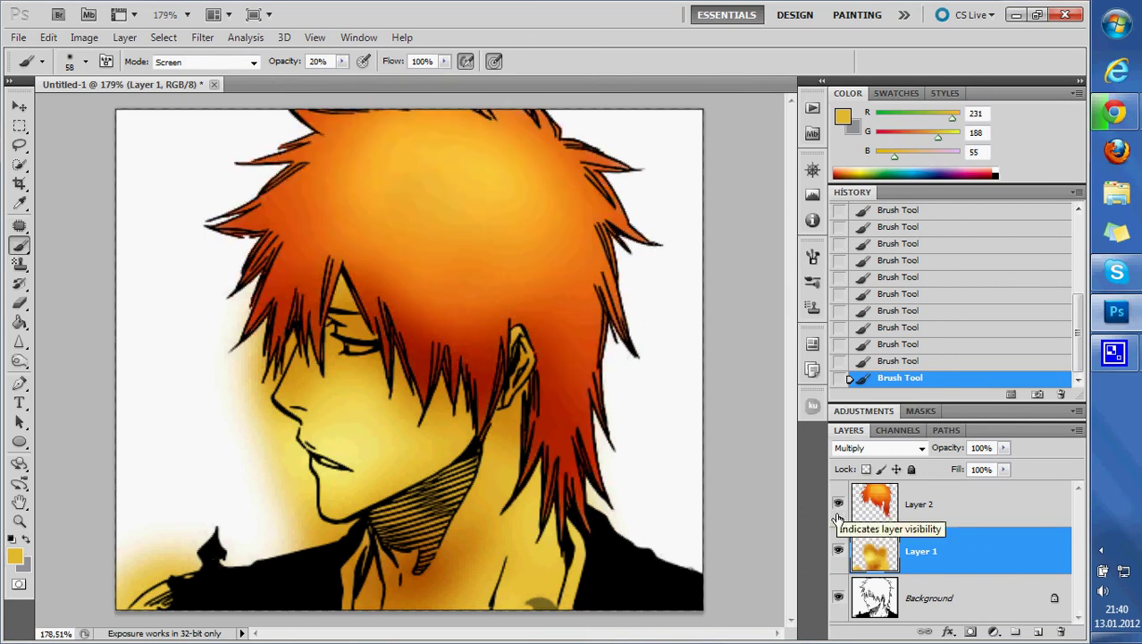
{"action": "left_click", "coordinate": [20, 302]}
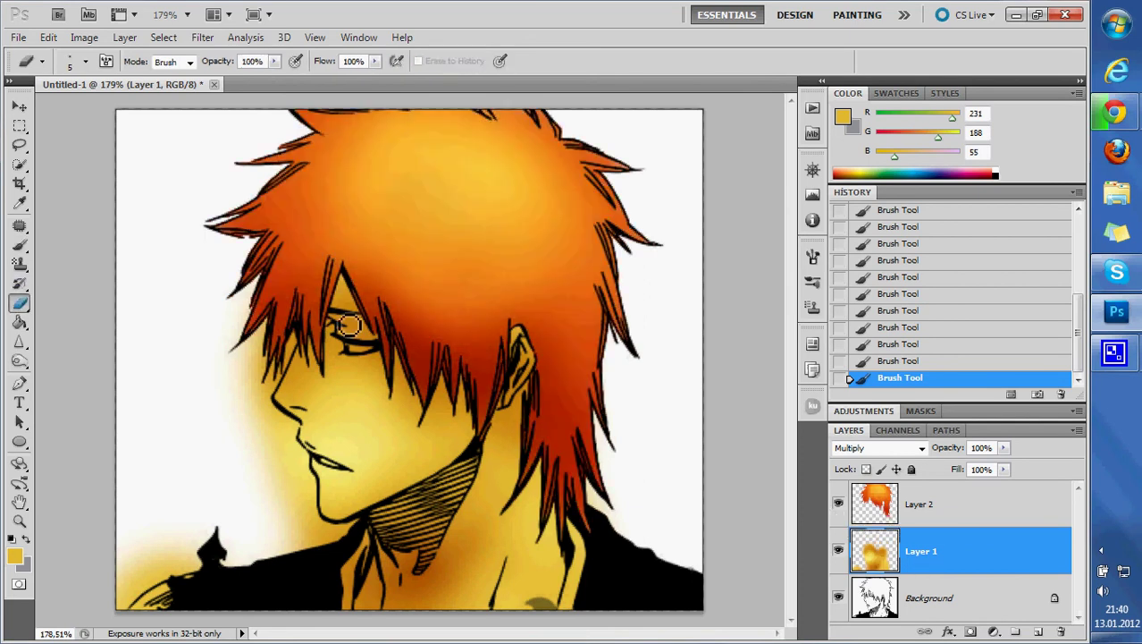
{"action": "key", "text": "bracketright"}
{"action": "key", "text": "bracketright"}
{"action": "key", "text": "bracketright"}
{"action": "left_click_drag", "start_coordinate": [409, 358], "coordinate": [466, 362]}
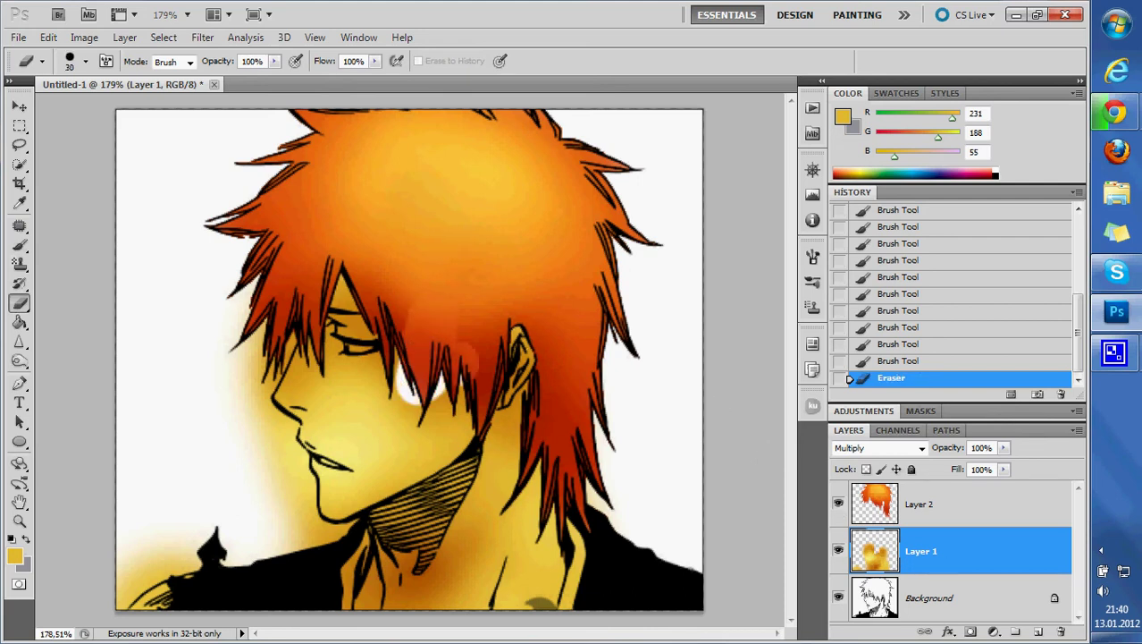
{"action": "key", "text": "ctrl+z"}
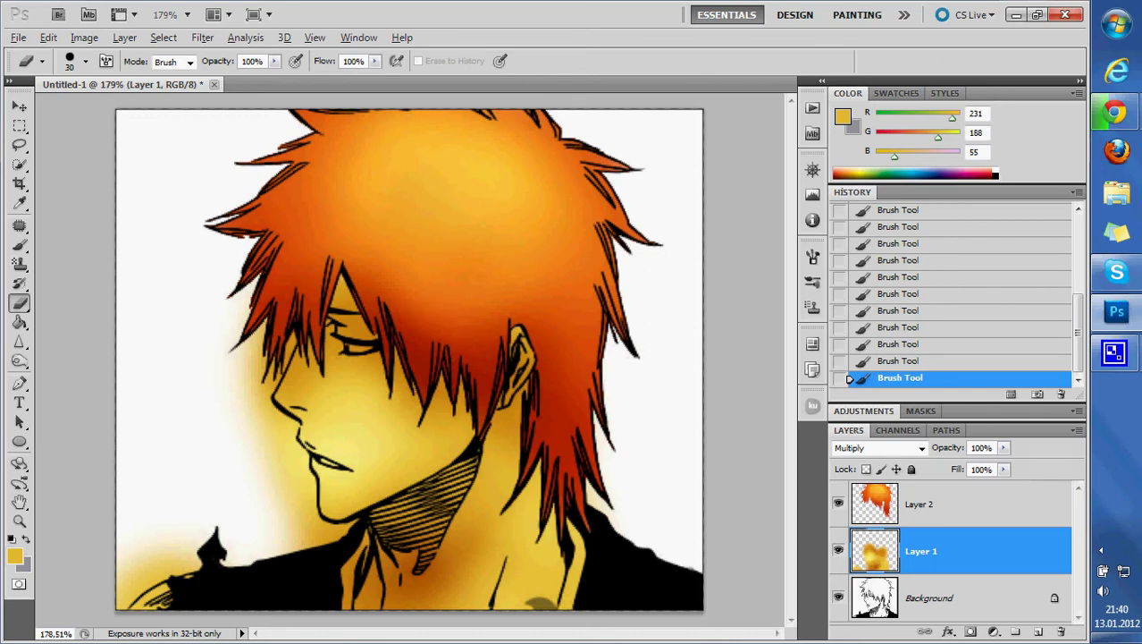
{"action": "scroll", "coordinate": [409, 357], "scroll_direction": "up", "scroll_amount": 2}
{"action": "scroll", "coordinate": [410, 358], "scroll_direction": "up", "scroll_amount": 2}
{"action": "scroll", "coordinate": [409, 358], "scroll_direction": "down", "scroll_amount": 3}
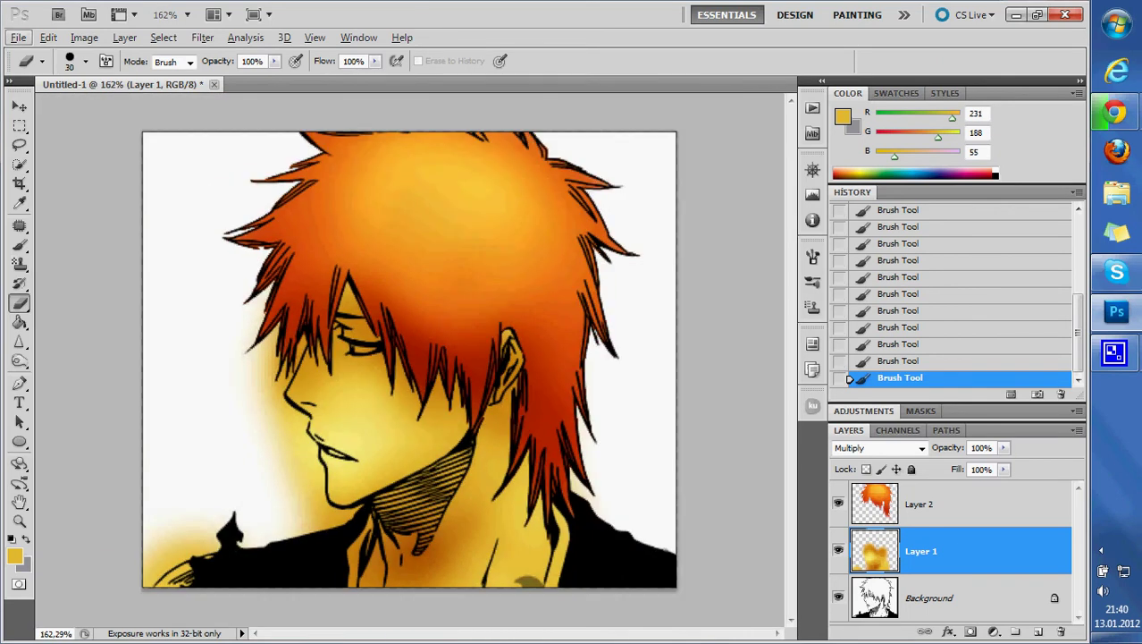
Step: Hide the orange hair layer, select the line-art hair area, and erase skin colour spilling into it
{"action": "left_click", "coordinate": [838, 504]}
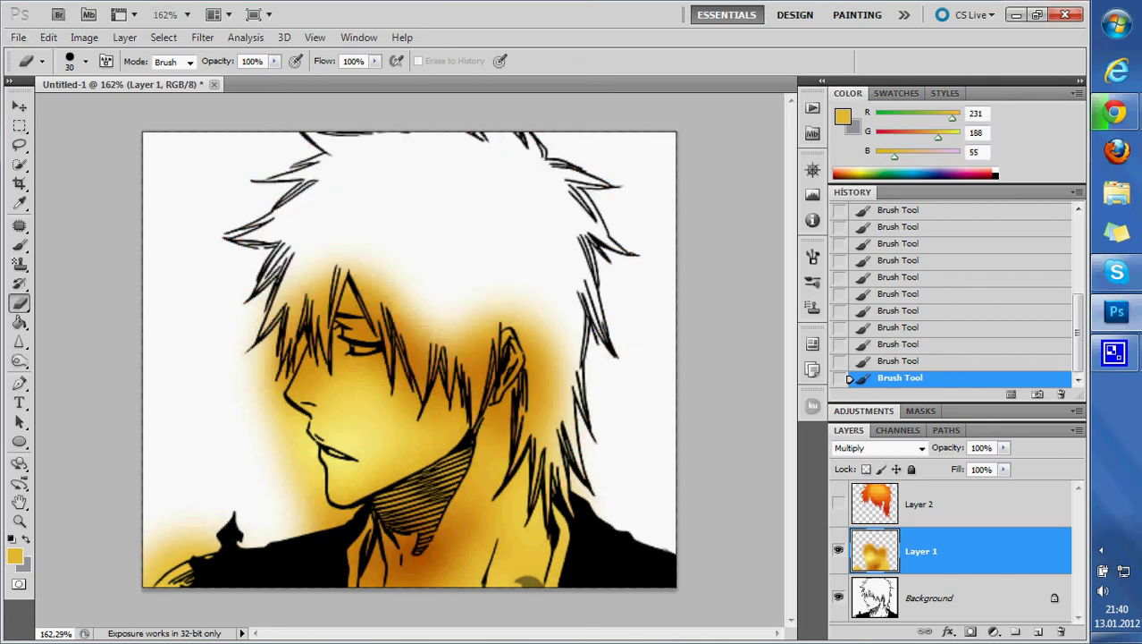
{"action": "key", "text": "w"}
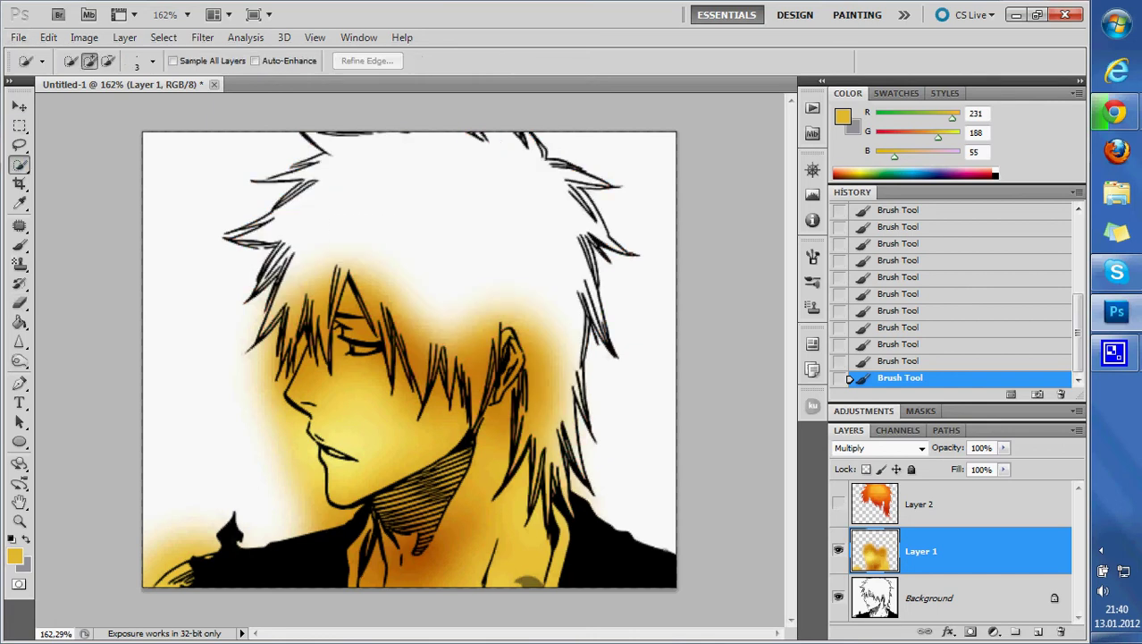
{"action": "key", "text": "ctrl+d"}
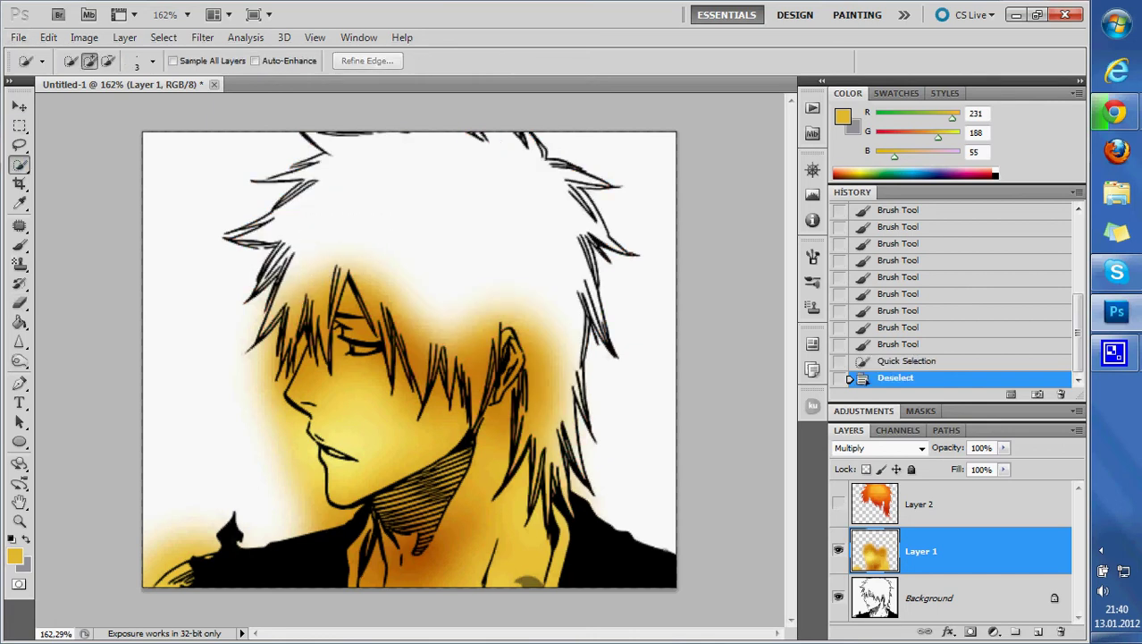
{"action": "key", "text": "alt+bracketleft"}
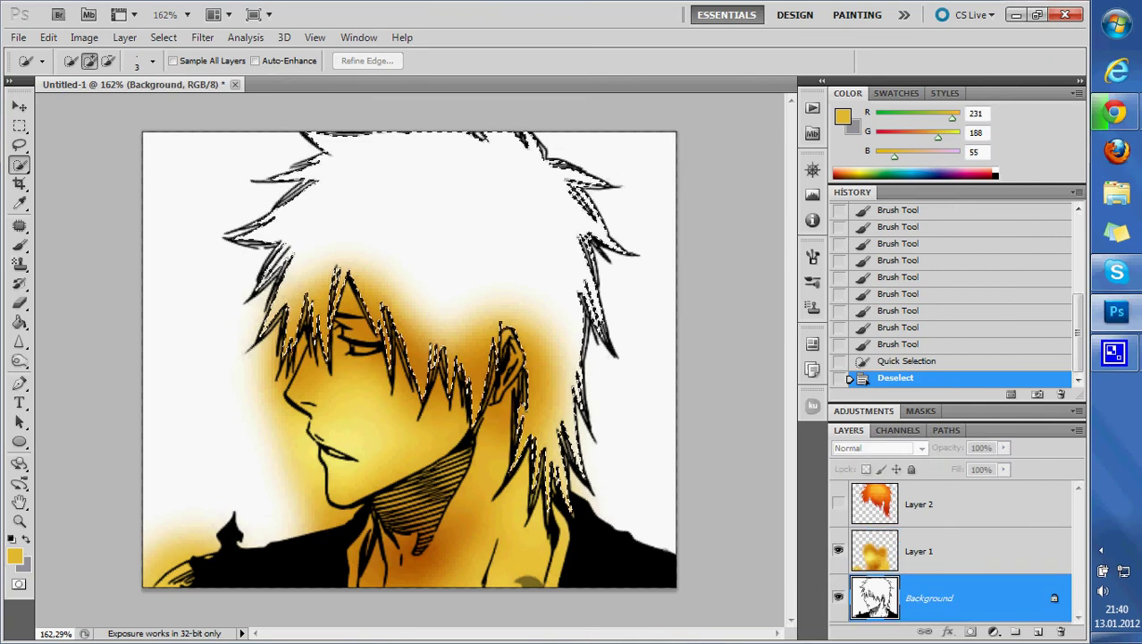
{"action": "left_click", "coordinate": [314, 183]}
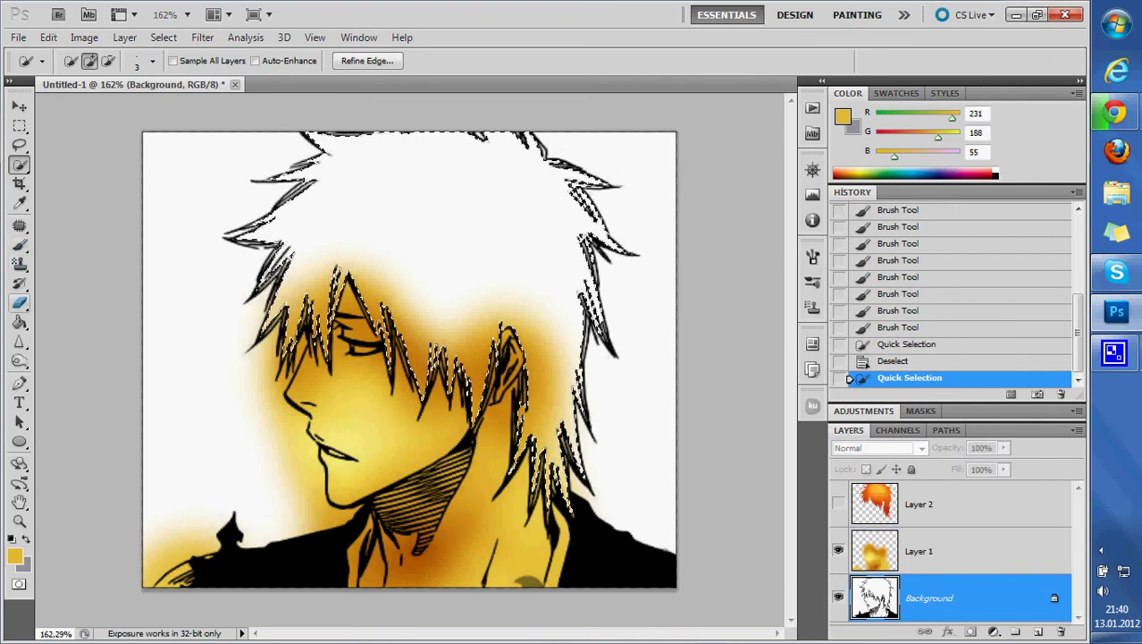
{"action": "key", "text": "b"}
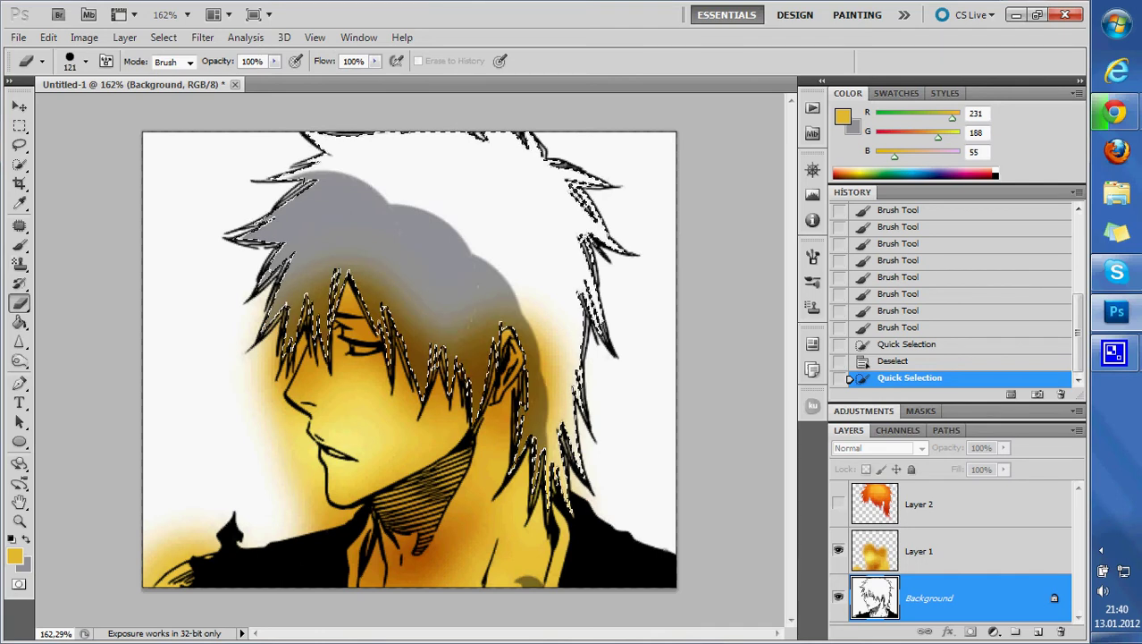
{"action": "left_click_drag", "start_coordinate": [318, 224], "coordinate": [546, 483]}
{"action": "key", "text": "ctrl+z"}
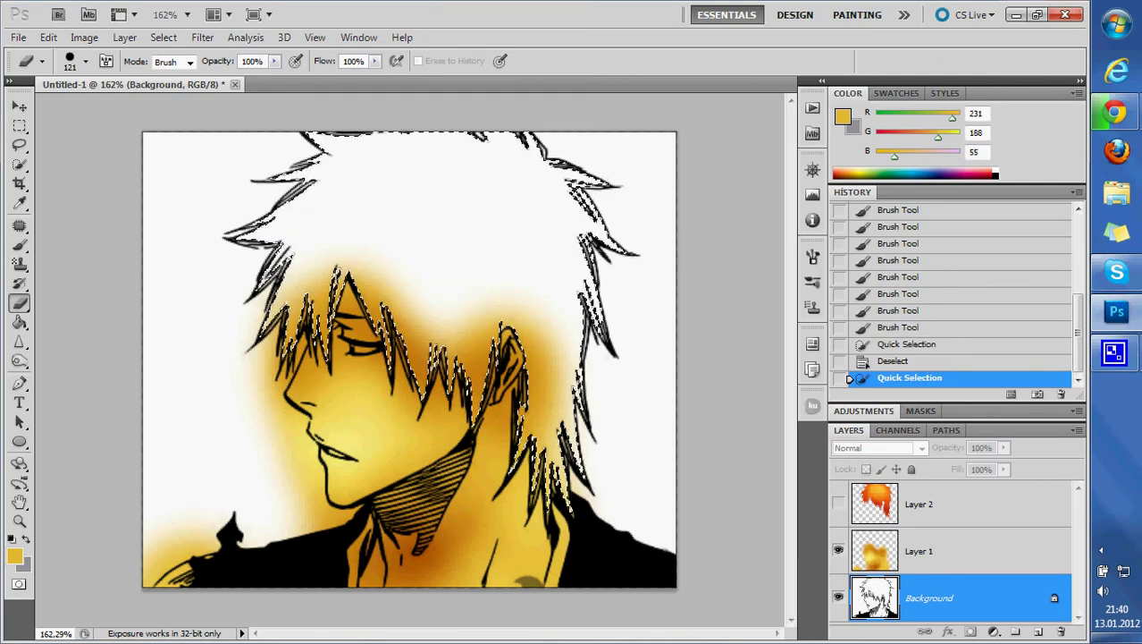
{"action": "key", "text": "alt+bracketright"}
{"action": "left_click_drag", "start_coordinate": [384, 295], "coordinate": [537, 465]}
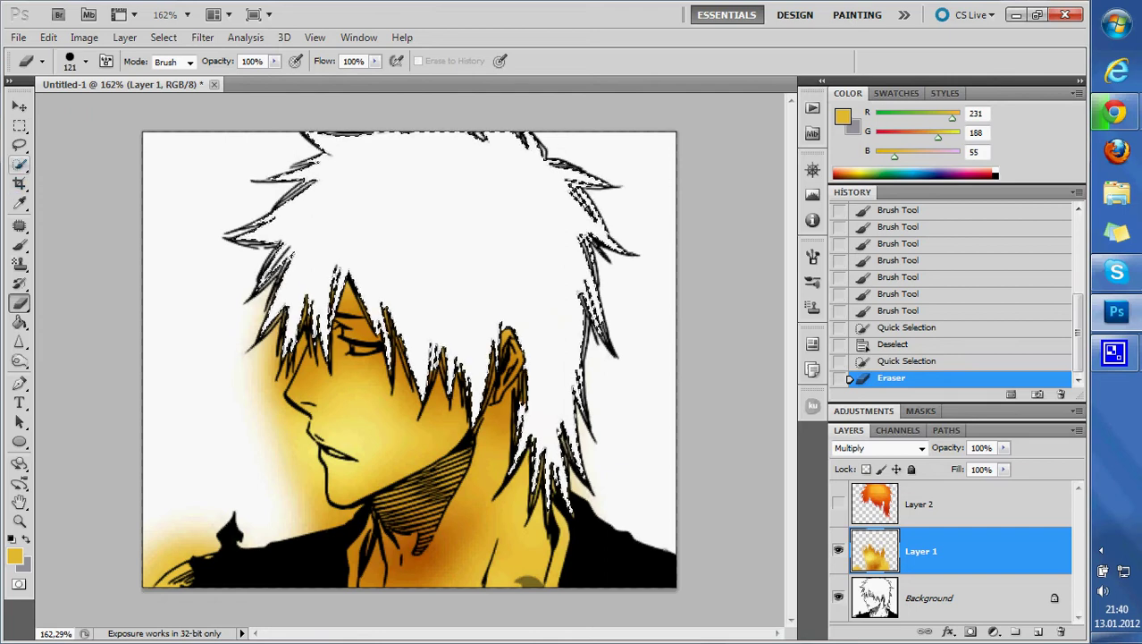
Step: Select the white background and delete the stray skin colour outside the figure with a size-173 eraser
{"action": "key", "text": "w"}
{"action": "key", "text": "alt+bracketleft"}
{"action": "key", "text": "ctrl+d"}
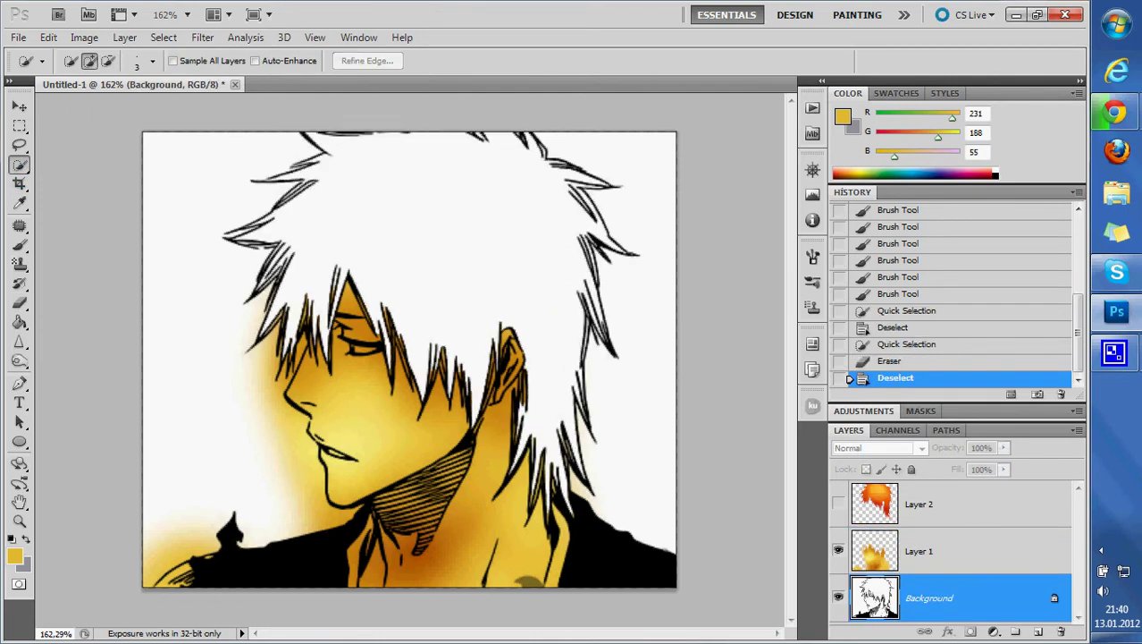
{"action": "left_click_drag", "start_coordinate": [183, 268], "coordinate": [268, 537]}
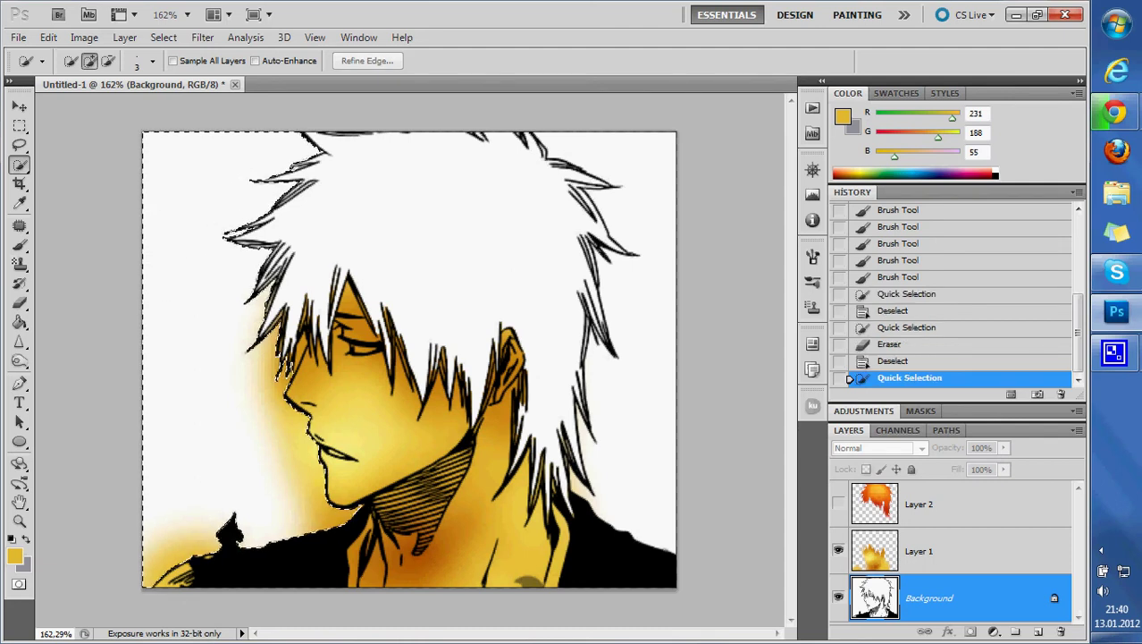
{"action": "left_click", "coordinate": [644, 380]}
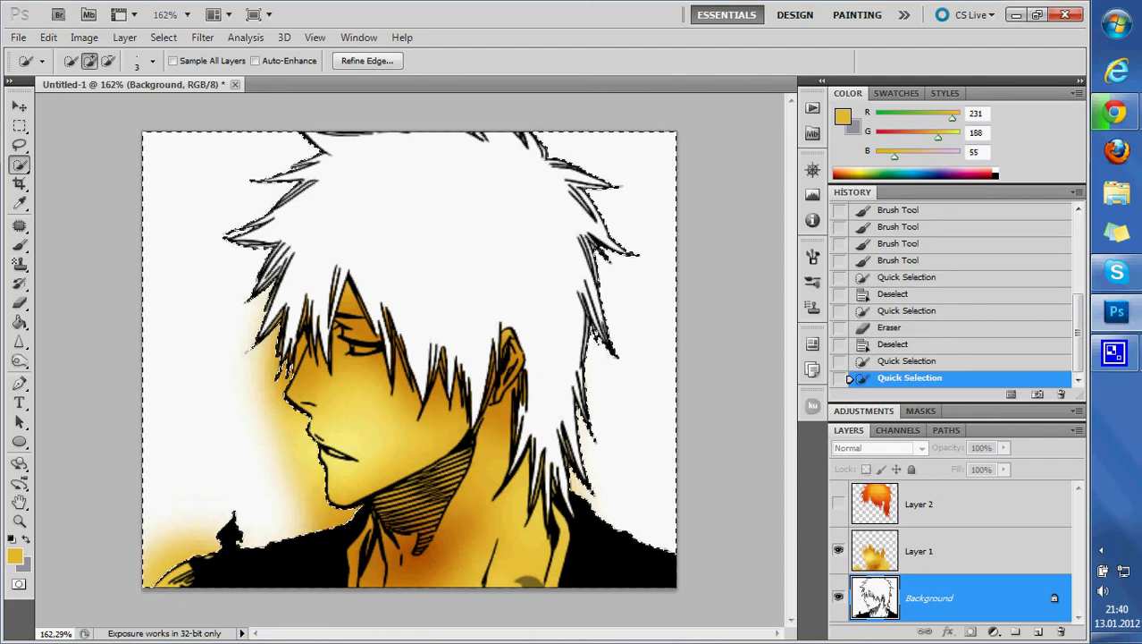
{"action": "key", "text": "alt+bracketright"}
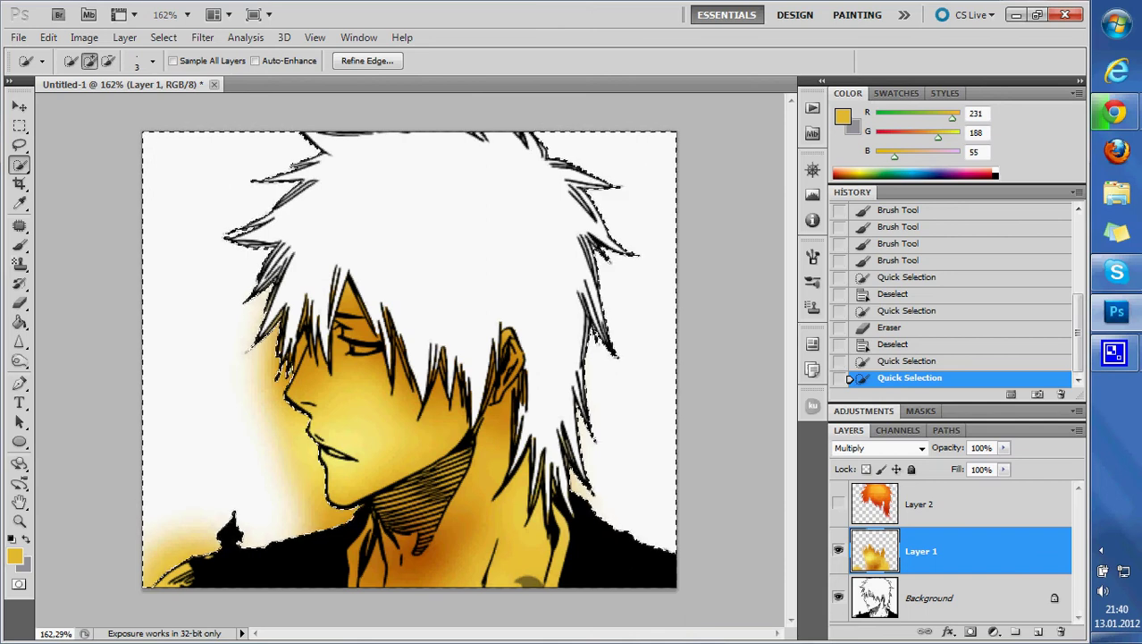
{"action": "key", "text": "b"}
{"action": "left_click_drag", "start_coordinate": [267, 306], "coordinate": [288, 305]}
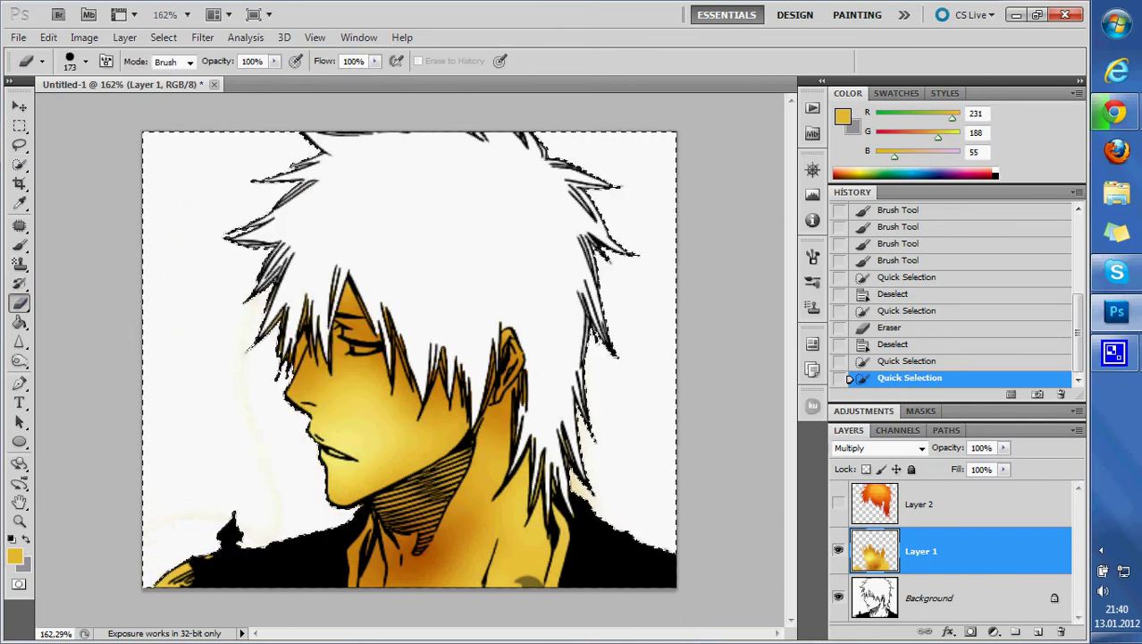
{"action": "key", "text": "Delete"}
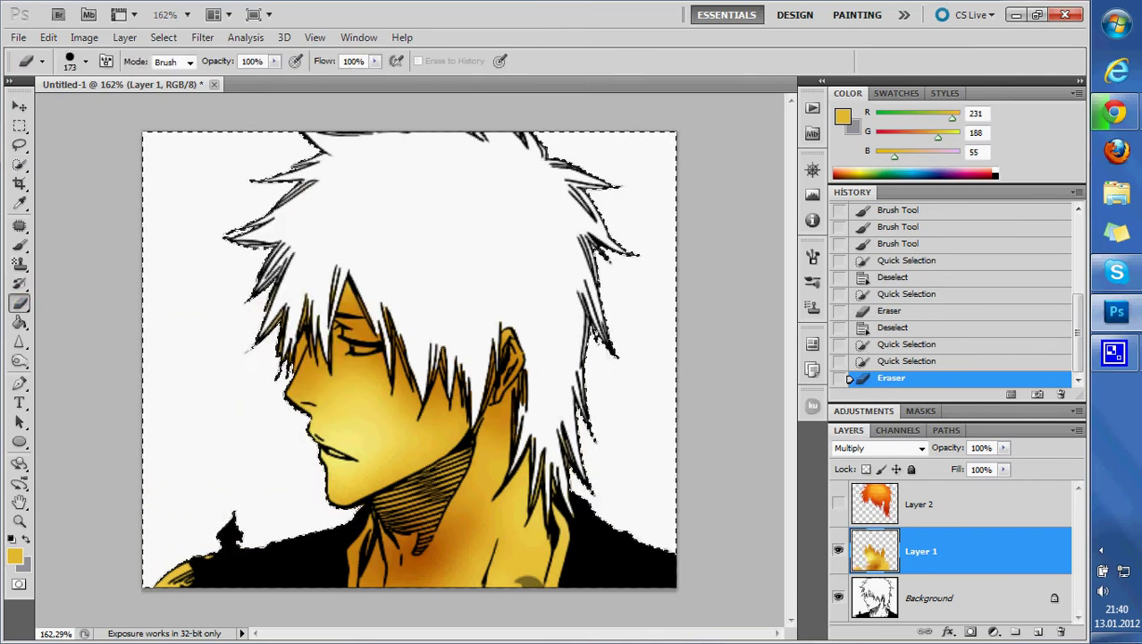
{"action": "key", "text": "ctrl+d"}
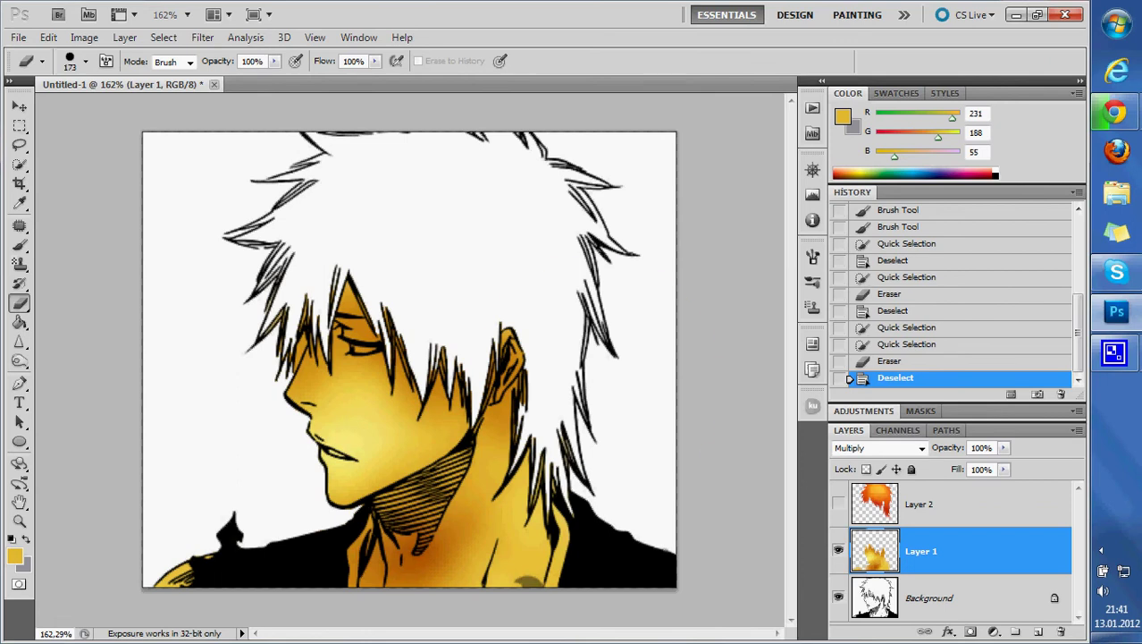
Step: Erase a thin line of skin colour along a hair strand with a fine eraser, undoing and redoing it
{"action": "scroll", "coordinate": [392, 367], "scroll_direction": "up", "scroll_amount": 2}
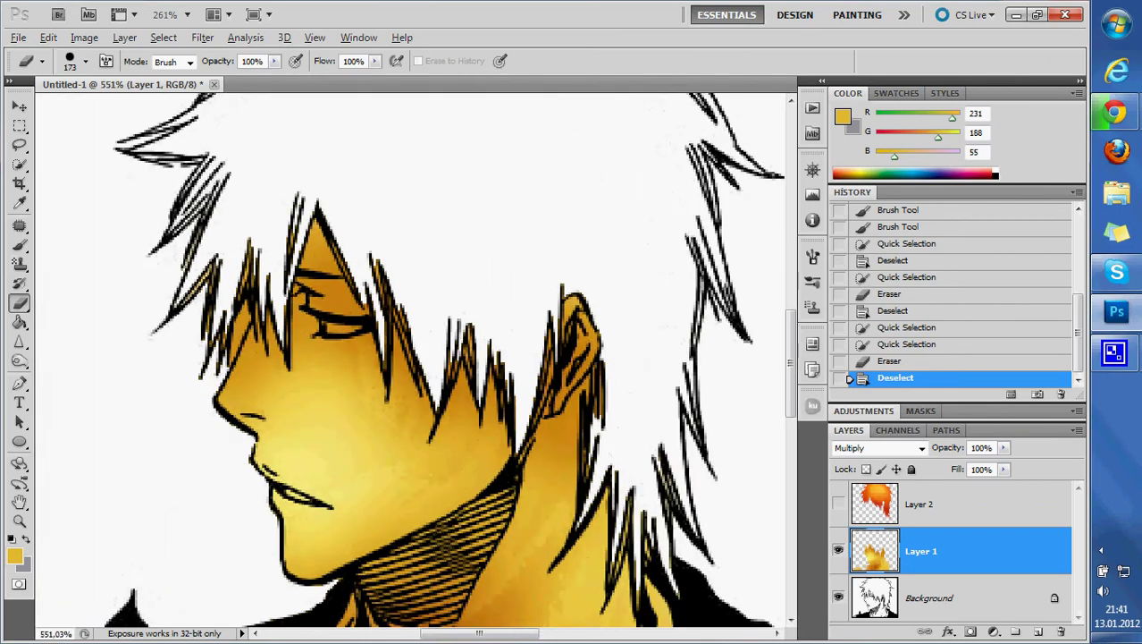
{"action": "scroll", "coordinate": [226, 353], "scroll_direction": "up", "scroll_amount": 3}
{"action": "right_click", "coordinate": [331, 323]}
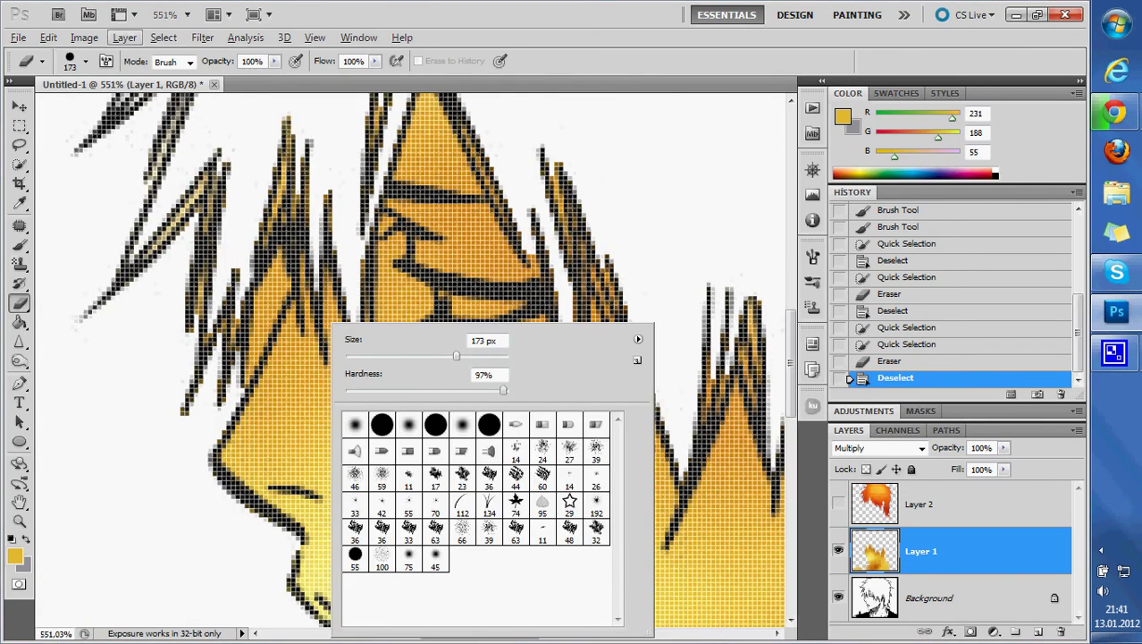
{"action": "key", "text": "Escape"}
{"action": "left_click_drag", "start_coordinate": [544, 364], "coordinate": [465, 365]}
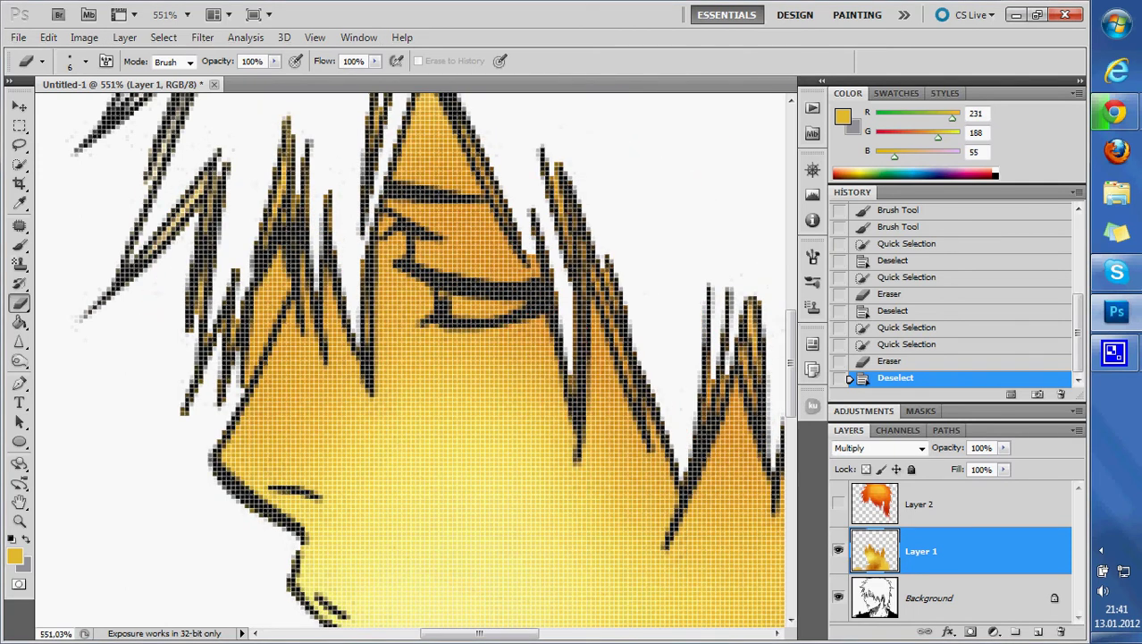
{"action": "left_click_drag", "start_coordinate": [280, 273], "coordinate": [253, 331]}
{"action": "key", "text": "ctrl+z"}
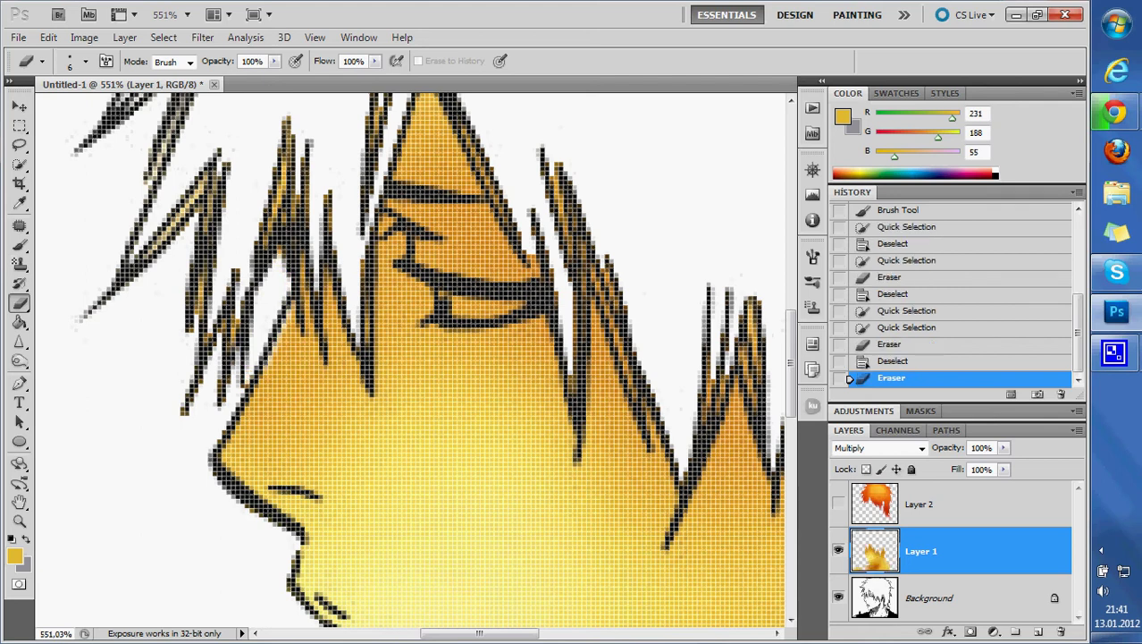
{"action": "key", "text": "ctrl+z"}
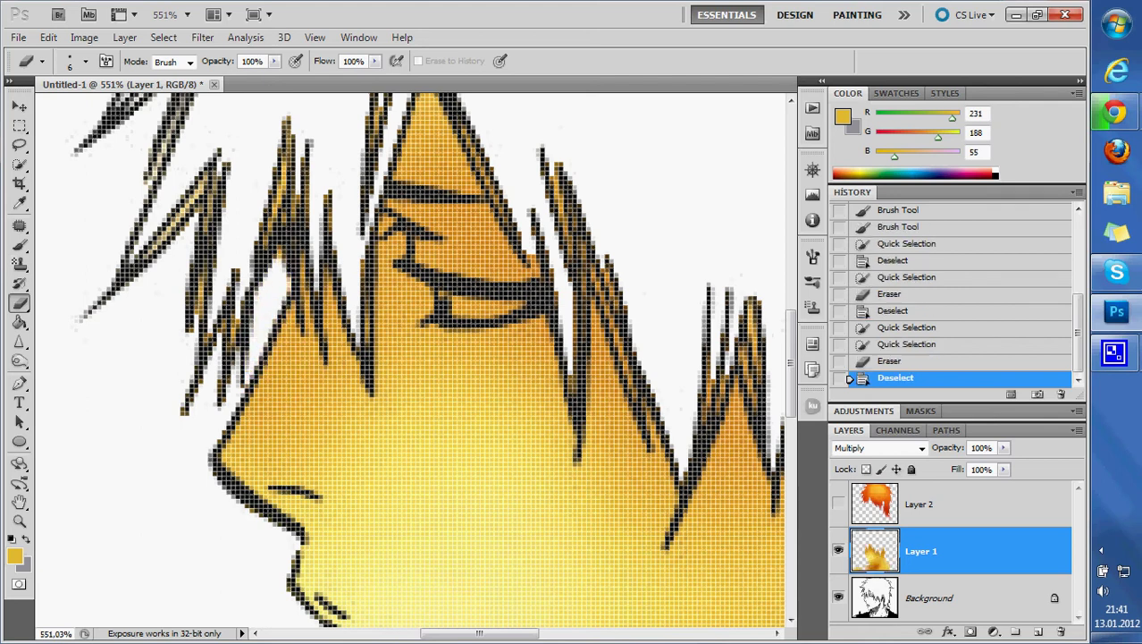
{"action": "key", "text": "ctrl+z"}
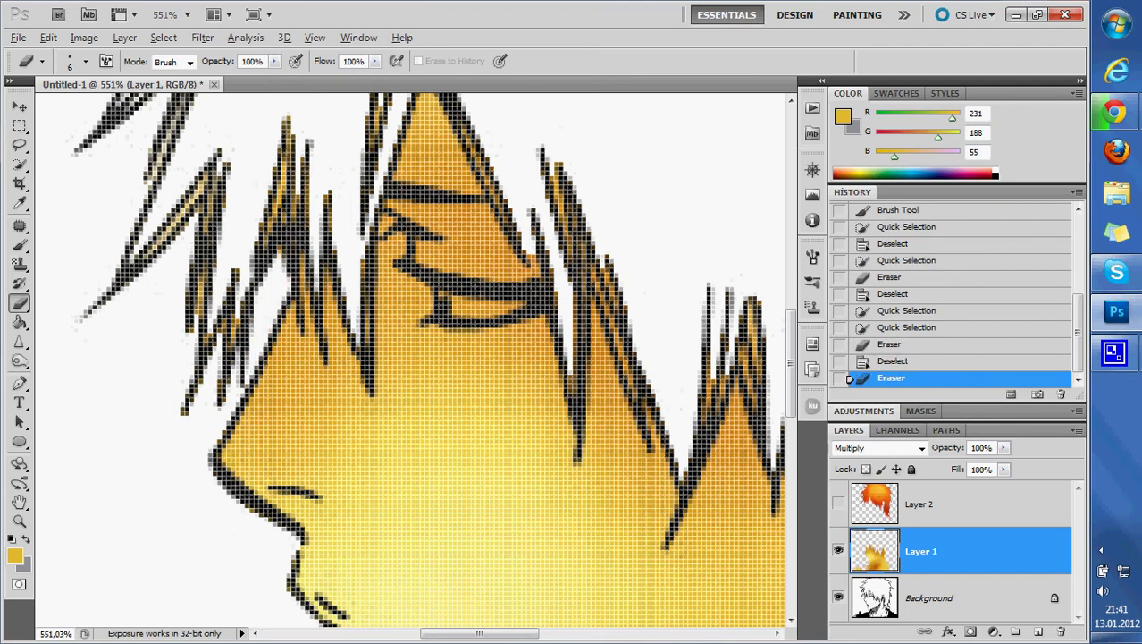
Step: Scroll around the image, then set the view to actual pixels and zoom to 200%
{"action": "scroll", "coordinate": [411, 357], "scroll_direction": "down", "scroll_amount": 3}
{"action": "scroll", "coordinate": [412, 358], "scroll_direction": "down", "scroll_amount": 1}
{"action": "scroll", "coordinate": [411, 358], "scroll_direction": "down", "scroll_amount": 1}
{"action": "scroll", "coordinate": [411, 357], "scroll_direction": "down", "scroll_amount": 2}
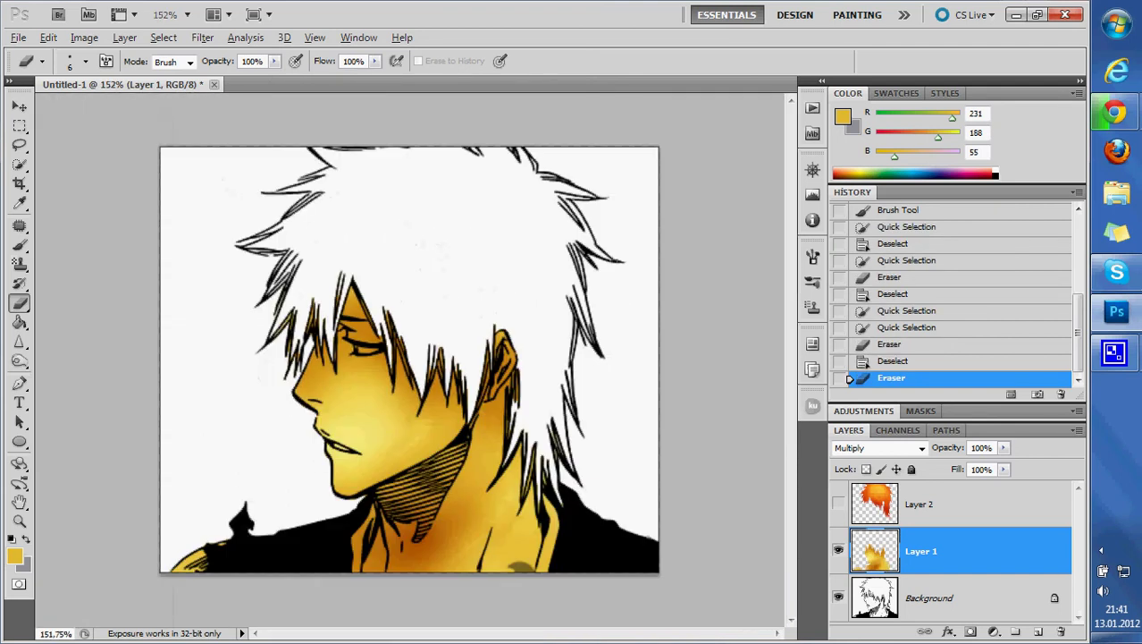
{"action": "scroll", "coordinate": [410, 358], "scroll_direction": "up", "scroll_amount": 2}
{"action": "scroll", "coordinate": [409, 358], "scroll_direction": "up", "scroll_amount": 2}
{"action": "scroll", "coordinate": [409, 357], "scroll_direction": "down", "scroll_amount": 2}
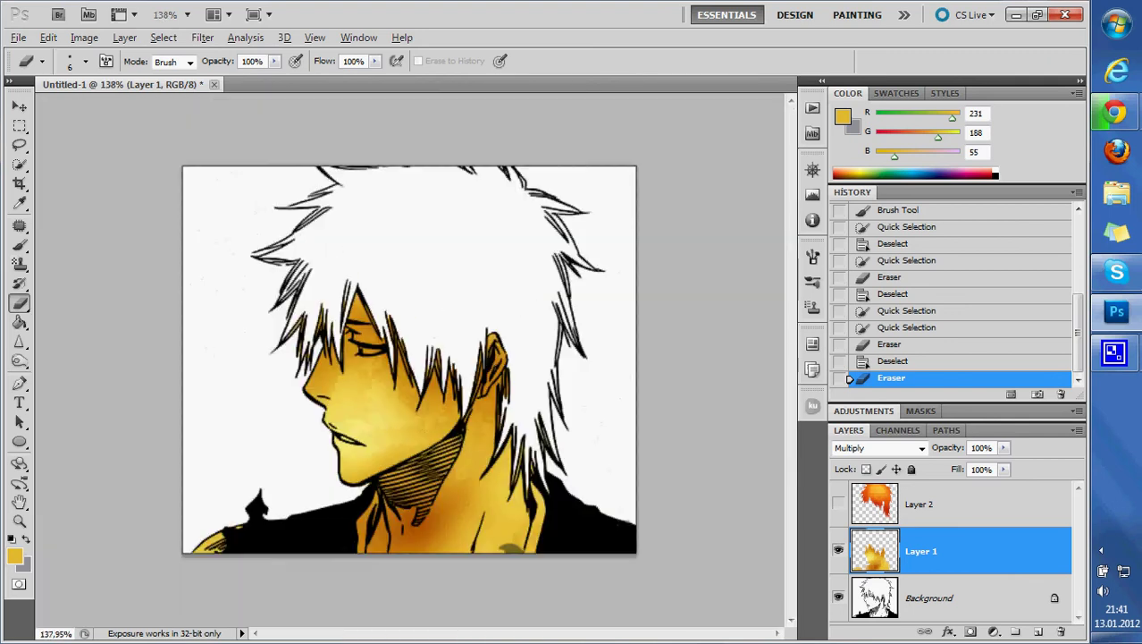
{"action": "scroll", "coordinate": [409, 358], "scroll_direction": "down", "scroll_amount": 1}
{"action": "key", "text": "alt+space"}
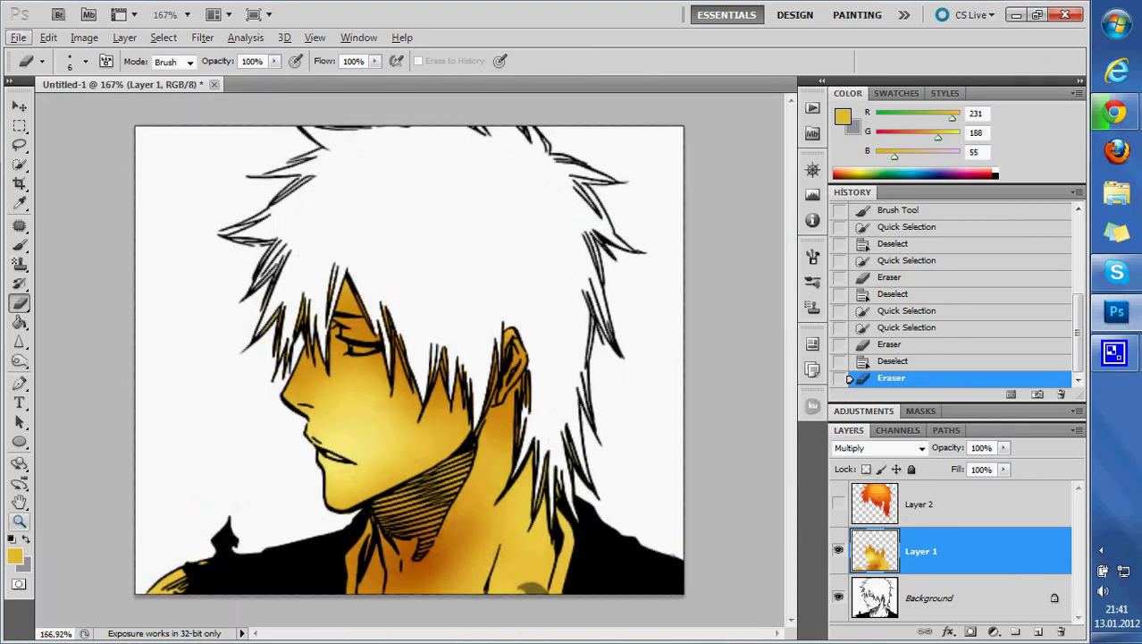
{"action": "key", "text": "z"}
{"action": "key", "text": "ctrl+1"}
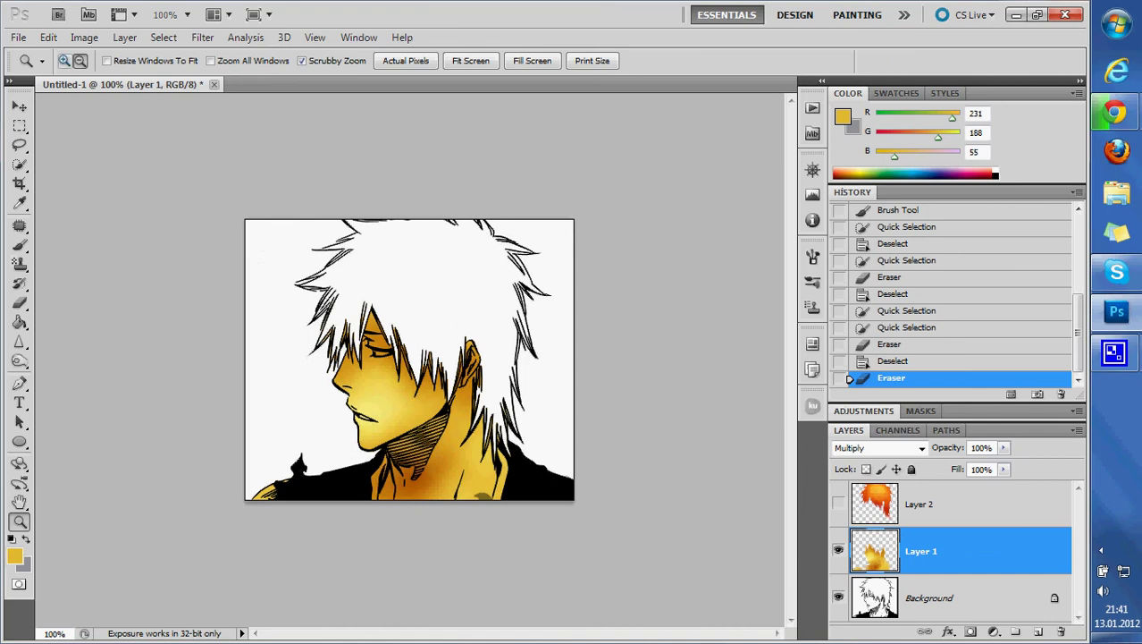
{"action": "key", "text": "ctrl+plus"}
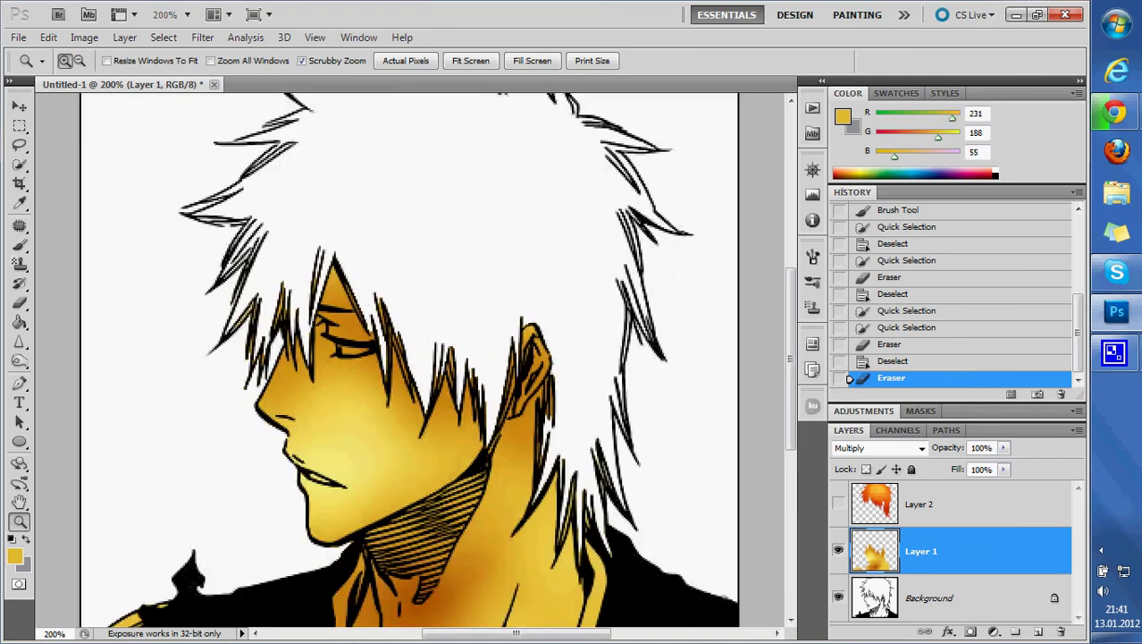
Step: Show the orange hair layer and convert the line-art Background into an unlocked Layer 0
{"action": "left_click", "coordinate": [838, 503]}
{"action": "scroll", "coordinate": [409, 358], "scroll_direction": "down", "scroll_amount": 2, "text": "alt"}
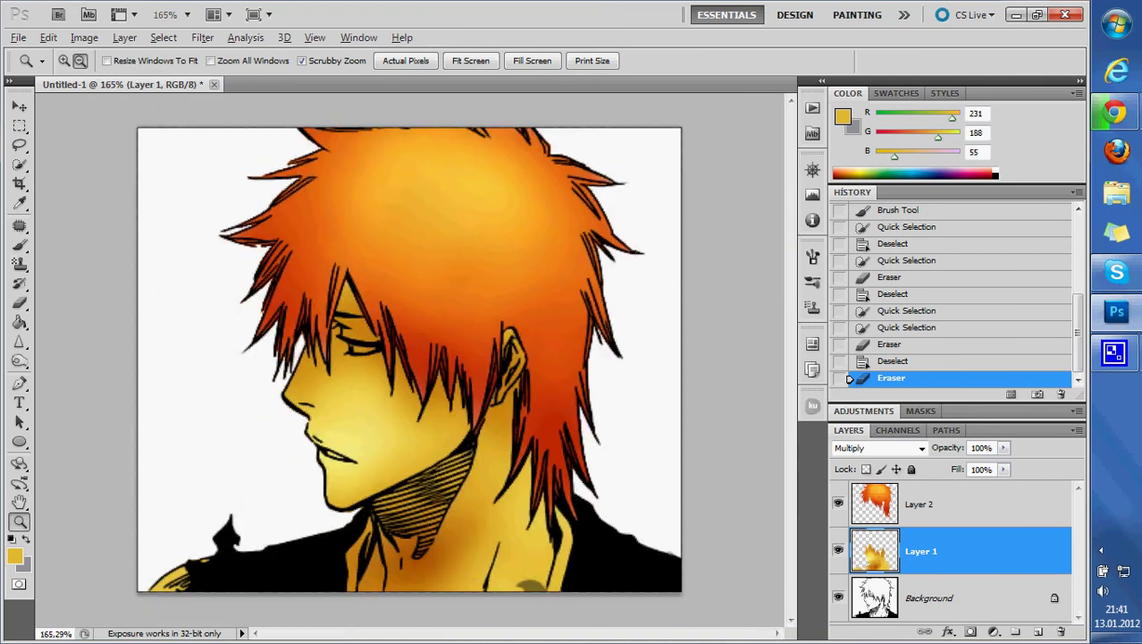
{"action": "scroll", "coordinate": [409, 357], "scroll_direction": "down", "scroll_amount": 1}
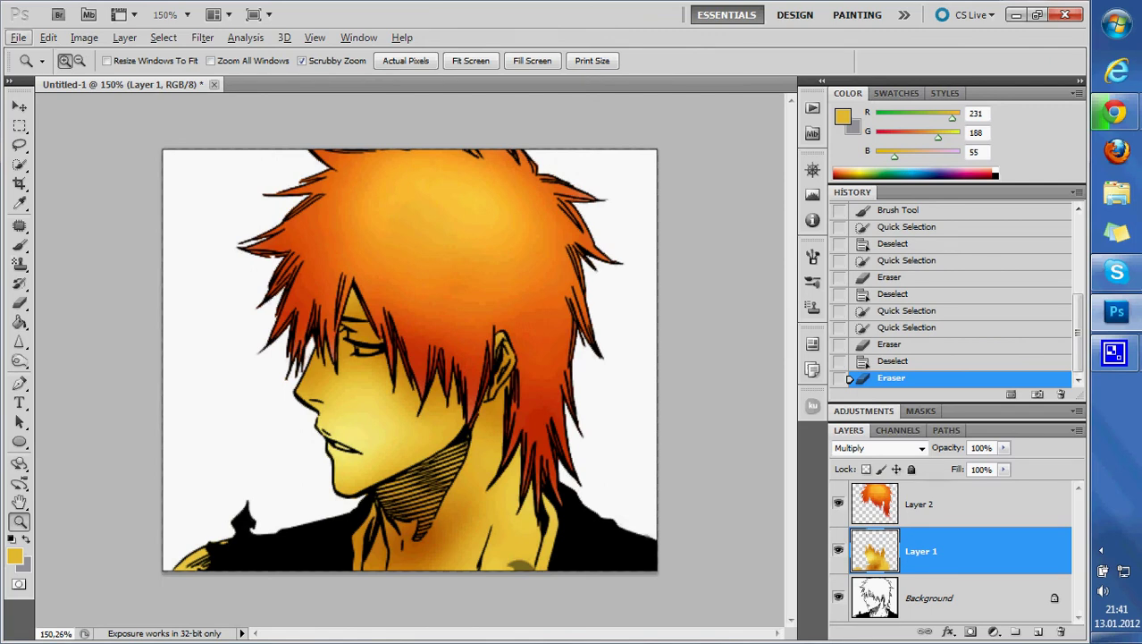
{"action": "key", "text": "alt+bracketleft"}
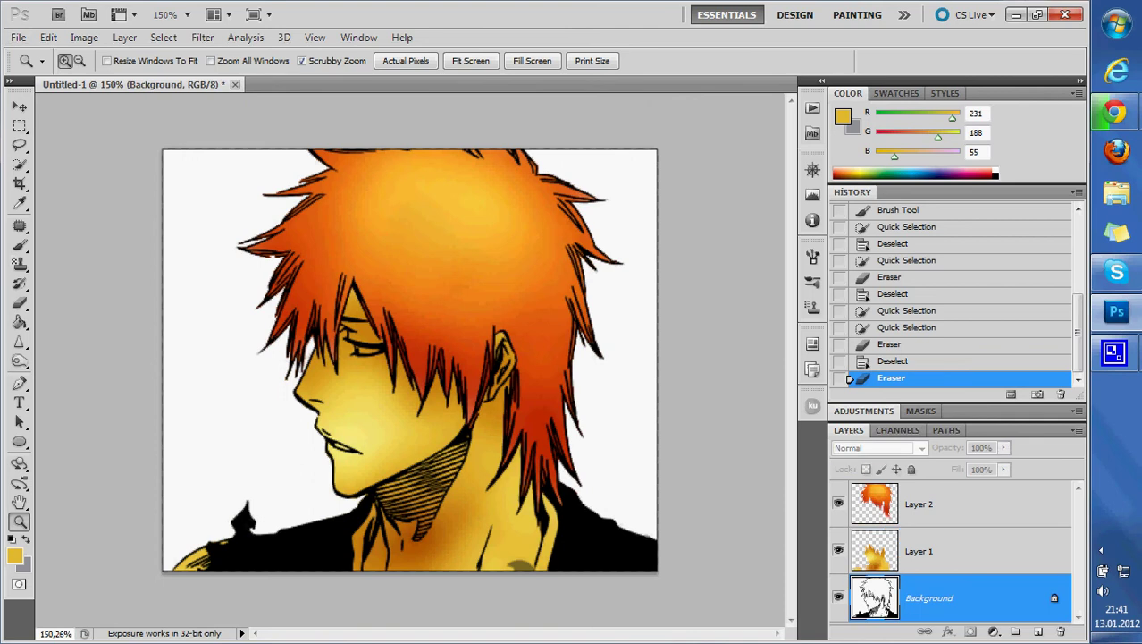
{"action": "key", "text": "alt+bracketright"}
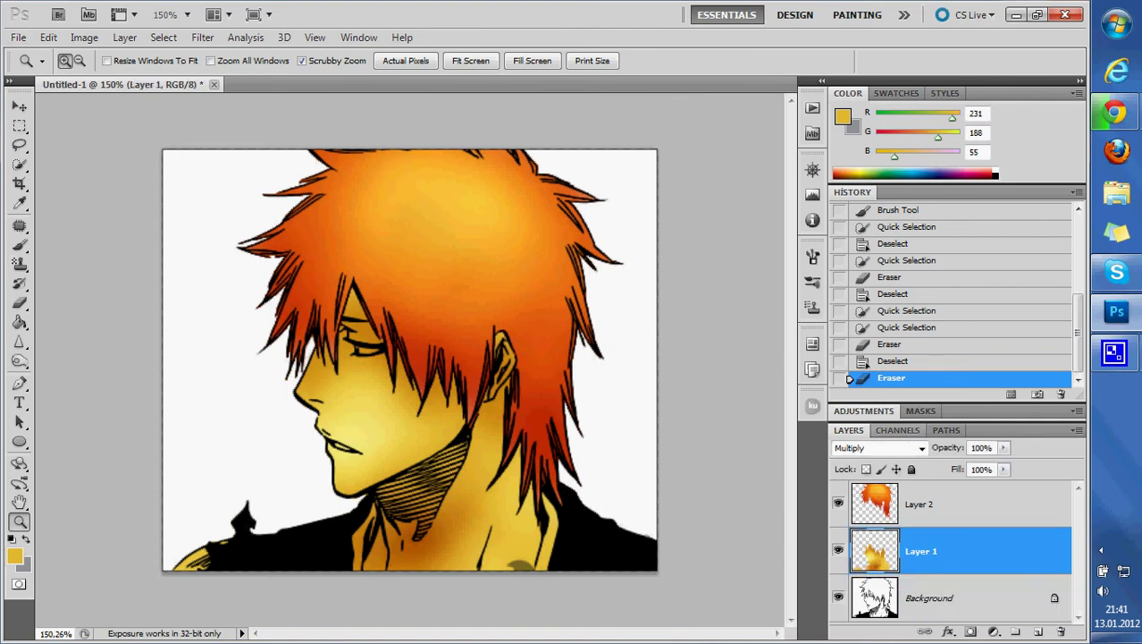
{"action": "key", "text": "alt+bracketleft"}
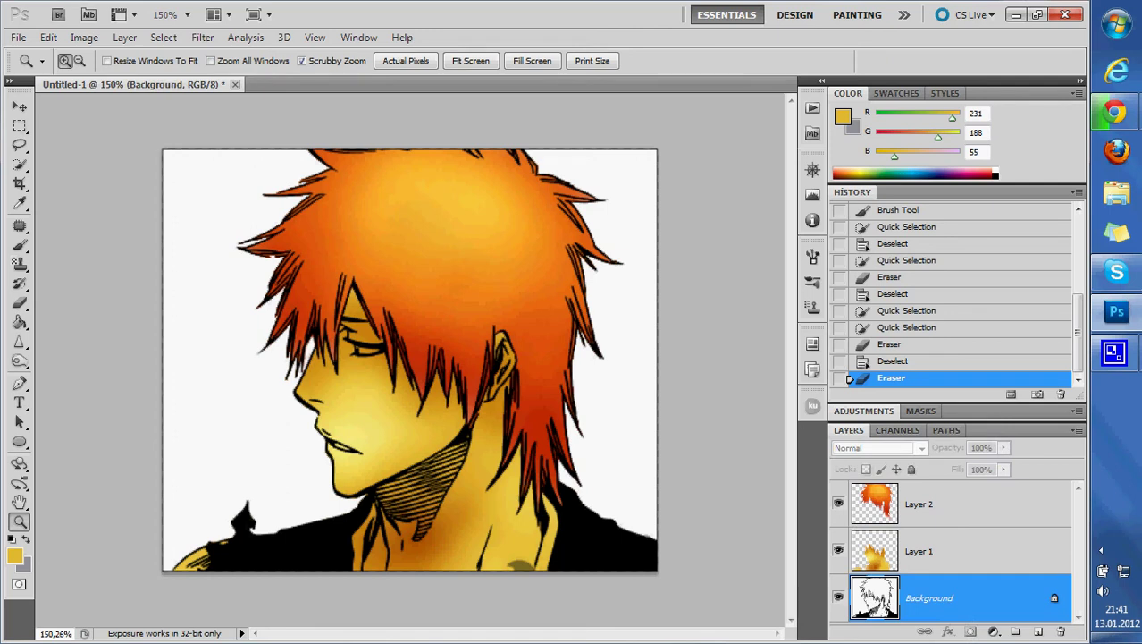
{"action": "double_click", "coordinate": [930, 598]}
{"action": "key", "text": "Return"}
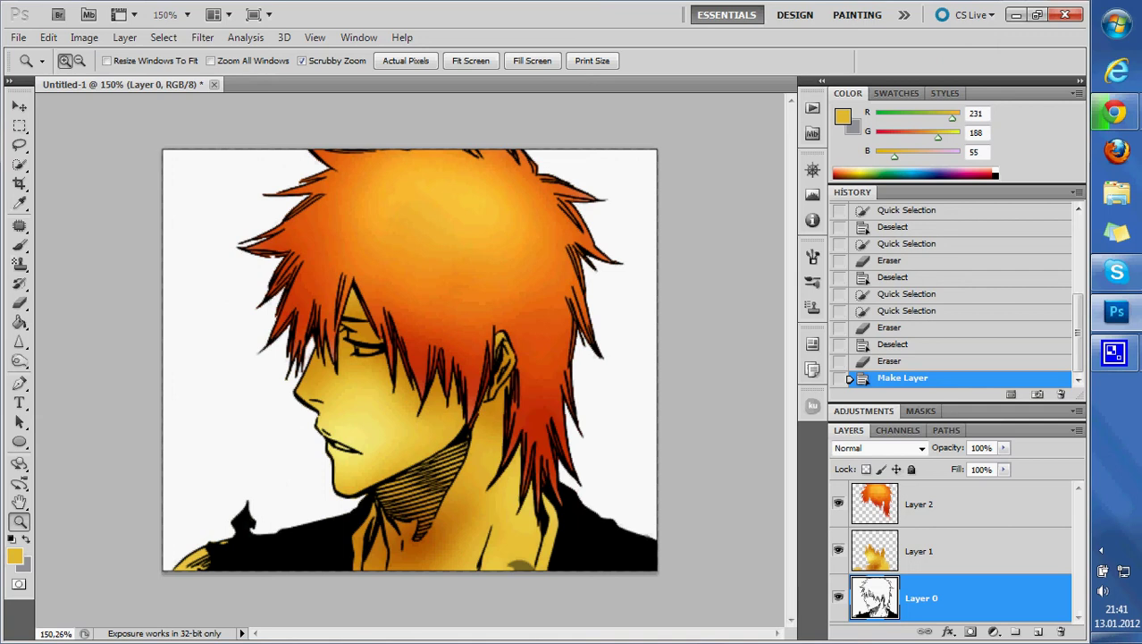
Step: Add an empty Layer 3 beneath the line art and set Layer 0 to Multiply
{"action": "key", "text": "ctrl+shift+alt+n"}
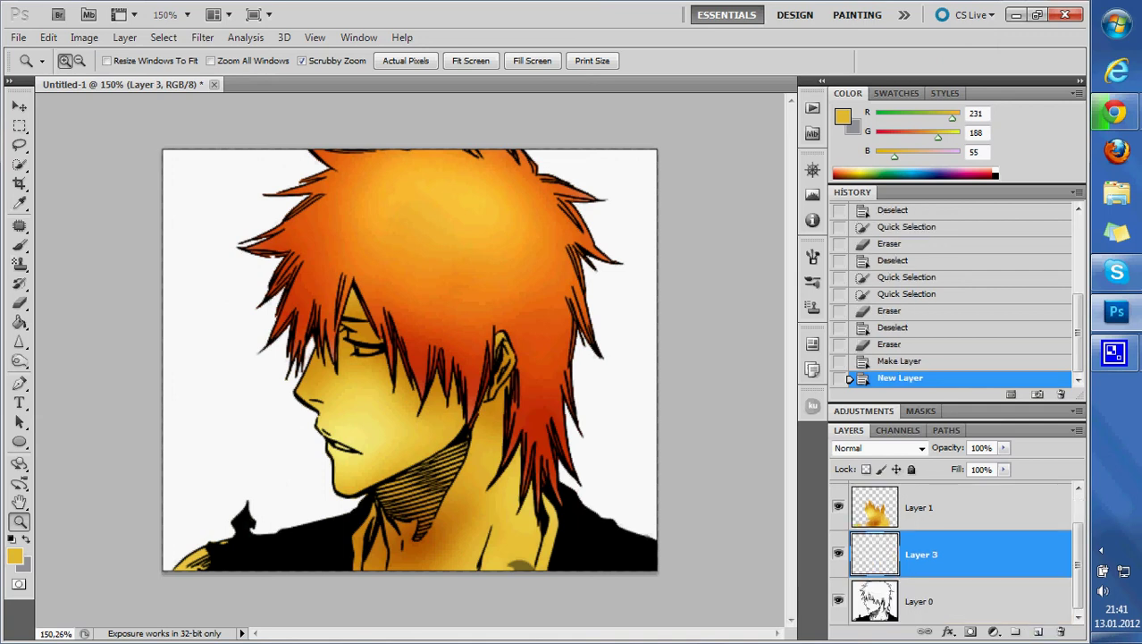
{"action": "mouse_move", "coordinate": [839, 554]}
{"action": "left_mouse_down"}
{"action": "mouse_move", "coordinate": [839, 595]}
{"action": "mouse_move", "coordinate": [894, 601]}
{"action": "left_mouse_up"}
{"action": "left_click", "coordinate": [921, 600]}
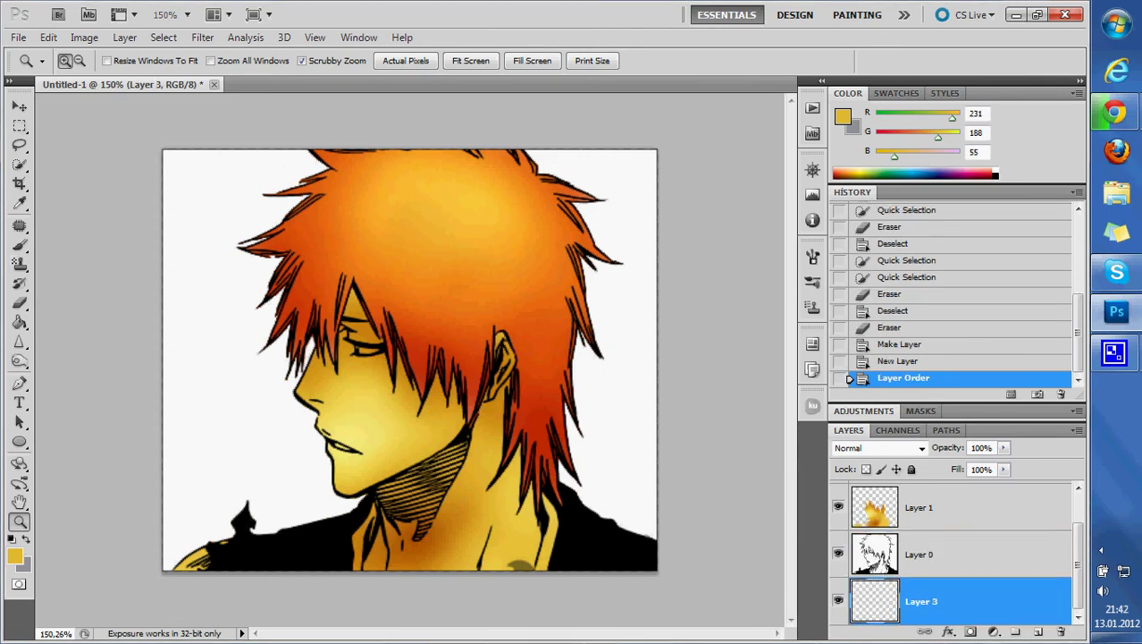
{"action": "left_click", "coordinate": [921, 554]}
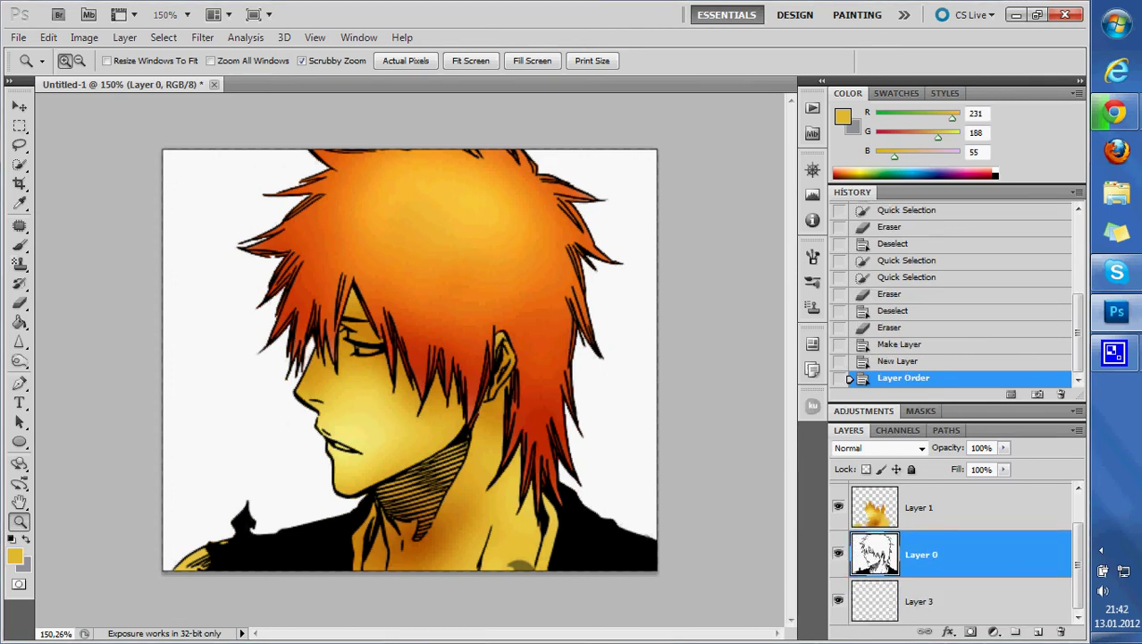
{"action": "left_click", "coordinate": [880, 447]}
{"action": "left_click", "coordinate": [859, 69]}
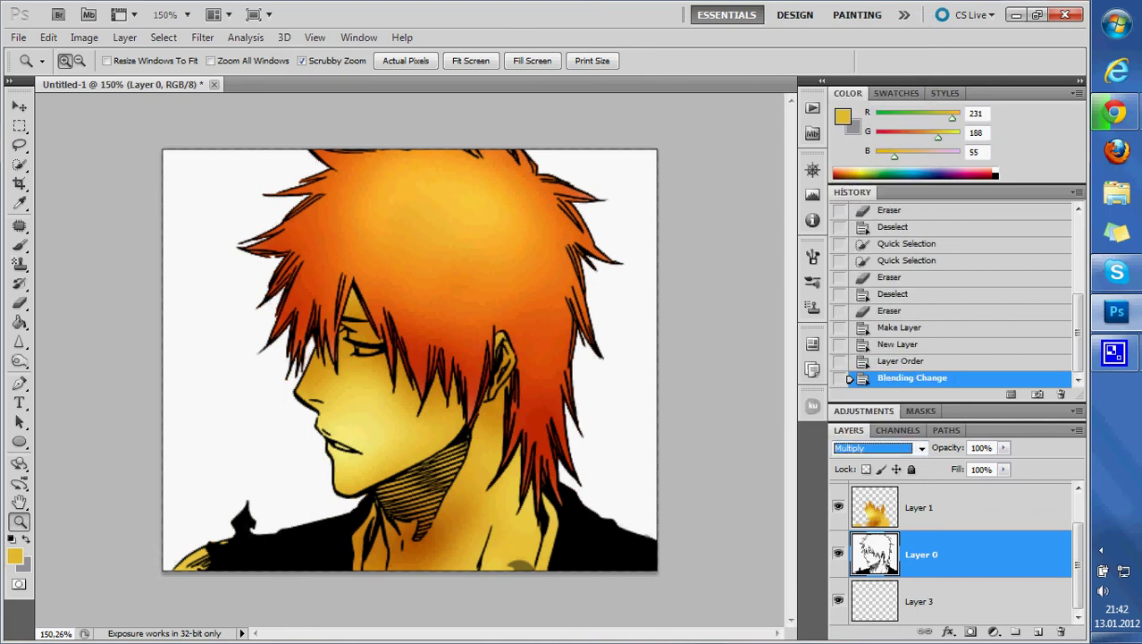
{"action": "key", "text": "alt+bracketleft"}
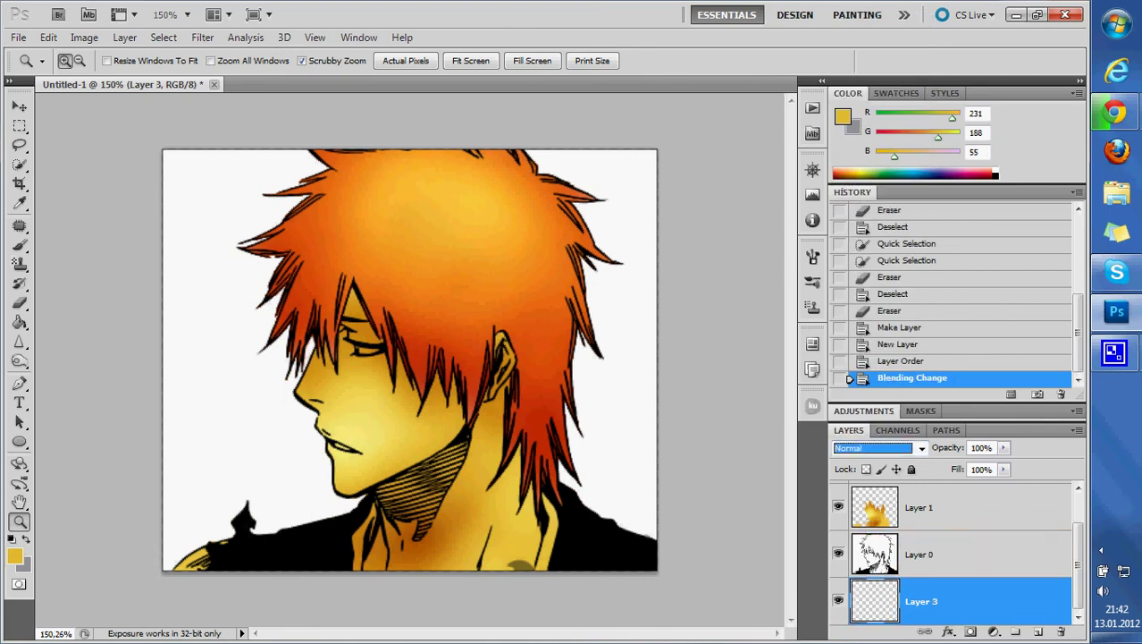
{"action": "key", "text": "alt+bracketright"}
{"action": "key", "text": "alt+bracketleft"}
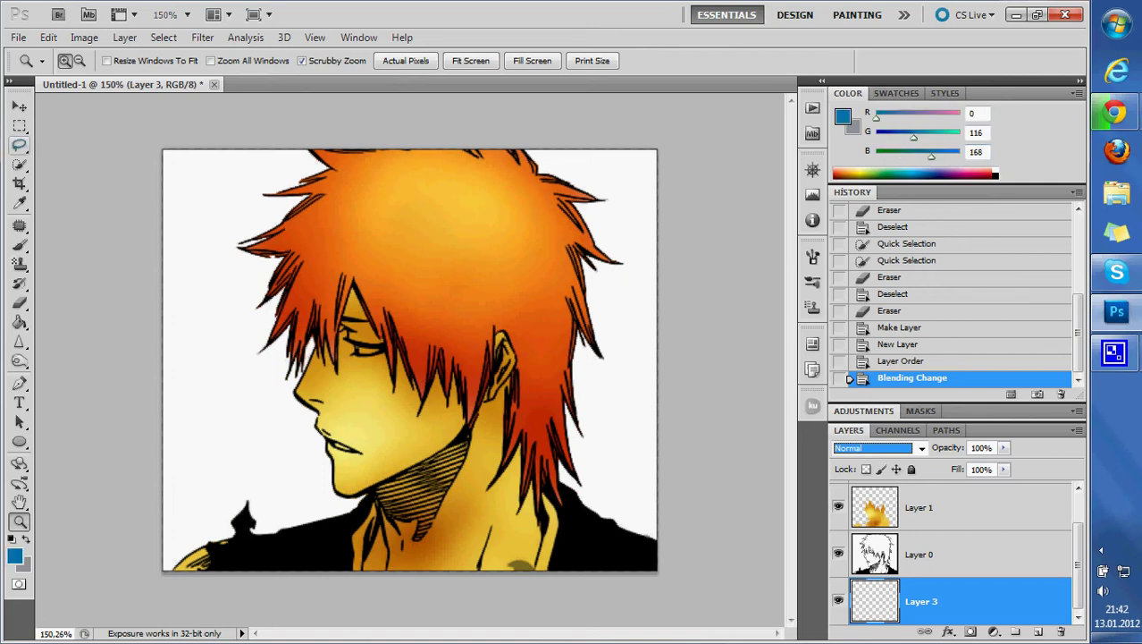
{"action": "left_click", "coordinate": [20, 244]}
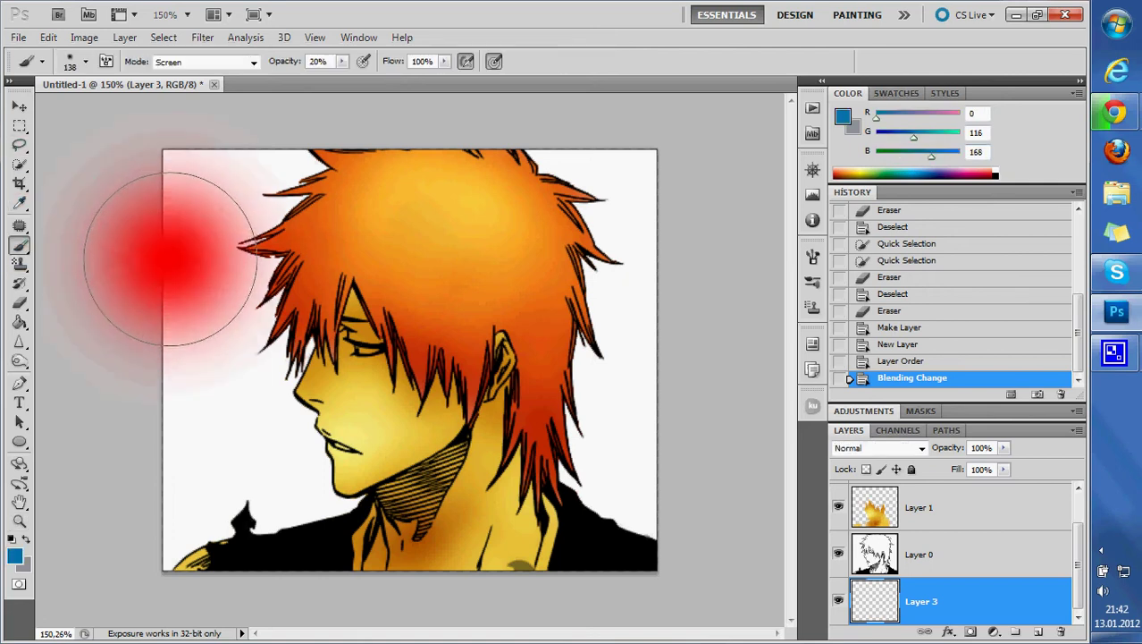
{"action": "left_click_drag", "start_coordinate": [161, 214], "coordinate": [223, 447]}
{"action": "left_click_drag", "start_coordinate": [295, 223], "coordinate": [411, 465]}
{"action": "mouse_move", "coordinate": [483, 232]}
{"action": "left_mouse_down"}
{"action": "mouse_move", "coordinate": [572, 429]}
{"action": "mouse_move", "coordinate": [626, 268]}
{"action": "left_mouse_up"}
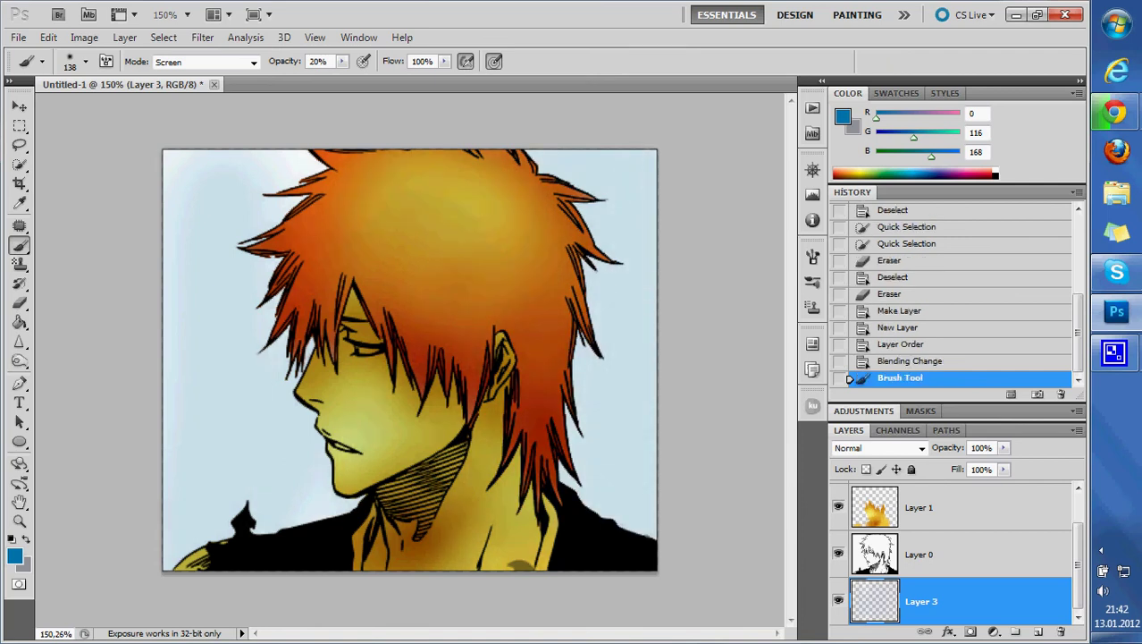
{"action": "left_click", "coordinate": [839, 600]}
{"action": "left_click", "coordinate": [838, 600]}
{"action": "key", "text": "ctrl+z"}
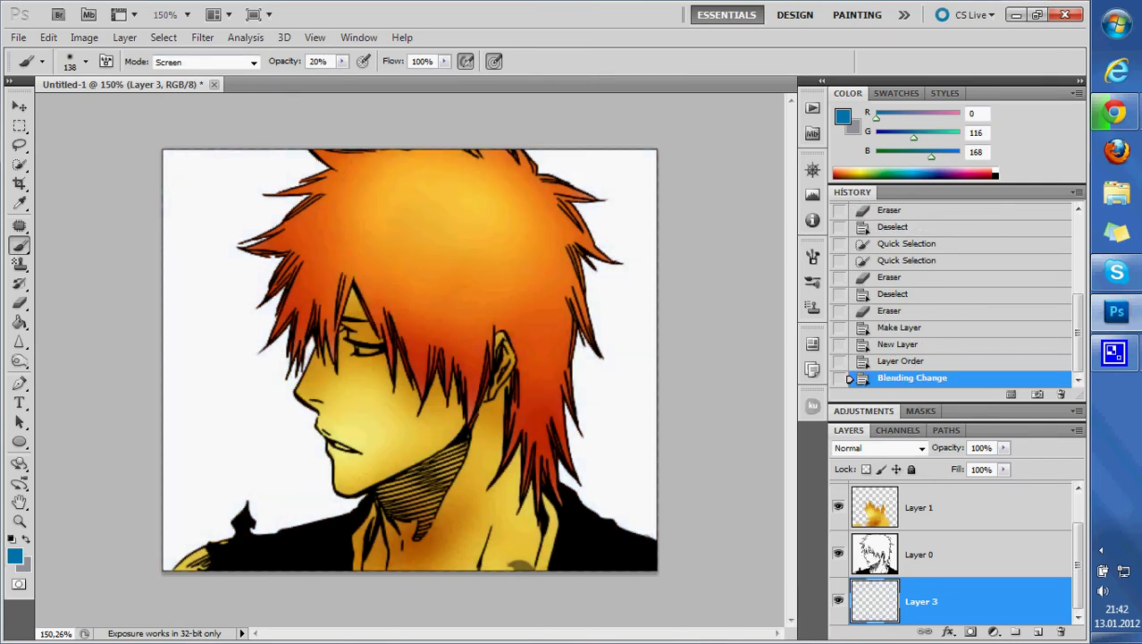
{"action": "left_click", "coordinate": [206, 61]}
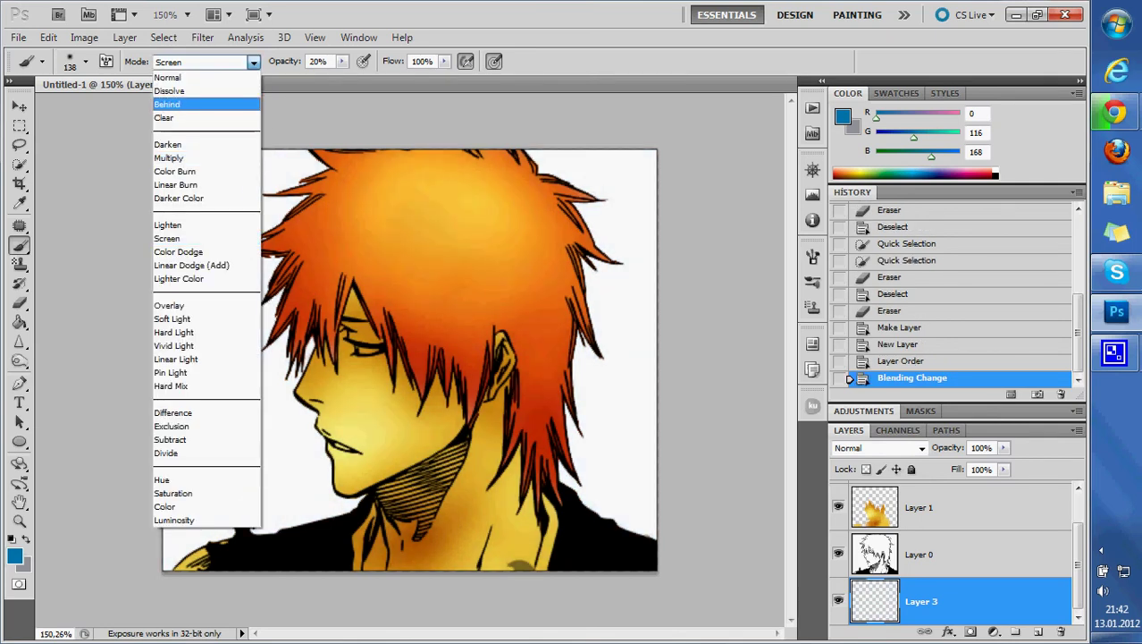
{"action": "left_click", "coordinate": [167, 104]}
{"action": "left_click_drag", "start_coordinate": [269, 179], "coordinate": [196, 536]}
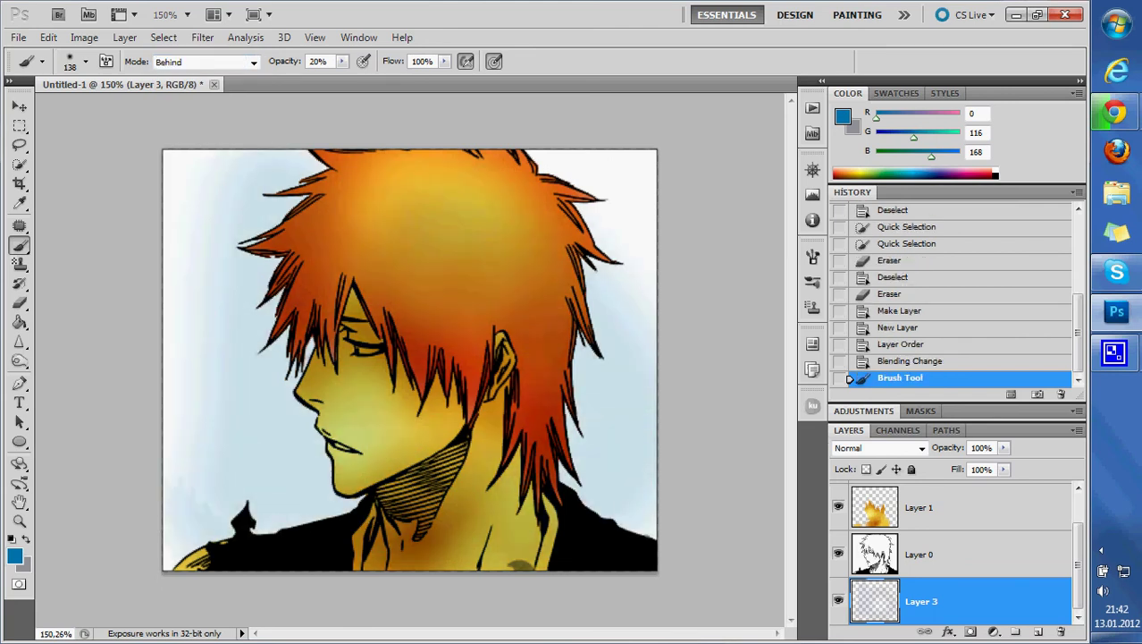
{"action": "key", "text": "ctrl+z"}
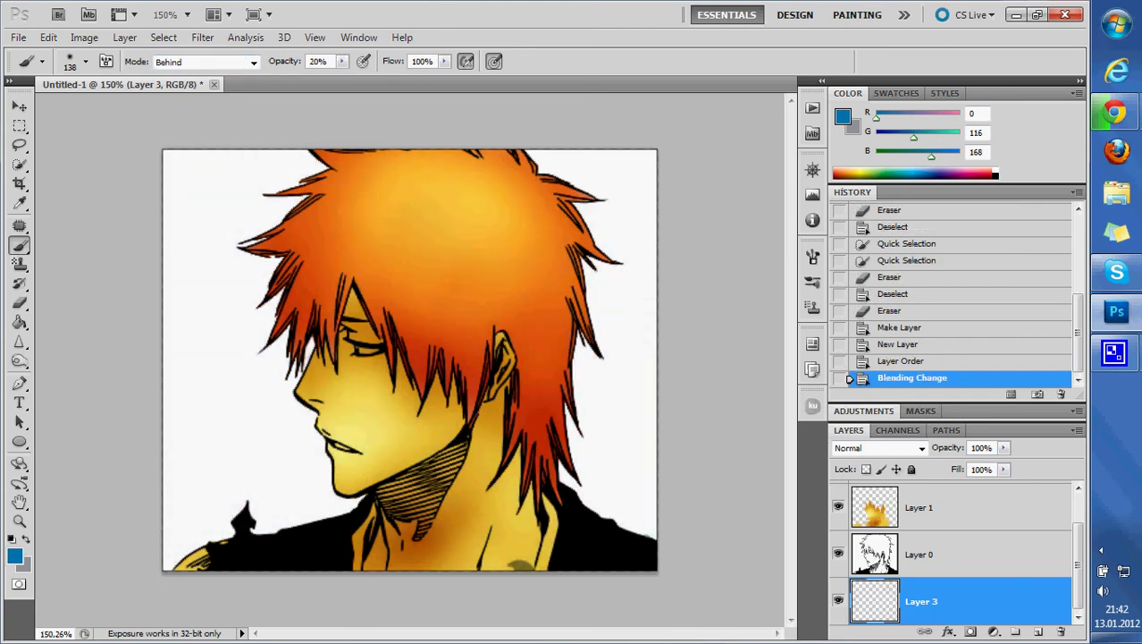
{"action": "left_click", "coordinate": [254, 61]}
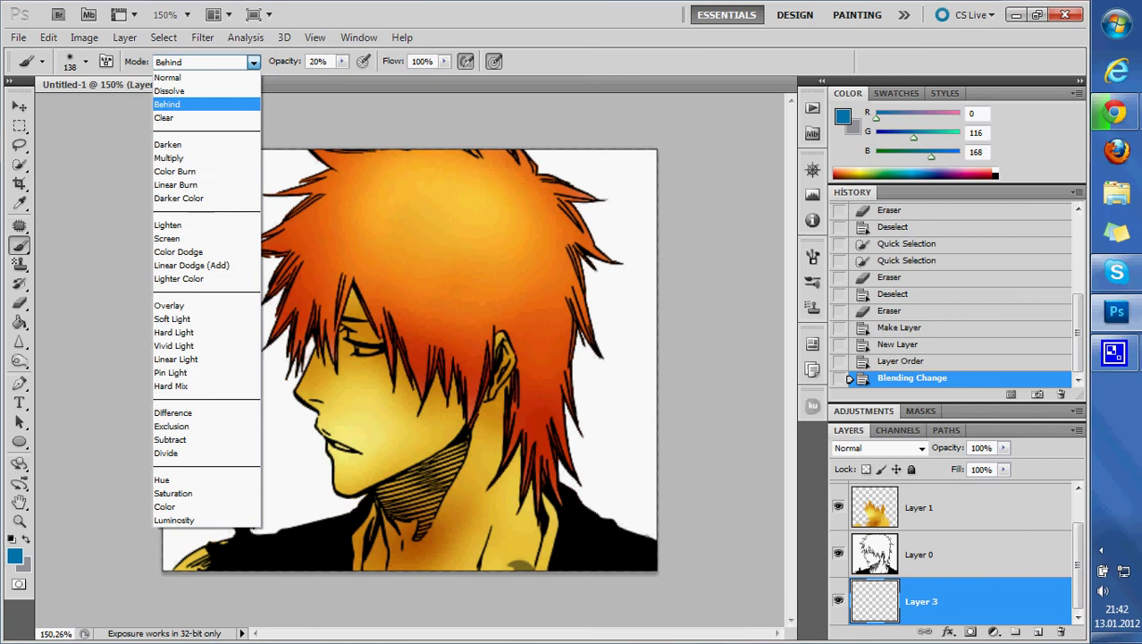
{"action": "key", "text": "Escape"}
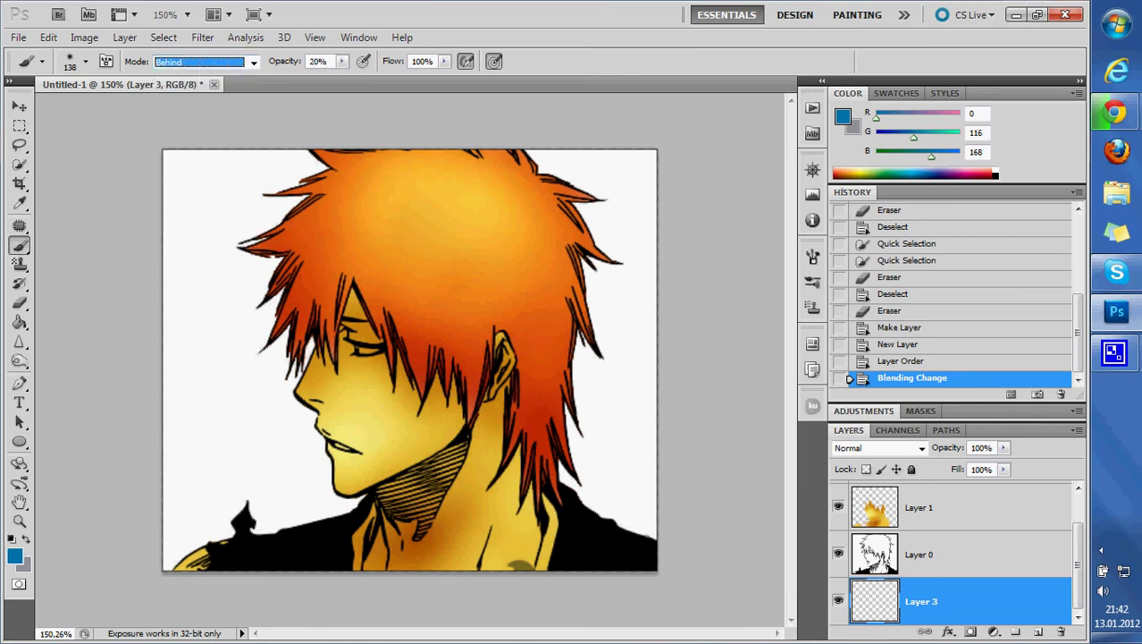
{"action": "key", "text": "alt+bracketright"}
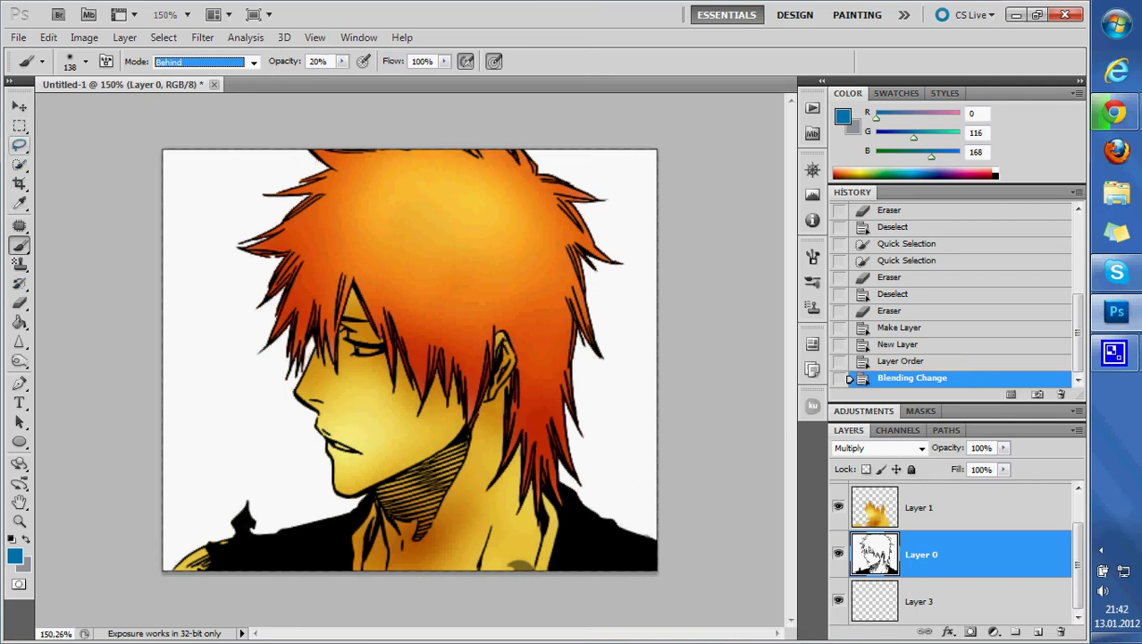
Step: Select the white background around the figure, excluding the face edges, and make Layer 3 active
{"action": "left_click", "coordinate": [20, 146]}
{"action": "left_click", "coordinate": [20, 165]}
{"action": "left_click_drag", "start_coordinate": [259, 223], "coordinate": [268, 500]}
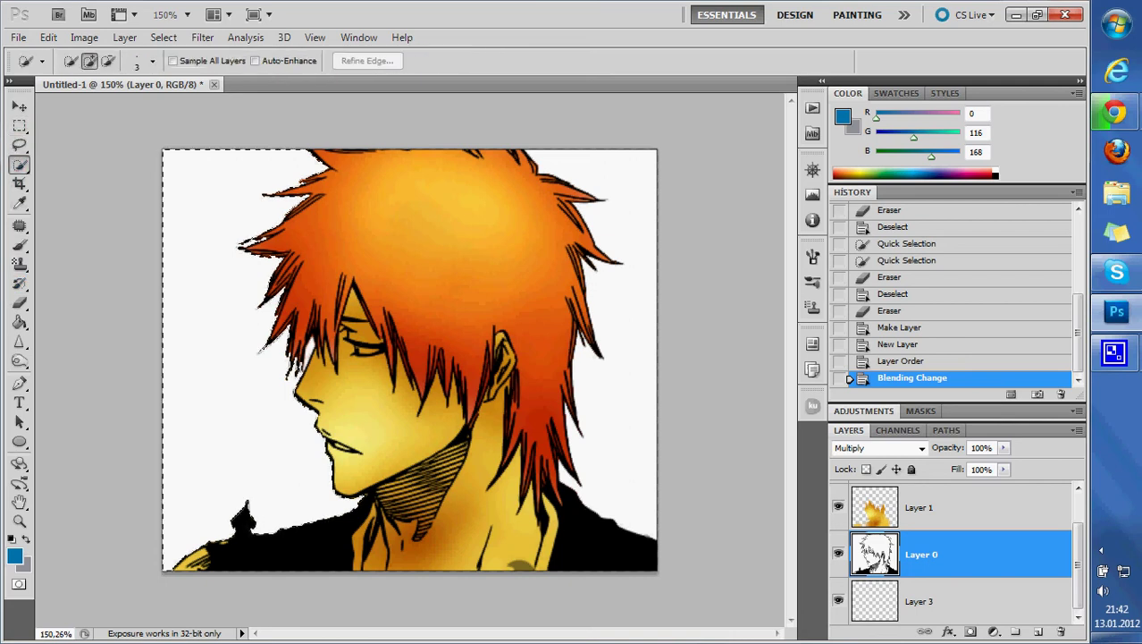
{"action": "left_click_drag", "start_coordinate": [295, 304], "coordinate": [304, 465]}
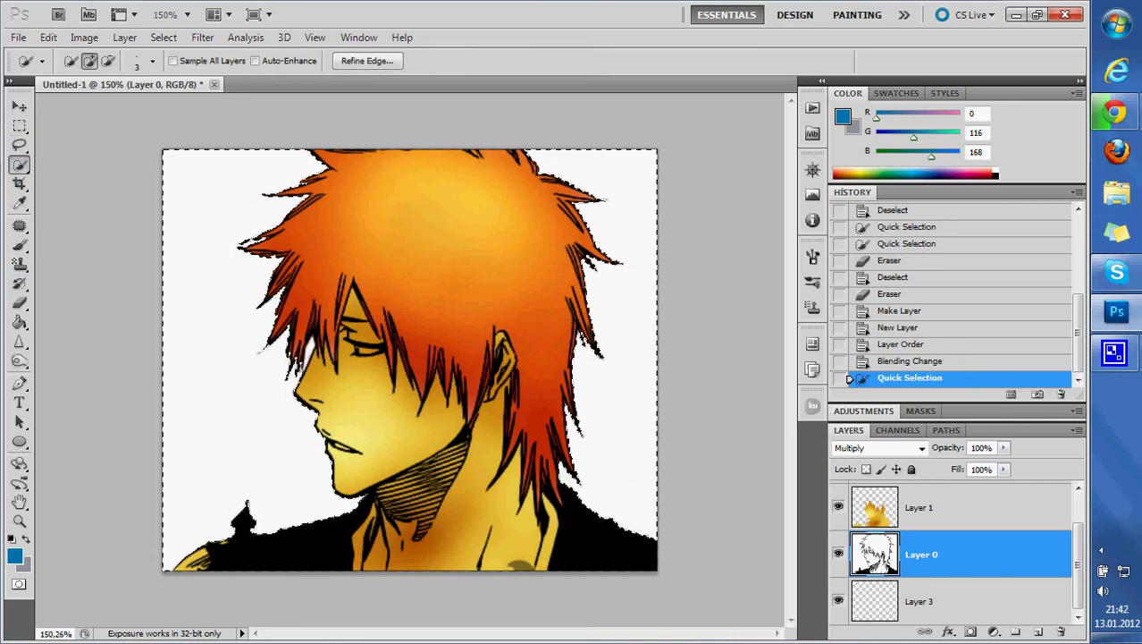
{"action": "scroll", "coordinate": [393, 375], "scroll_direction": "up", "scroll_amount": 3}
{"action": "scroll", "coordinate": [277, 268], "scroll_direction": "up", "scroll_amount": 2}
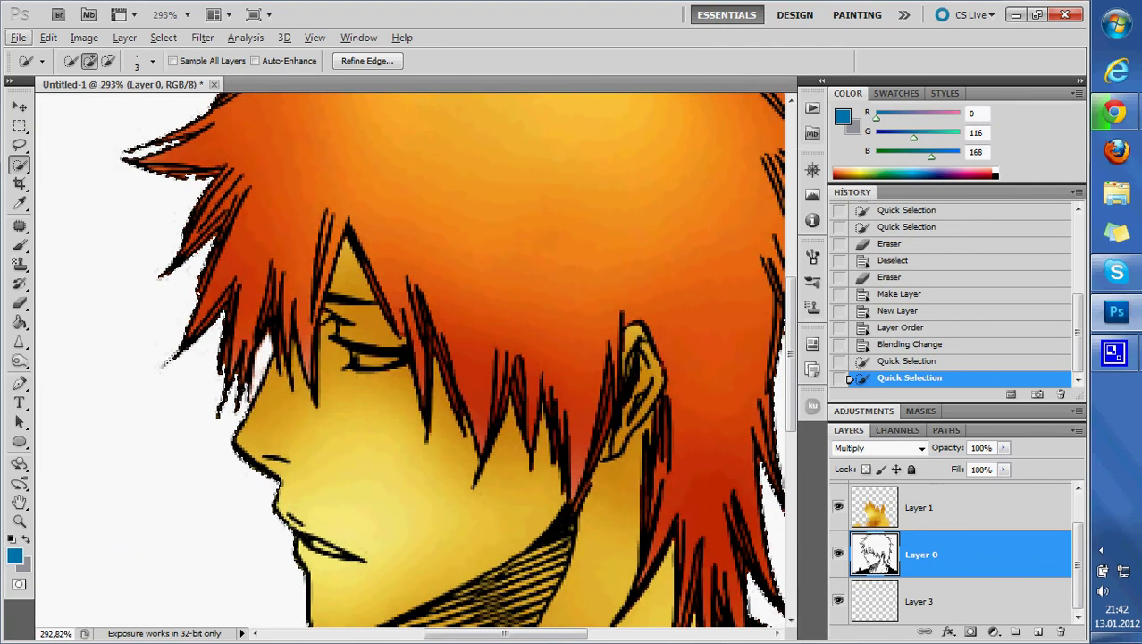
{"action": "scroll", "coordinate": [362, 346], "scroll_direction": "down", "scroll_amount": 3}
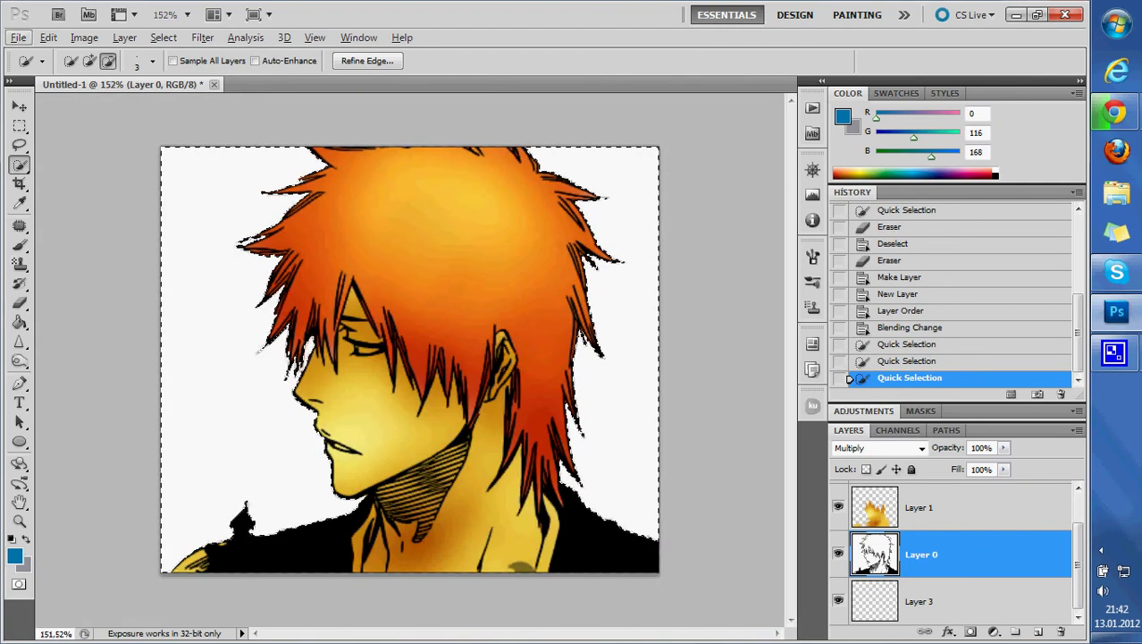
{"action": "key", "text": "alt+bracketleft"}
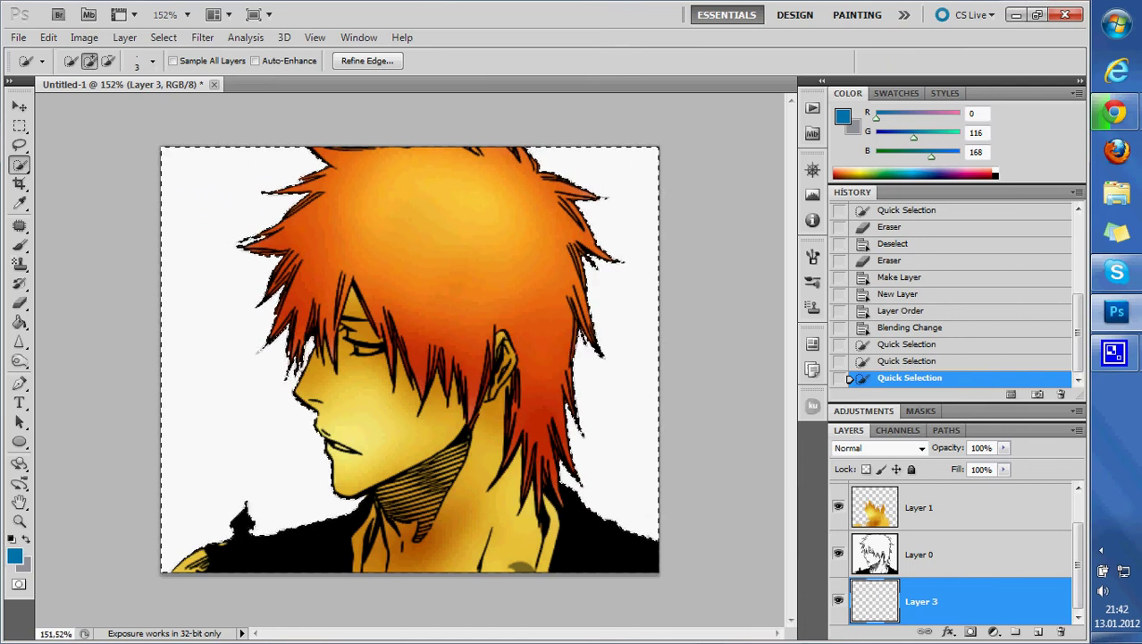
Step: Paint soft blue over the left and right background with a Multiply brush
{"action": "left_click", "coordinate": [19, 244]}
{"action": "left_click", "coordinate": [206, 61]}
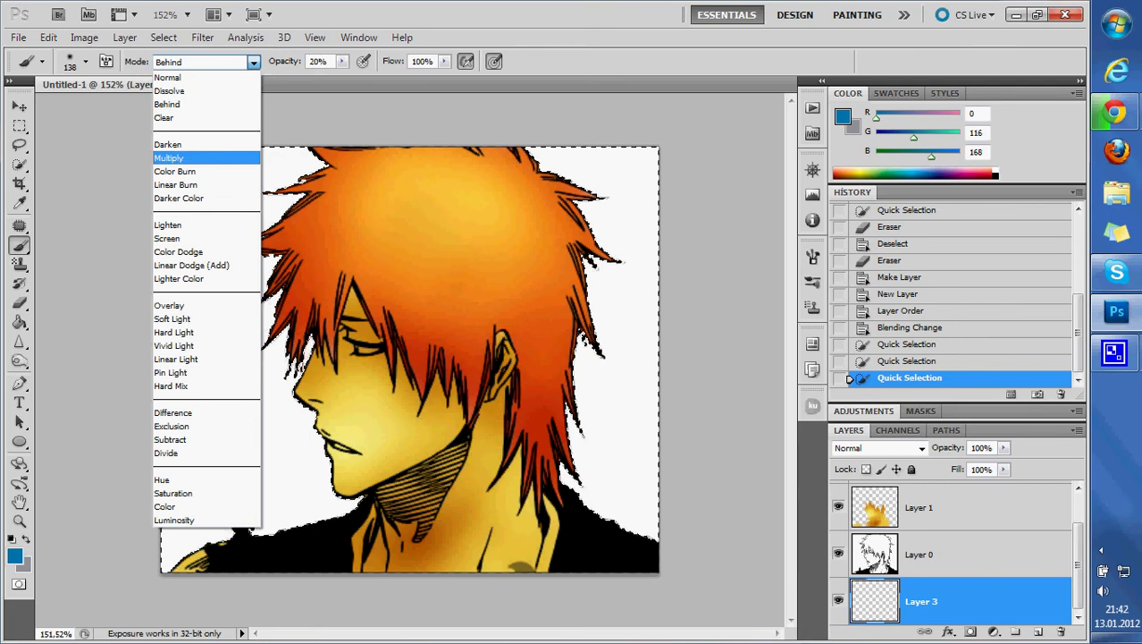
{"action": "left_click", "coordinate": [169, 157]}
{"action": "left_click", "coordinate": [192, 240]}
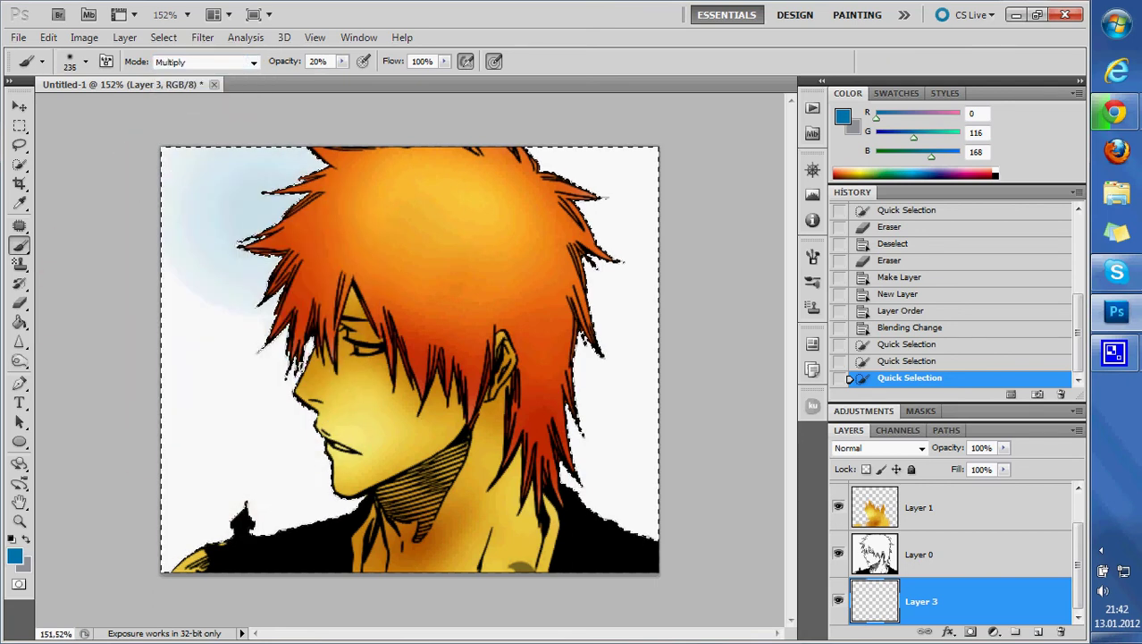
{"action": "left_click_drag", "start_coordinate": [233, 206], "coordinate": [242, 528]}
{"action": "mouse_move", "coordinate": [626, 196]}
{"action": "left_mouse_down"}
{"action": "mouse_move", "coordinate": [625, 509]}
{"action": "mouse_move", "coordinate": [626, 447]}
{"action": "left_mouse_up"}
{"action": "left_click_drag", "start_coordinate": [303, 157], "coordinate": [229, 339]}
{"action": "mouse_move", "coordinate": [644, 161]}
{"action": "left_mouse_down"}
{"action": "mouse_move", "coordinate": [545, 175]}
{"action": "mouse_move", "coordinate": [537, 251]}
{"action": "left_mouse_up"}
{"action": "left_click_drag", "start_coordinate": [304, 156], "coordinate": [229, 322]}
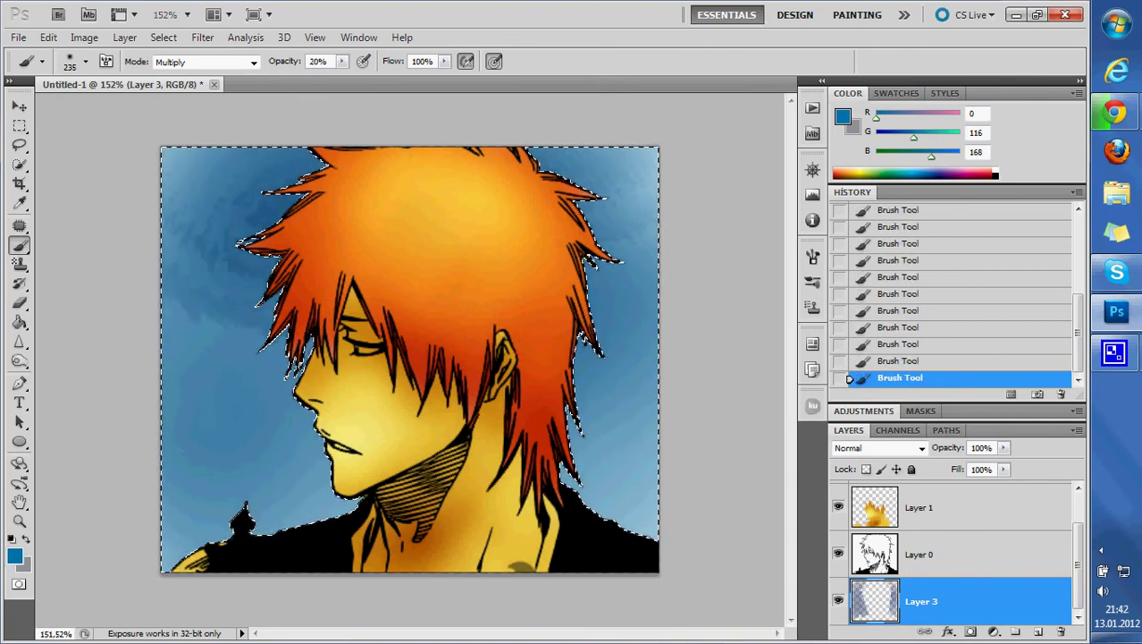
{"action": "left_click_drag", "start_coordinate": [223, 206], "coordinate": [260, 455]}
{"action": "left_click_drag", "start_coordinate": [608, 152], "coordinate": [616, 509]}
{"action": "mouse_move", "coordinate": [224, 206]}
{"action": "left_mouse_down"}
{"action": "mouse_move", "coordinate": [233, 348]}
{"action": "mouse_move", "coordinate": [268, 465]}
{"action": "mouse_move", "coordinate": [375, 496]}
{"action": "left_mouse_up"}
Step: Check the edges up close, then deepen the blue in the lower-left and along the right edge
{"action": "key", "text": "z"}
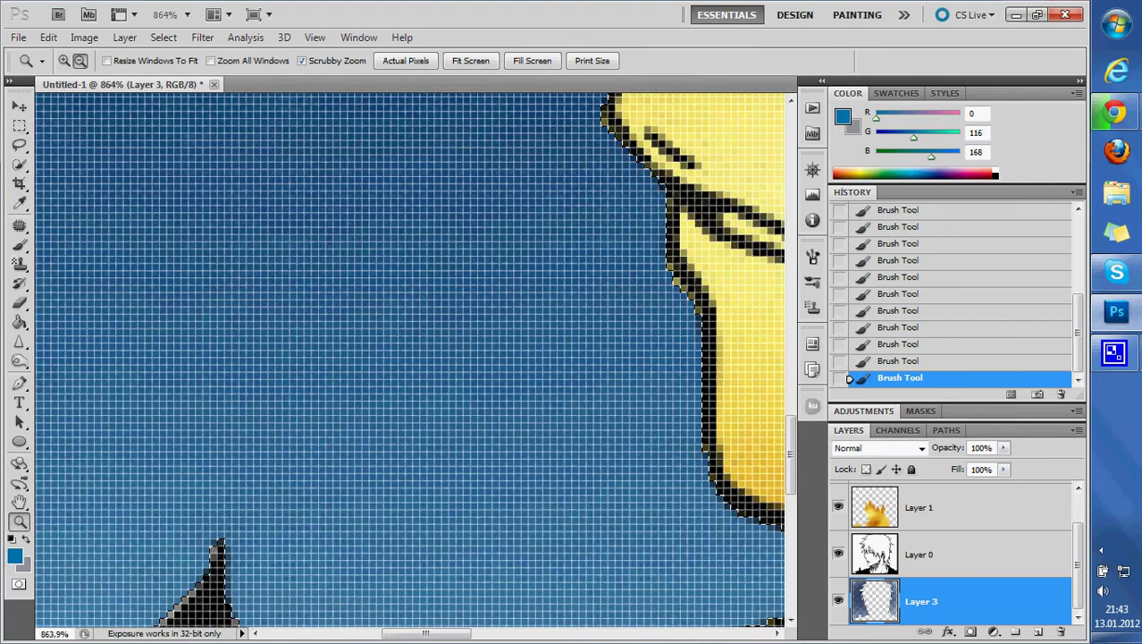
{"action": "left_click_drag", "start_coordinate": [272, 474], "coordinate": [143, 474]}
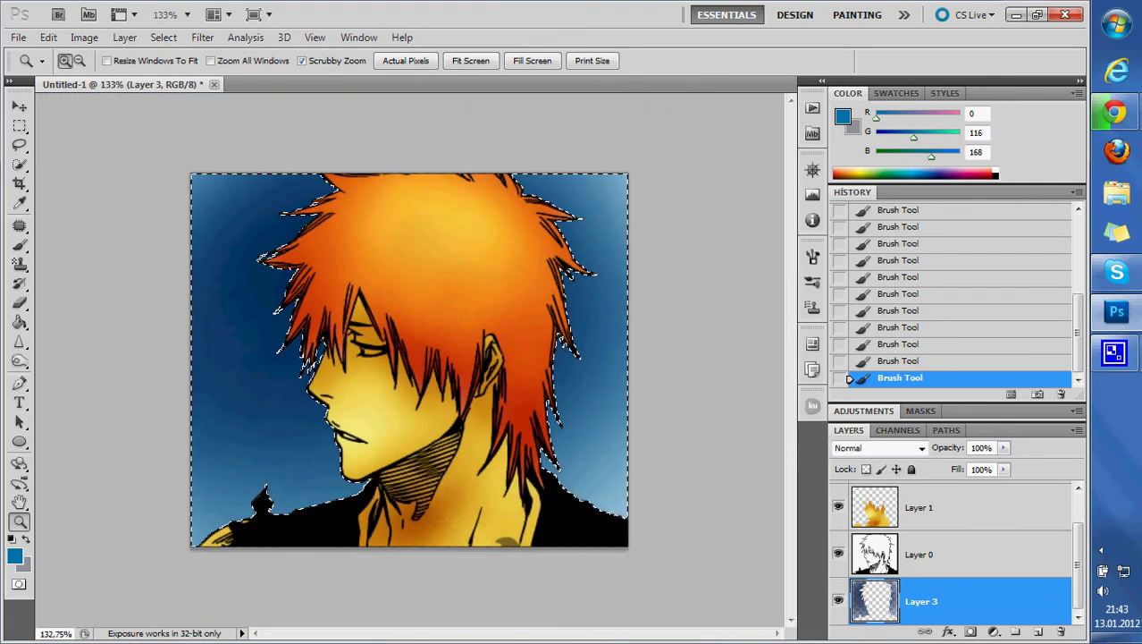
{"action": "key", "text": "b"}
{"action": "mouse_move", "coordinate": [223, 438]}
{"action": "left_mouse_down"}
{"action": "mouse_move", "coordinate": [233, 500]}
{"action": "mouse_move", "coordinate": [286, 506]}
{"action": "left_mouse_up"}
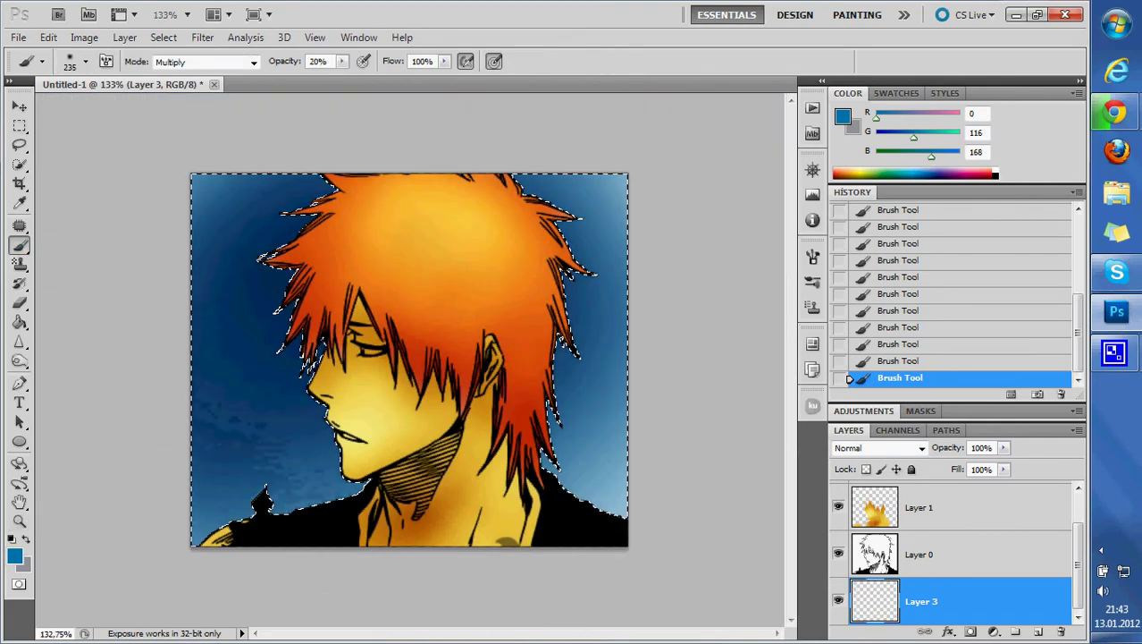
{"action": "left_click_drag", "start_coordinate": [595, 188], "coordinate": [572, 313]}
{"action": "left_click_drag", "start_coordinate": [206, 367], "coordinate": [304, 482]}
{"action": "left_click_drag", "start_coordinate": [206, 309], "coordinate": [286, 510]}
{"action": "left_click_drag", "start_coordinate": [219, 393], "coordinate": [304, 482]}
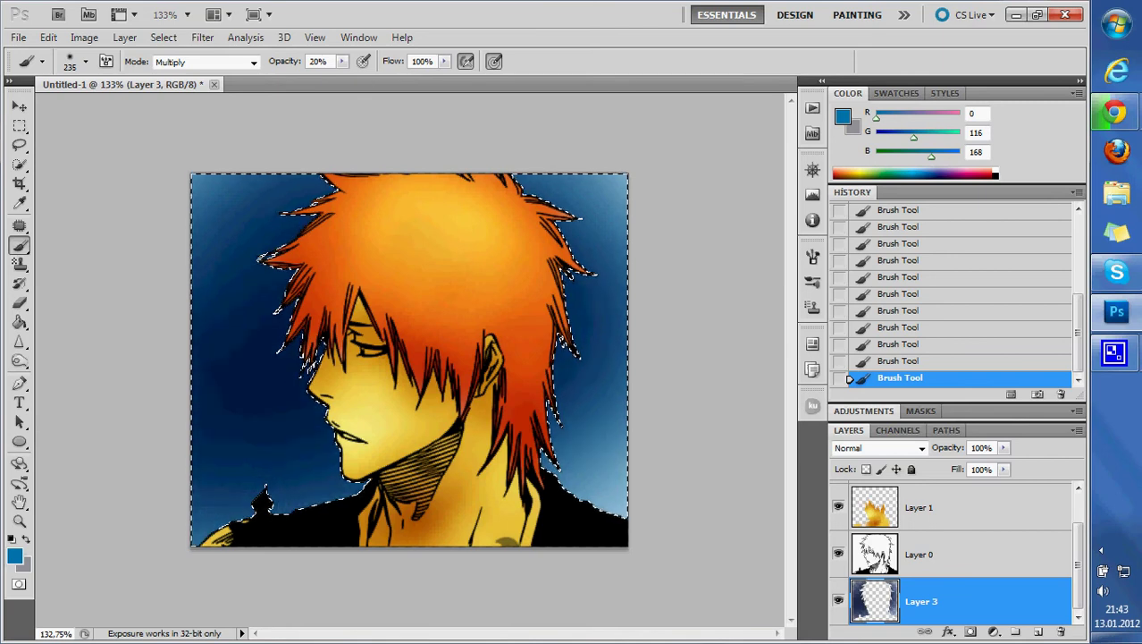
{"action": "key", "text": "x"}
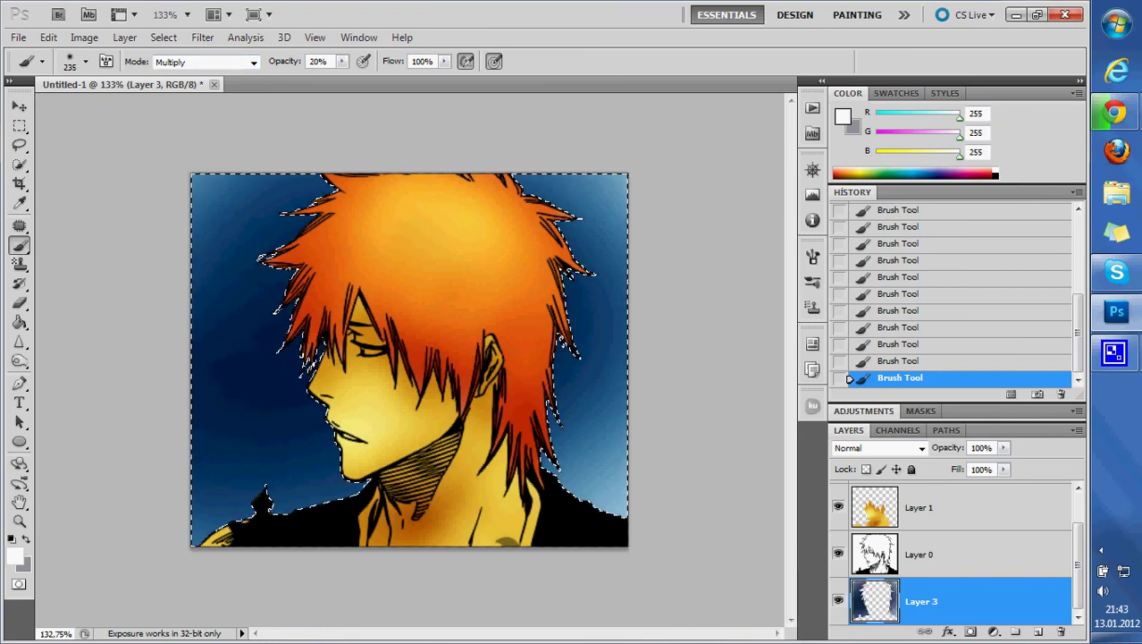
Step: Lighten the lower-left background and the area below the face with a white Screen brush
{"action": "left_click", "coordinate": [206, 61]}
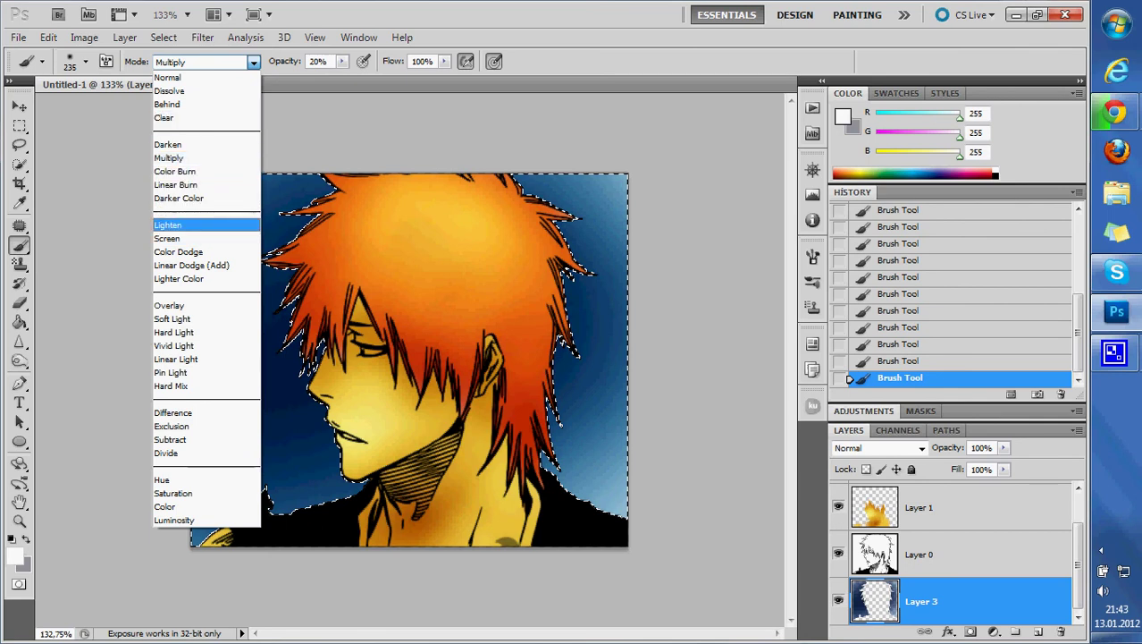
{"action": "left_click", "coordinate": [167, 237]}
{"action": "mouse_move", "coordinate": [255, 201]}
{"action": "left_mouse_down"}
{"action": "mouse_move", "coordinate": [268, 214]}
{"action": "mouse_move", "coordinate": [229, 250]}
{"action": "left_mouse_up"}
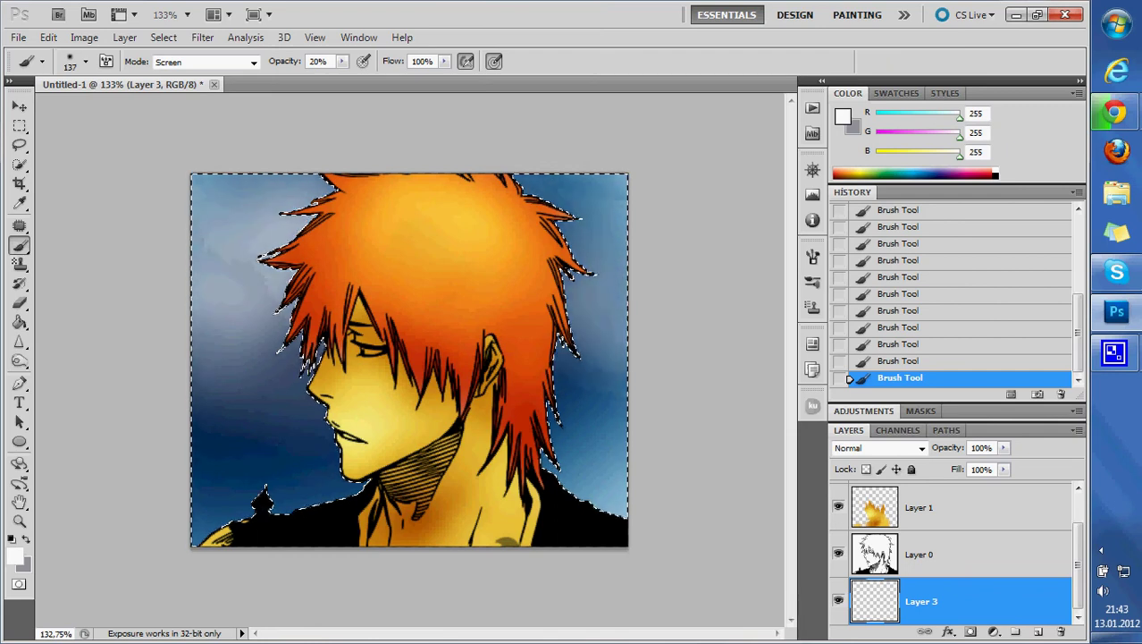
{"action": "mouse_move", "coordinate": [259, 464]}
{"action": "left_mouse_down"}
{"action": "mouse_move", "coordinate": [254, 420]}
{"action": "mouse_move", "coordinate": [227, 376]}
{"action": "mouse_move", "coordinate": [242, 465]}
{"action": "mouse_move", "coordinate": [224, 344]}
{"action": "mouse_move", "coordinate": [269, 299]}
{"action": "left_mouse_up"}
{"action": "mouse_move", "coordinate": [295, 420]}
{"action": "left_mouse_down"}
{"action": "mouse_move", "coordinate": [232, 447]}
{"action": "mouse_move", "coordinate": [241, 322]}
{"action": "left_mouse_up"}
Step: Return the brush to Multiply, sample a darker blue, darken the left and right edges, and deselect
{"action": "left_click", "coordinate": [254, 61]}
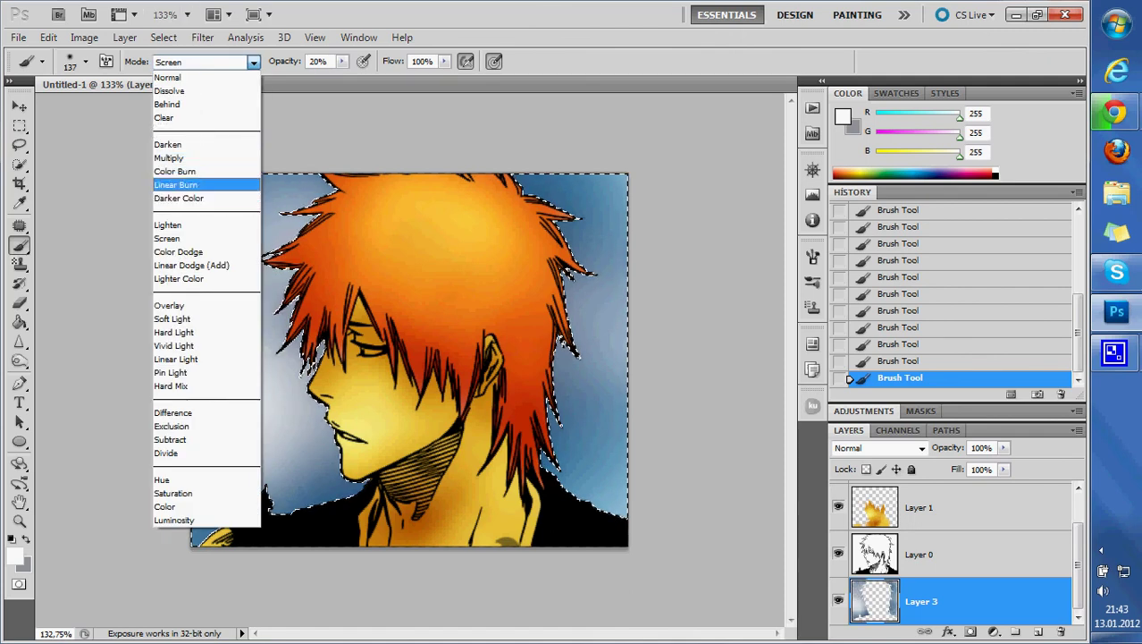
{"action": "left_click", "coordinate": [168, 157]}
{"action": "left_click", "coordinate": [219, 224], "text": "alt"}
{"action": "left_click", "coordinate": [330, 483], "text": "alt"}
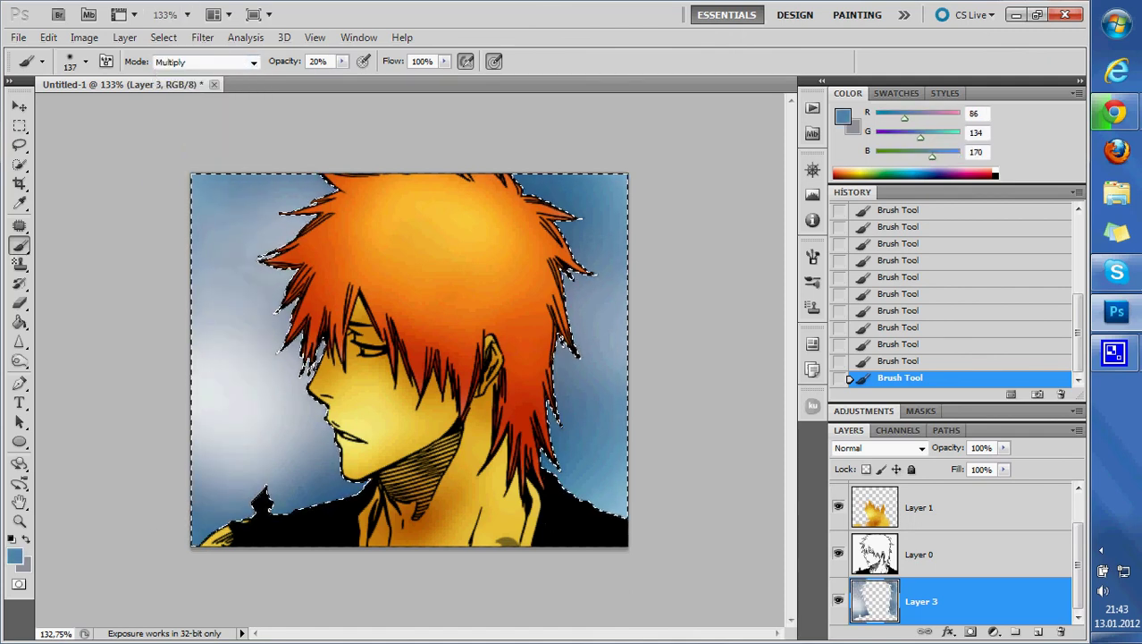
{"action": "left_click_drag", "start_coordinate": [295, 375], "coordinate": [214, 500]}
{"action": "mouse_move", "coordinate": [268, 321]}
{"action": "left_mouse_down"}
{"action": "mouse_move", "coordinate": [214, 206]}
{"action": "mouse_move", "coordinate": [250, 287]}
{"action": "left_mouse_up"}
{"action": "mouse_move", "coordinate": [304, 447]}
{"action": "left_mouse_down"}
{"action": "mouse_move", "coordinate": [205, 384]}
{"action": "mouse_move", "coordinate": [295, 340]}
{"action": "left_mouse_up"}
{"action": "left_click_drag", "start_coordinate": [608, 376], "coordinate": [572, 474]}
{"action": "key", "text": "ctrl+d"}
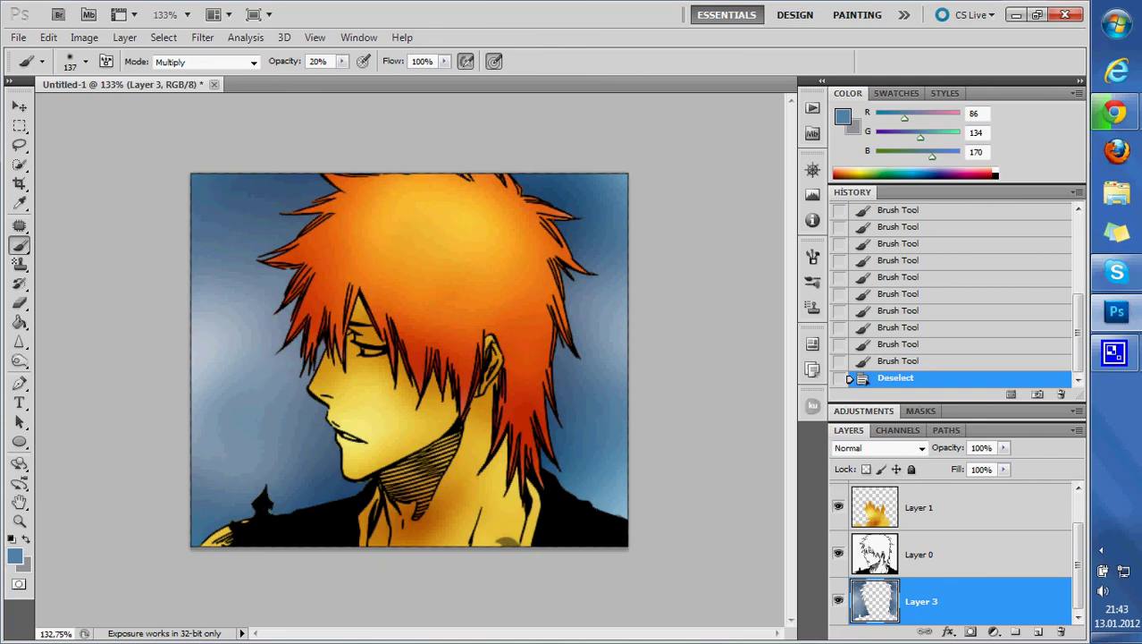
Step: Toggle the line art, skin and hair layers off and back on to check them
{"action": "left_click", "coordinate": [839, 554]}
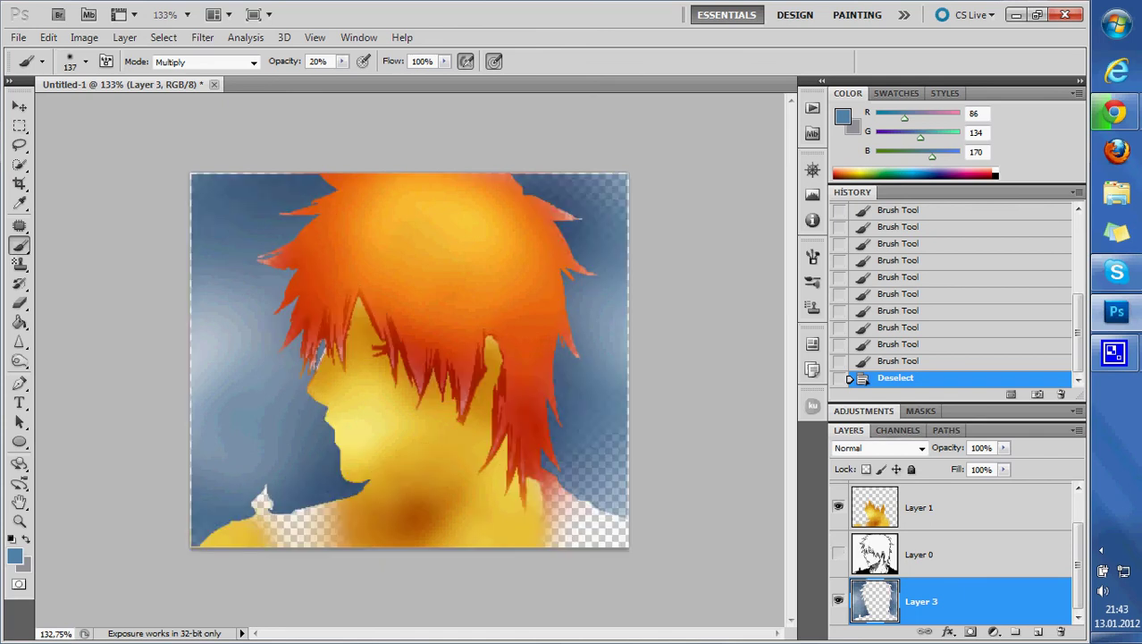
{"action": "left_click", "coordinate": [838, 507]}
{"action": "scroll", "coordinate": [894, 536], "scroll_direction": "up", "scroll_amount": 2}
{"action": "left_click", "coordinate": [838, 503]}
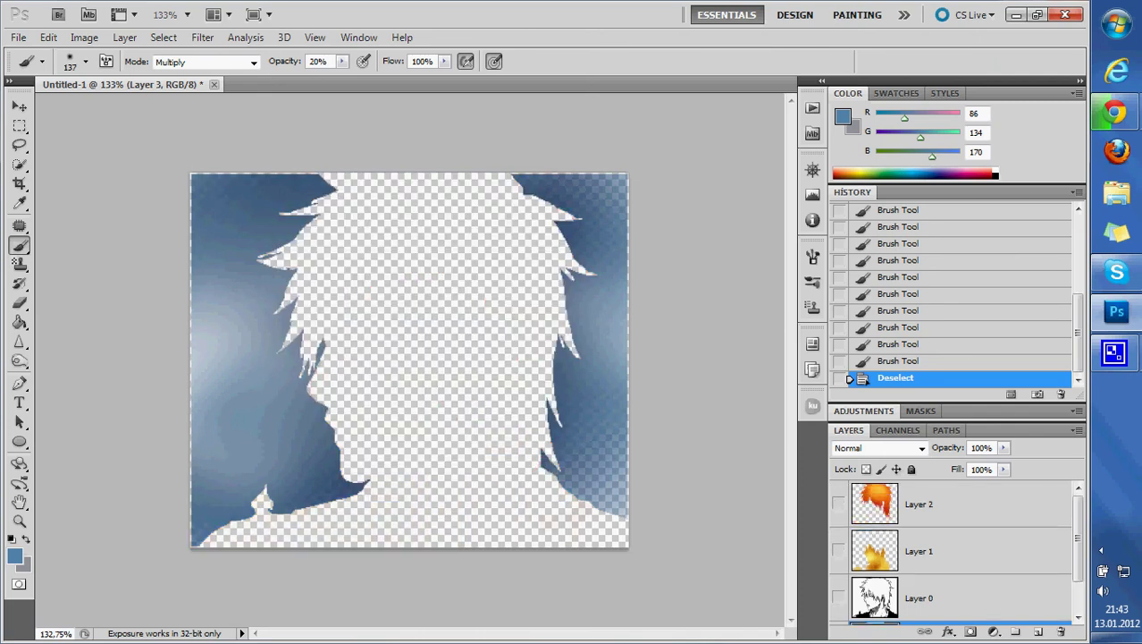
{"action": "left_click", "coordinate": [838, 551]}
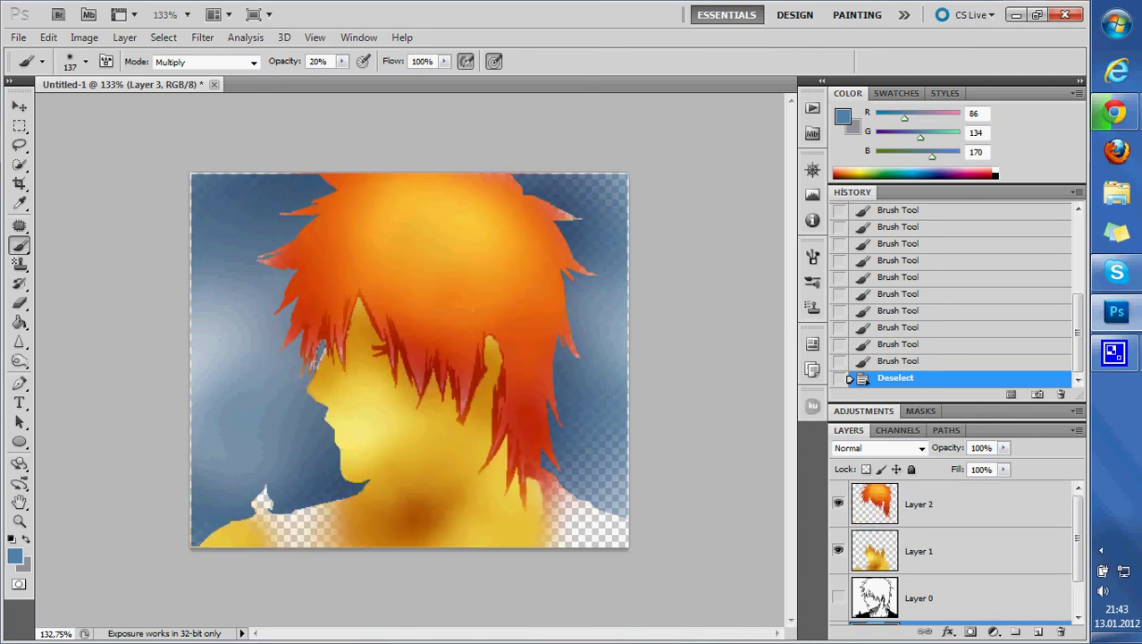
{"action": "scroll", "coordinate": [839, 500], "scroll_direction": "down", "scroll_amount": 1}
{"action": "left_click", "coordinate": [838, 554]}
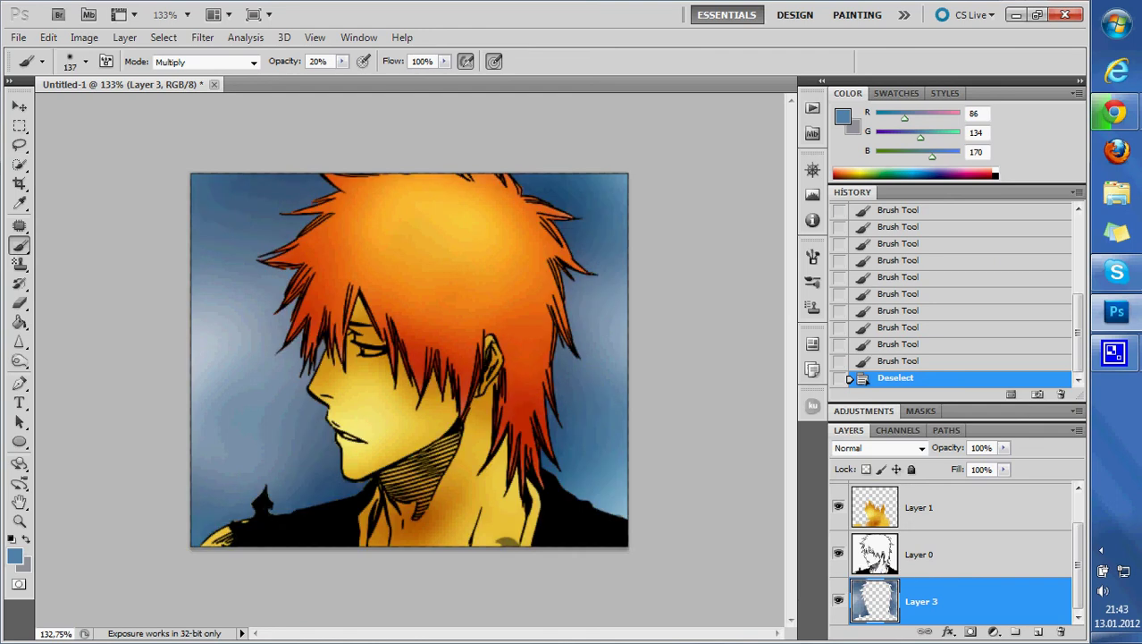
Step: Enlarge the brush to 228 and shade the background edges, neck and shoulders darker
{"action": "left_click_drag", "start_coordinate": [265, 358], "coordinate": [303, 358]}
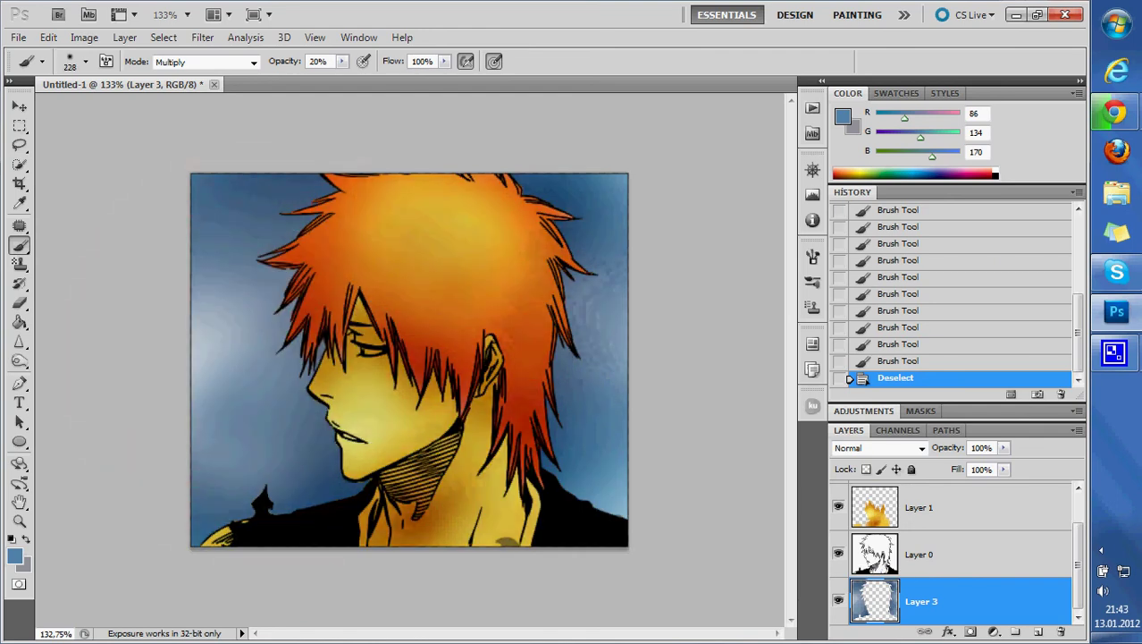
{"action": "left_click_drag", "start_coordinate": [612, 500], "coordinate": [259, 192]}
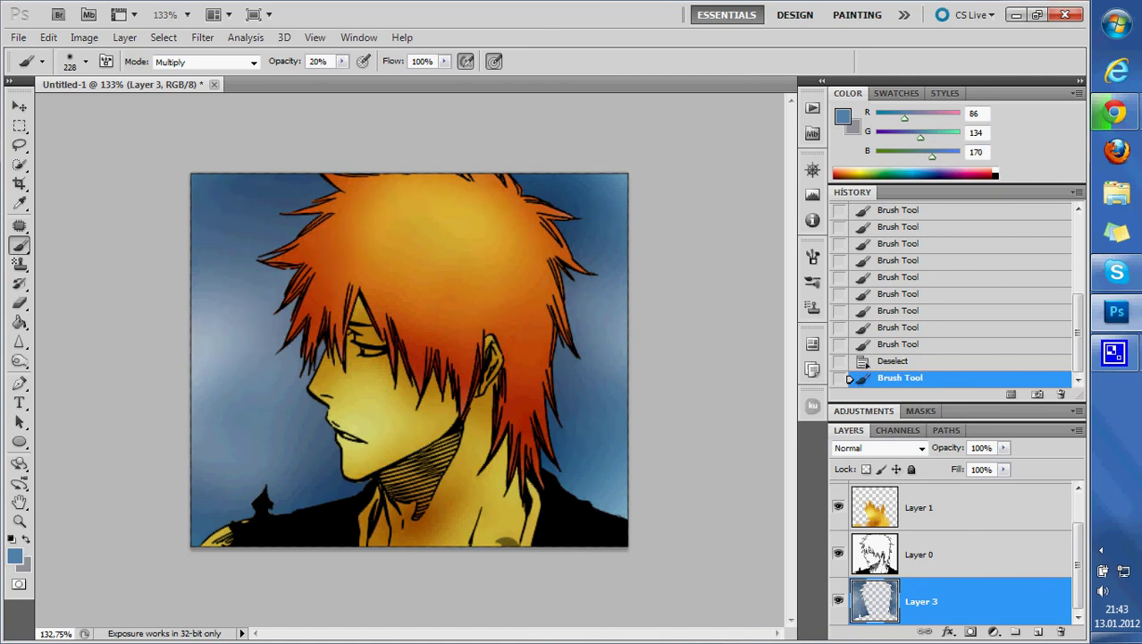
{"action": "left_click_drag", "start_coordinate": [420, 429], "coordinate": [518, 536]}
{"action": "left_click_drag", "start_coordinate": [519, 402], "coordinate": [393, 537]}
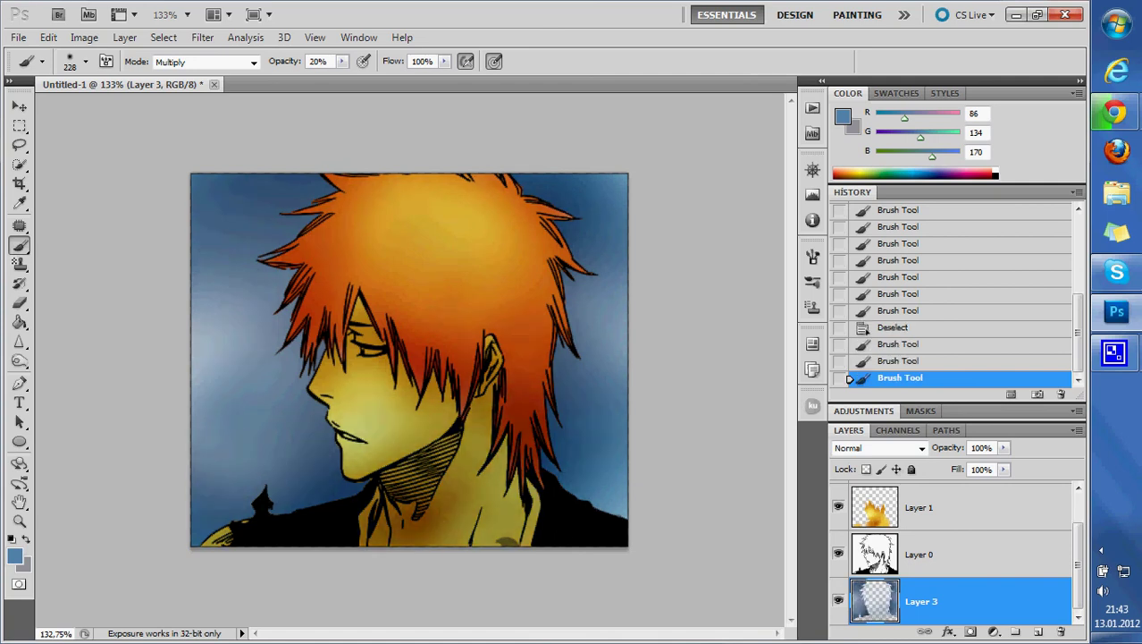
{"action": "left_click_drag", "start_coordinate": [447, 474], "coordinate": [528, 536]}
{"action": "left_click", "coordinate": [429, 246]}
{"action": "left_click", "coordinate": [237, 340]}
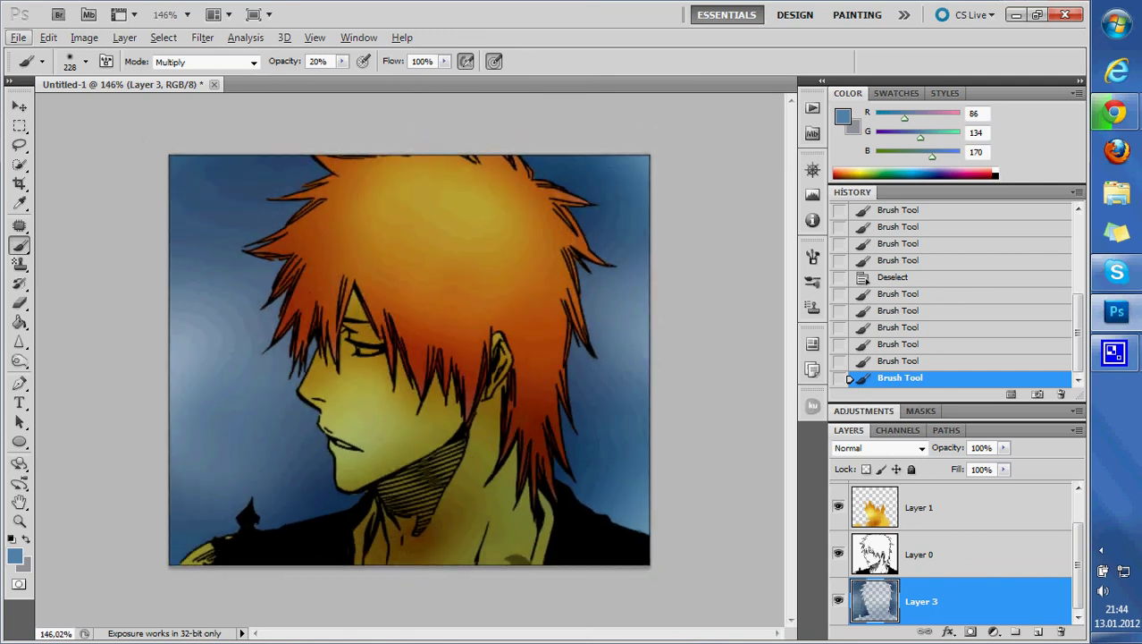
Step: Hide the line art and blue background layers, leaving only the hair and skin colours visible
{"action": "left_click", "coordinate": [838, 554]}
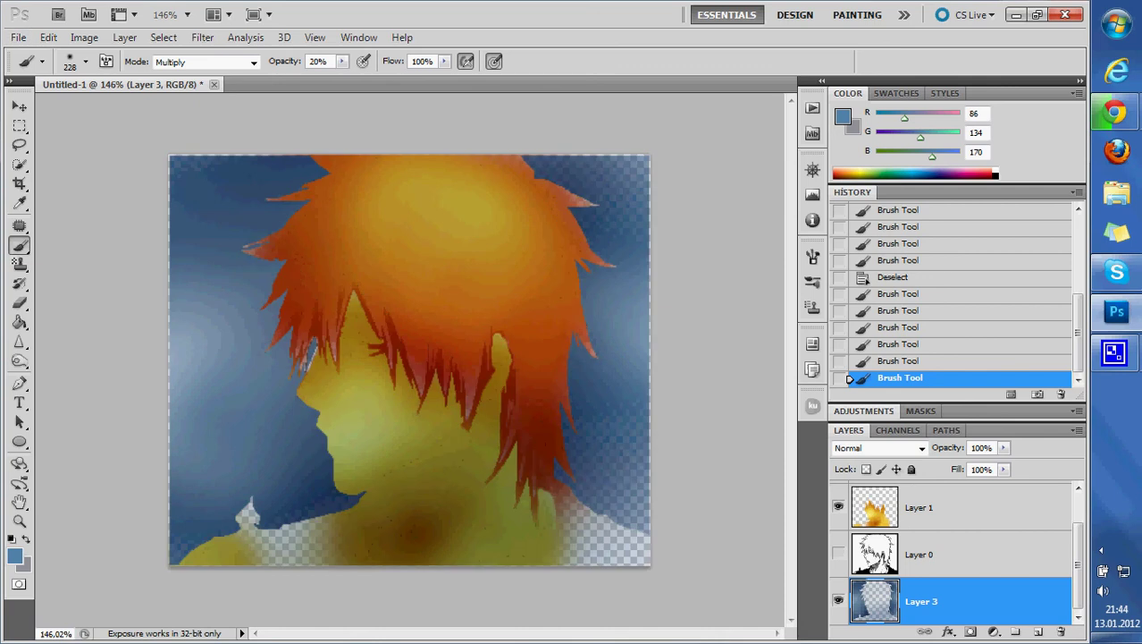
{"action": "left_click", "coordinate": [839, 600]}
{"action": "scroll", "coordinate": [957, 550], "scroll_direction": "up", "scroll_amount": 1}
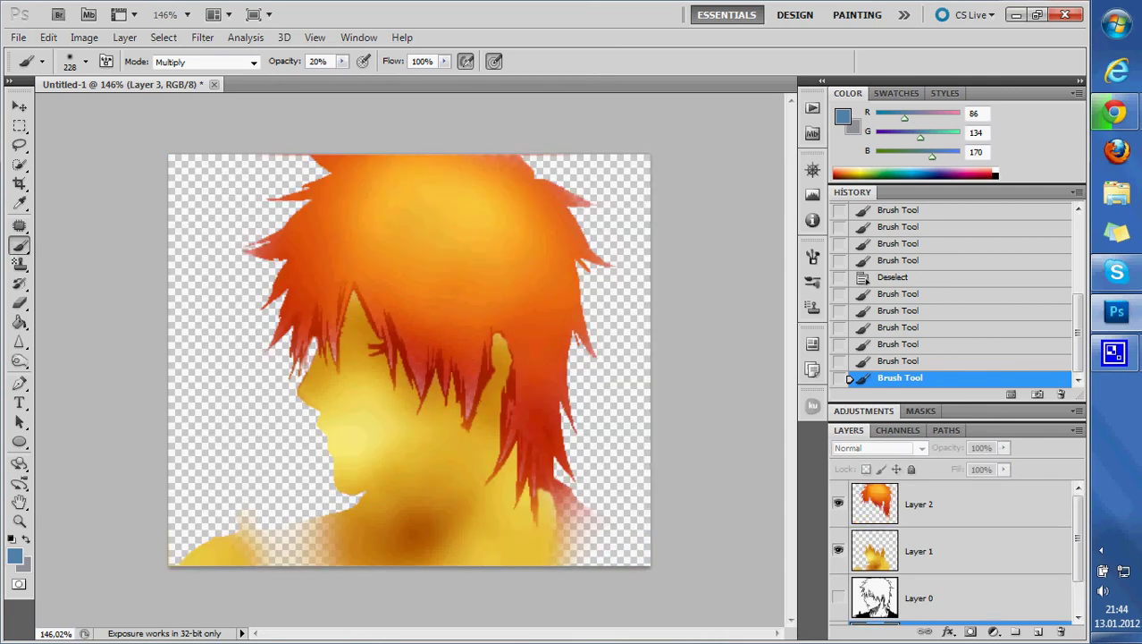
{"action": "left_click", "coordinate": [838, 504]}
{"action": "left_click", "coordinate": [839, 551]}
Step: Set the skin Layer 1 to Multiply and load its pixels as a selection
{"action": "left_click", "coordinate": [921, 551]}
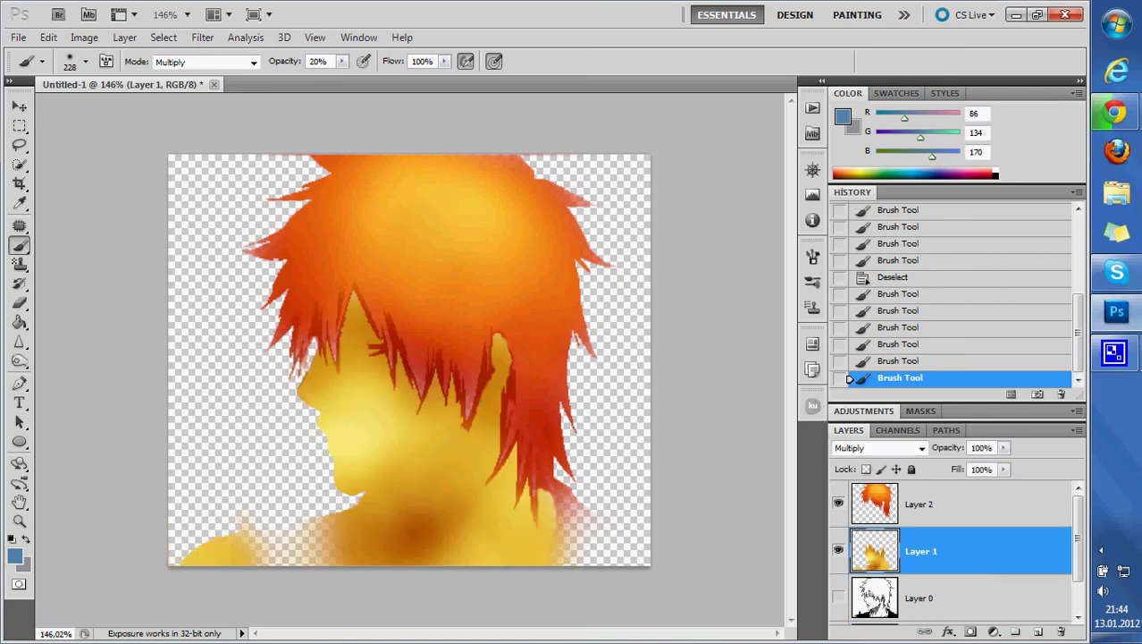
{"action": "left_click", "coordinate": [20, 164]}
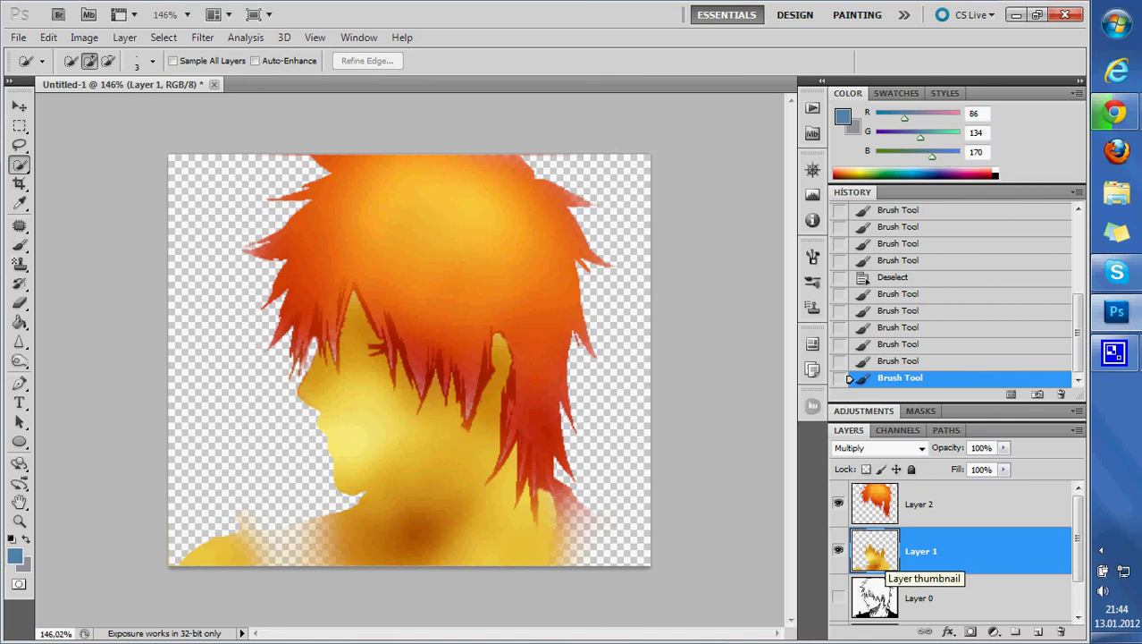
{"action": "double_click", "coordinate": [876, 554]}
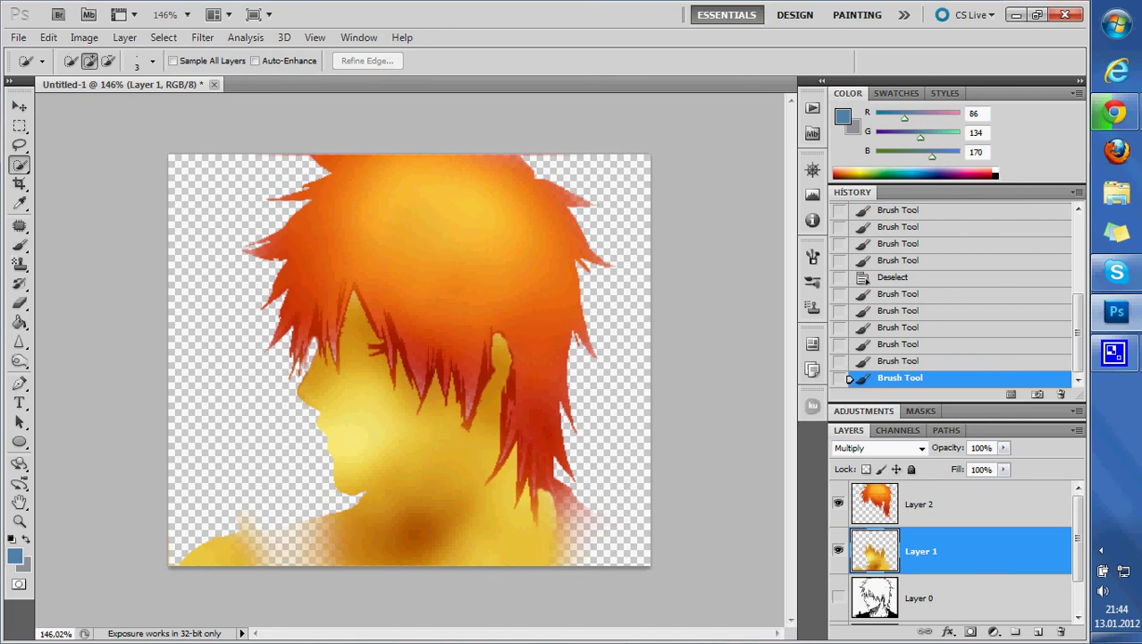
{"action": "key", "text": "Return"}
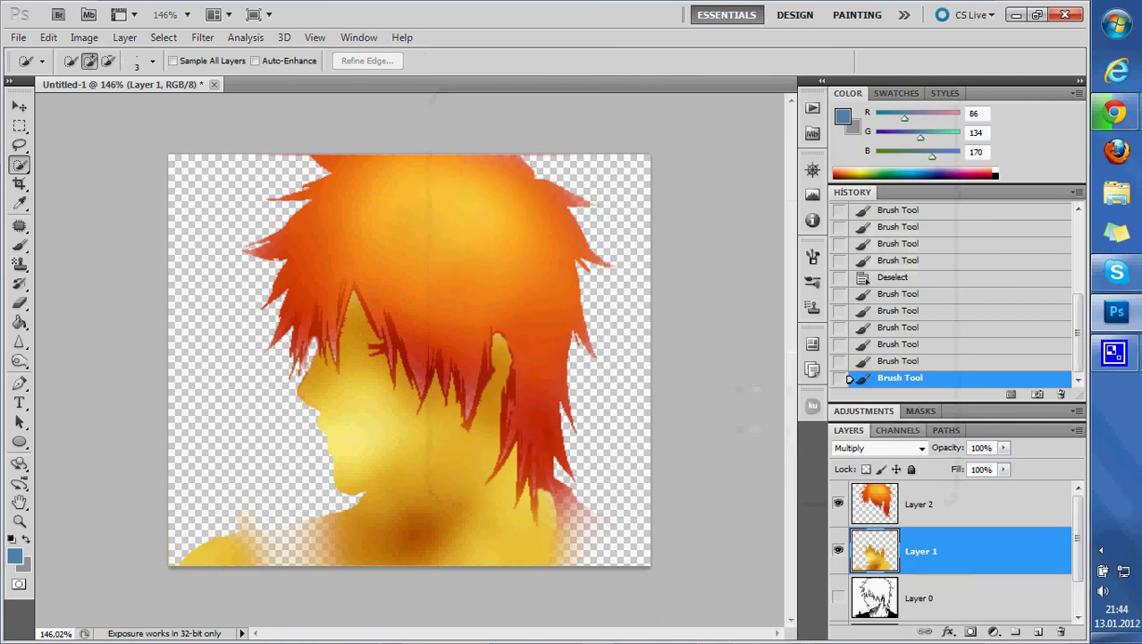
{"action": "left_click", "coordinate": [875, 550], "text": "ctrl"}
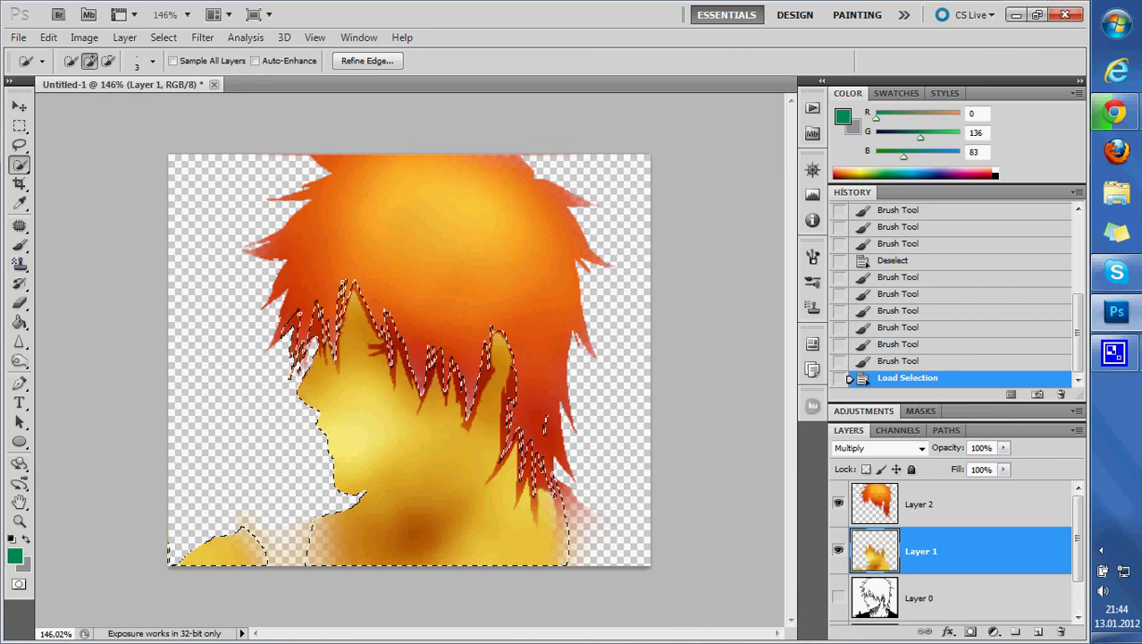
Step: Paint the face, neck and jaw dark green (0/136/83) with an enlarged brush
{"action": "key", "text": "b"}
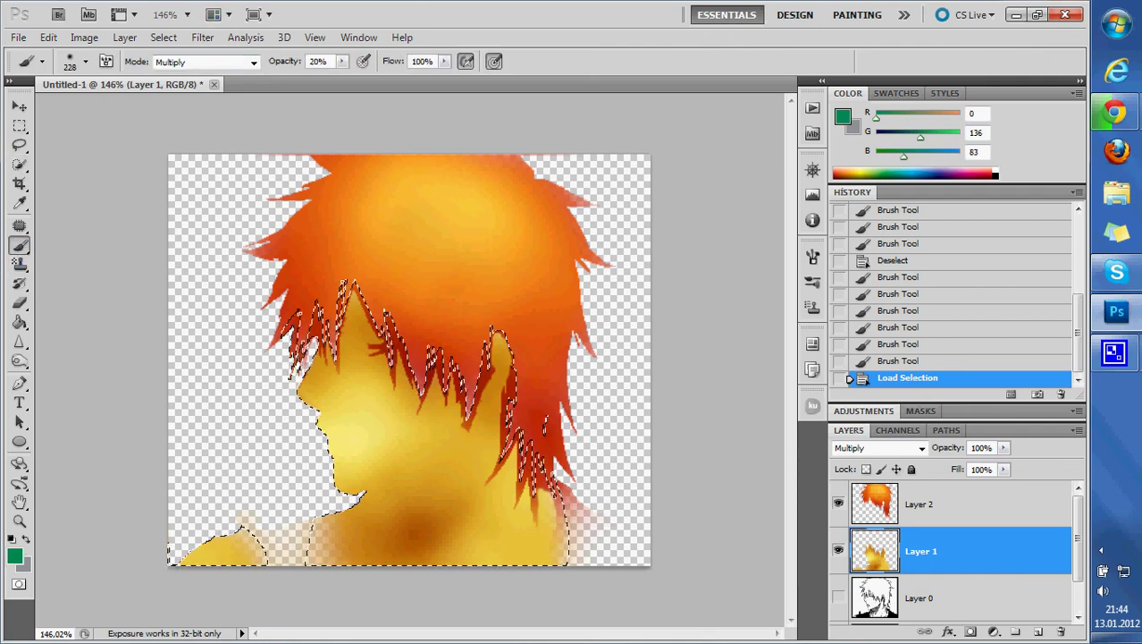
{"action": "left_click_drag", "start_coordinate": [230, 409], "coordinate": [269, 408]}
{"action": "mouse_move", "coordinate": [420, 501]}
{"action": "left_mouse_down"}
{"action": "mouse_move", "coordinate": [394, 429]}
{"action": "mouse_move", "coordinate": [429, 483]}
{"action": "mouse_move", "coordinate": [357, 376]}
{"action": "mouse_move", "coordinate": [465, 500]}
{"action": "left_mouse_up"}
{"action": "mouse_move", "coordinate": [536, 465]}
{"action": "left_mouse_down"}
{"action": "mouse_move", "coordinate": [456, 537]}
{"action": "mouse_move", "coordinate": [348, 393]}
{"action": "left_mouse_up"}
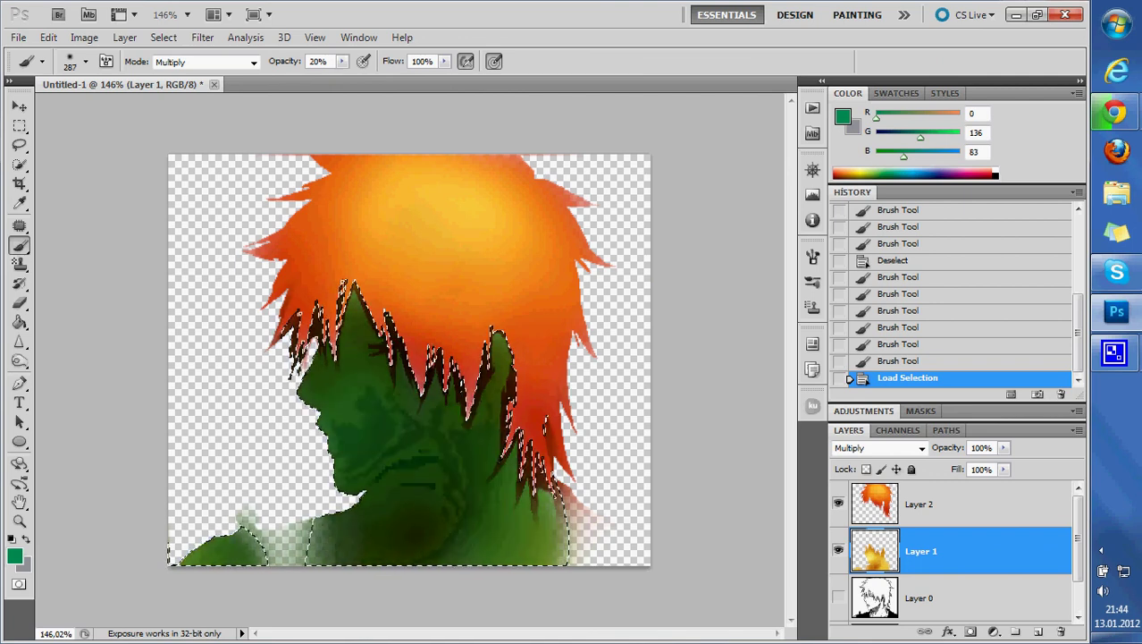
{"action": "left_click_drag", "start_coordinate": [447, 528], "coordinate": [322, 348]}
{"action": "left_click_drag", "start_coordinate": [339, 393], "coordinate": [474, 501]}
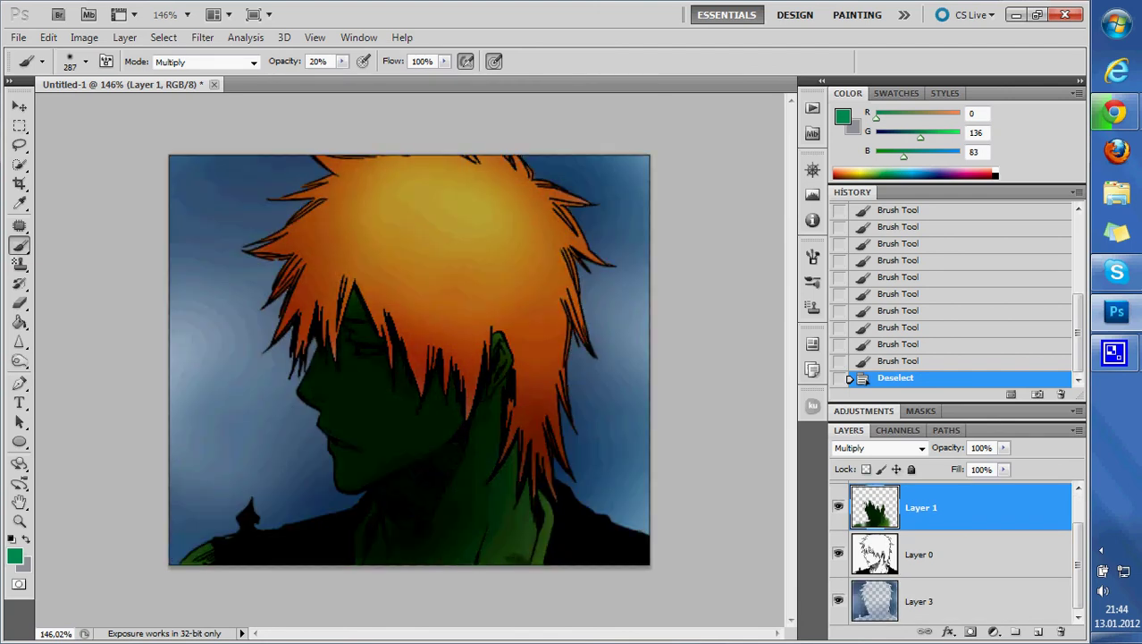
Step: Load the hair outline as a selection on Layer 2 and paint it 252/187/133 peach
{"action": "key", "text": "alt+shift+bracketright"}
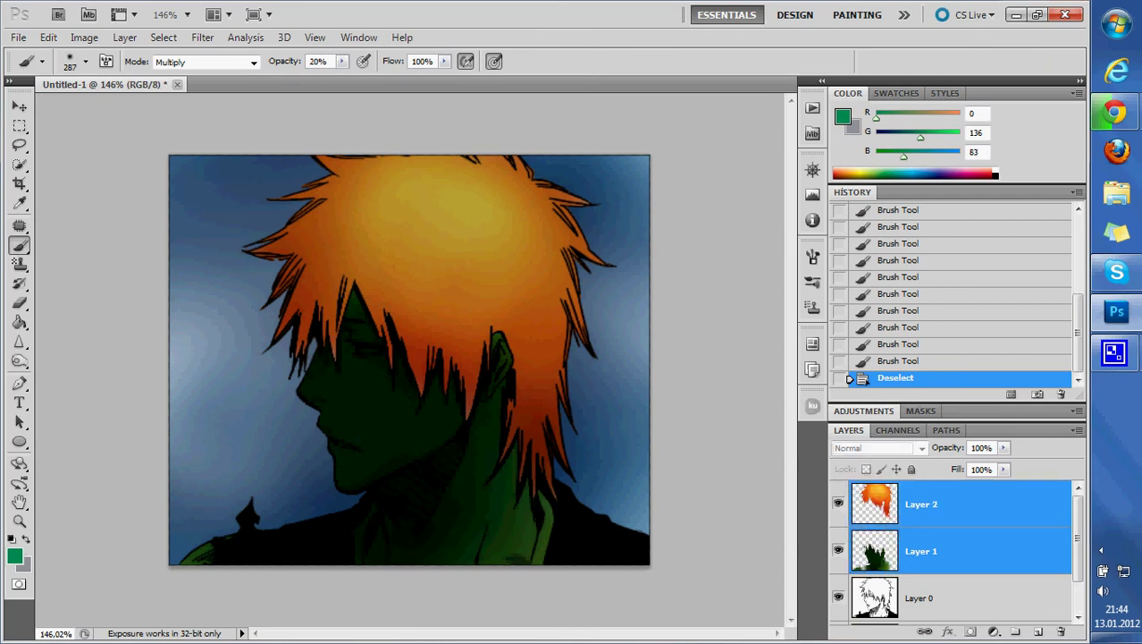
{"action": "left_click", "coordinate": [874, 503], "text": "ctrl"}
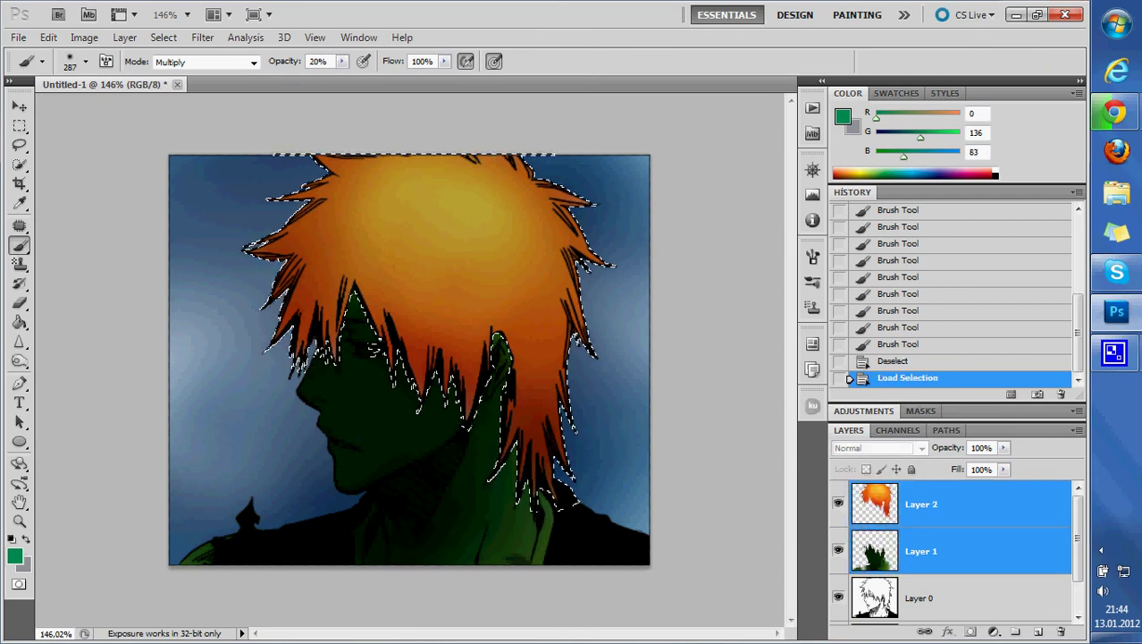
{"action": "left_click", "coordinate": [921, 503]}
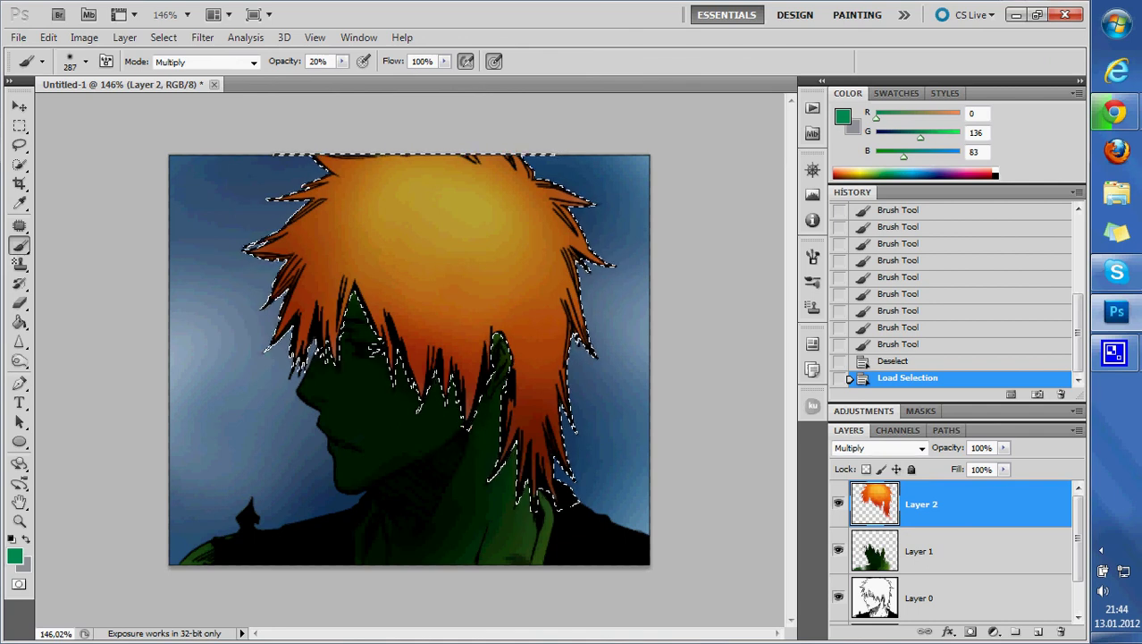
{"action": "left_click_drag", "start_coordinate": [853, 170], "coordinate": [844, 169]}
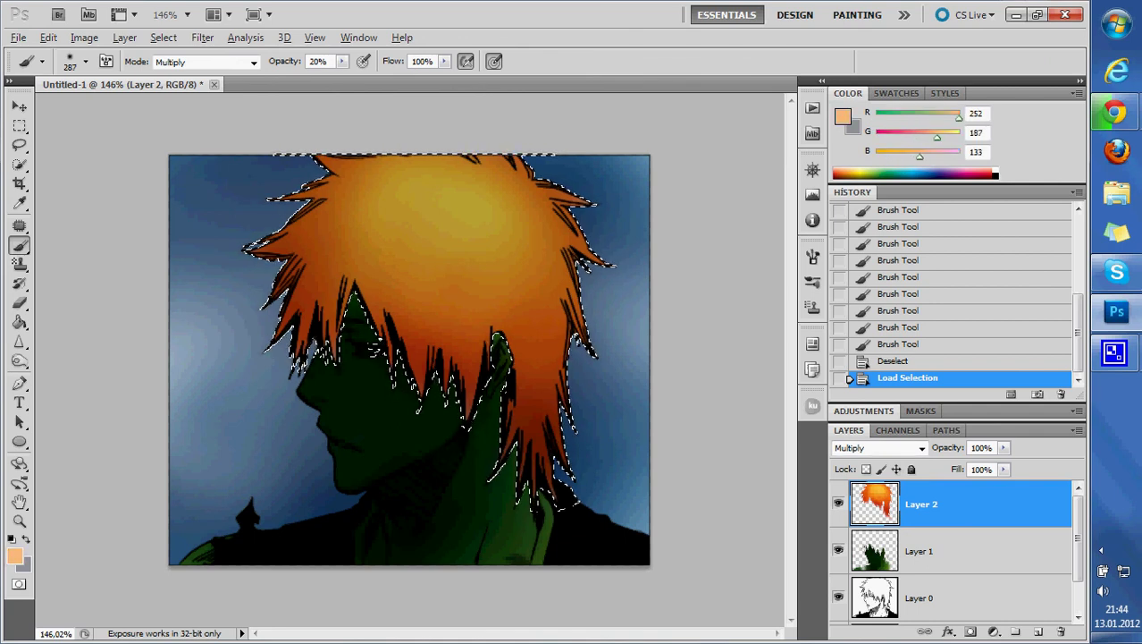
{"action": "left_click_drag", "start_coordinate": [384, 206], "coordinate": [483, 192]}
{"action": "left_click_drag", "start_coordinate": [339, 223], "coordinate": [555, 232]}
{"action": "left_click_drag", "start_coordinate": [303, 349], "coordinate": [394, 304]}
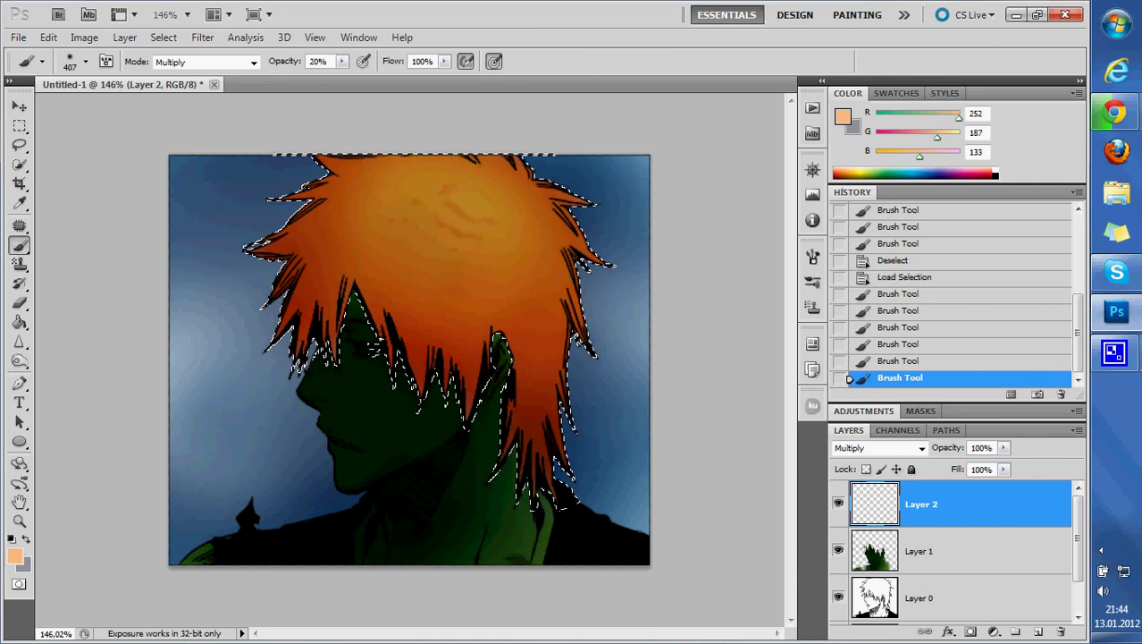
{"action": "left_click_drag", "start_coordinate": [403, 188], "coordinate": [536, 268]}
{"action": "left_click_drag", "start_coordinate": [286, 268], "coordinate": [581, 357]}
Step: Repaint the hair with the brush in Screen mode to brighten it pale peach, then deselect
{"action": "left_click", "coordinate": [206, 62]}
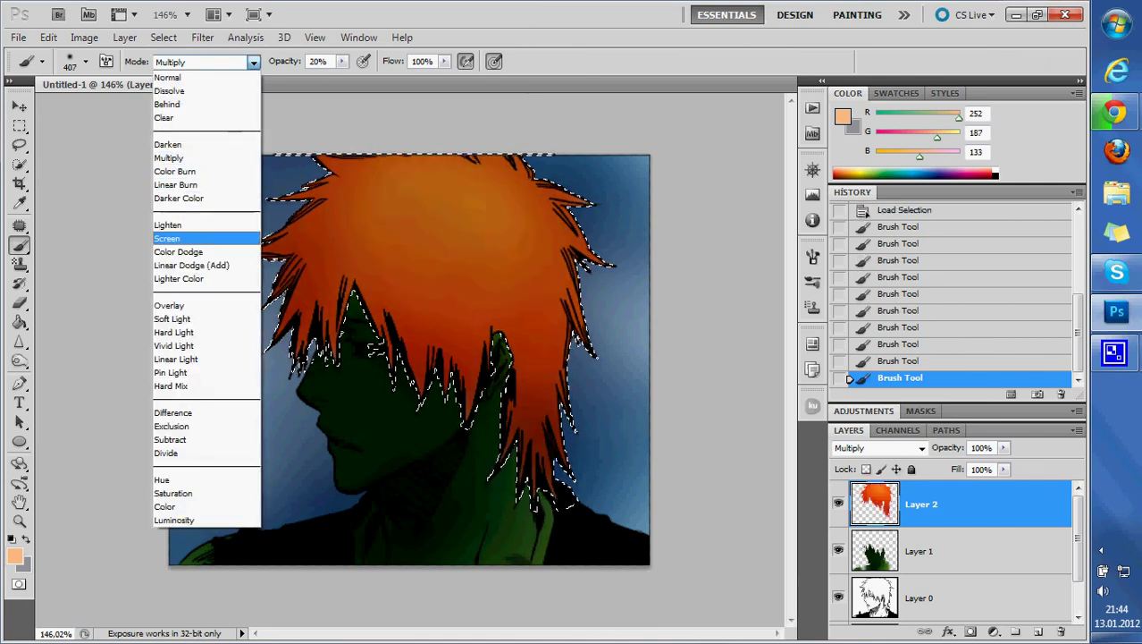
{"action": "left_click", "coordinate": [192, 233]}
{"action": "left_click_drag", "start_coordinate": [268, 250], "coordinate": [590, 313]}
{"action": "left_click_drag", "start_coordinate": [295, 349], "coordinate": [572, 224]}
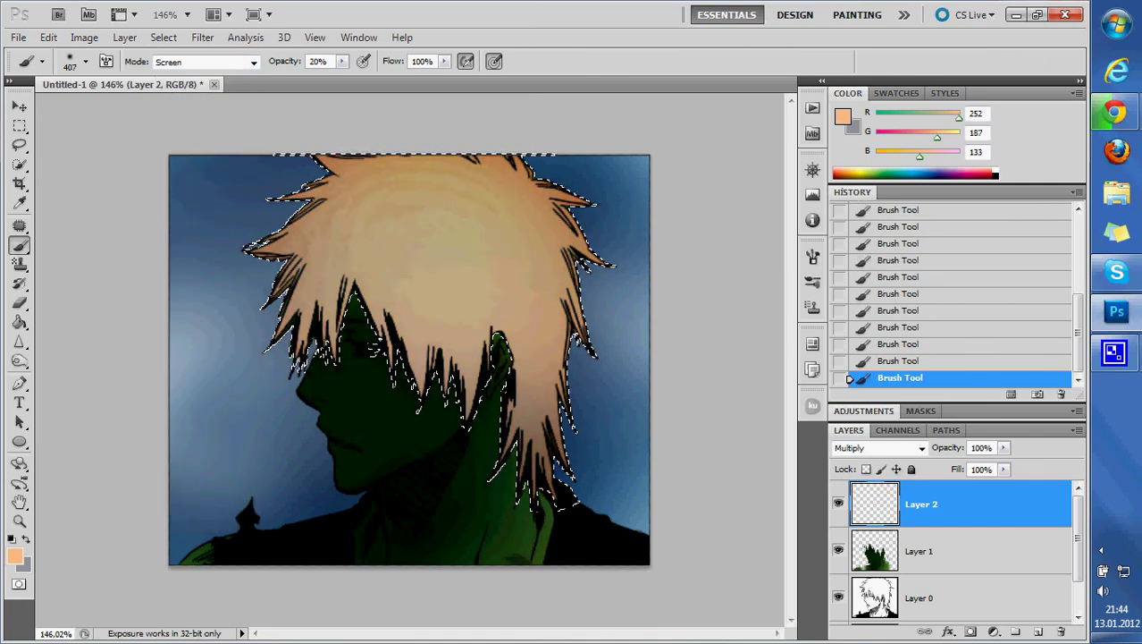
{"action": "left_click_drag", "start_coordinate": [295, 197], "coordinate": [554, 358]}
{"action": "left_click_drag", "start_coordinate": [268, 224], "coordinate": [447, 197]}
{"action": "key", "text": "ctrl+d"}
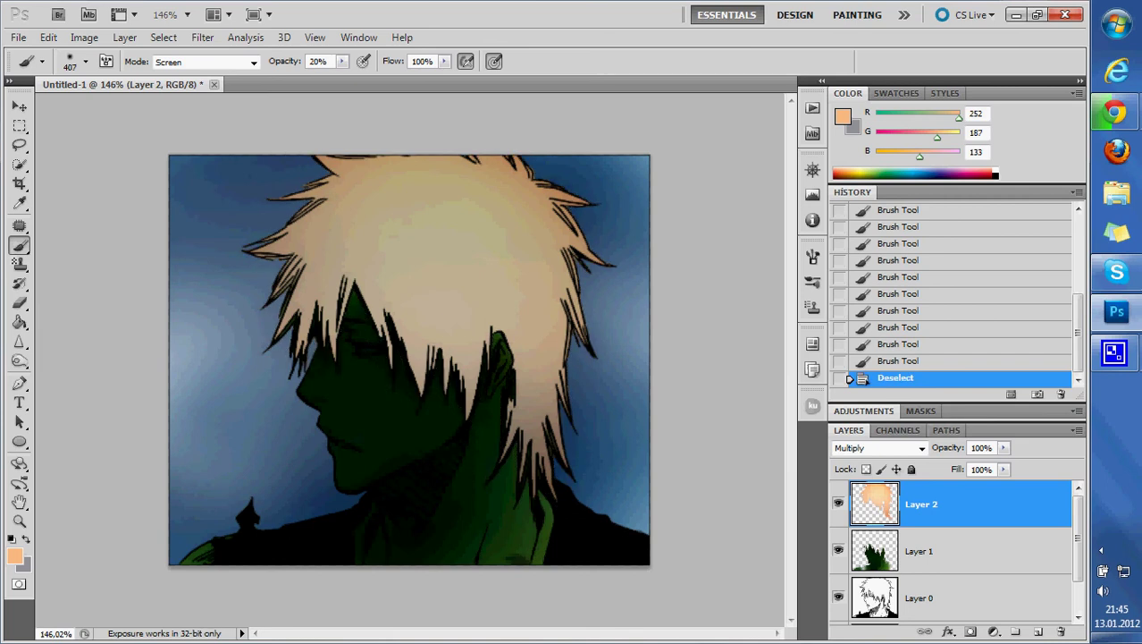
Step: Shrink the brush to 55, move to Layer 1 and dab very dark green onto the cheek
{"action": "left_click_drag", "start_coordinate": [472, 408], "coordinate": [315, 408]}
{"action": "key", "text": "alt+bracketleft"}
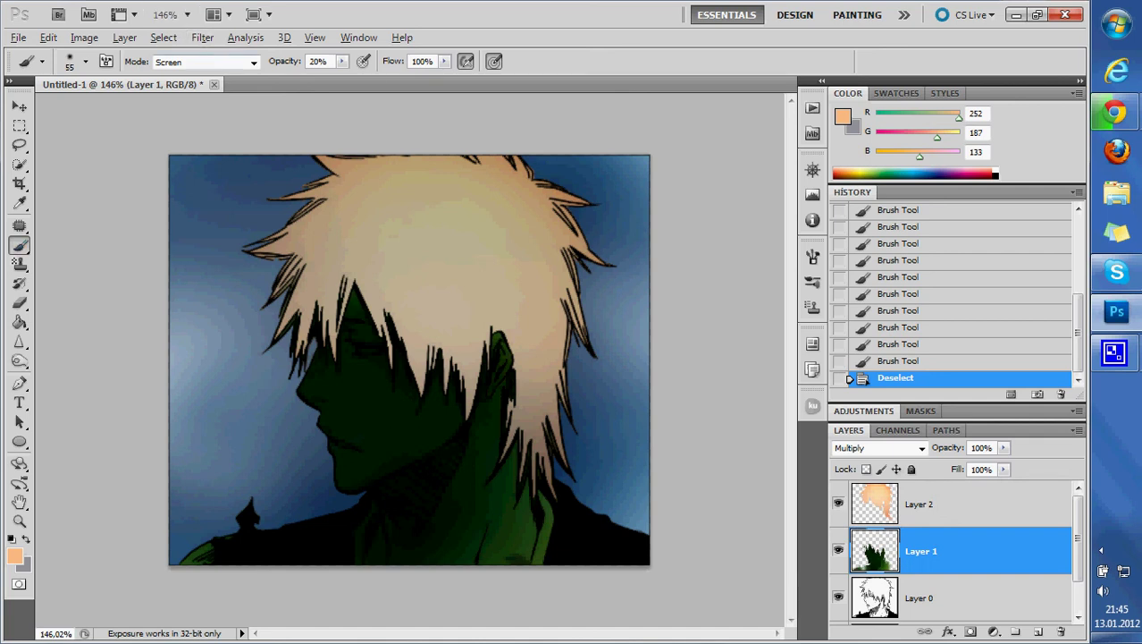
{"action": "left_click", "coordinate": [377, 404], "text": "alt"}
{"action": "left_click", "coordinate": [350, 404]}
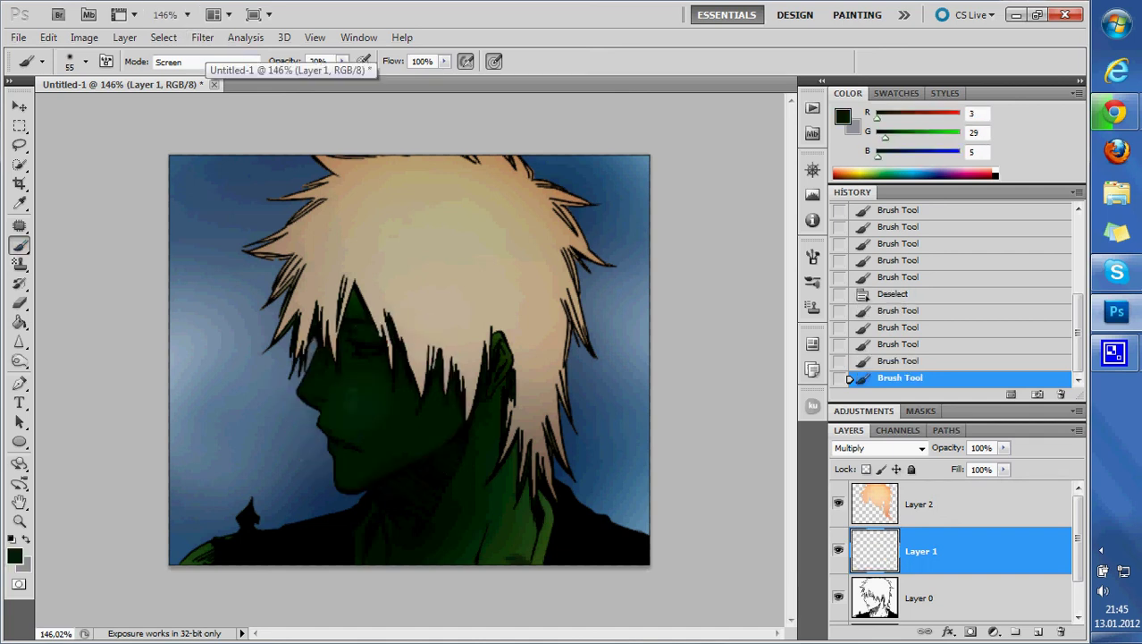
{"action": "left_click_drag", "start_coordinate": [341, 393], "coordinate": [362, 385]}
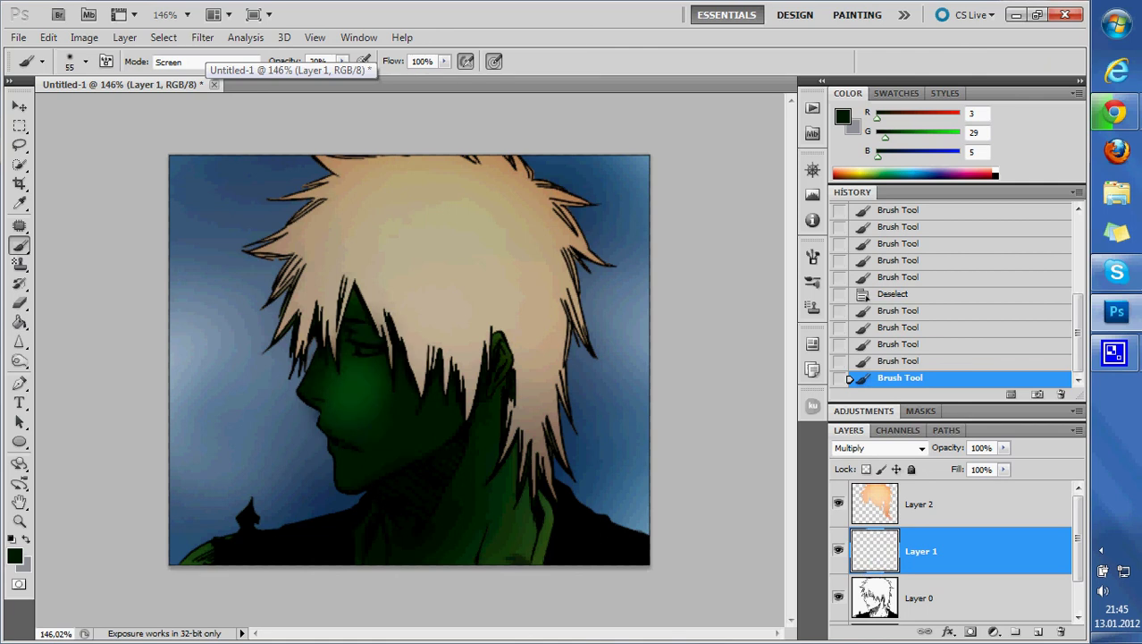
{"action": "left_click", "coordinate": [365, 408]}
Step: Enlarge the brush, stroke across the skin layer, and raise brush opacity to 100%
{"action": "key", "text": "bracketright"}
{"action": "left_click_drag", "start_coordinate": [340, 201], "coordinate": [375, 353]}
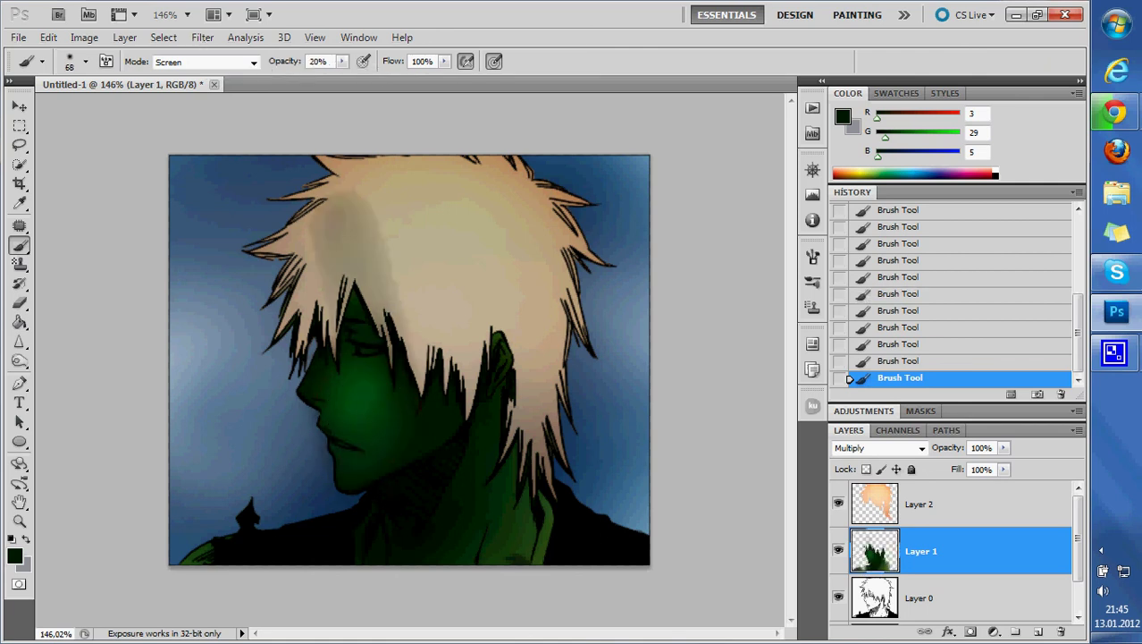
{"action": "left_click", "coordinate": [342, 60]}
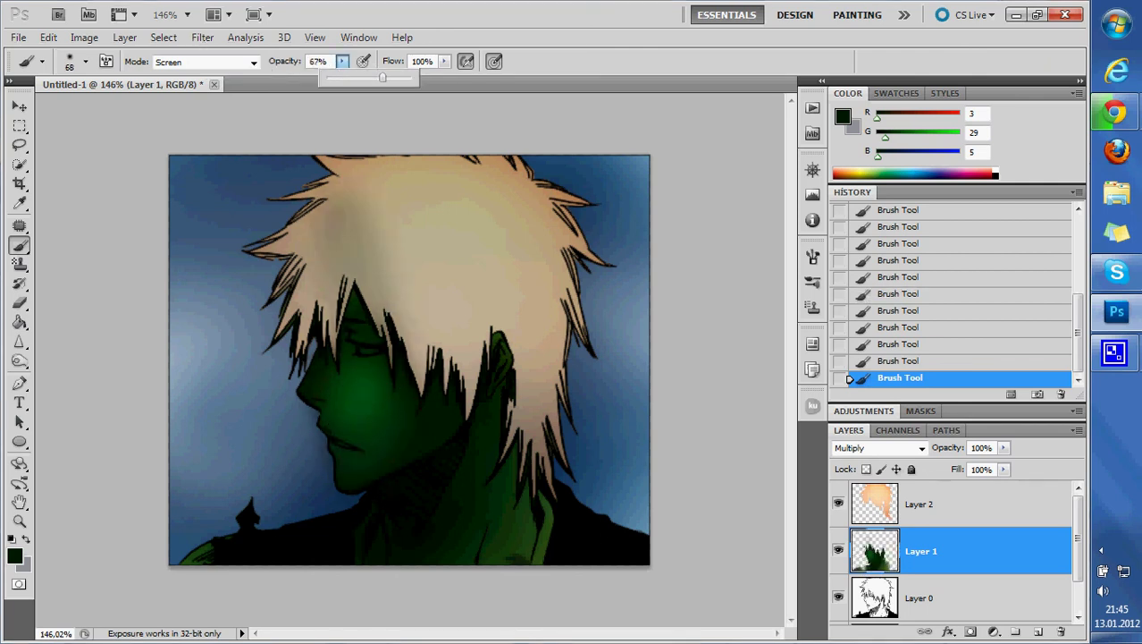
{"action": "left_click_drag", "start_coordinate": [383, 78], "coordinate": [411, 78]}
Step: Brighten the face green with Screen strokes and shade to the left of the face
{"action": "left_click_drag", "start_coordinate": [349, 375], "coordinate": [371, 425]}
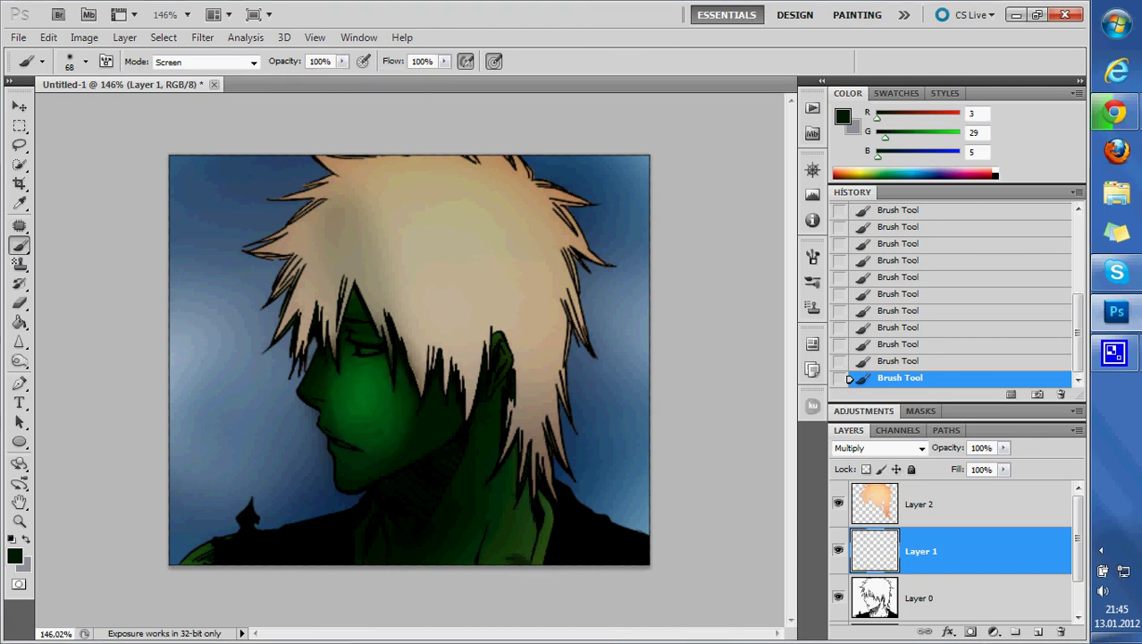
{"action": "left_click_drag", "start_coordinate": [331, 349], "coordinate": [384, 447]}
{"action": "mouse_move", "coordinate": [358, 375]}
{"action": "left_mouse_down"}
{"action": "mouse_move", "coordinate": [344, 408]}
{"action": "mouse_move", "coordinate": [304, 398]}
{"action": "mouse_move", "coordinate": [306, 459]}
{"action": "mouse_move", "coordinate": [523, 384]}
{"action": "mouse_move", "coordinate": [465, 482]}
{"action": "left_mouse_up"}
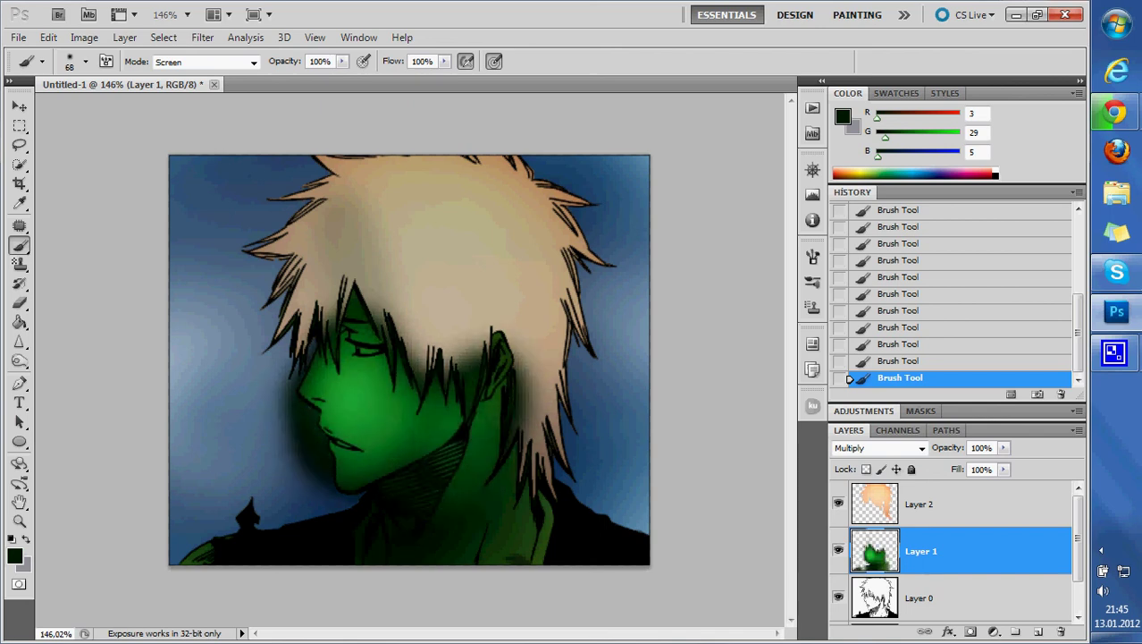
{"action": "mouse_move", "coordinate": [286, 451]}
{"action": "left_mouse_down"}
{"action": "mouse_move", "coordinate": [273, 389]}
{"action": "mouse_move", "coordinate": [326, 308]}
{"action": "mouse_move", "coordinate": [224, 402]}
{"action": "mouse_move", "coordinate": [215, 268]}
{"action": "left_mouse_up"}
Step: Step backward and forward through history to remove the stray strokes beside the face
{"action": "key", "text": "ctrl+alt+z"}
{"action": "key", "text": "ctrl+alt+z"}
{"action": "key", "text": "ctrl+alt+z"}
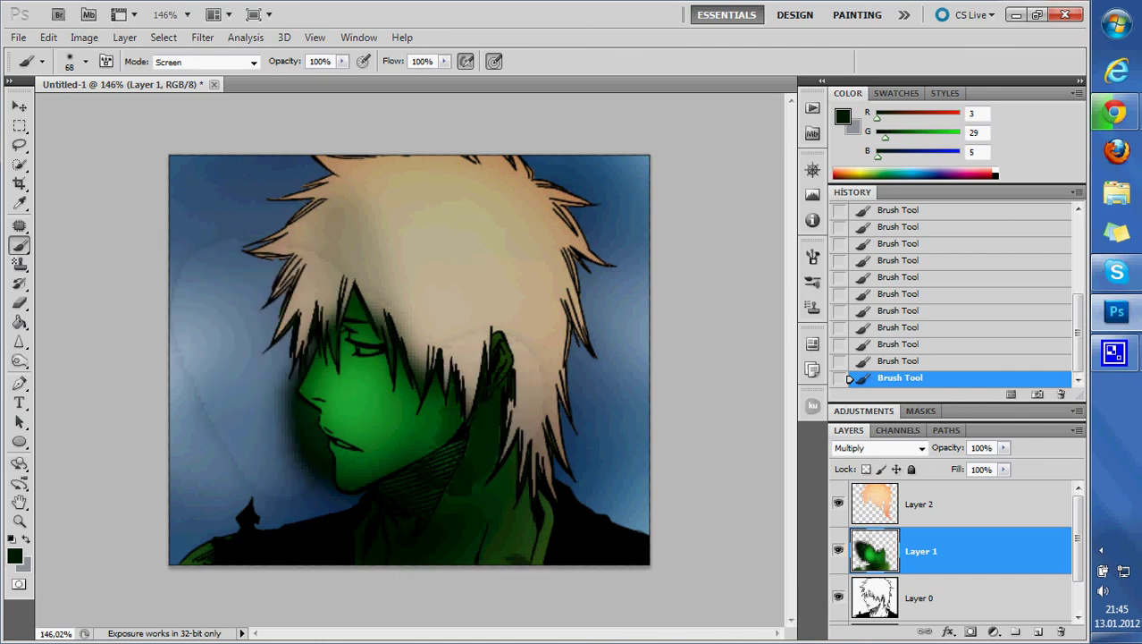
{"action": "key", "text": "ctrl+alt+z"}
{"action": "key", "text": "ctrl+alt+z"}
{"action": "key", "text": "ctrl+alt+z"}
{"action": "key", "text": "ctrl+shift+z"}
{"action": "key", "text": "ctrl+shift+z"}
{"action": "key", "text": "ctrl+shift+z"}
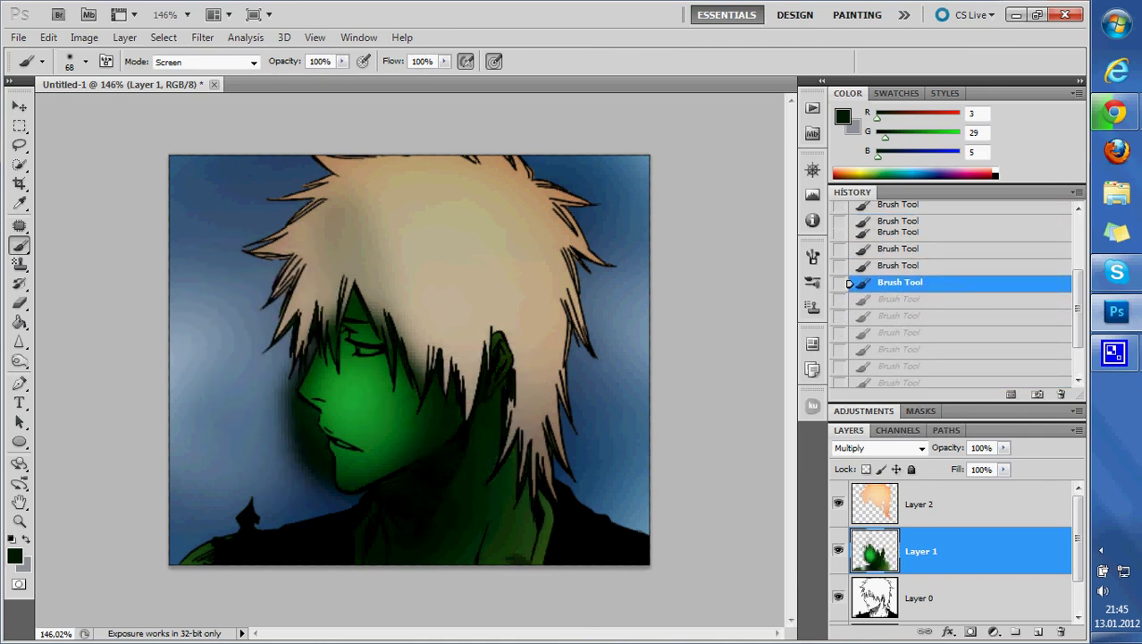
{"action": "key", "text": "ctrl+shift+z"}
{"action": "key", "text": "ctrl+shift+z"}
{"action": "key", "text": "ctrl+alt+z"}
{"action": "key", "text": "ctrl+alt+z"}
{"action": "key", "text": "ctrl+alt+z"}
{"action": "key", "text": "ctrl+alt+z"}
{"action": "key", "text": "ctrl+alt+z"}
{"action": "key", "text": "ctrl+shift+z"}
{"action": "key", "text": "ctrl+shift+z"}
{"action": "key", "text": "ctrl+shift+z"}
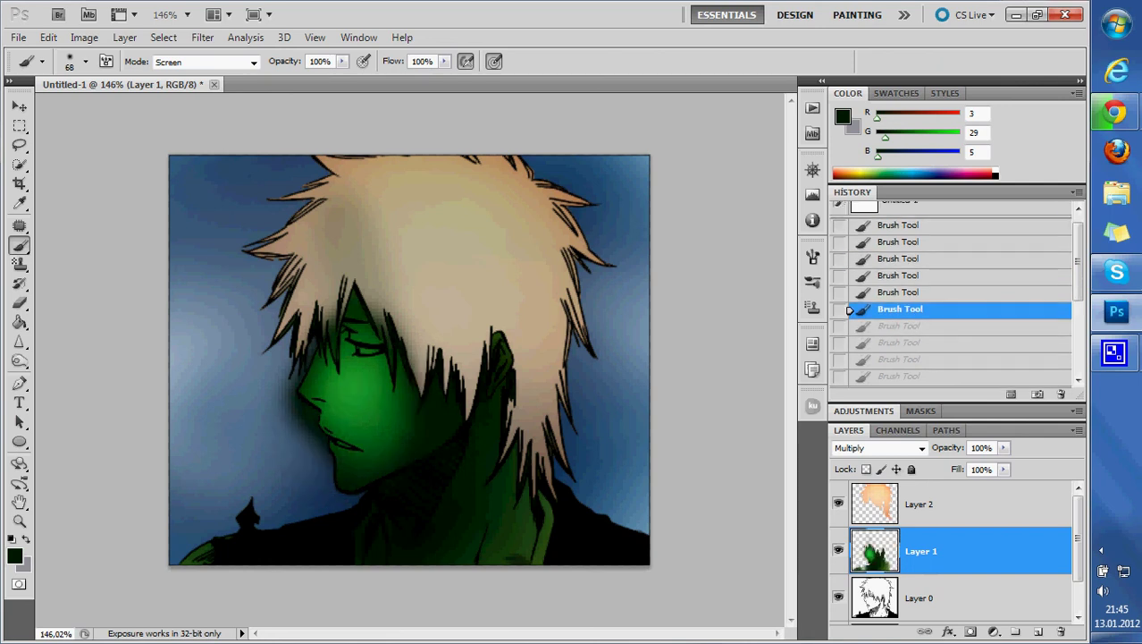
{"action": "key", "text": "ctrl+alt+z"}
{"action": "key", "text": "ctrl+alt+z"}
{"action": "key", "text": "ctrl+alt+z"}
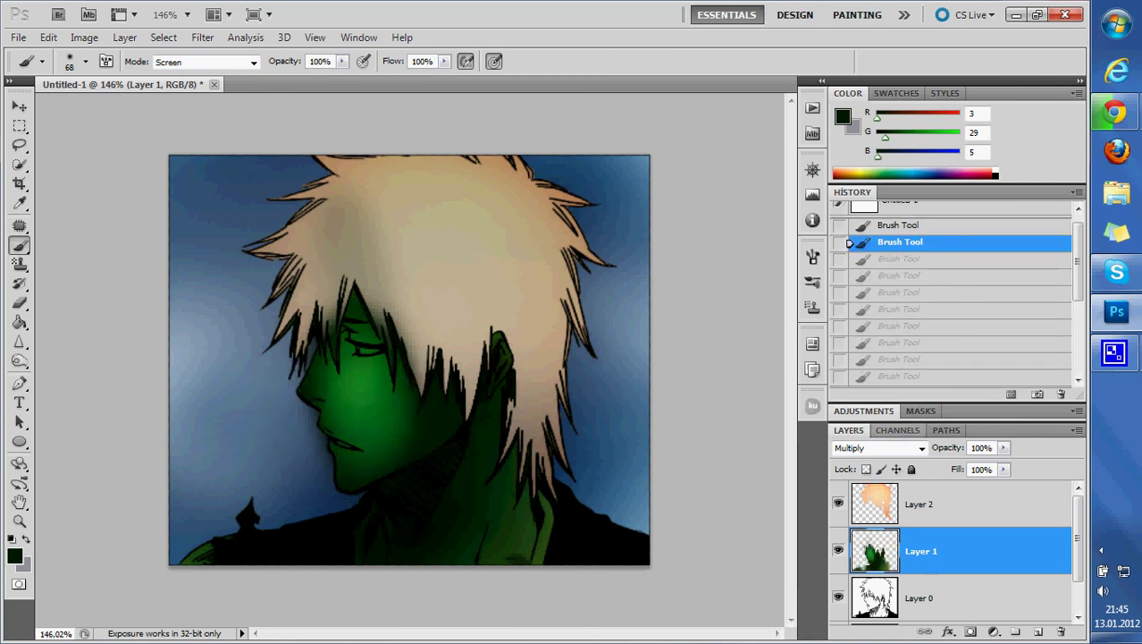
Step: Brighten the green across the face, neck and chest within the skin layer's selection, then deselect
{"action": "left_click", "coordinate": [874, 551], "text": "ctrl"}
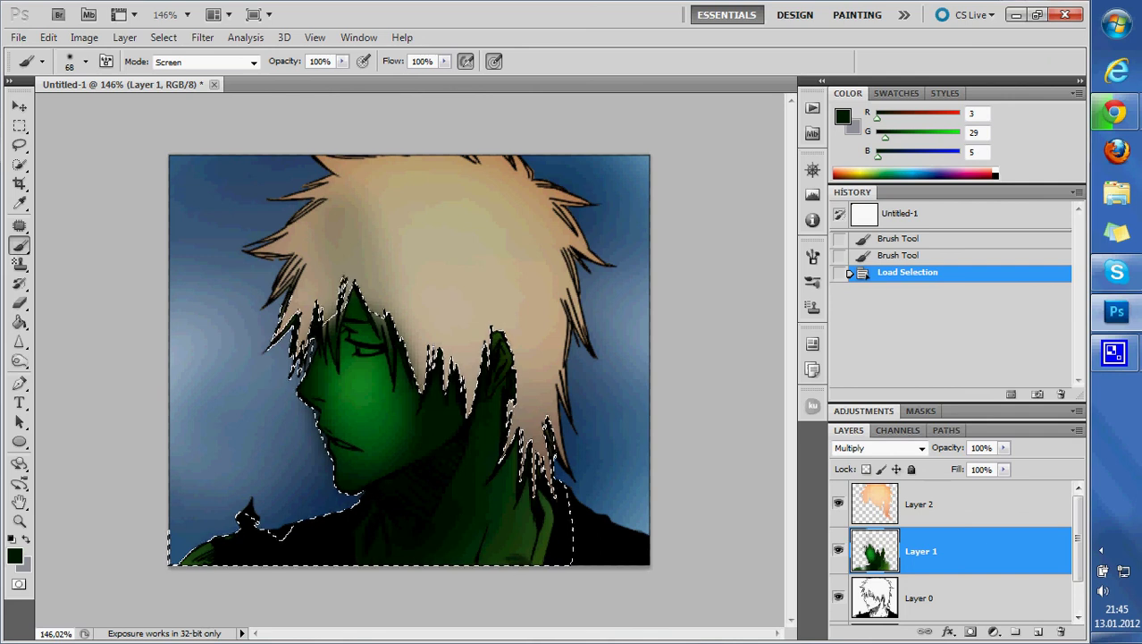
{"action": "left_click_drag", "start_coordinate": [340, 295], "coordinate": [376, 357]}
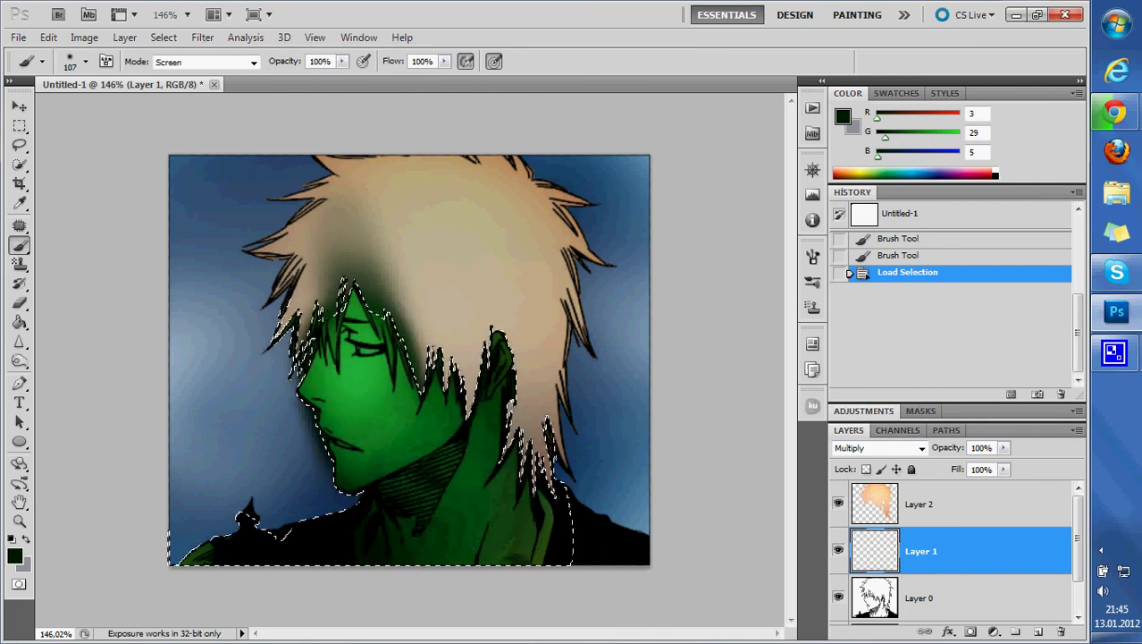
{"action": "left_click_drag", "start_coordinate": [394, 429], "coordinate": [465, 500]}
{"action": "key", "text": "ctrl+d"}
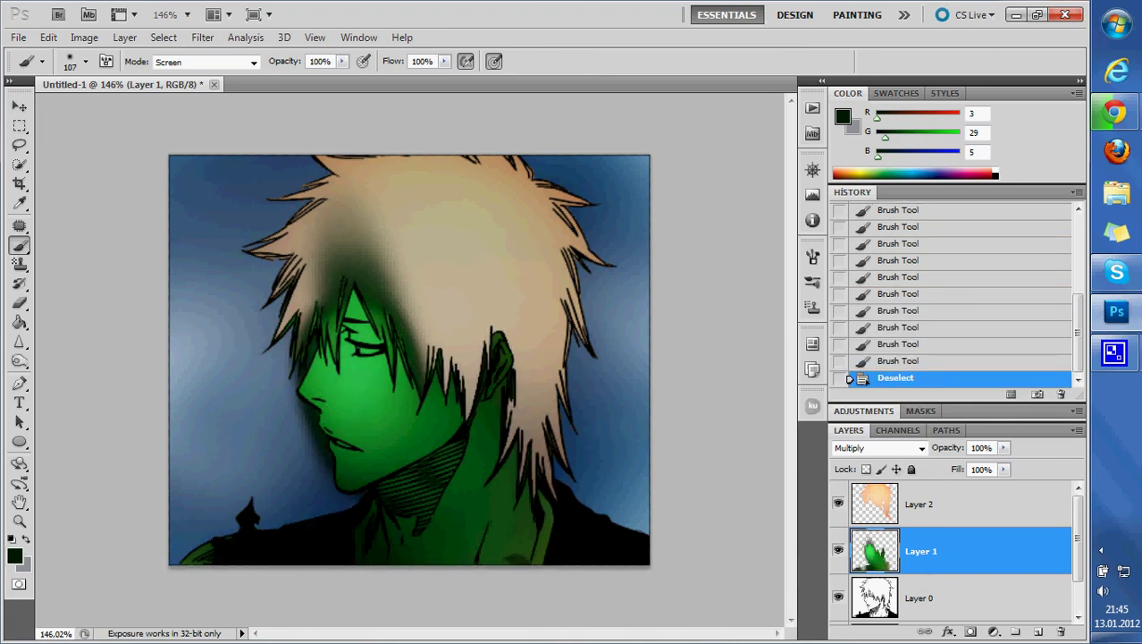
Step: Paint a dark green stroke down the middle of the hair and make Layer 2 active
{"action": "scroll", "coordinate": [409, 357], "scroll_direction": "up", "scroll_amount": 1}
{"action": "scroll", "coordinate": [409, 357], "scroll_direction": "up", "scroll_amount": 1}
{"action": "scroll", "coordinate": [409, 358], "scroll_direction": "down", "scroll_amount": 3}
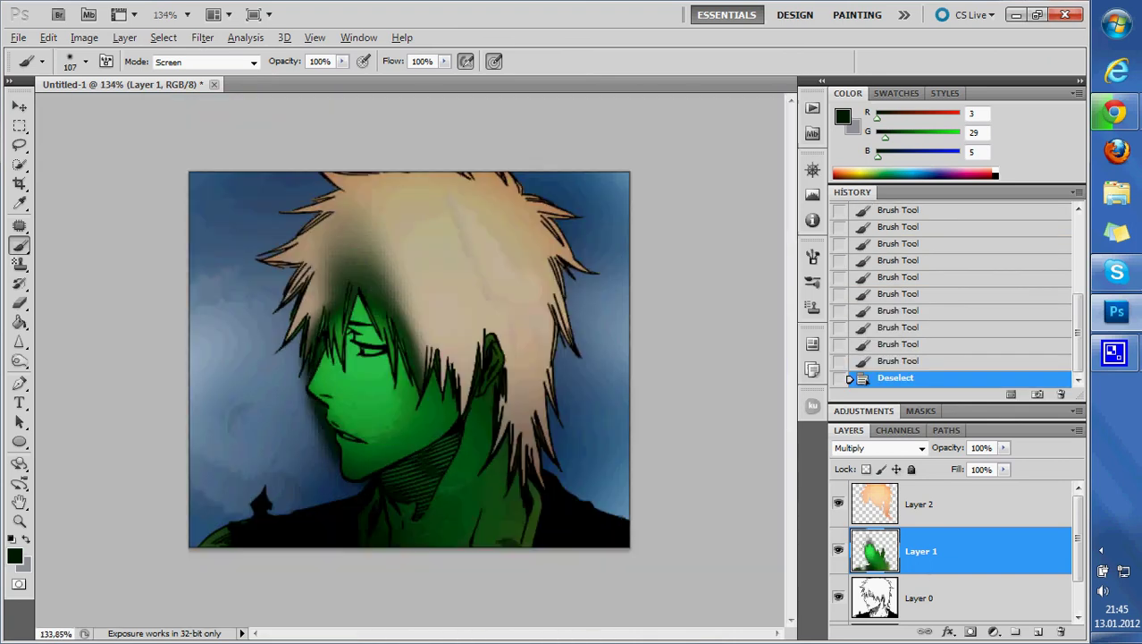
{"action": "left_click_drag", "start_coordinate": [415, 193], "coordinate": [456, 349]}
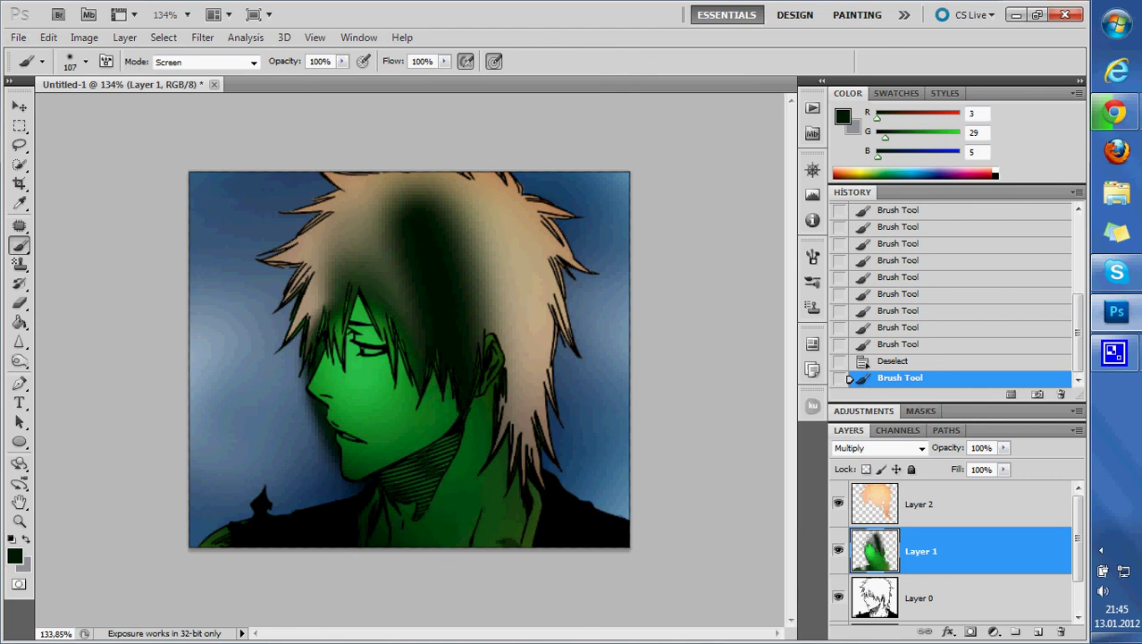
{"action": "scroll", "coordinate": [952, 295], "scroll_direction": "up", "scroll_amount": 10}
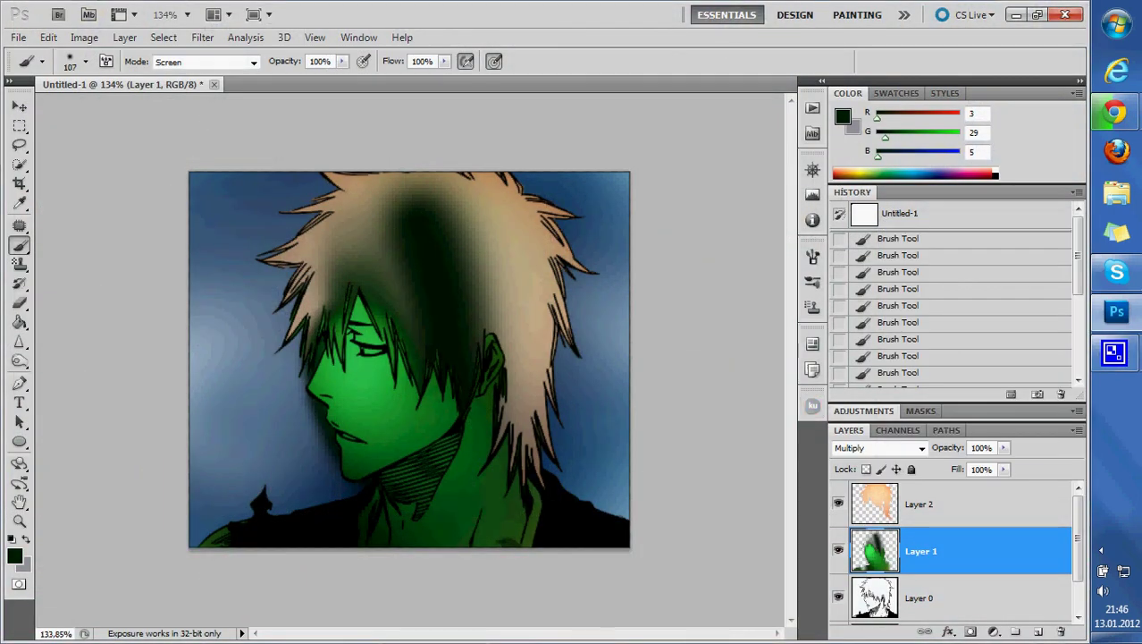
{"action": "key", "text": "alt+]"}
Step: Set Layers 2, 1 and 3 to the Color blend mode
{"action": "left_click", "coordinate": [876, 447]}
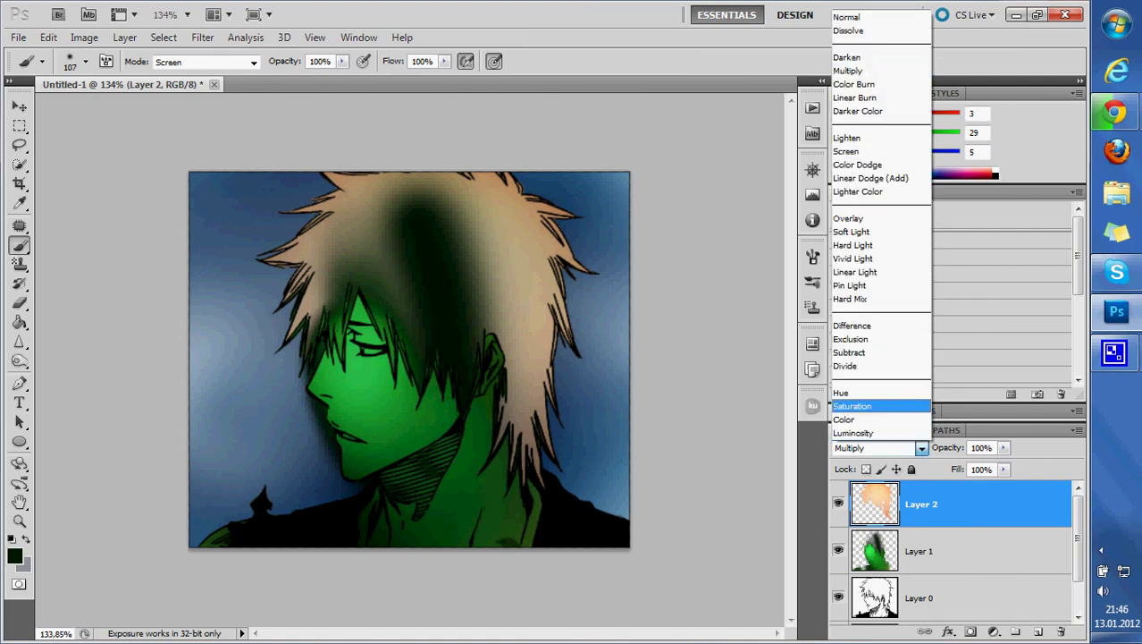
{"action": "left_click", "coordinate": [859, 430]}
{"action": "left_click", "coordinate": [921, 551]}
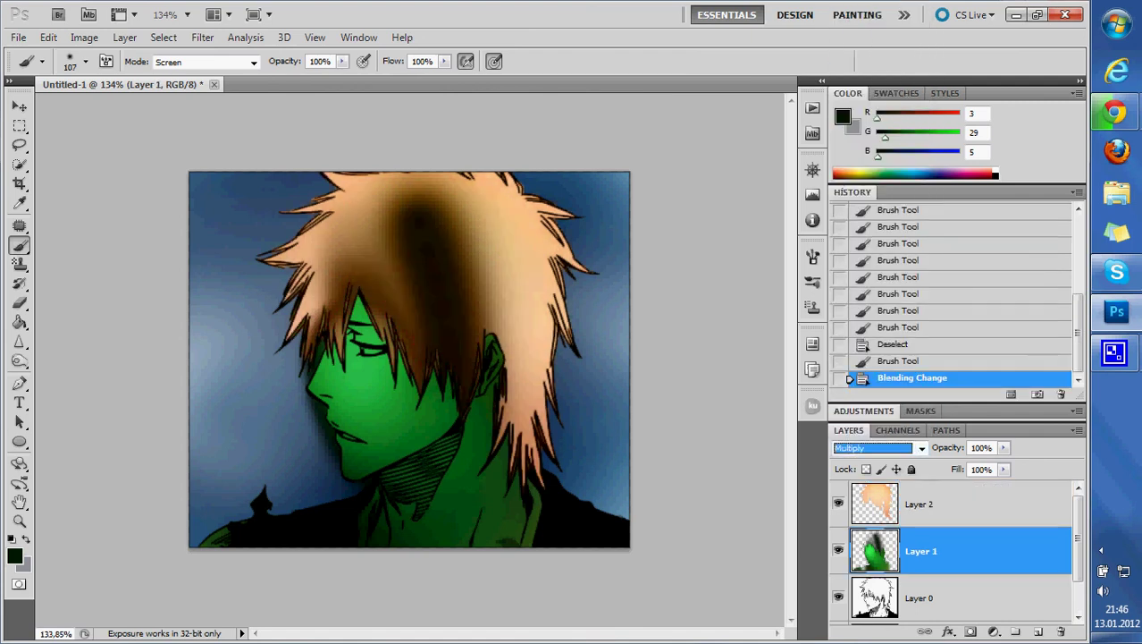
{"action": "left_click", "coordinate": [920, 447]}
{"action": "left_click", "coordinate": [849, 419]}
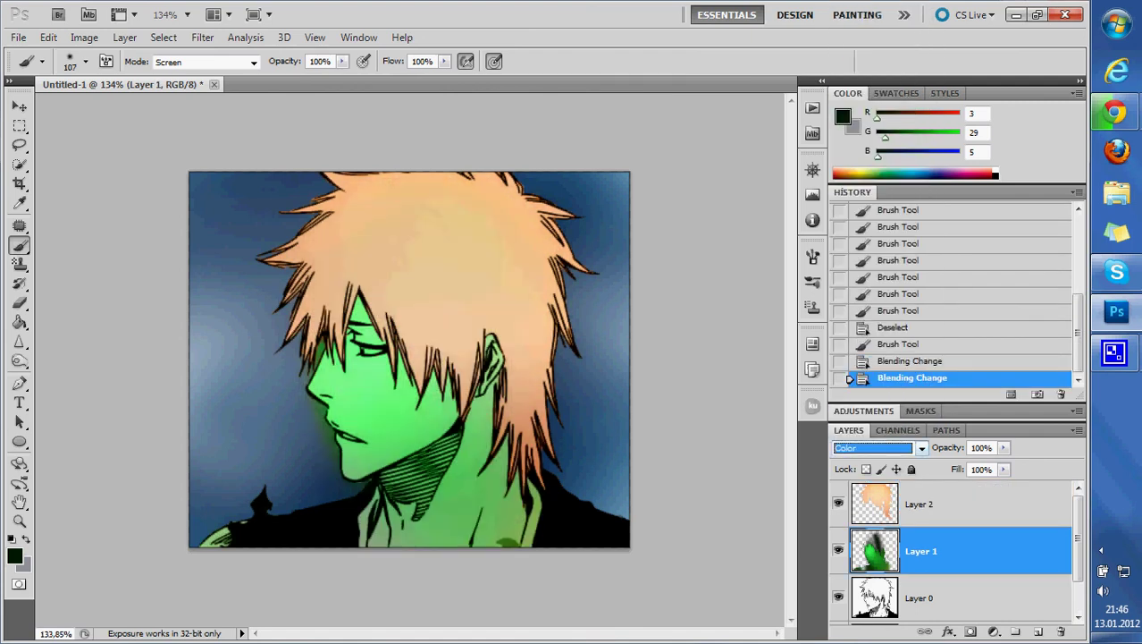
{"action": "scroll", "coordinate": [966, 555], "scroll_direction": "down", "scroll_amount": 1}
{"action": "left_click", "coordinate": [921, 601]}
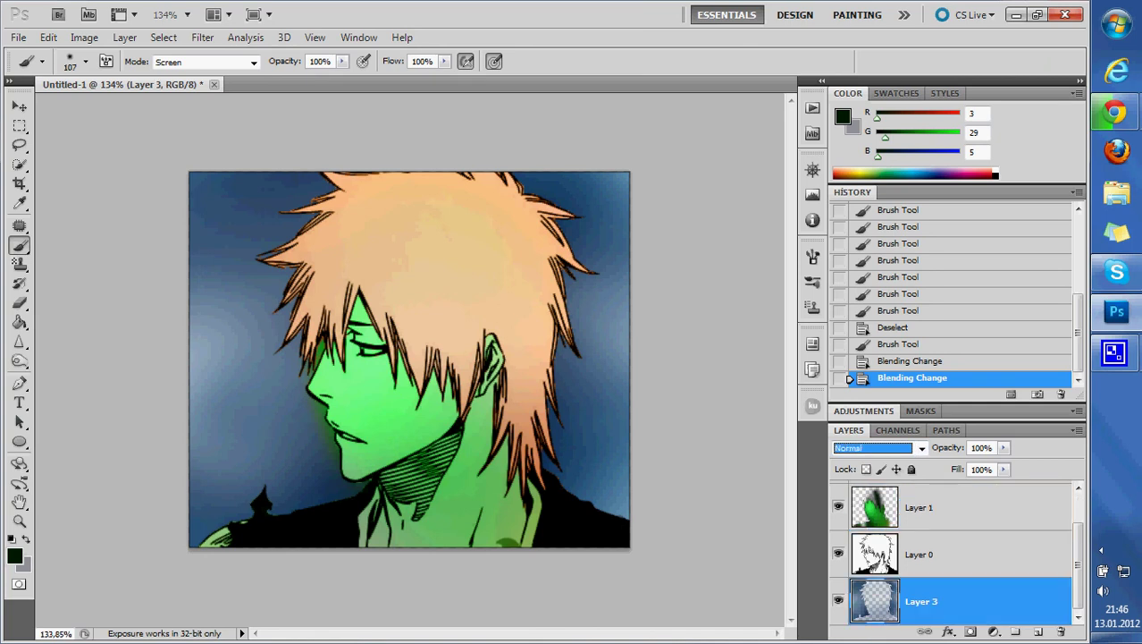
{"action": "left_click", "coordinate": [921, 447]}
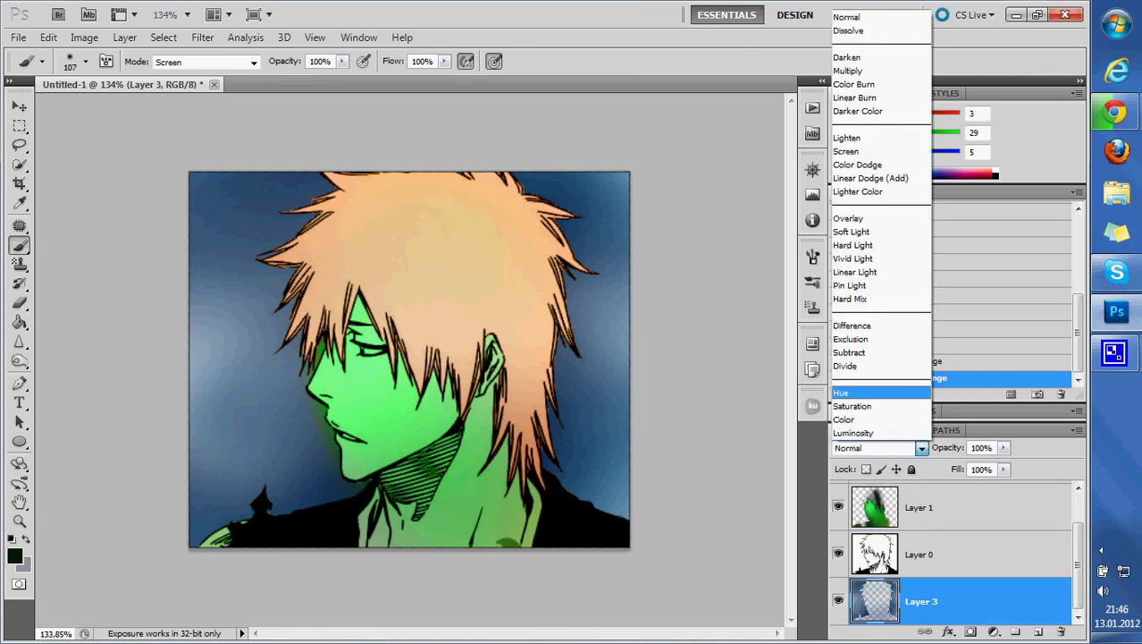
{"action": "left_click", "coordinate": [844, 419]}
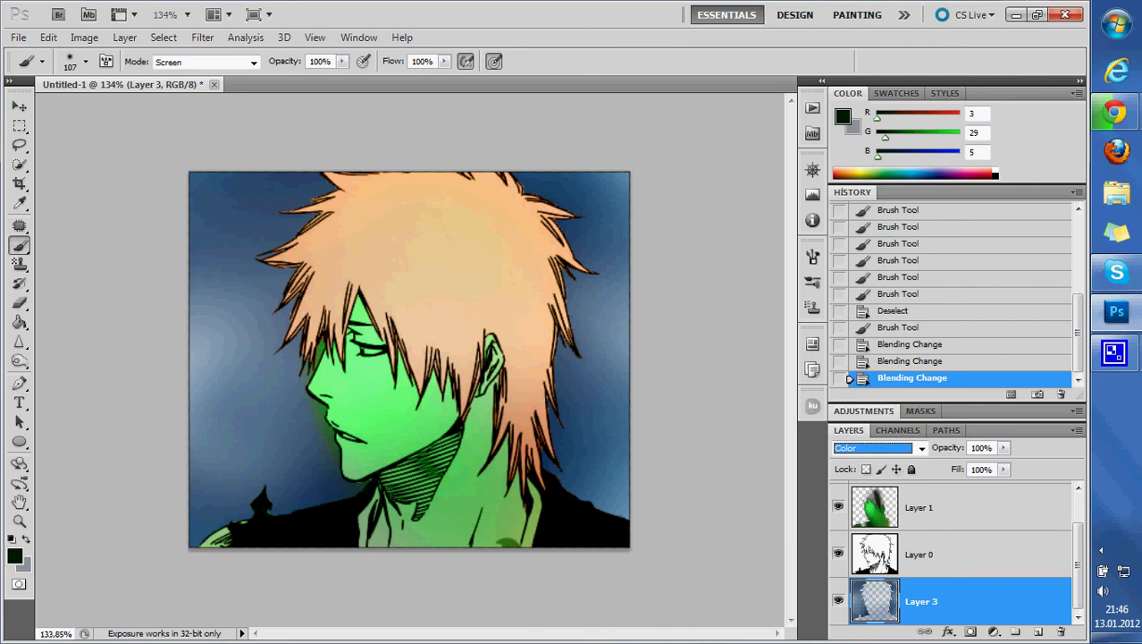
Step: Set line-art Layer 0 to Normal and delete the blue background Layer 3
{"action": "key", "text": "alt+bracketright"}
{"action": "left_click", "coordinate": [920, 447]}
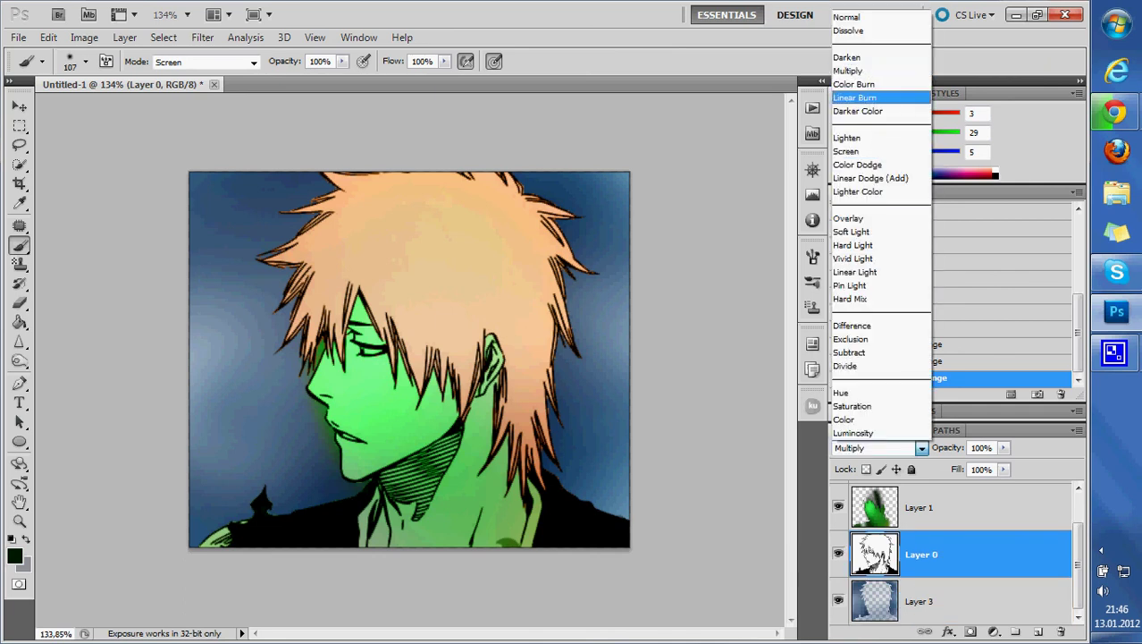
{"action": "key", "text": "Return"}
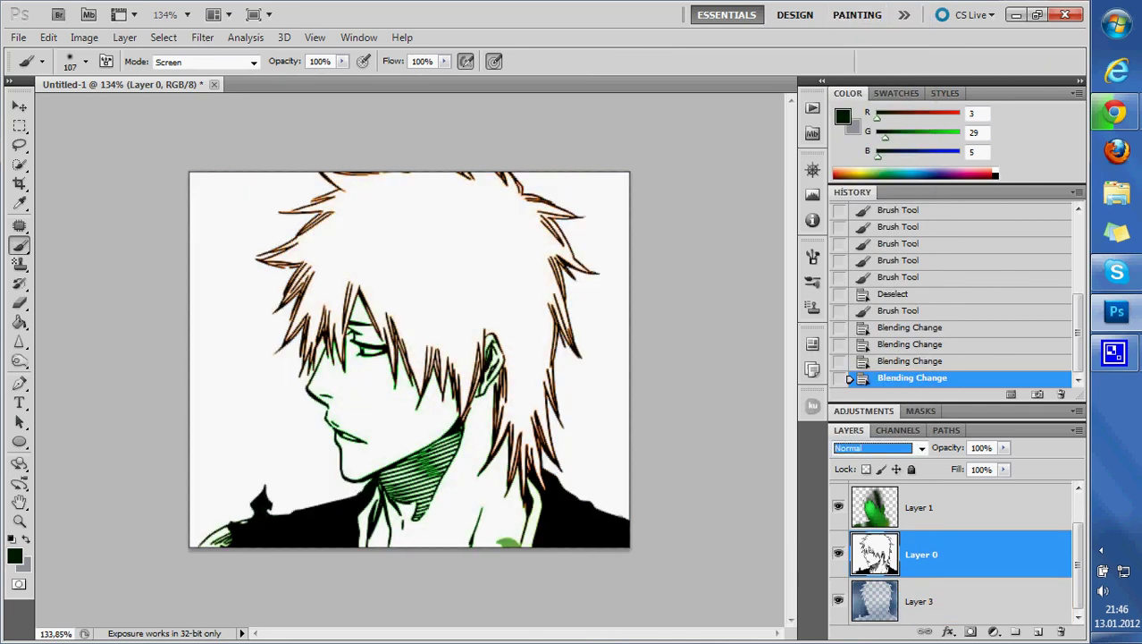
{"action": "key", "text": "alt+bracketleft"}
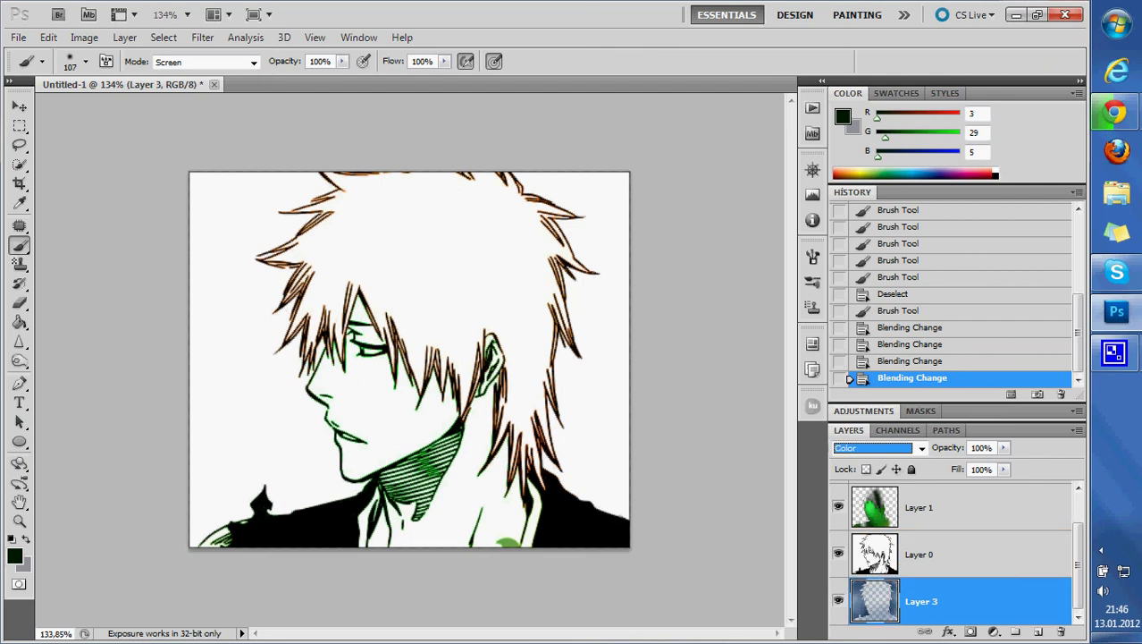
{"action": "key", "text": "Delete"}
Step: Select green skin Layer 1 and try the Luminosity blend mode on it
{"action": "key", "text": "alt+bracketright"}
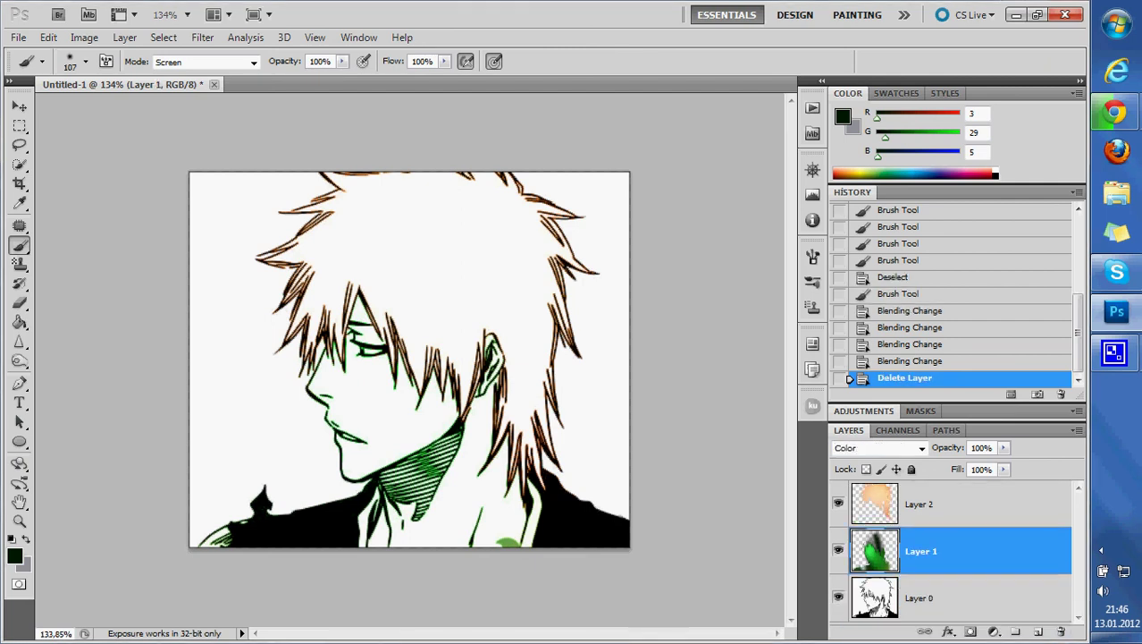
{"action": "key", "text": "alt+bracketright"}
{"action": "key", "text": "alt+bracketleft"}
{"action": "key", "text": "alt+bracketleft"}
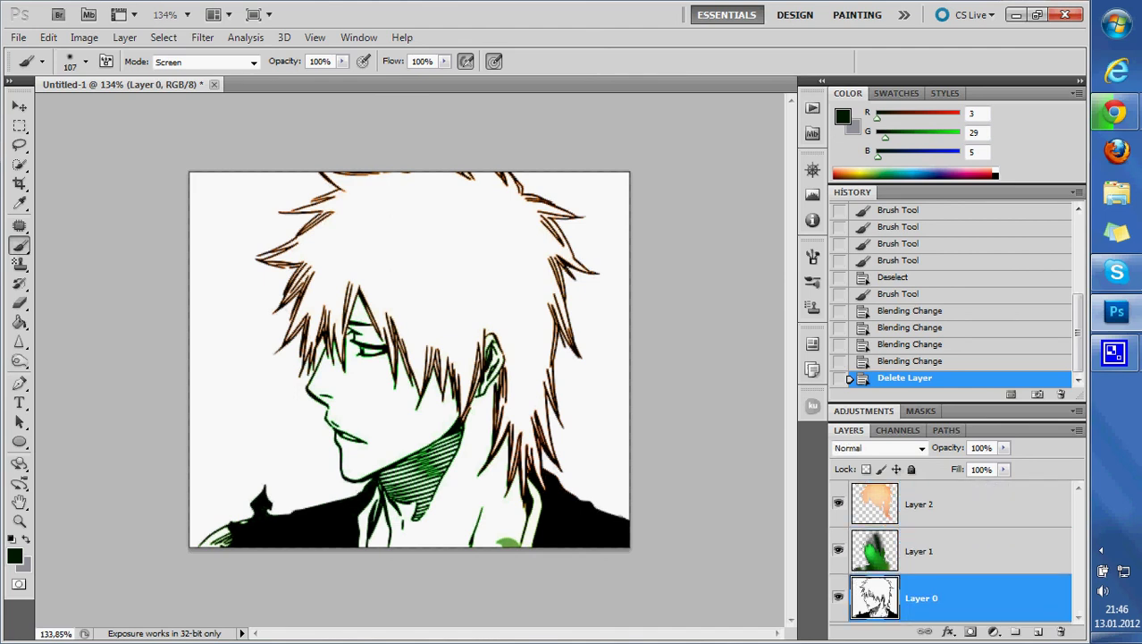
{"action": "key", "text": "alt+bracketright"}
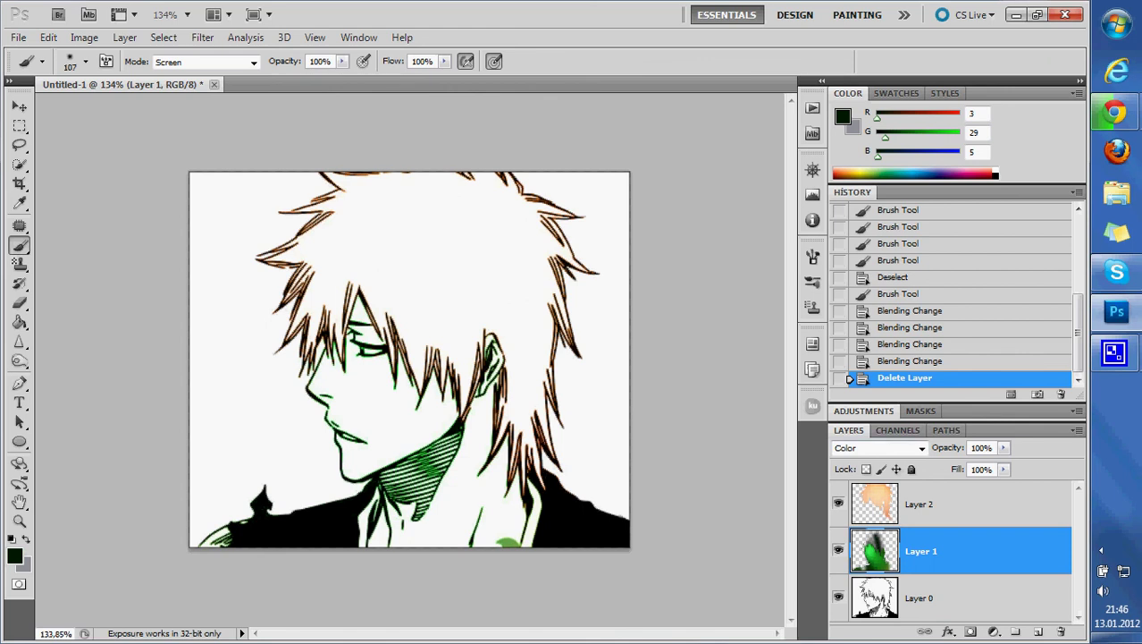
{"action": "left_click", "coordinate": [880, 447]}
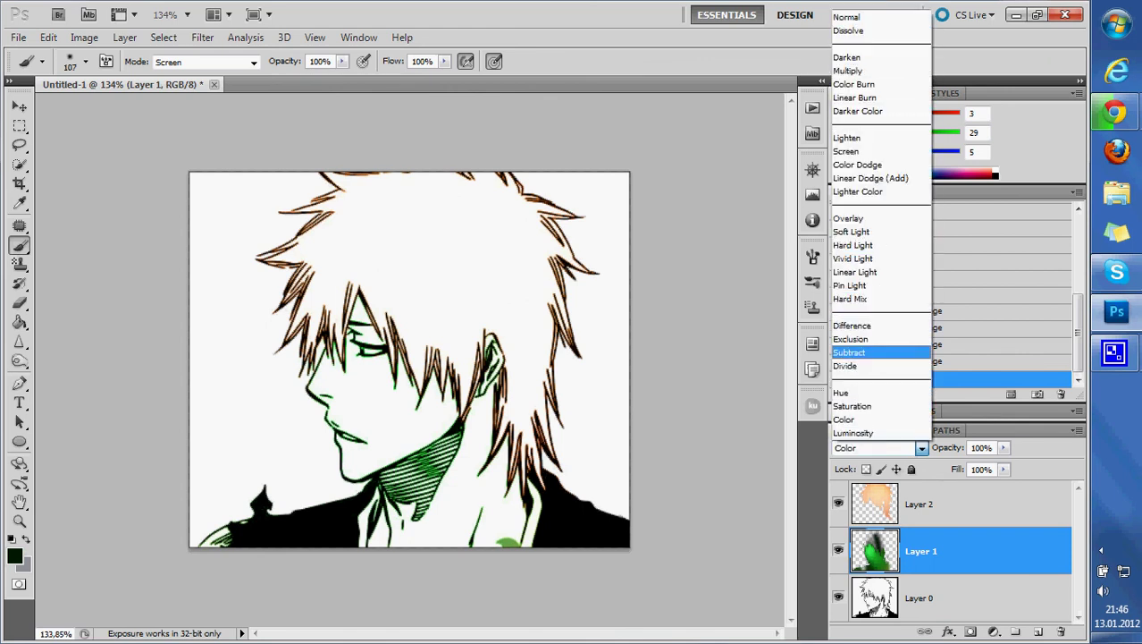
{"action": "left_click", "coordinate": [853, 433]}
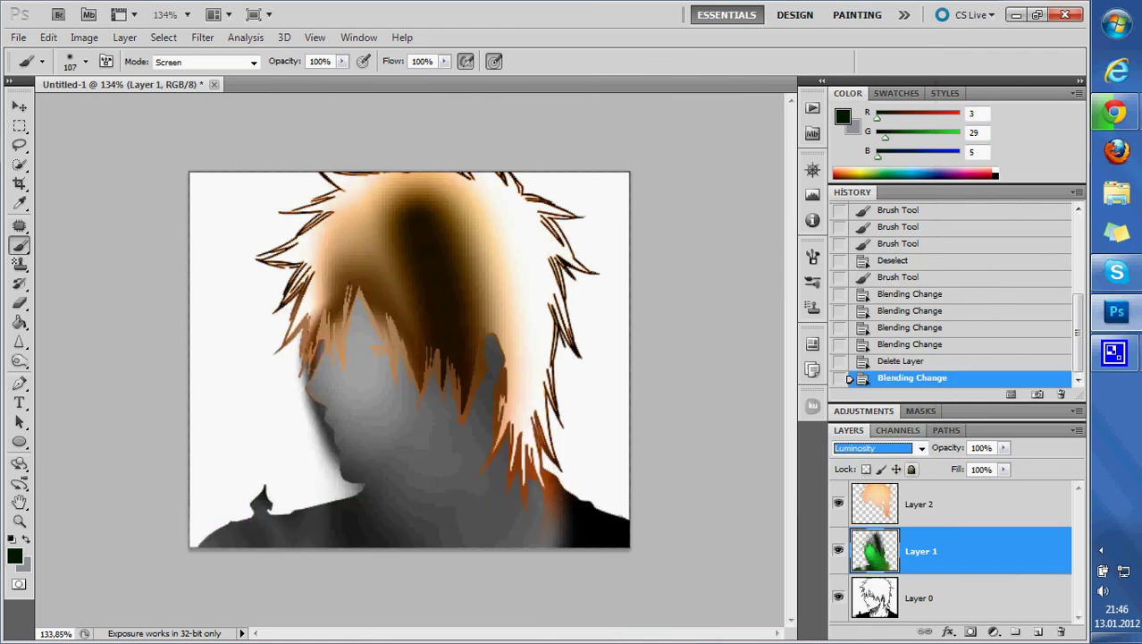
Step: Cycle Layer 1 through Hard Mix, Linear Light, Screen, Darken and Dissolve, then settle on Multiply
{"action": "key", "text": "Up"}
{"action": "key", "text": "Up"}
{"action": "key", "text": "Up"}
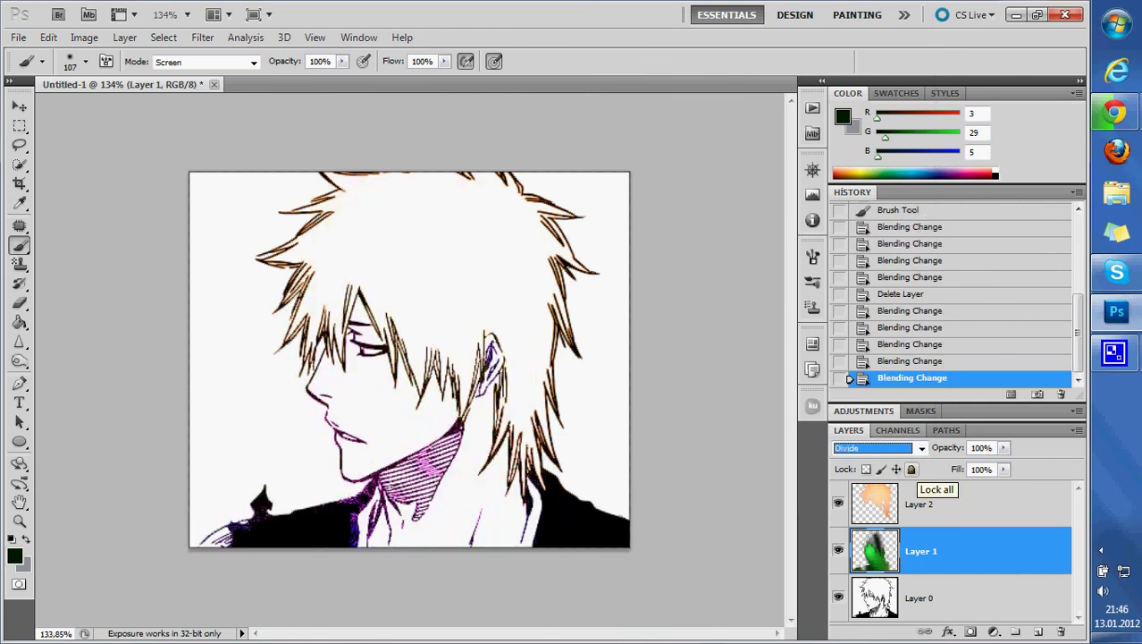
{"action": "key", "text": "Up"}
{"action": "key", "text": "Up"}
{"action": "key", "text": "Up"}
{"action": "key", "text": "Up"}
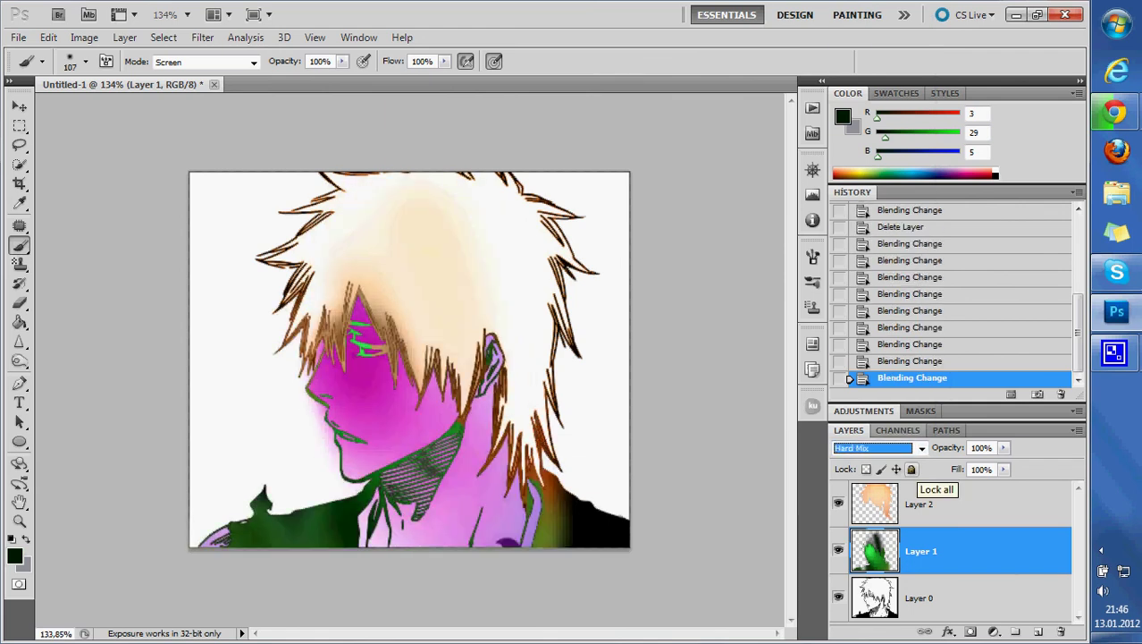
{"action": "key", "text": "Up"}
{"action": "key", "text": "Up"}
{"action": "key", "text": "Up"}
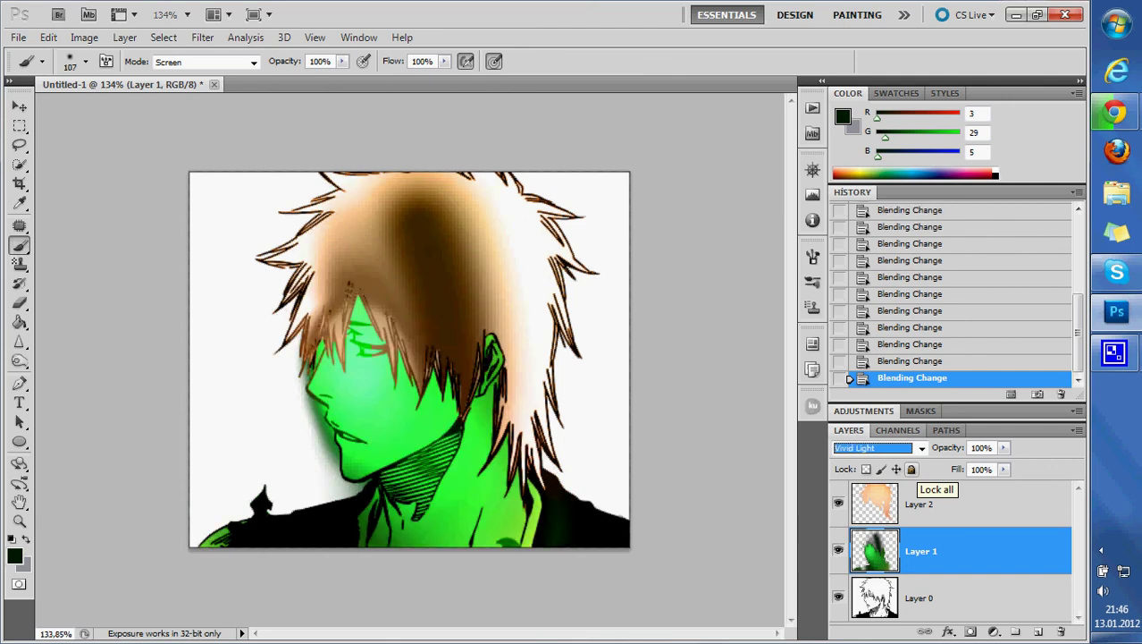
{"action": "key", "text": "Up"}
{"action": "key", "text": "Up"}
{"action": "key", "text": "Up"}
{"action": "key", "text": "Up"}
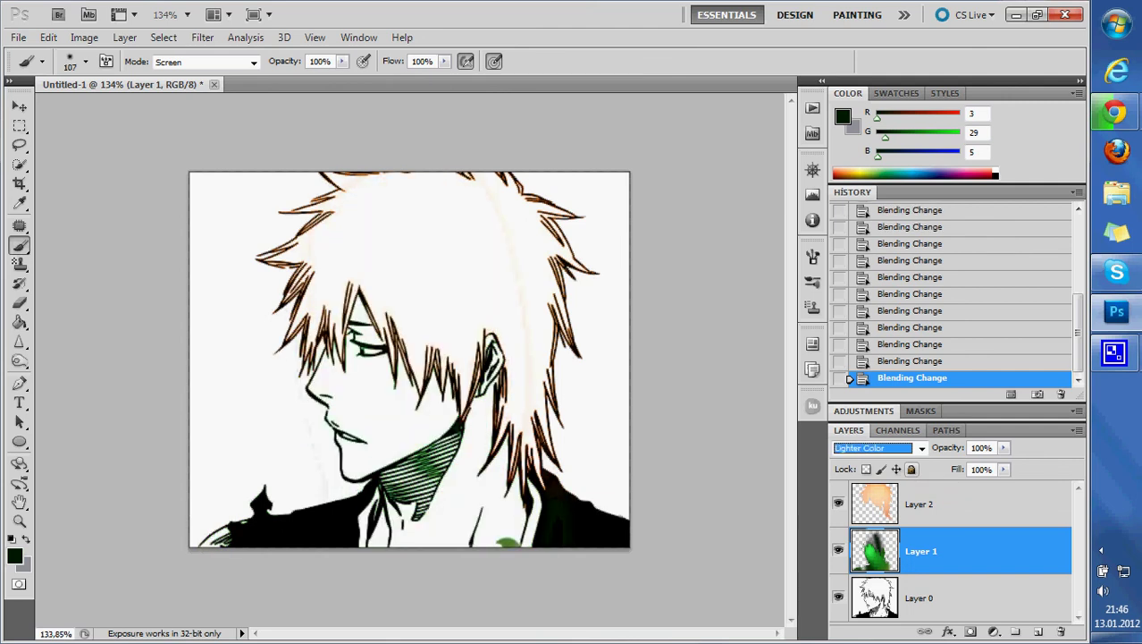
{"action": "key", "text": "Up"}
{"action": "key", "text": "Up"}
{"action": "key", "text": "Up"}
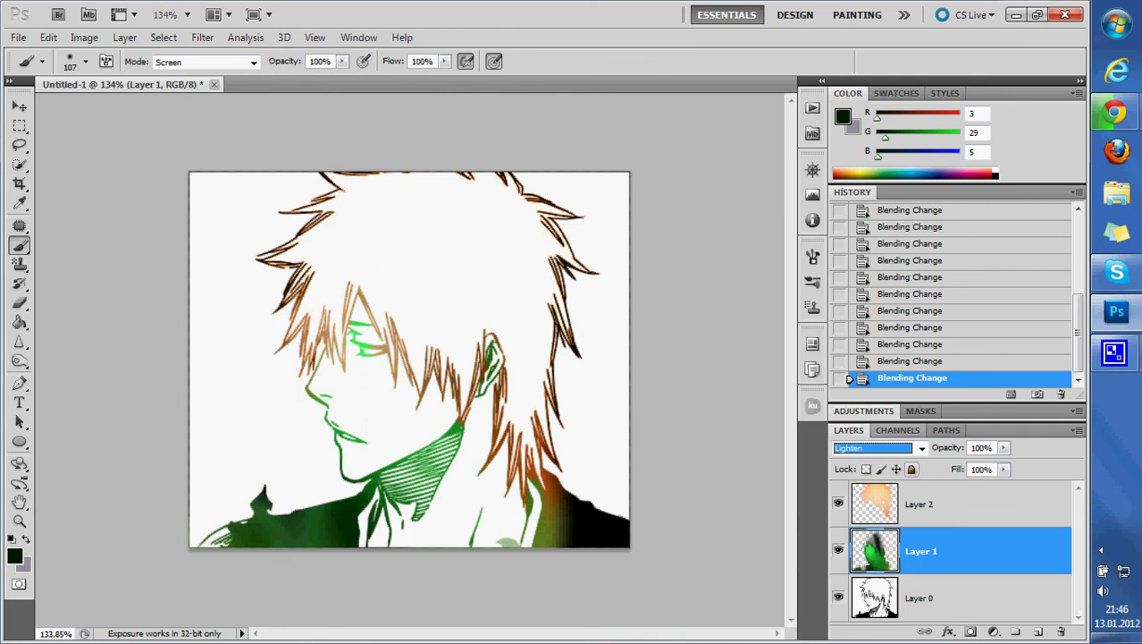
{"action": "key", "text": "Up"}
{"action": "key", "text": "Up"}
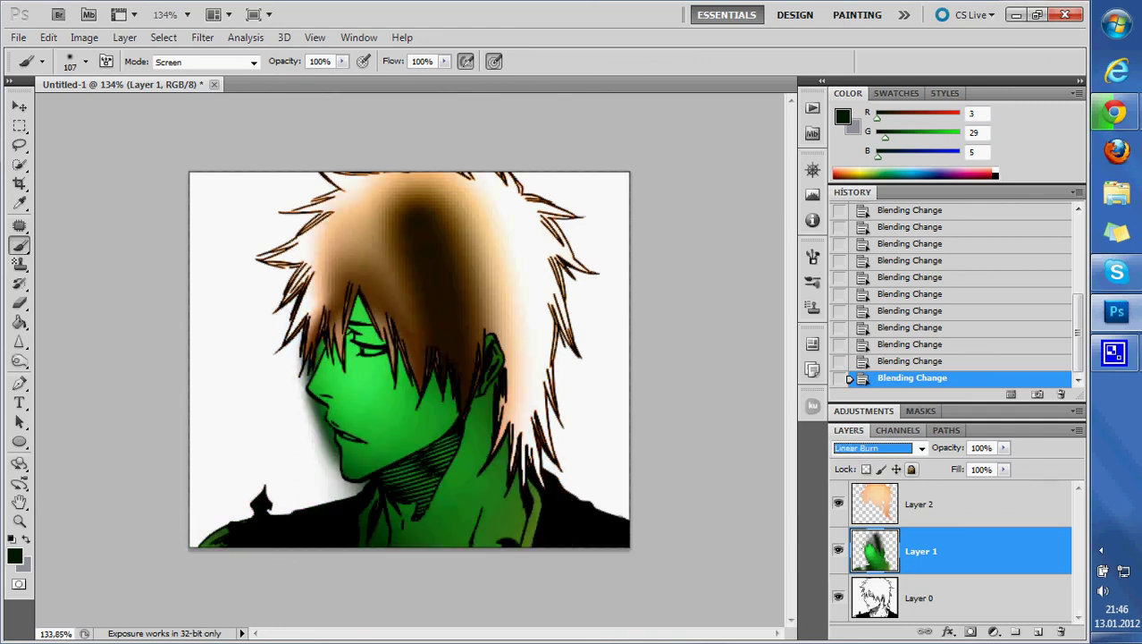
{"action": "key", "text": "Down"}
{"action": "key", "text": "Down"}
{"action": "key", "text": "Down"}
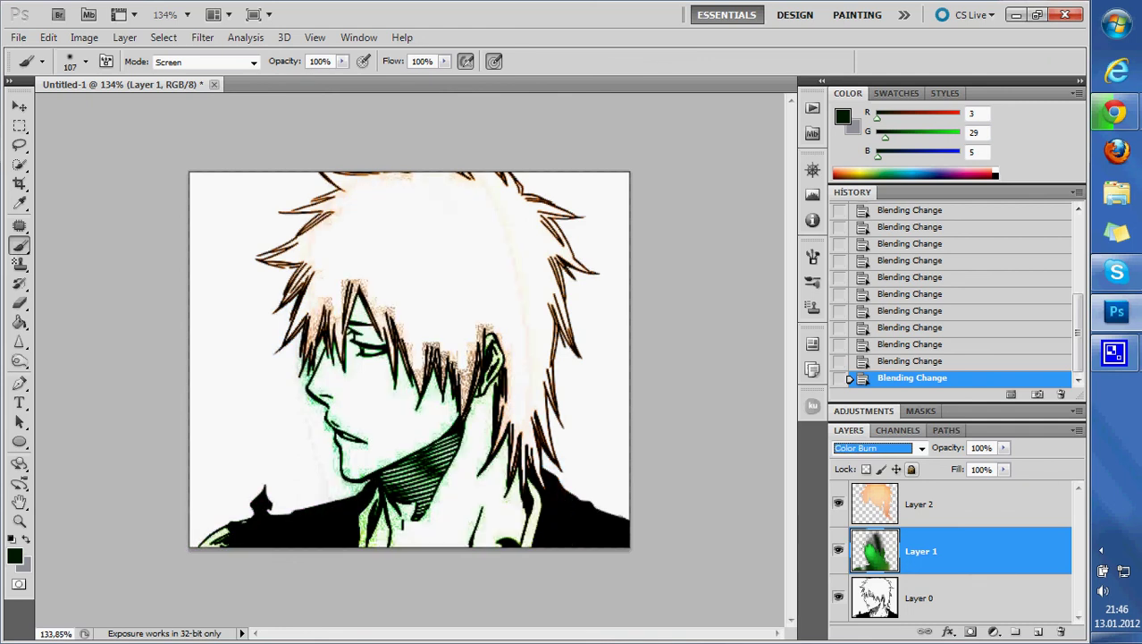
{"action": "key", "text": "Up"}
{"action": "key", "text": "Up"}
{"action": "key", "text": "Up"}
{"action": "key", "text": "Up"}
{"action": "key", "text": "Up"}
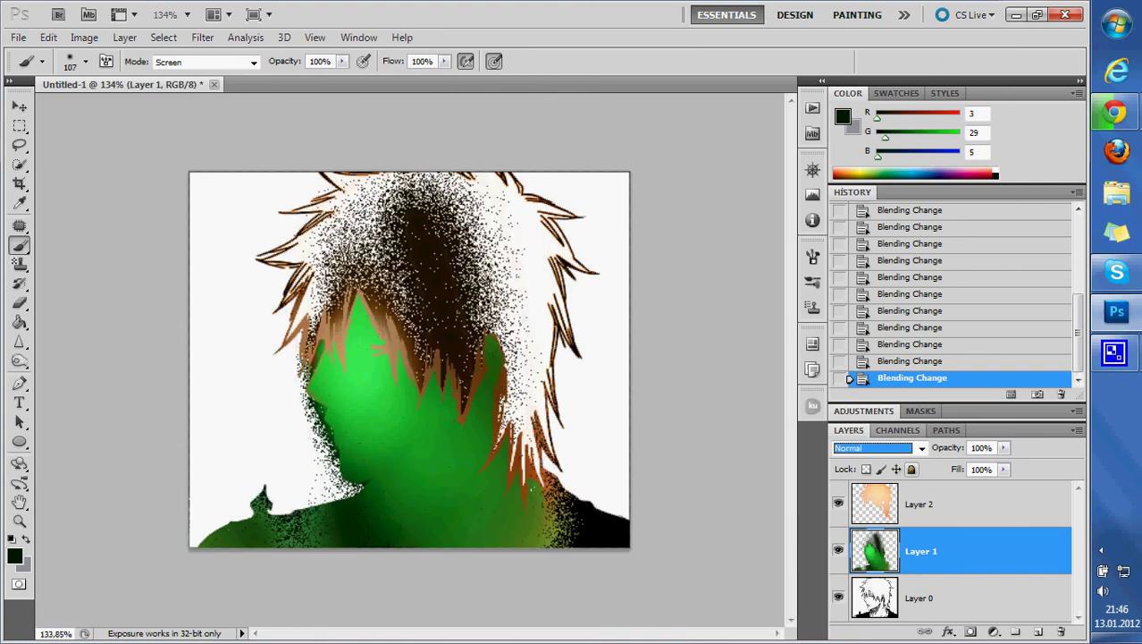
{"action": "key", "text": "Down"}
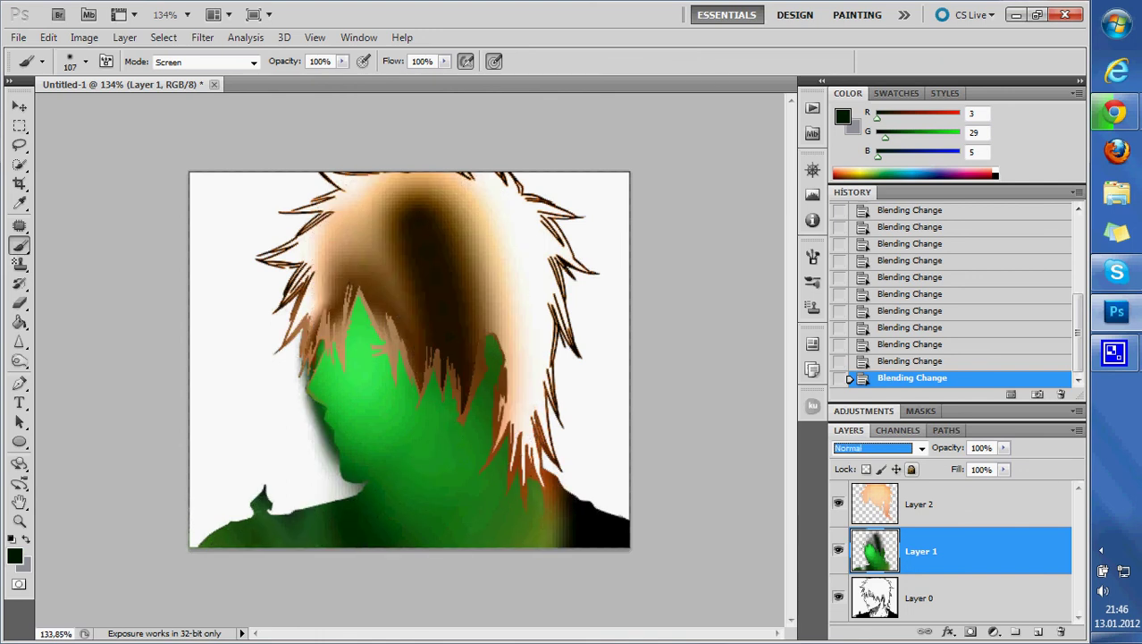
{"action": "key", "text": "Down"}
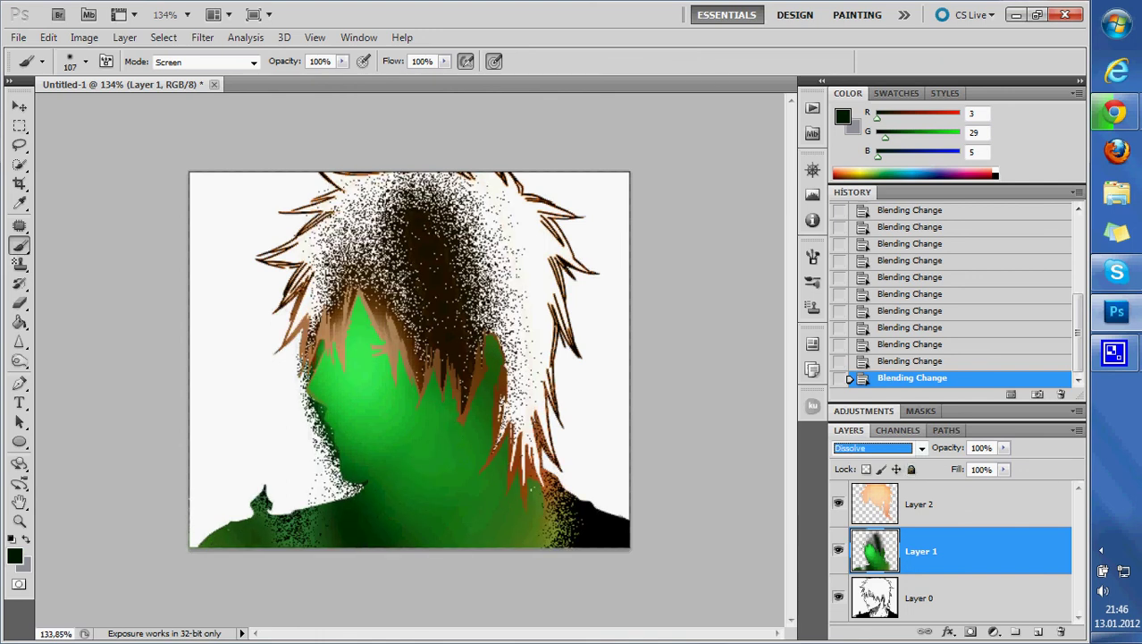
{"action": "left_click", "coordinate": [921, 448]}
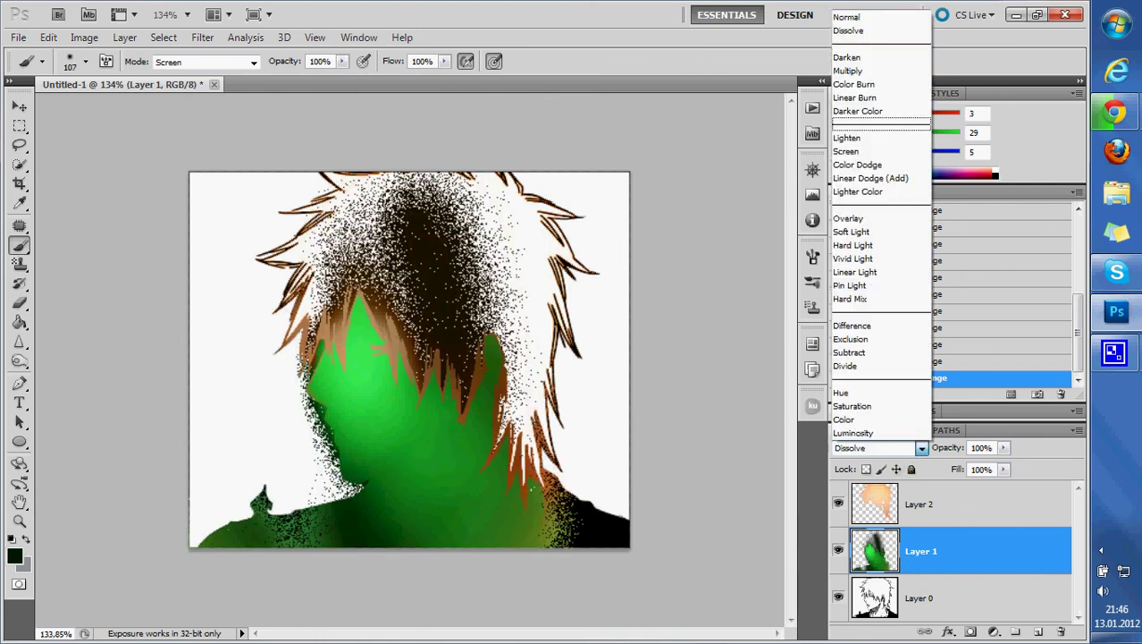
{"action": "left_click", "coordinate": [871, 68]}
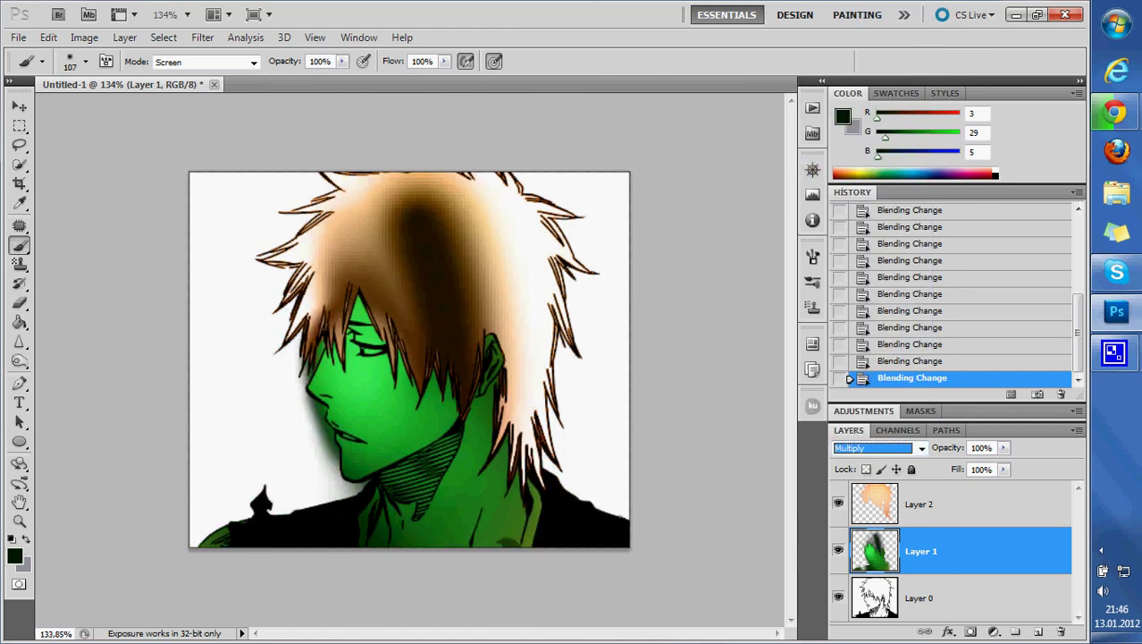